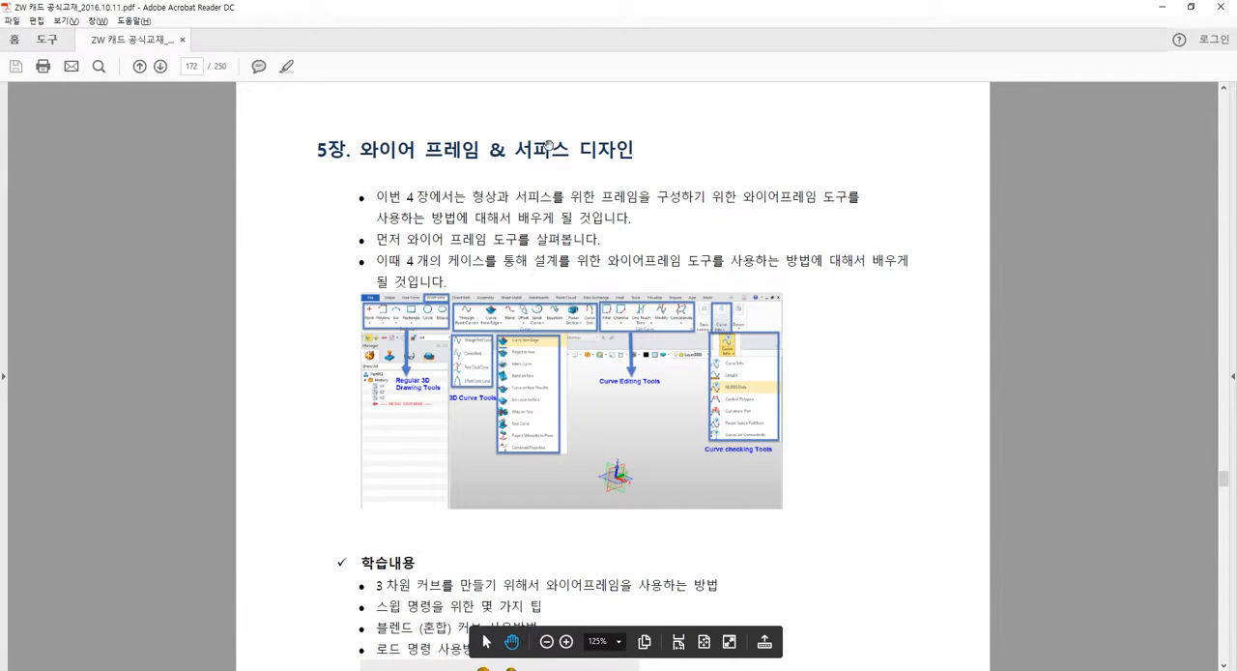
# Following section 5.1 of the PDF manual, switch to ZW3D and create a new default part/assembly file named Cable Design.
pyautogui.scroll(-1, 566, 201)
pyautogui.scroll(-8, 565, 201)
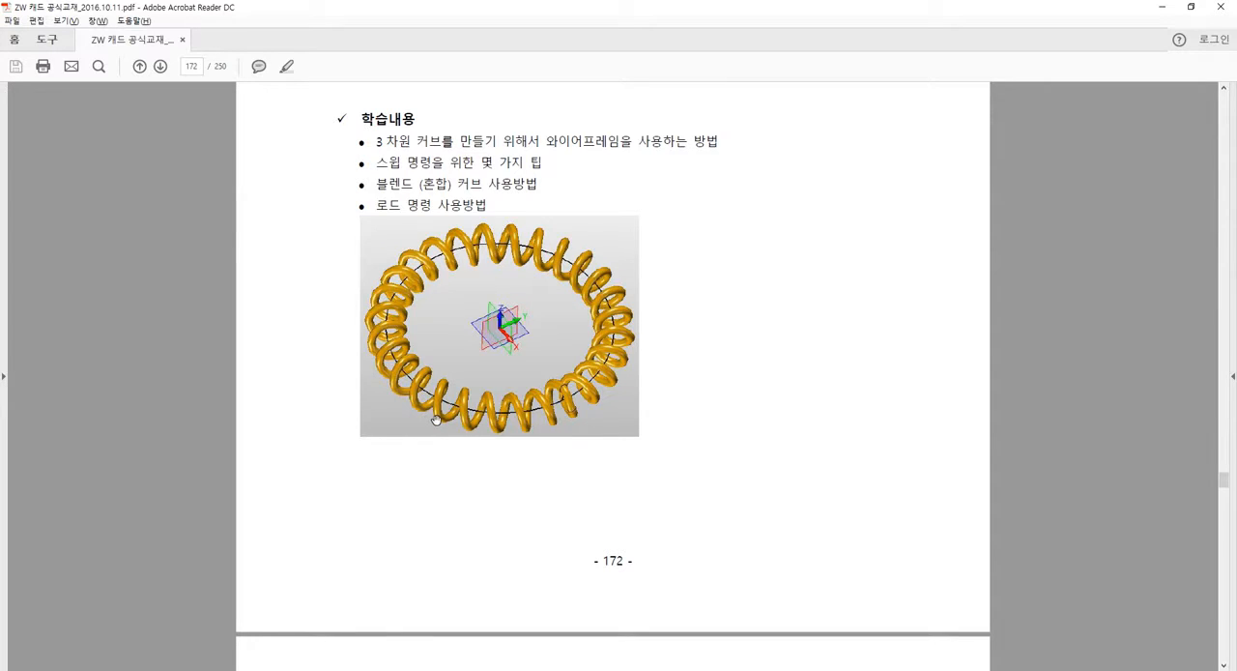
pyautogui.moveTo(543, 430); pyautogui.dragTo(567, 240)
pyautogui.scroll(-8, 567, 241)
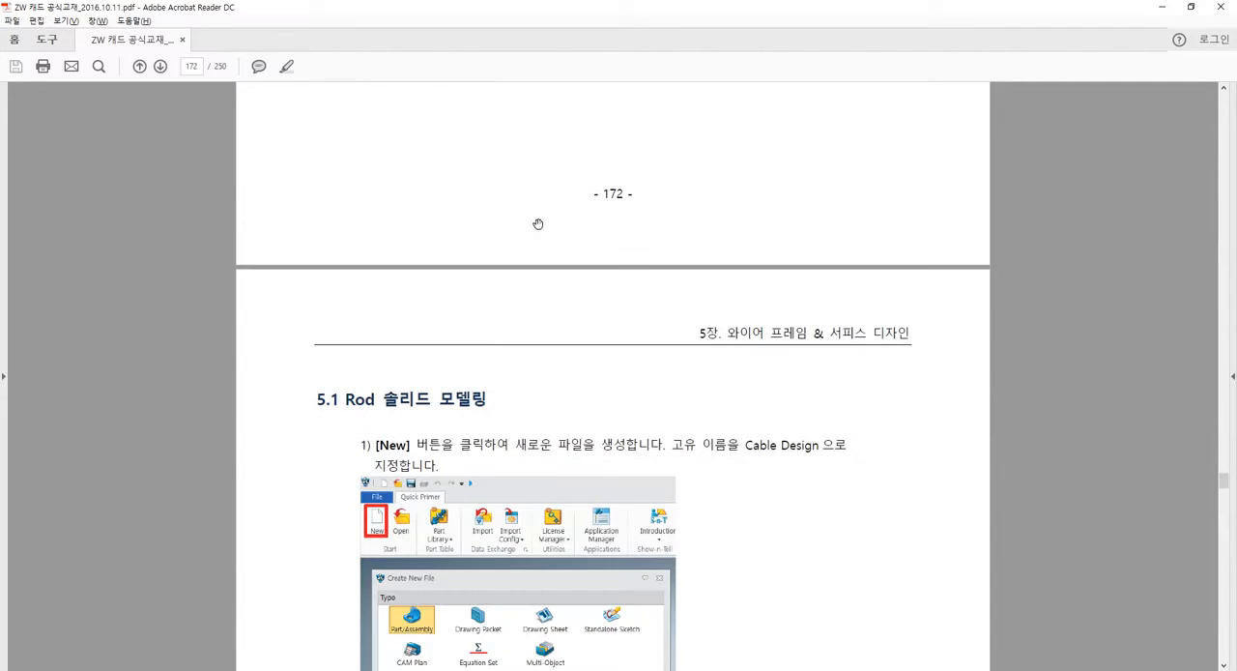
pyautogui.scroll(-2, 570, 330)
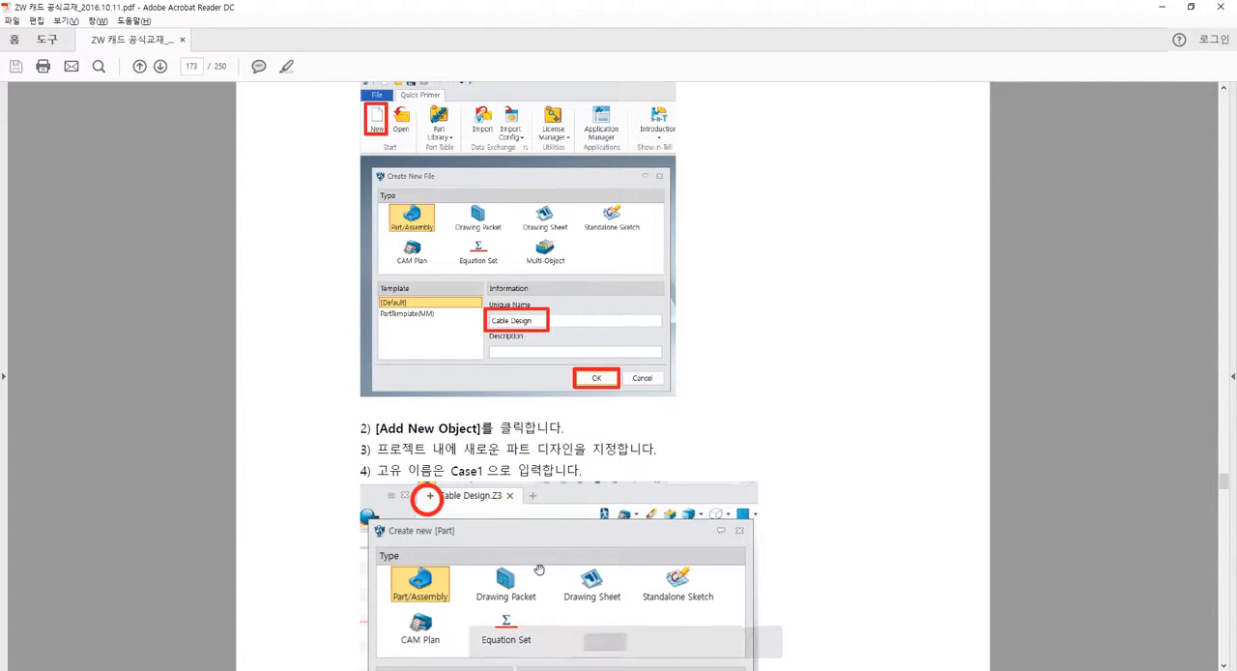
pyautogui.click(510, 669)
pyautogui.moveTo(639, 394); pyautogui.dragTo(437, 398)
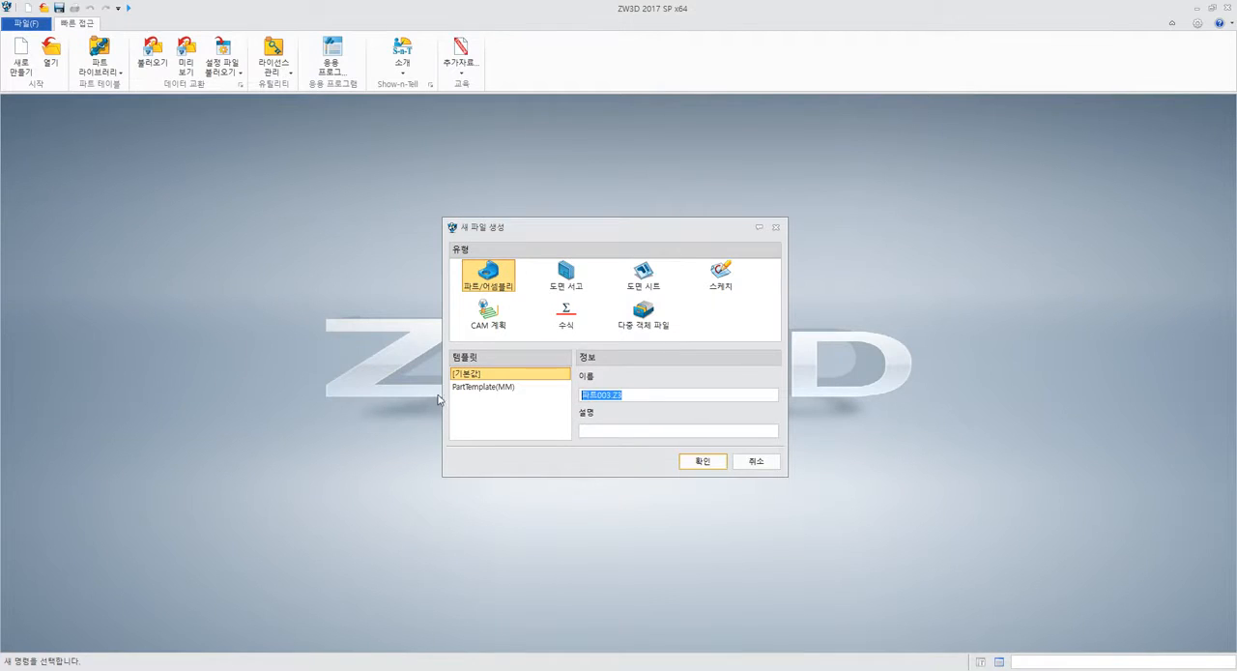
pyautogui.write('d')
pyautogui.press('Return')
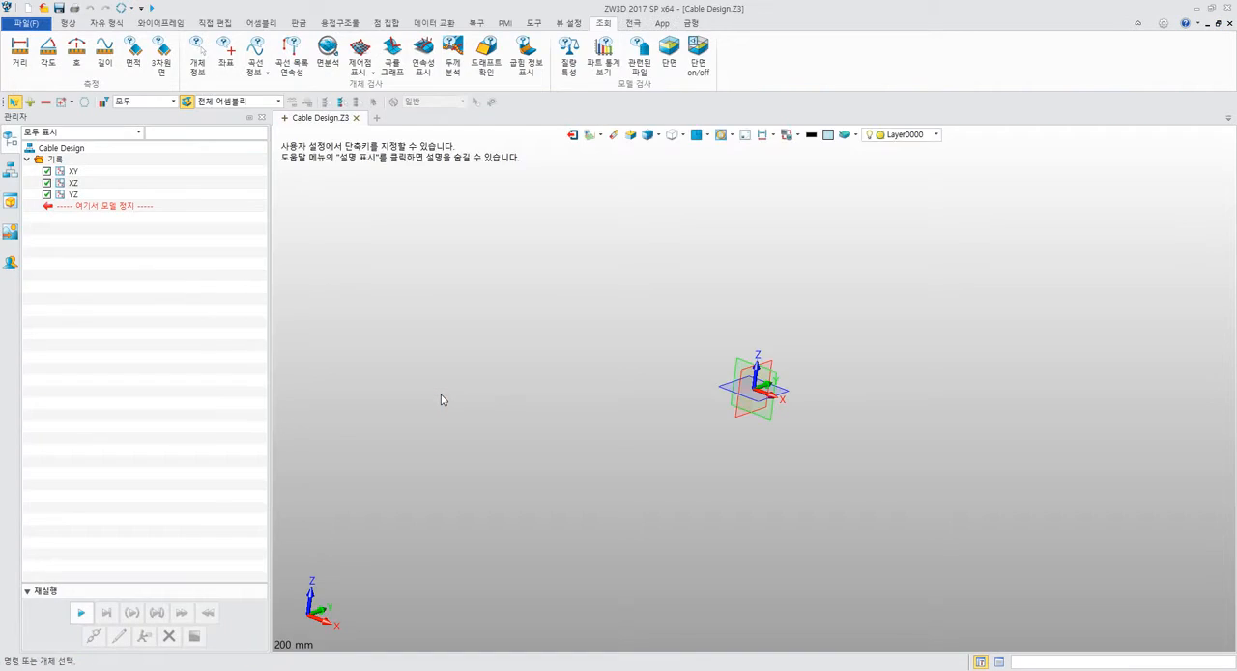
# Review the PDF manual's instructions for adding the Case1 part and drawing the wireframe circle, and return to ZW3D.
pyautogui.hotkey('alt', 'Tab')
pyautogui.moveTo(724, 412); pyautogui.dragTo(742, 251)
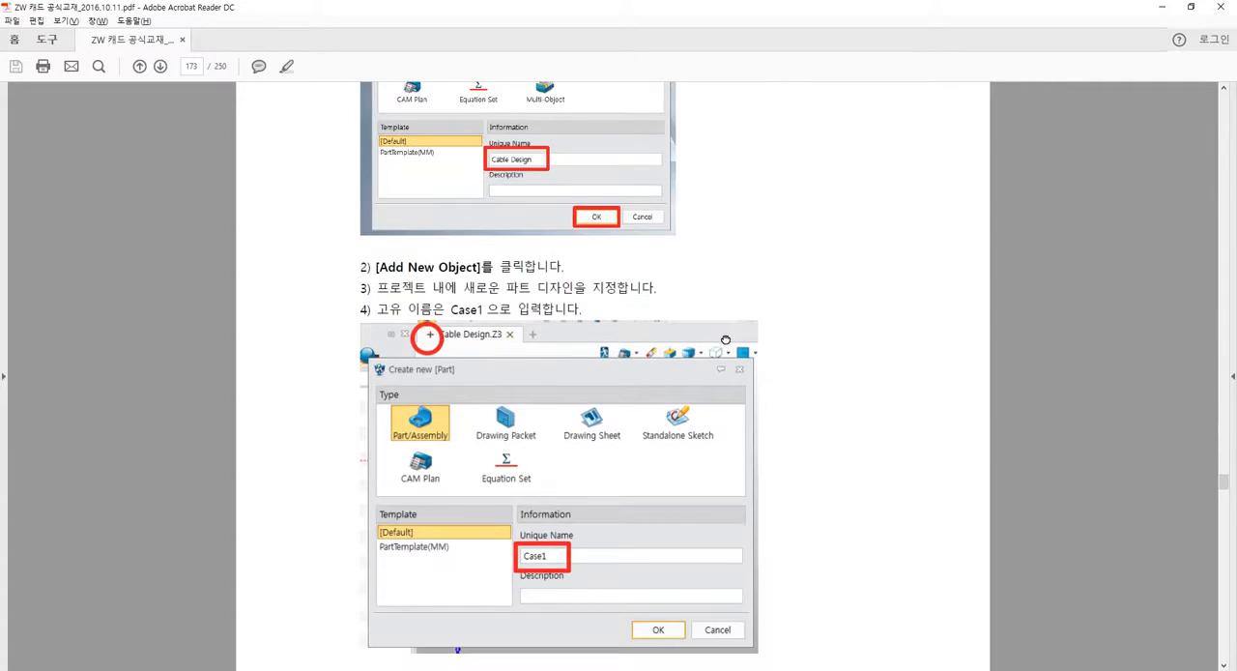
pyautogui.moveTo(723, 374); pyautogui.dragTo(710, 273)
pyautogui.scroll(-2, 701, 314)
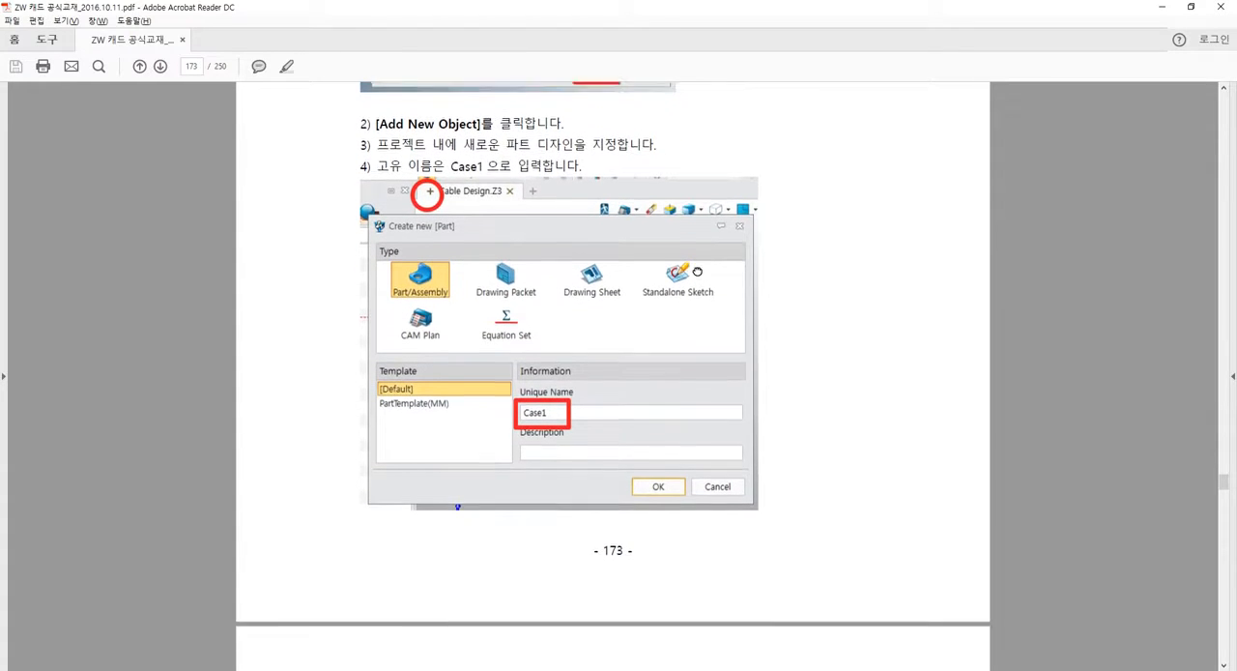
pyautogui.scroll(-15, 629, 392)
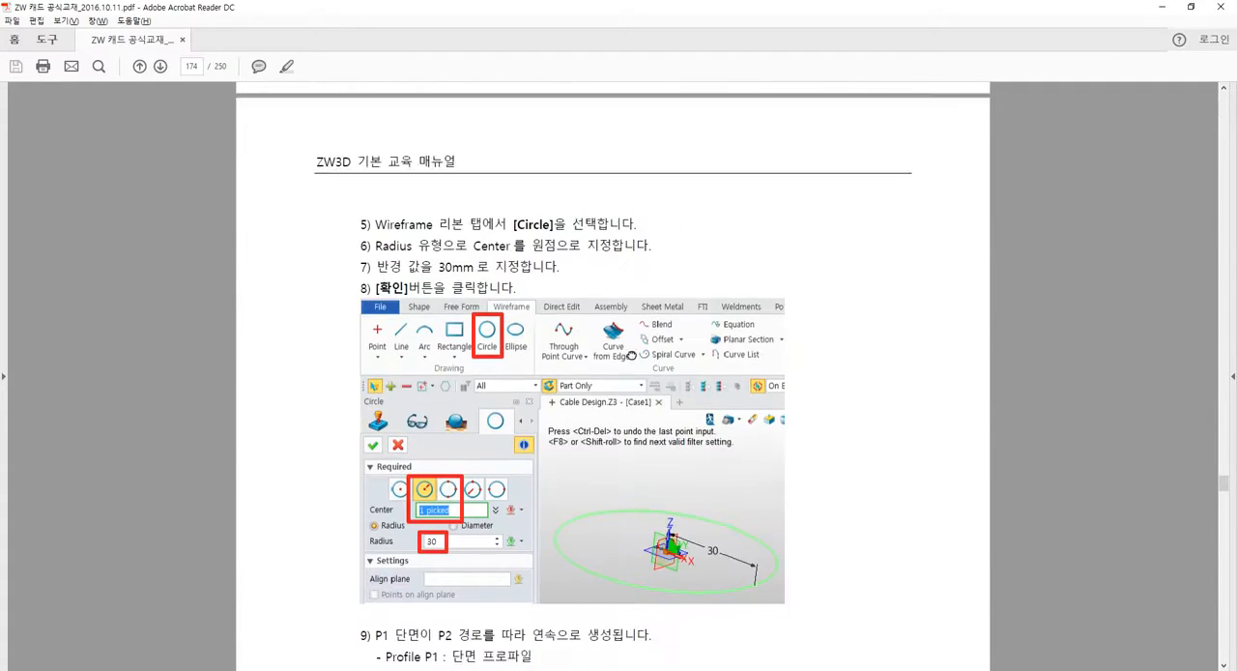
pyautogui.scroll(1, 625, 274)
pyautogui.hotkey('alt', 'Tab')
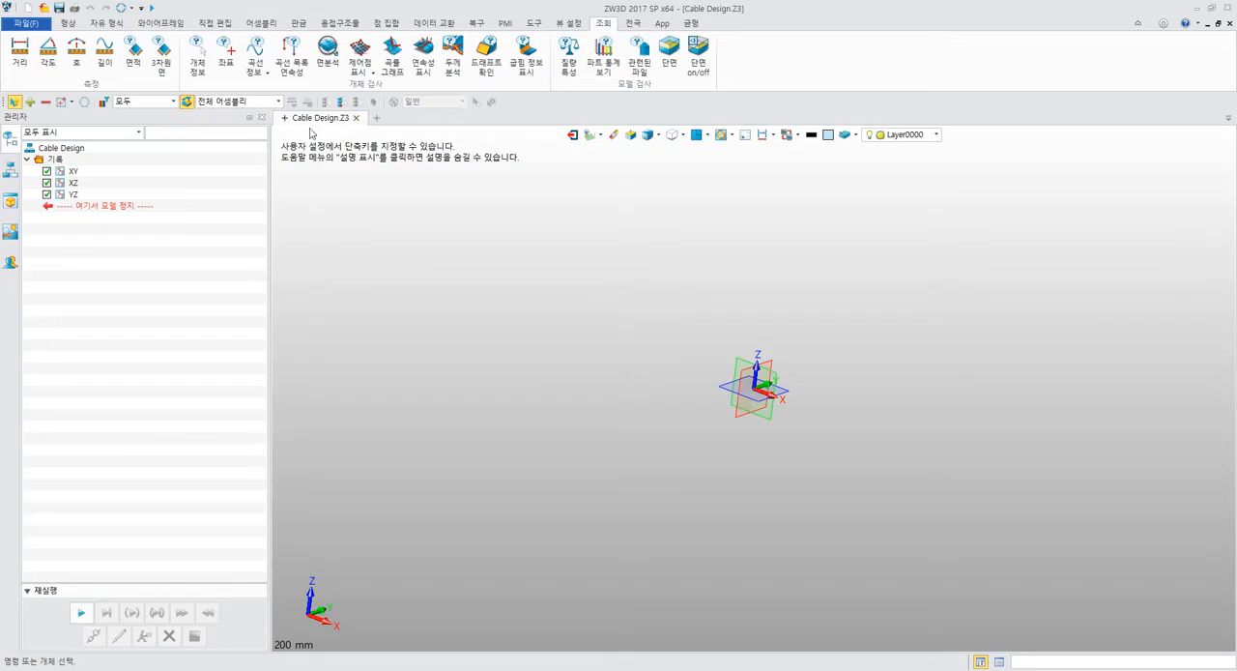
# Compare the wireframe tools with the shape, free form, direct edit, assembly, sheet metal and weldment toolsets.
pyautogui.click(160, 24)
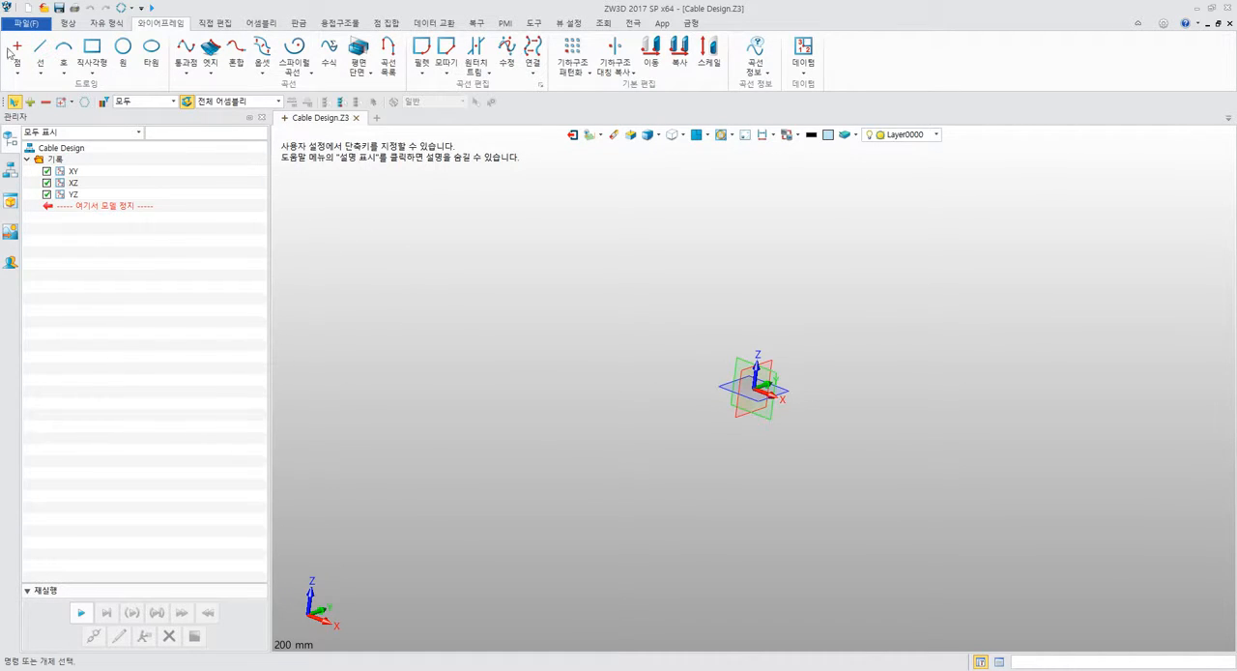
pyautogui.click(68, 23)
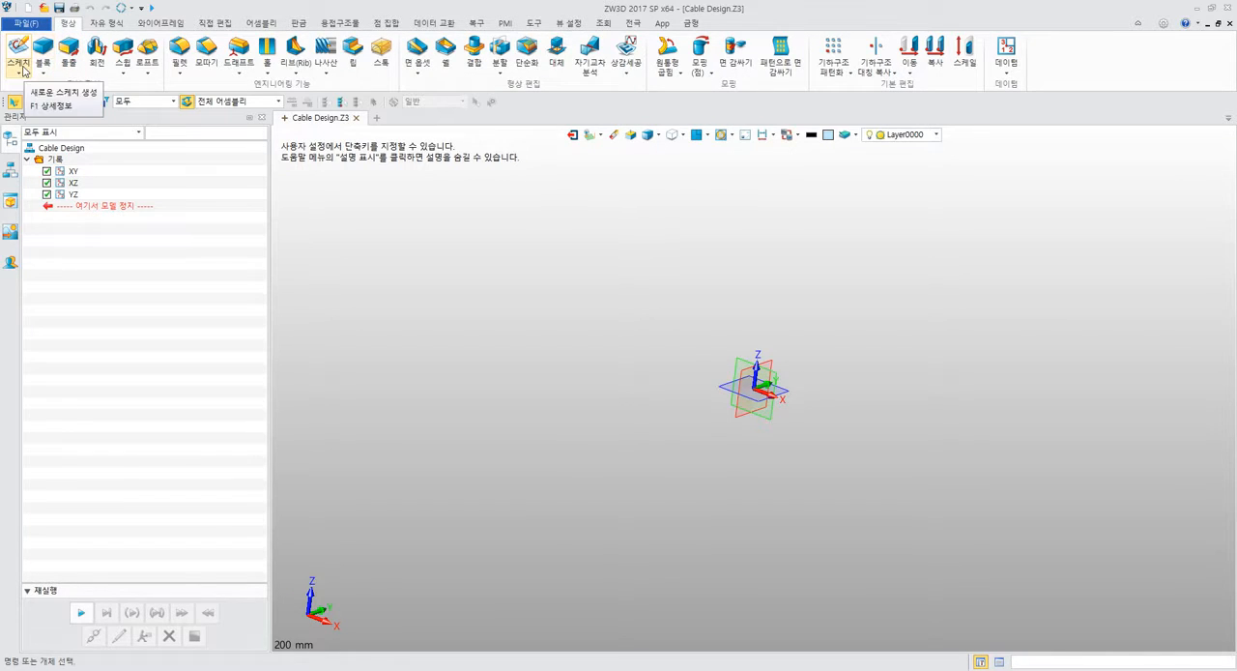
pyautogui.click(150, 25)
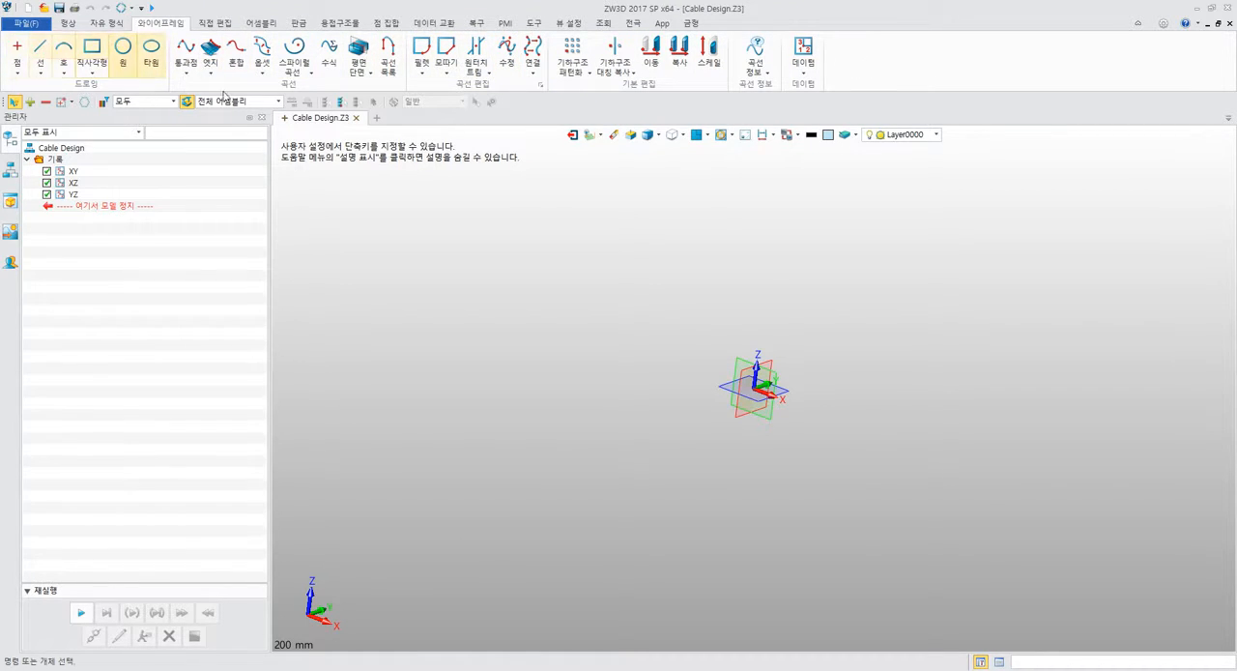
pyautogui.moveTo(761, 435); pyautogui.dragTo(718, 414, button='middle')
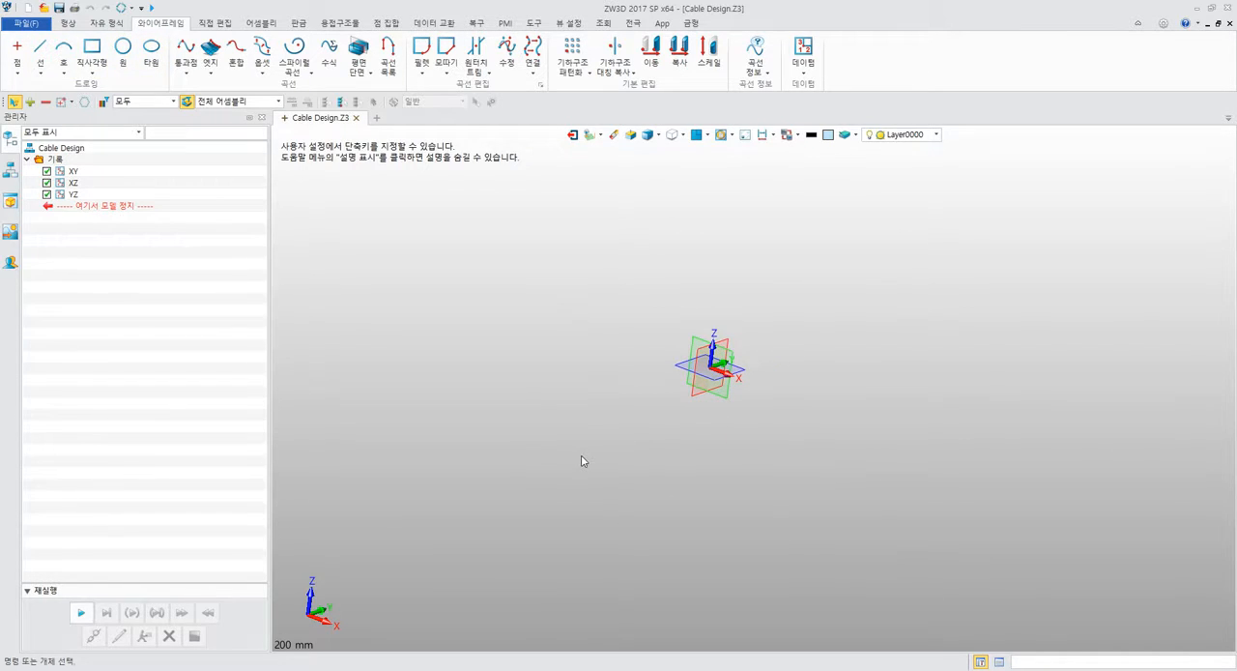
pyautogui.click(692, 367)
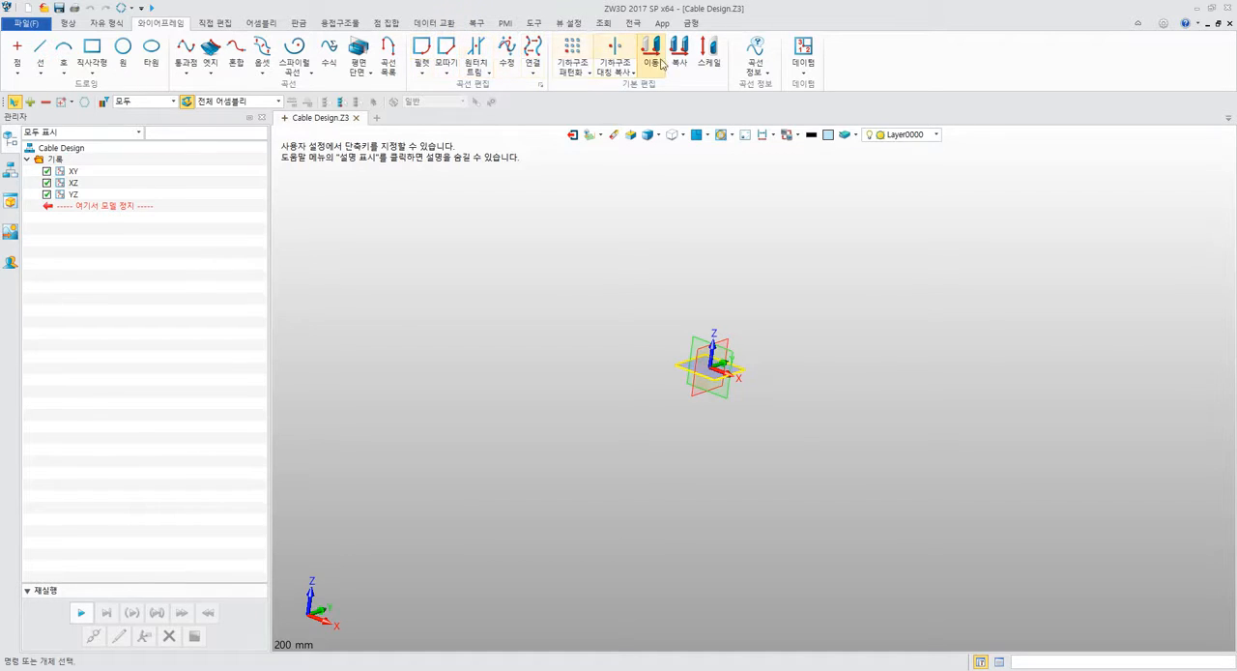
pyautogui.scroll(2, 624, 83)
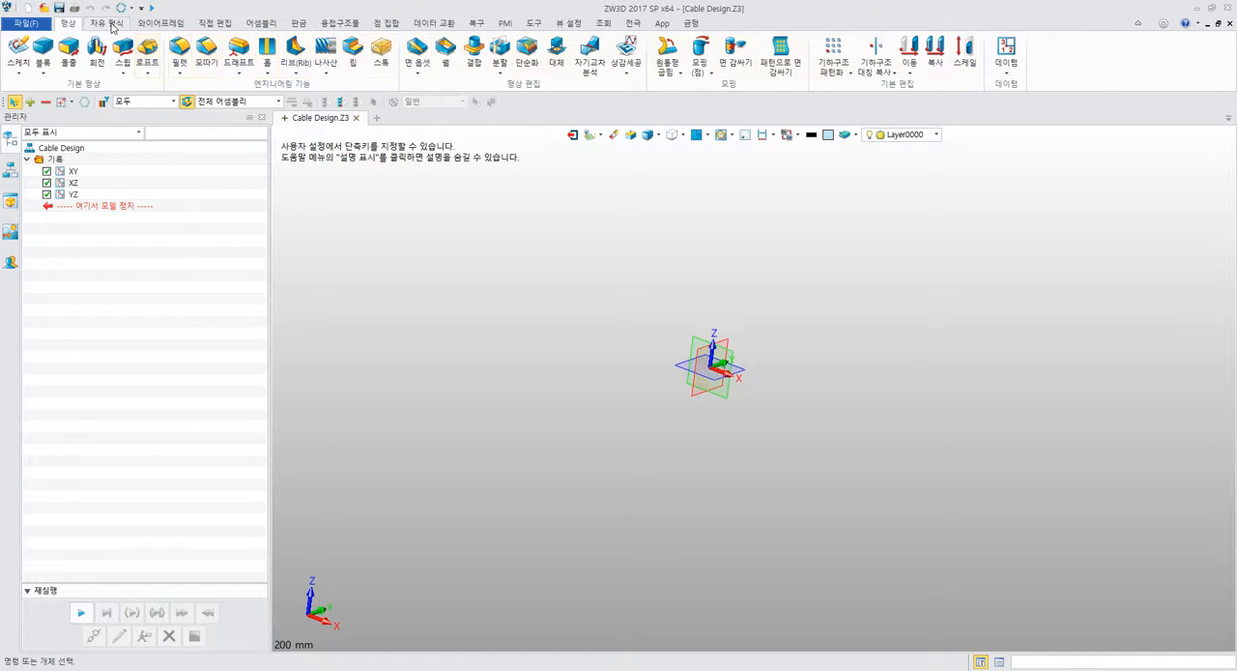
pyautogui.scroll(-1, 864, 82)
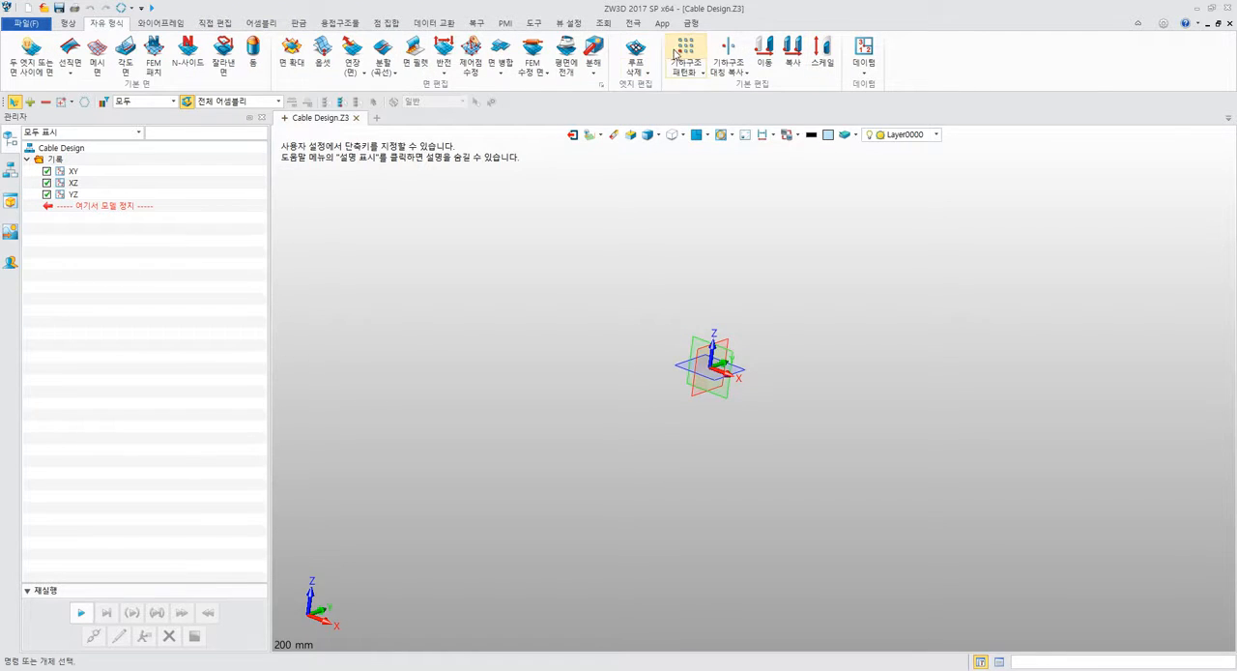
pyautogui.click(162, 23)
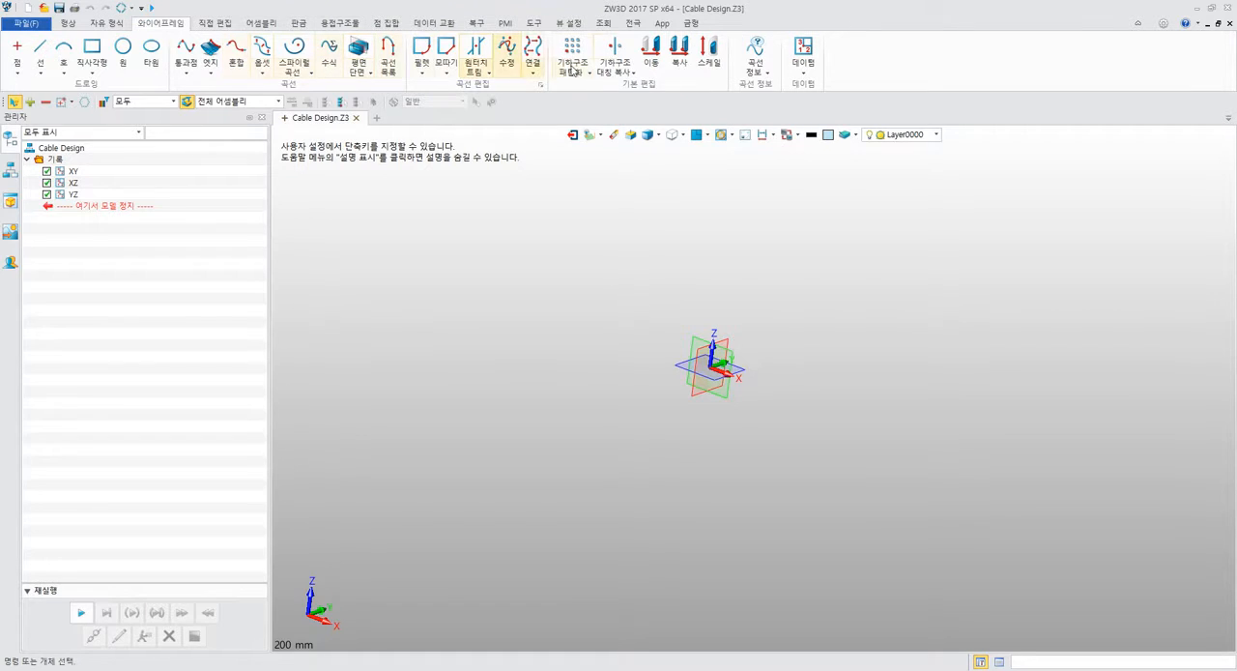
pyautogui.click(226, 28)
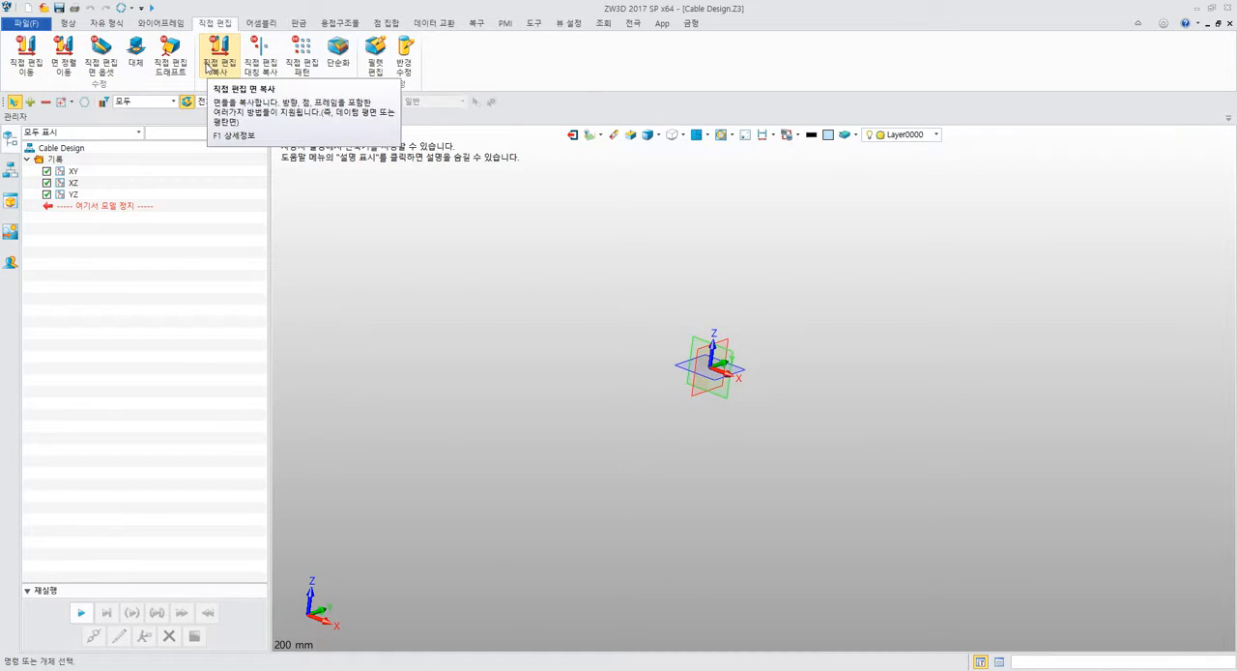
pyautogui.click(265, 25)
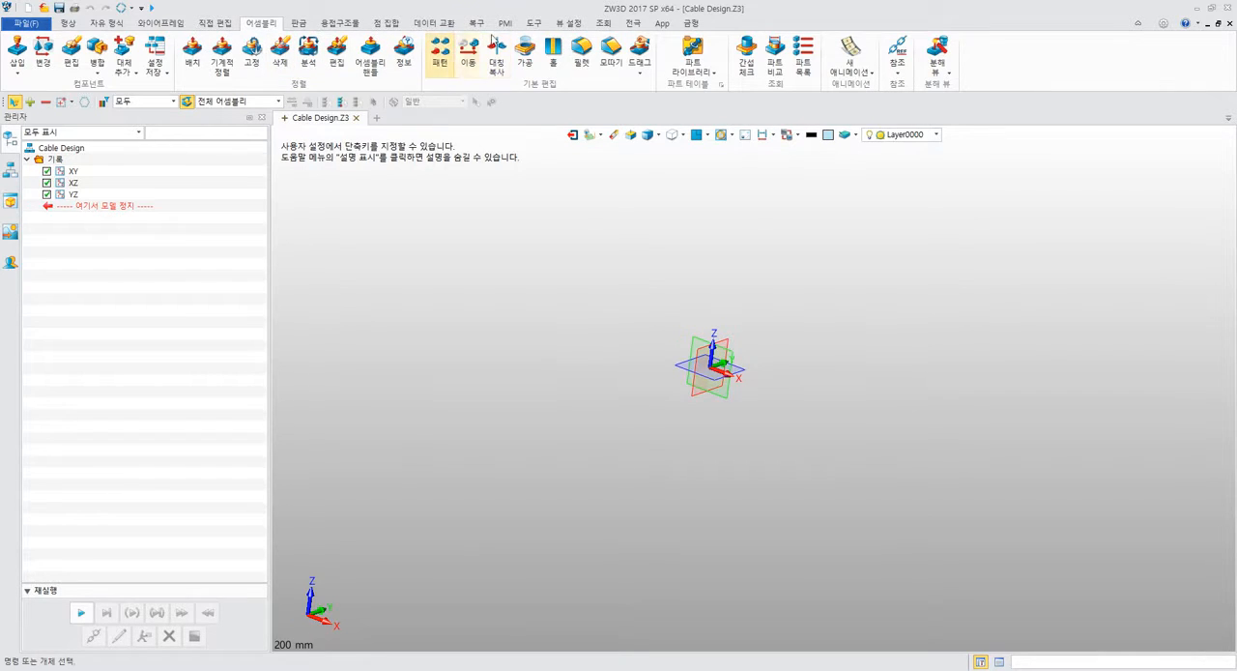
pyautogui.click(299, 23)
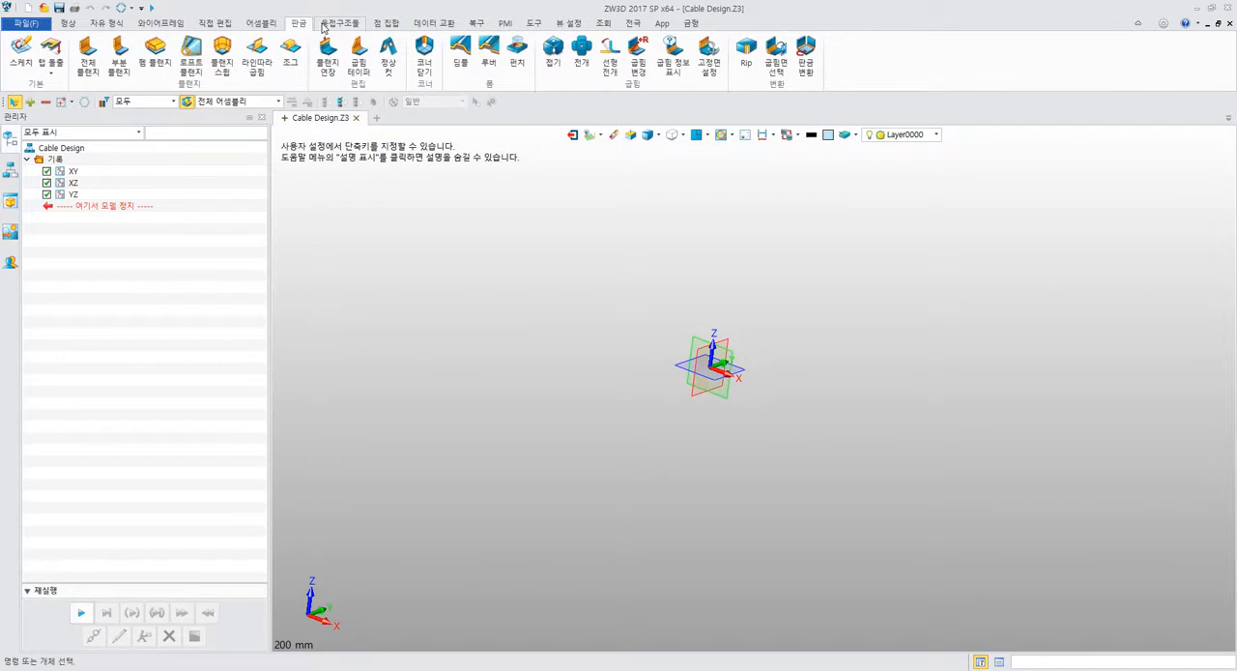
pyautogui.click(324, 25)
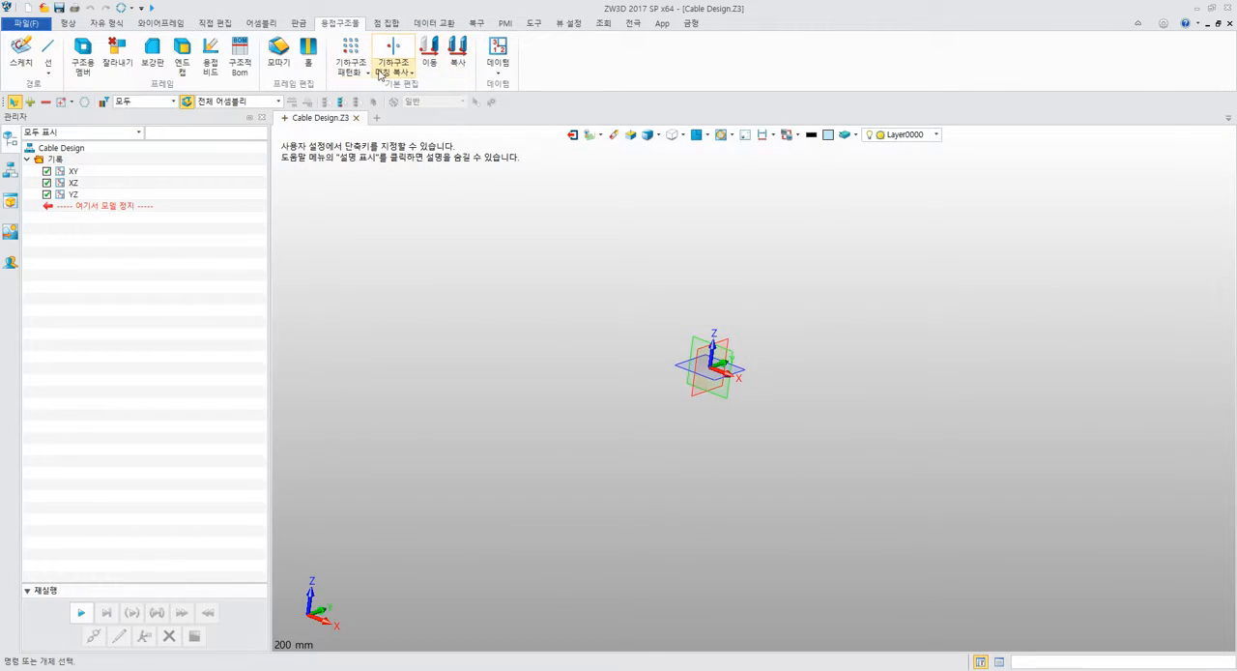
pyautogui.click(159, 26)
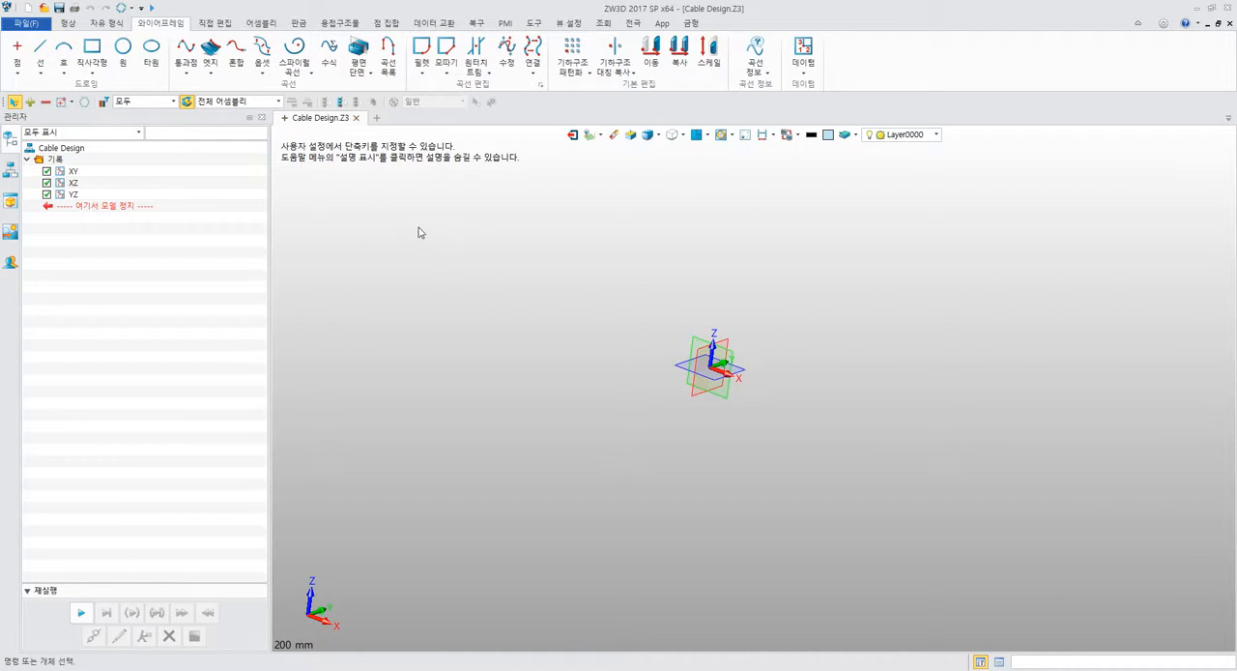
# Following the manual, define a radius-type wireframe circle centred on the origin with a radius of 30 mm.
pyautogui.hotkey('alt', 'Tab')
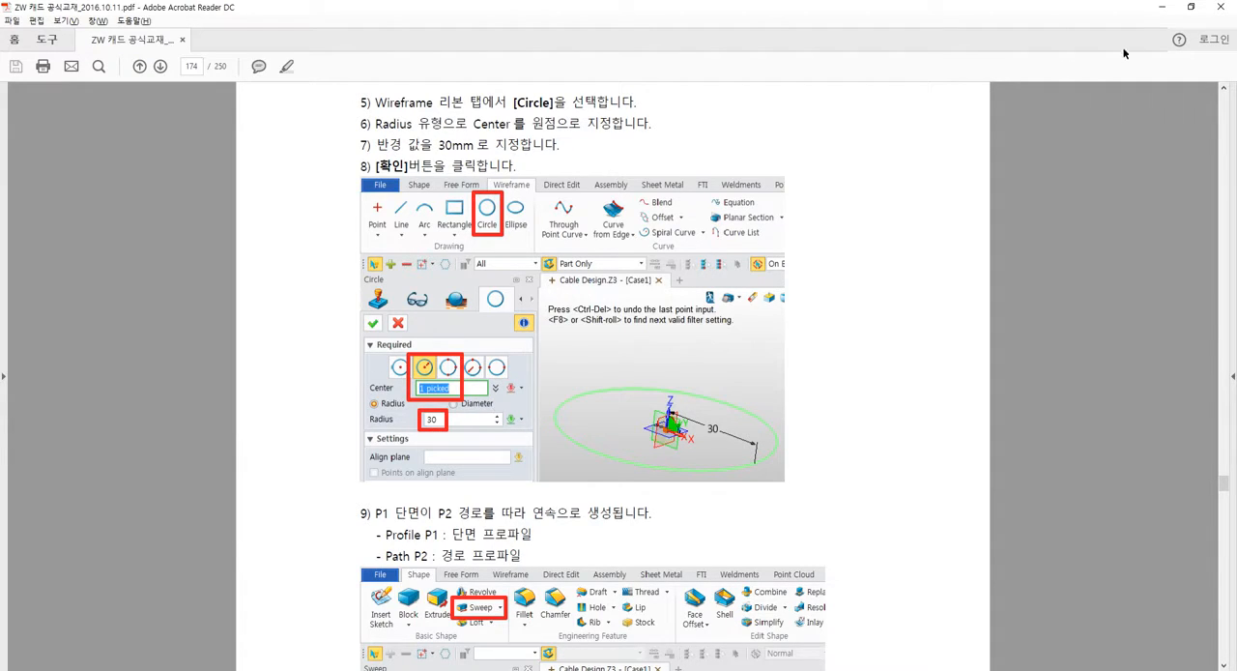
pyautogui.click(1161, 10)
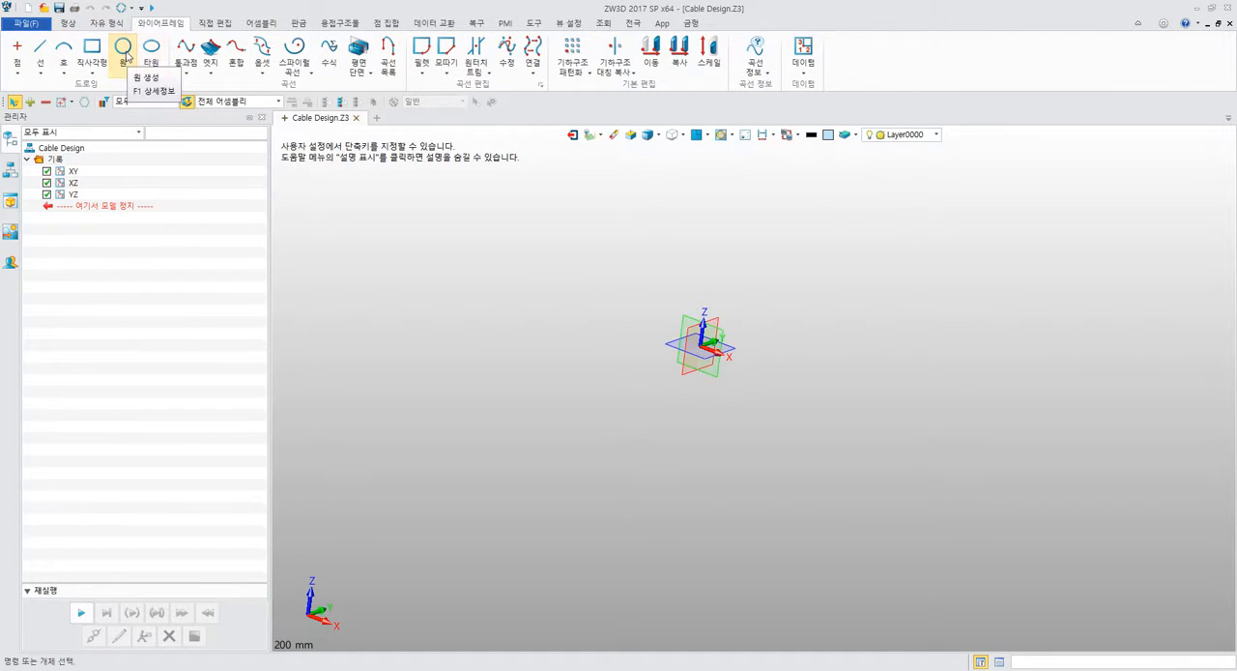
pyautogui.click(126, 55)
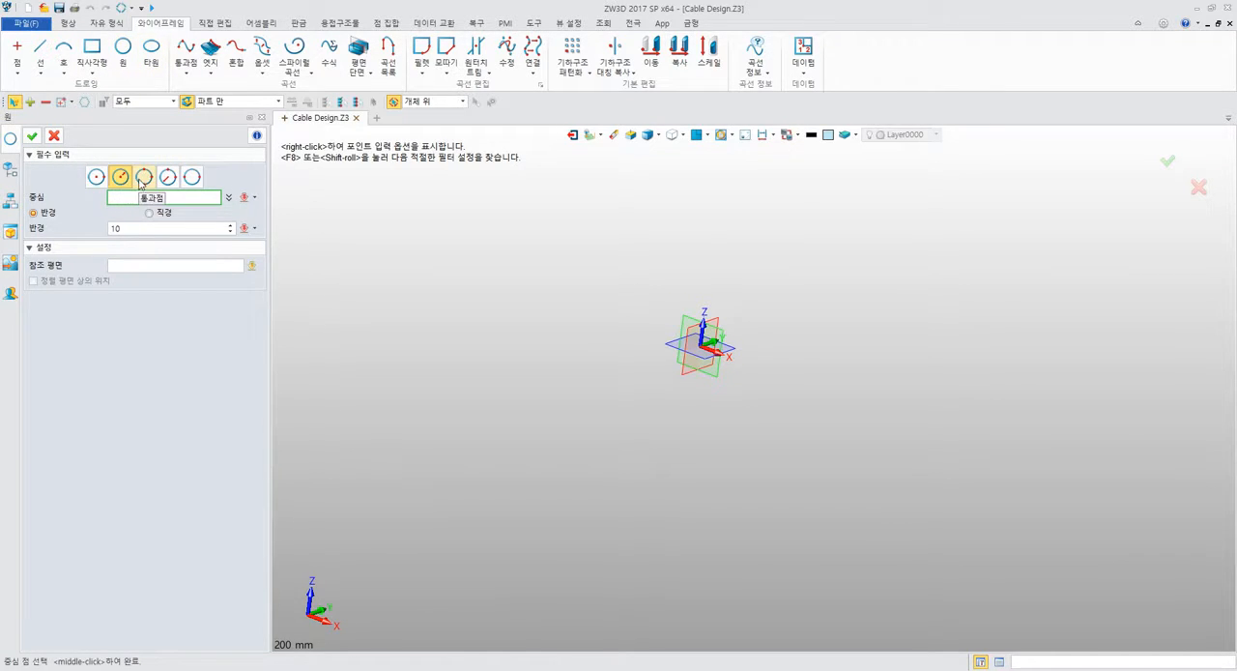
pyautogui.hotkey('alt', 'Tab')
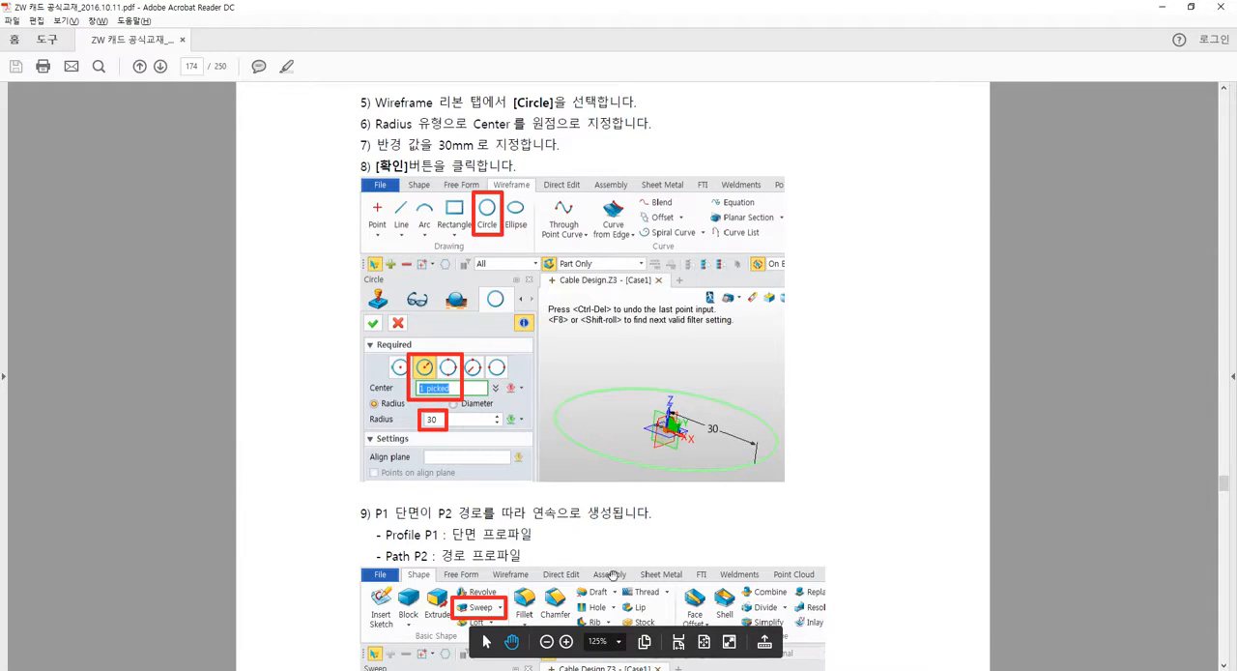
pyautogui.hotkey('alt', 'Tab')
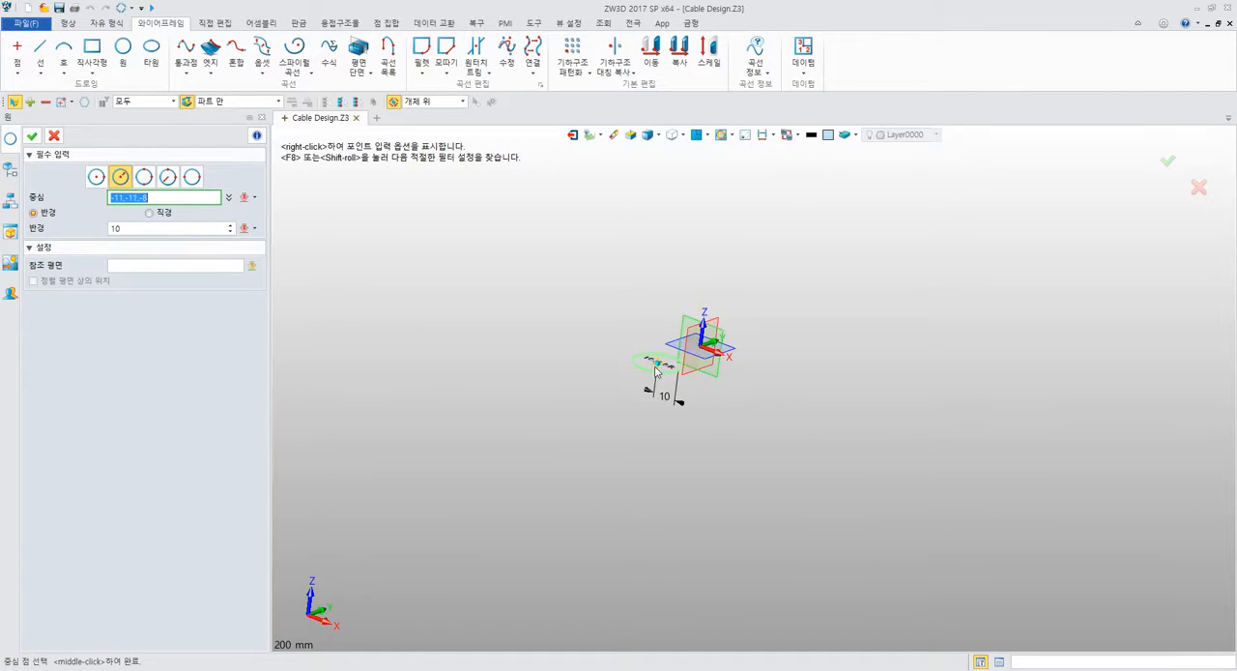
pyautogui.scroll(3, 663, 364)
pyautogui.click(768, 310)
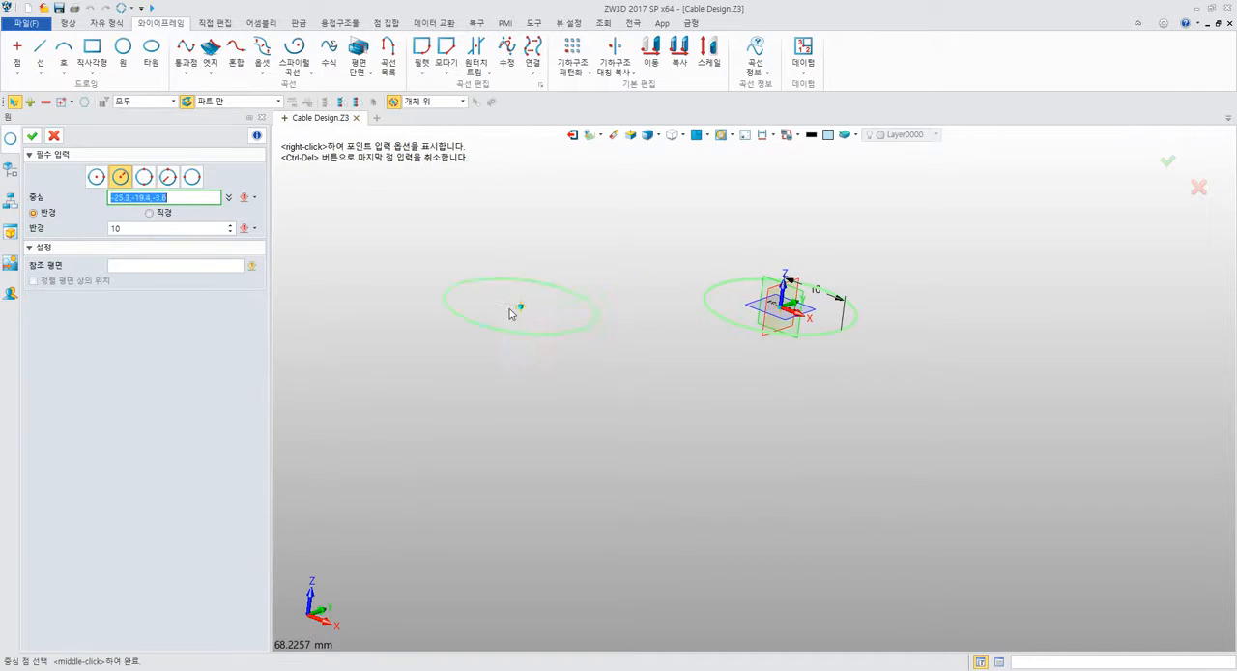
pyautogui.click(162, 227)
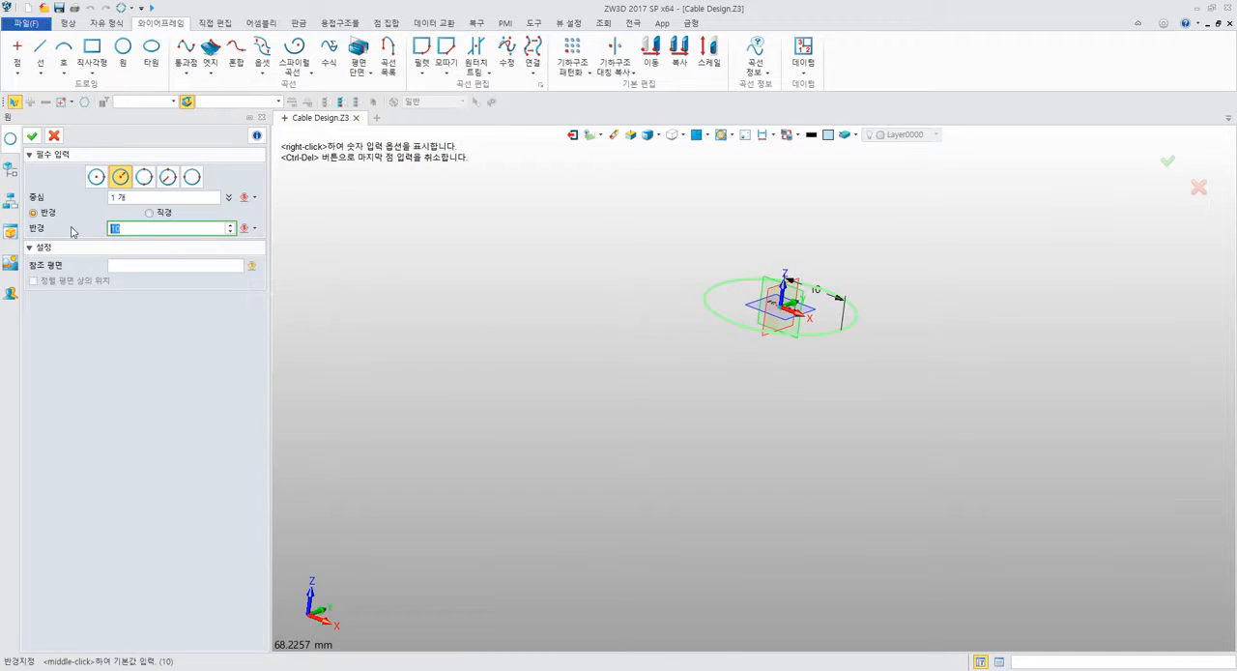
pyautogui.write('30')
pyautogui.press('Return')
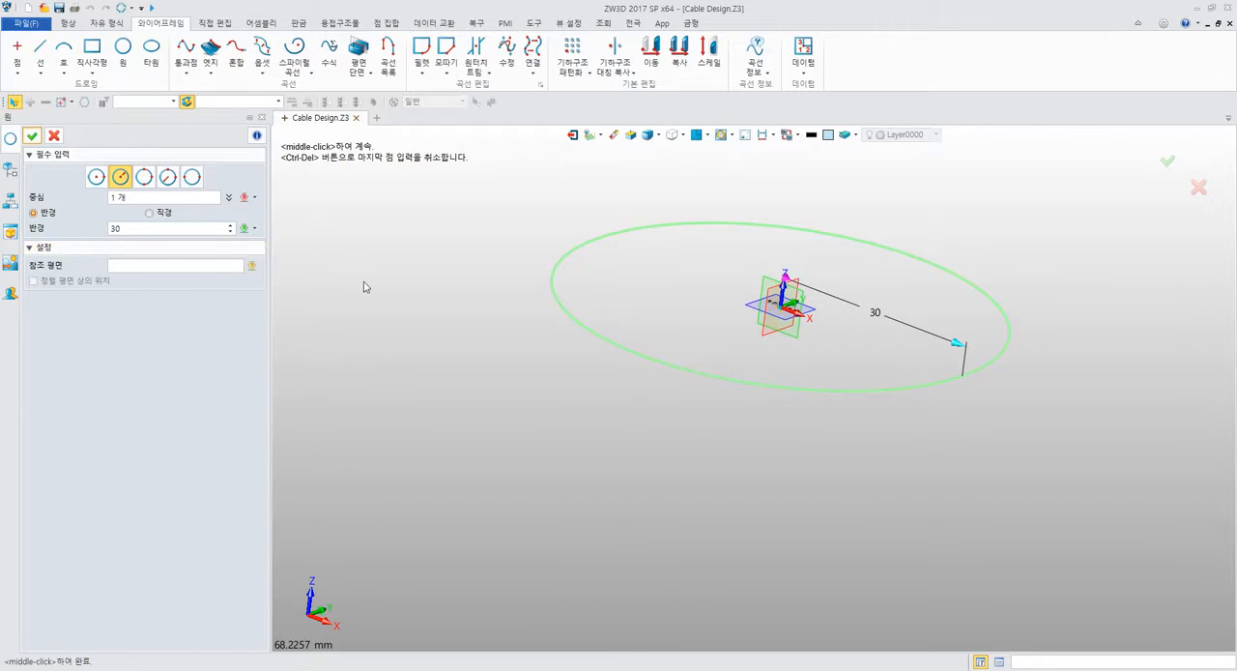
# Examine the circle's reference plane setting and the point input options available for its centre.
pyautogui.moveTo(365, 286); pyautogui.dragTo(336, 324, button='right')
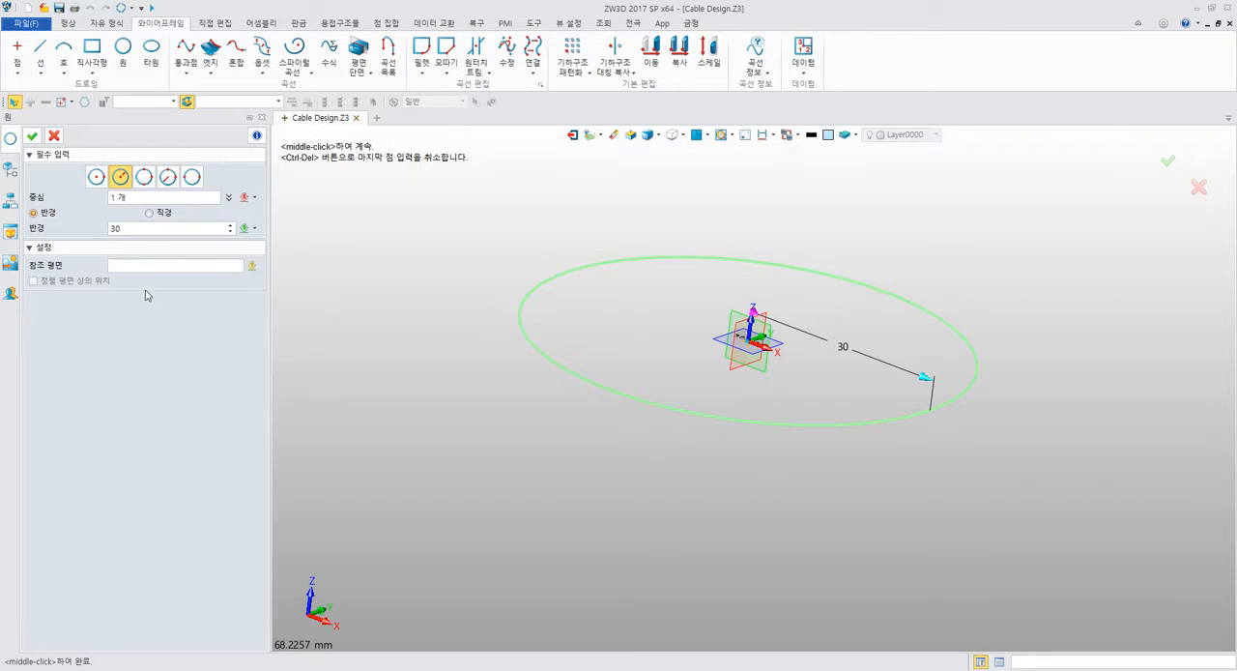
pyautogui.click(123, 267)
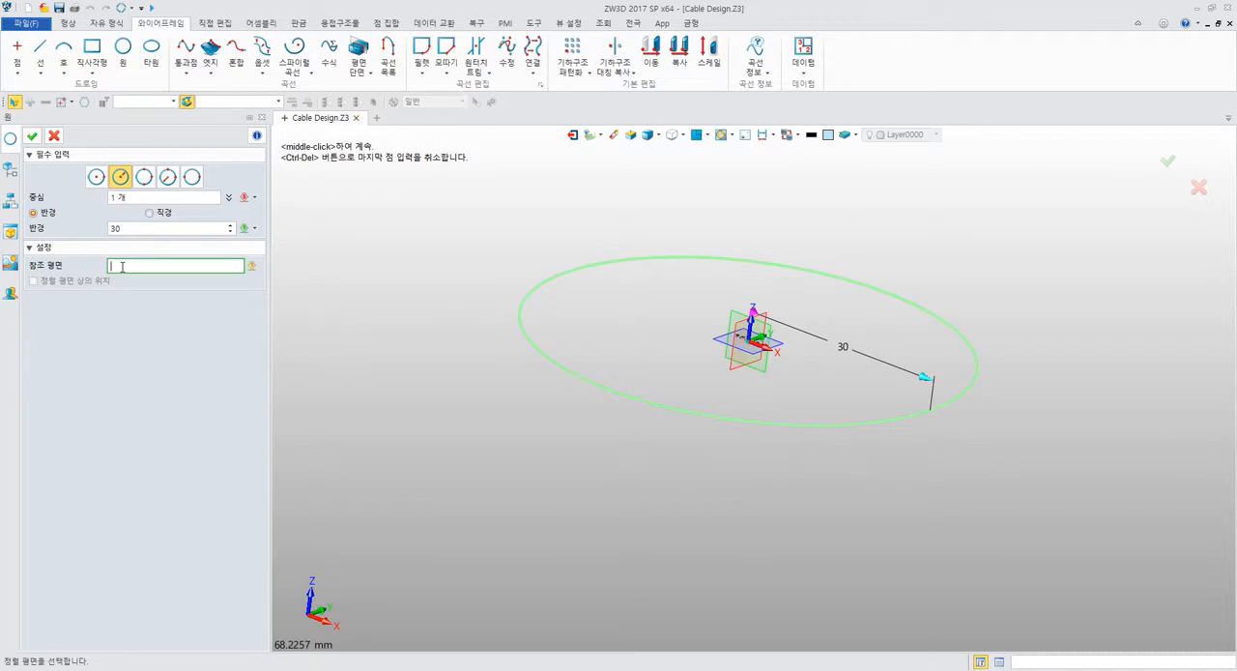
pyautogui.click(742, 375)
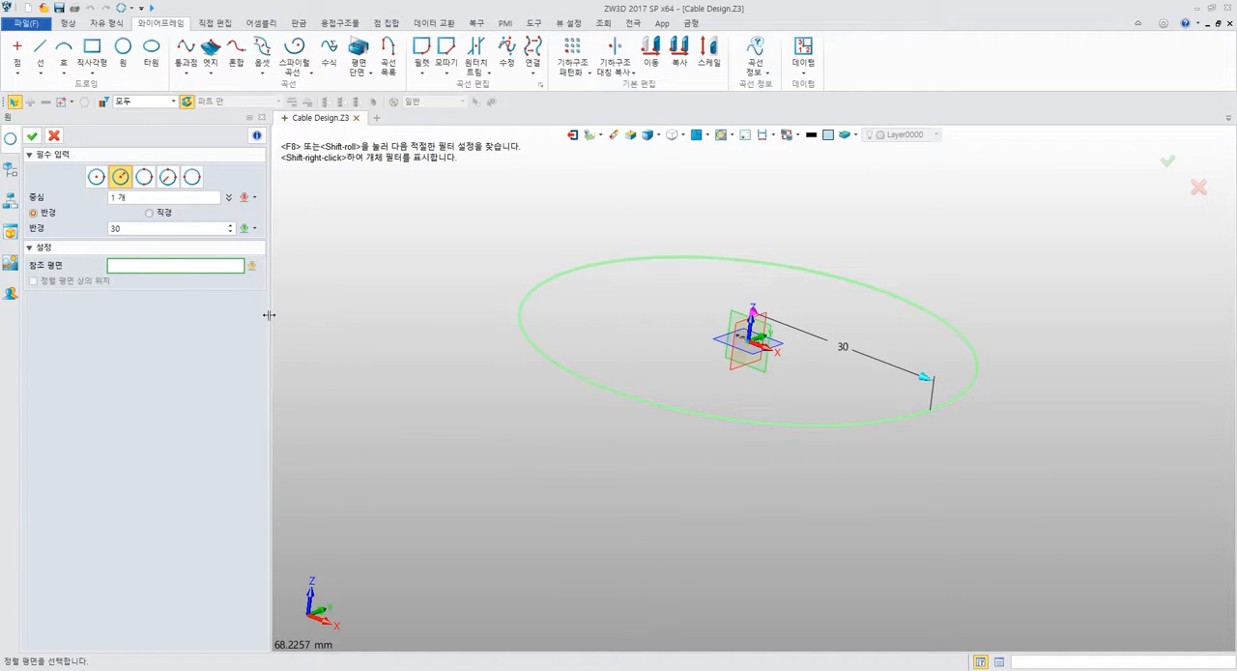
pyautogui.click(204, 197)
pyautogui.rightClick(348, 250)
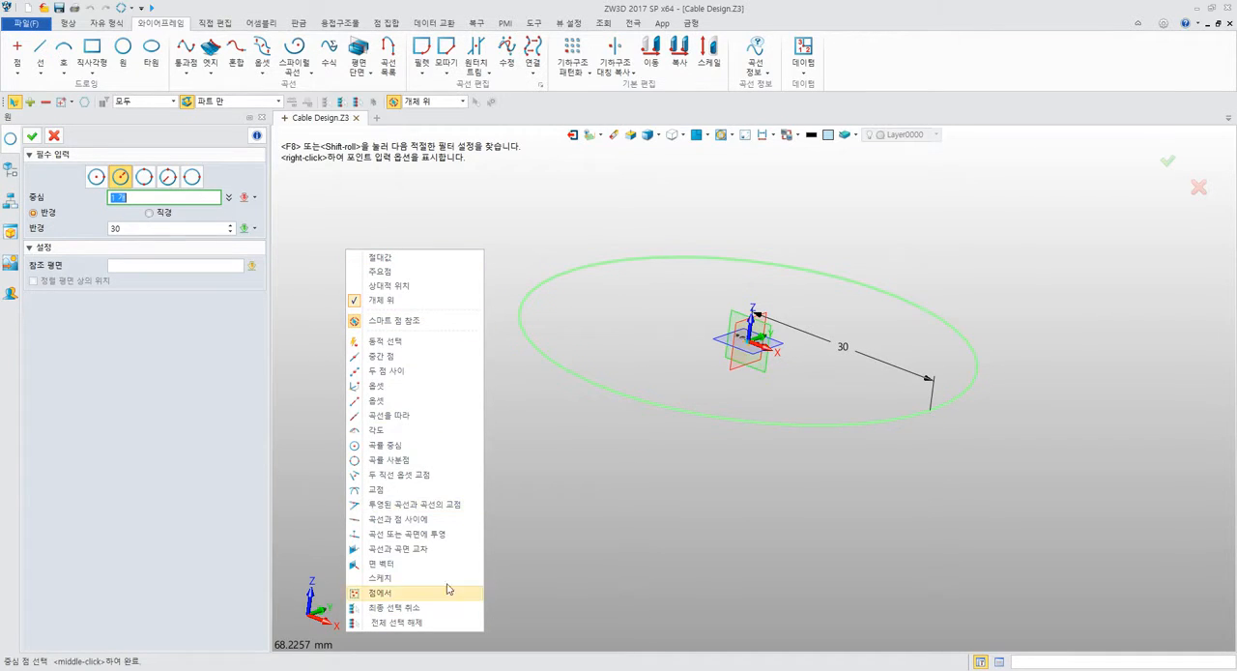
pyautogui.click(169, 394)
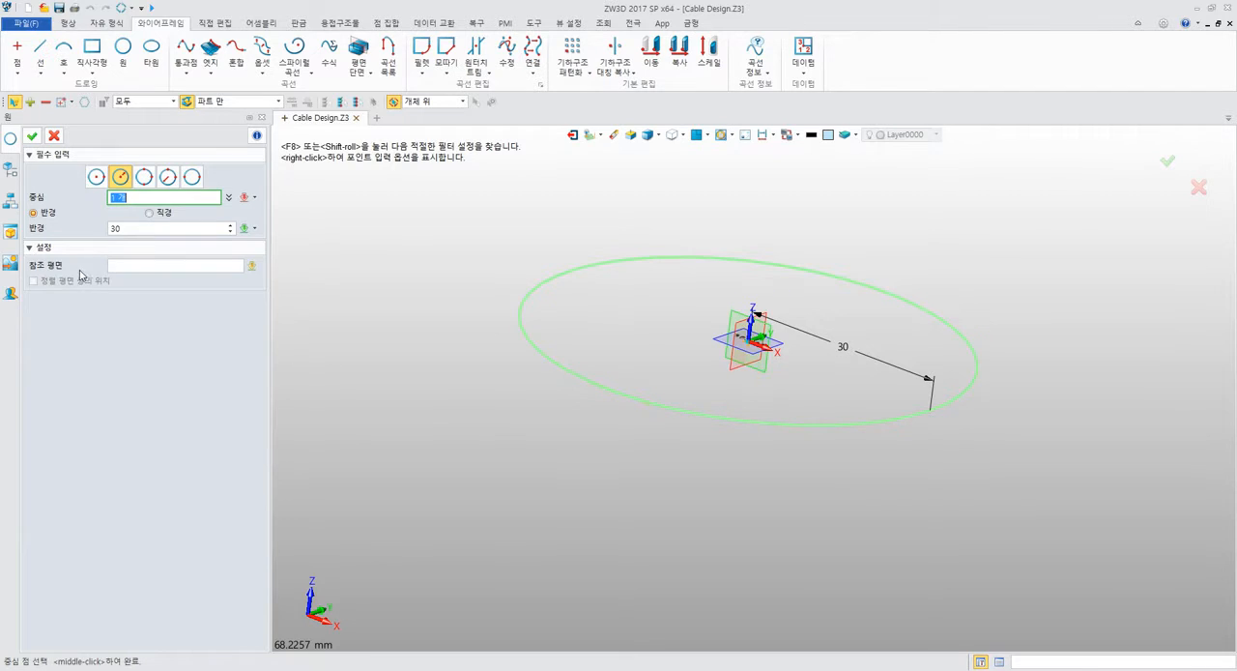
# Leave the reference plane empty and create the 30 mm radius wireframe circle centred on the origin.
pyautogui.click(143, 264)
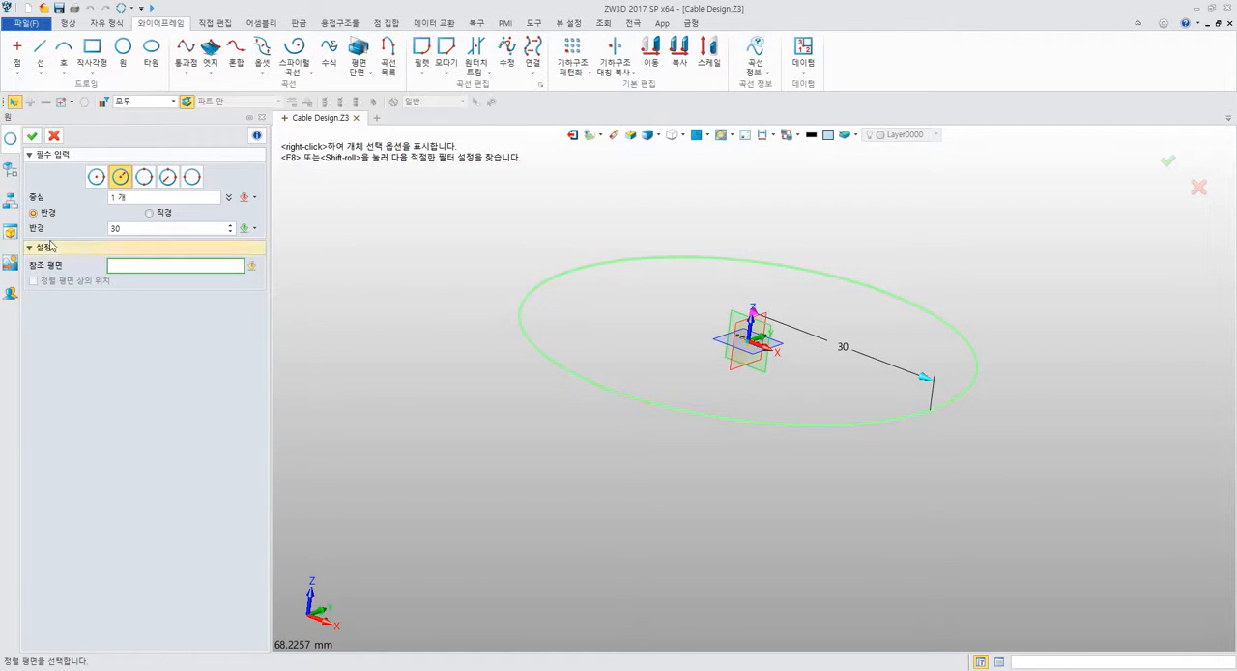
pyautogui.click(32, 137)
pyautogui.moveTo(411, 262); pyautogui.dragTo(460, 272, button='right')
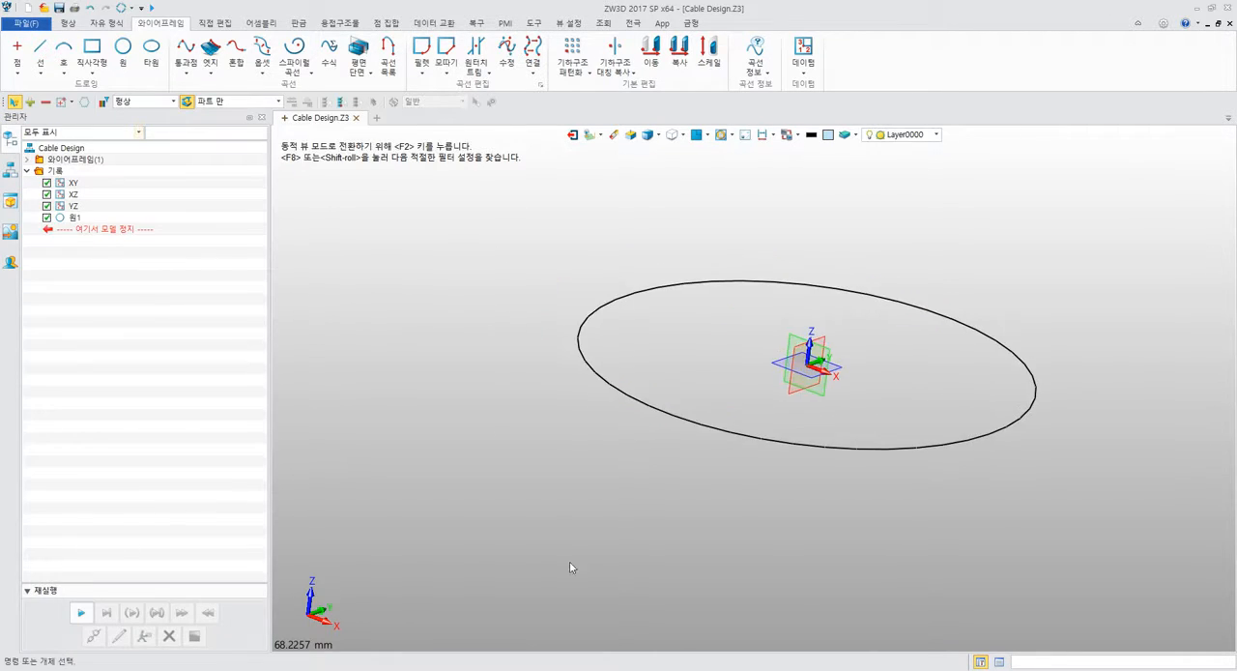
# Switch to the PDF manual, examine step 9's sweep of profile P1 along path P2, and return to ZW3D.
pyautogui.hotkey('alt', 'Tab')
pyautogui.scroll(-8, 566, 424)
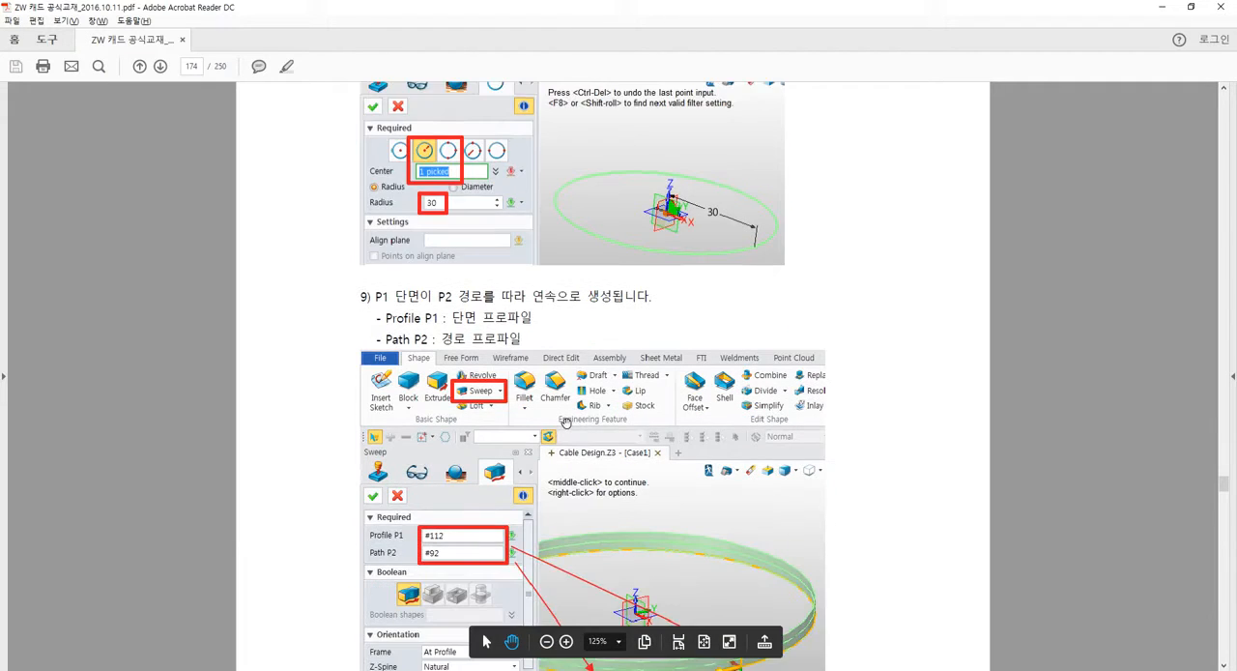
pyautogui.scroll(-2, 566, 423)
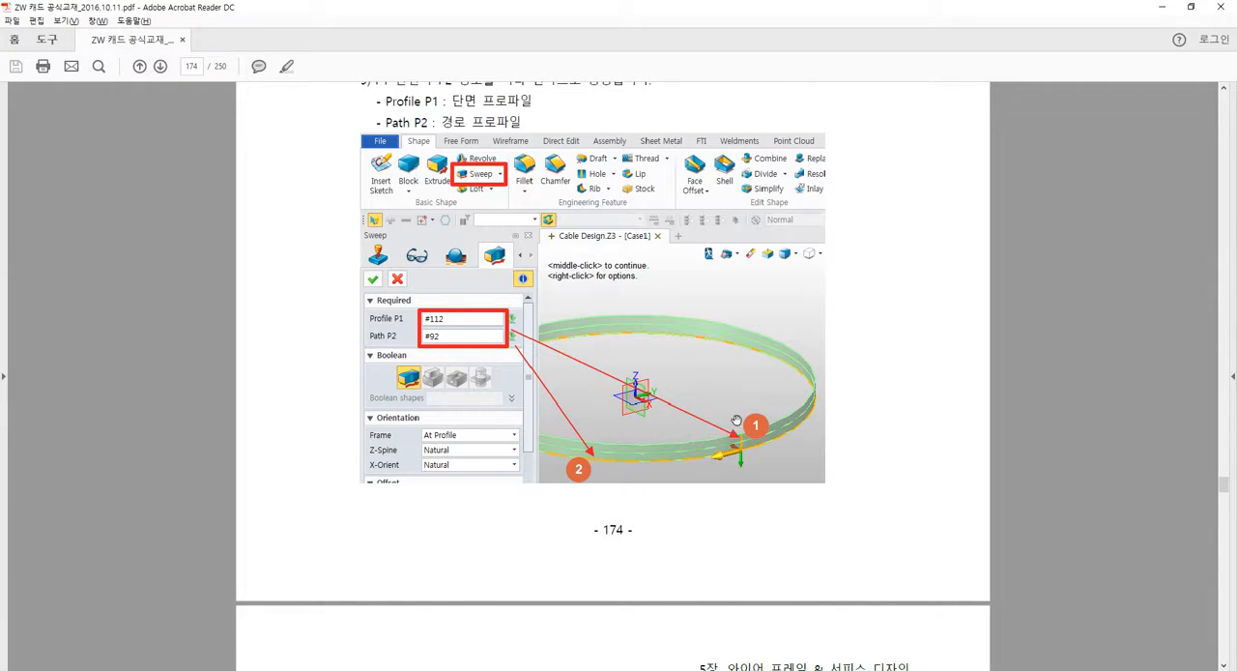
pyautogui.scroll(4, 570, 527)
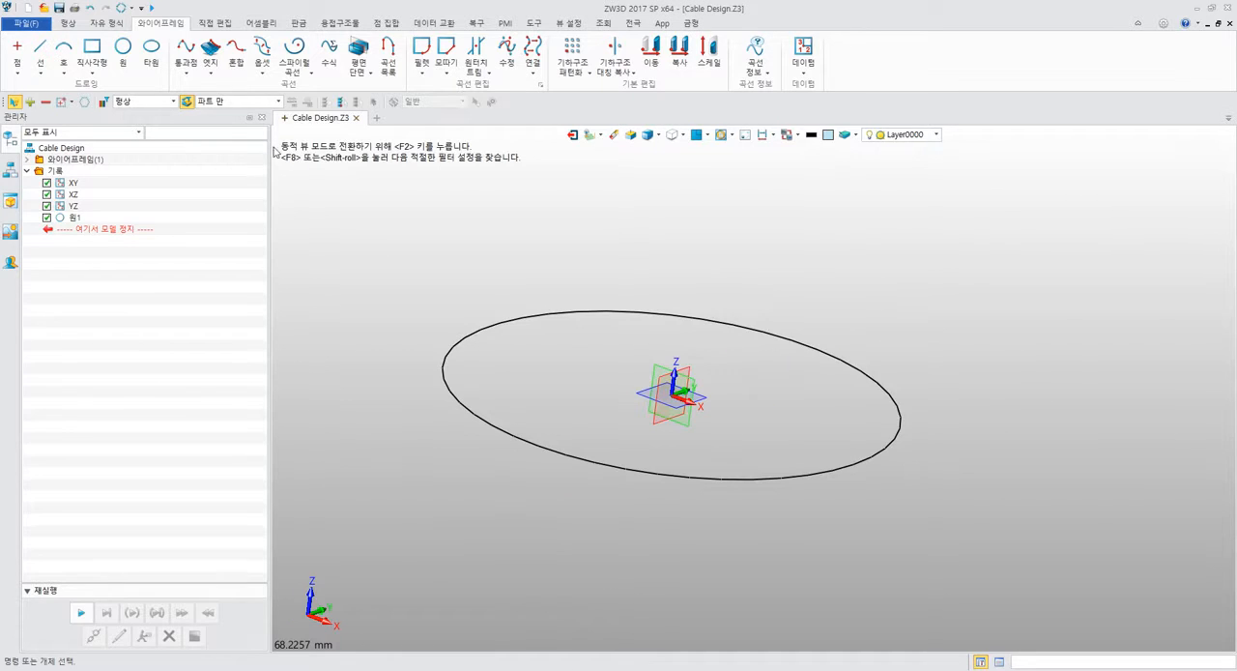
# Start a two-point wireframe line, review the finished coil picture on page 172 of the PDF manual, and return to ZW3D.
pyautogui.click(39, 48)
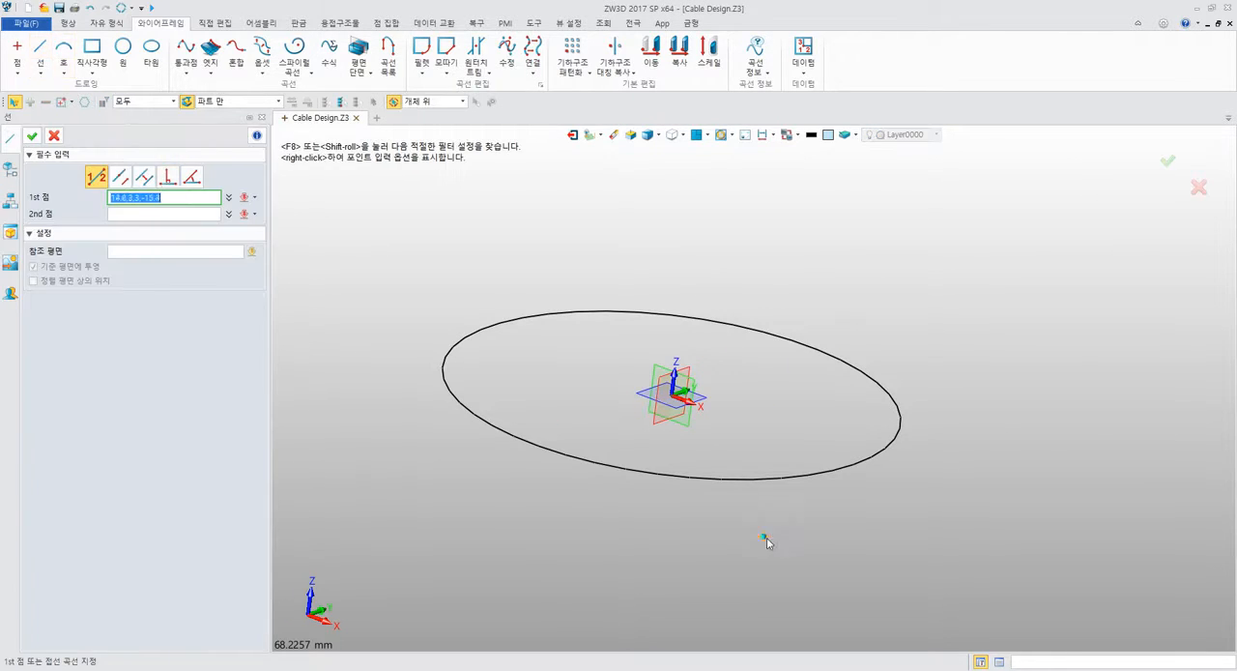
pyautogui.click(493, 667)
pyautogui.scroll(5, 598, 331)
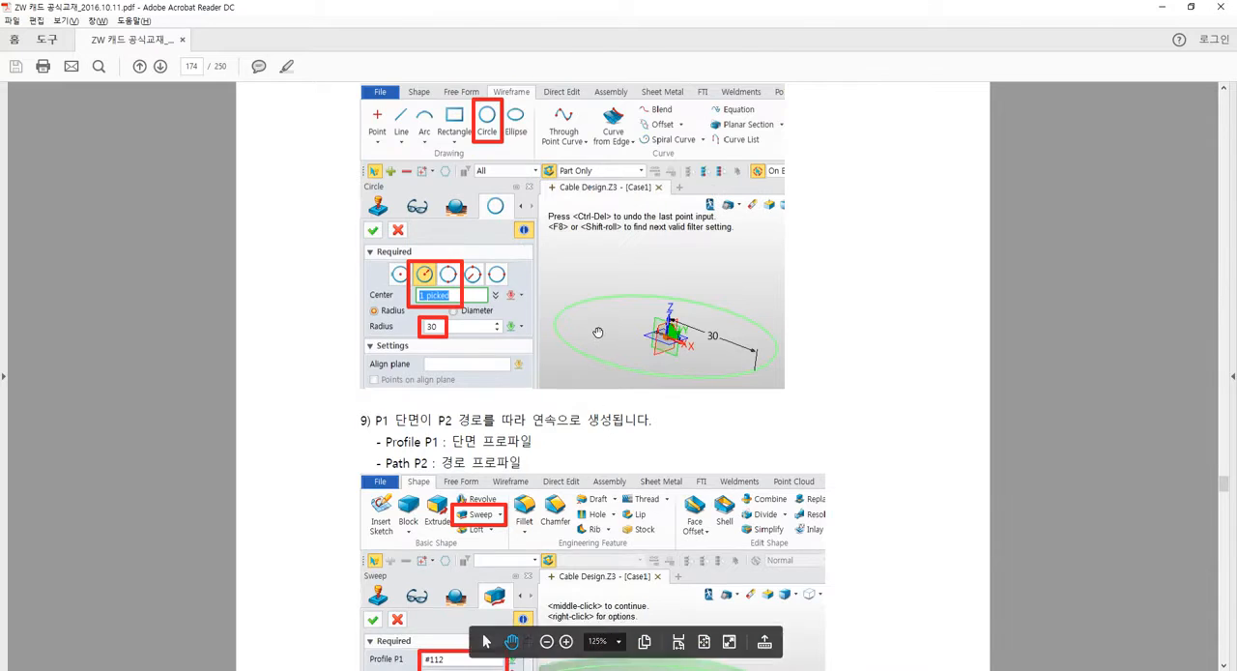
pyautogui.scroll(12, 597, 331)
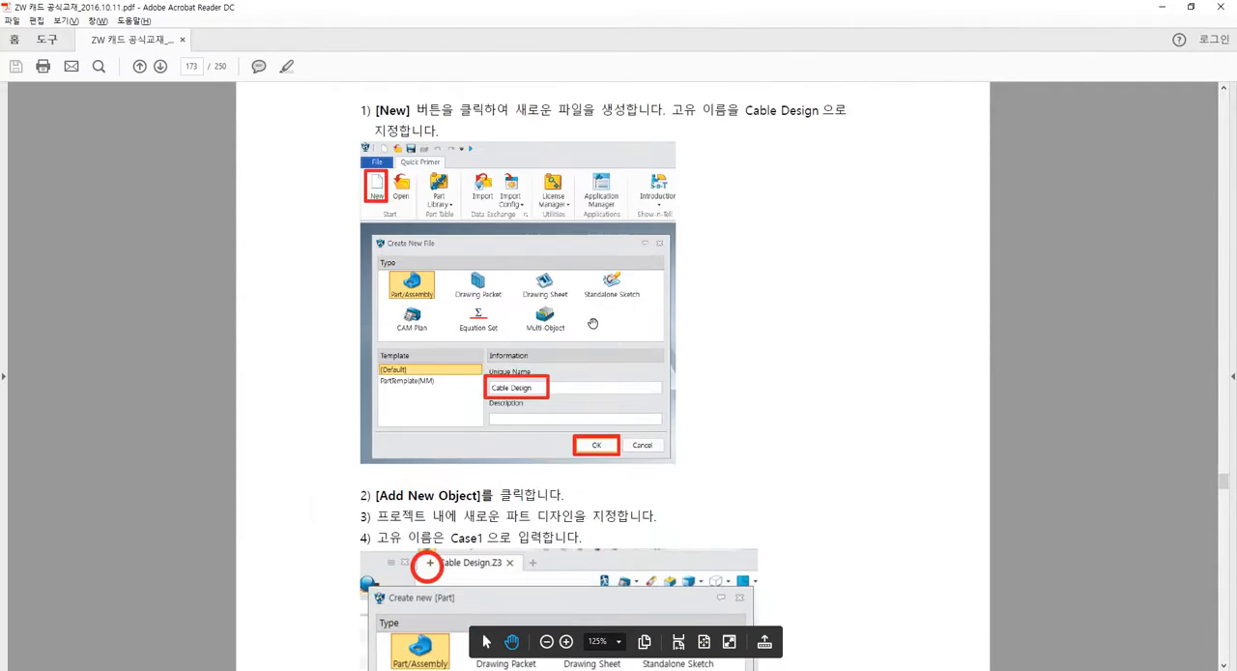
pyautogui.scroll(8, 590, 320)
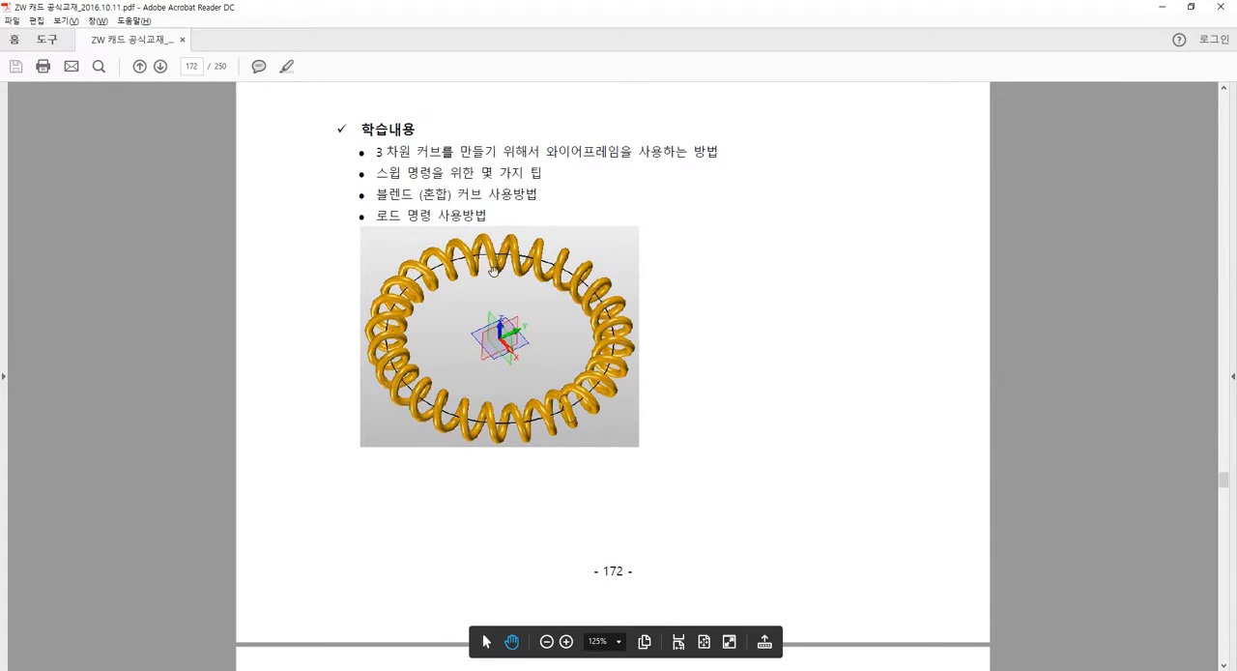
pyautogui.keyDown('ctrl'); pyautogui.scroll(3, 446, 354); pyautogui.keyUp('ctrl')
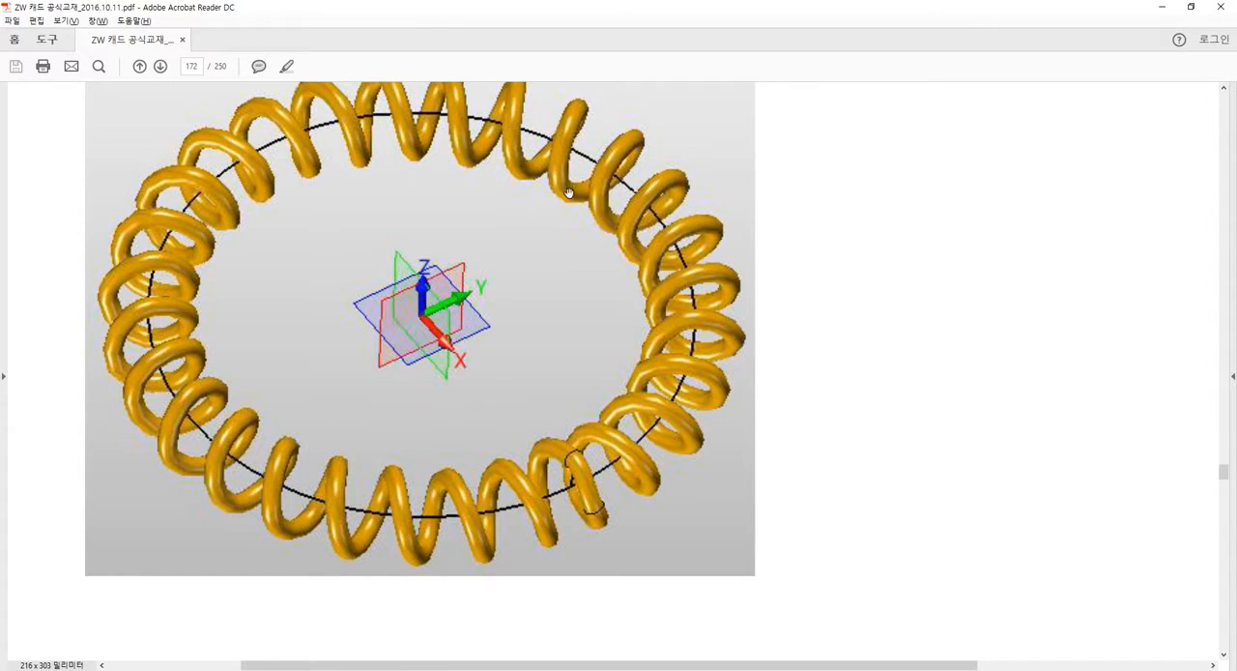
pyautogui.hotkey('alt', 'Tab')
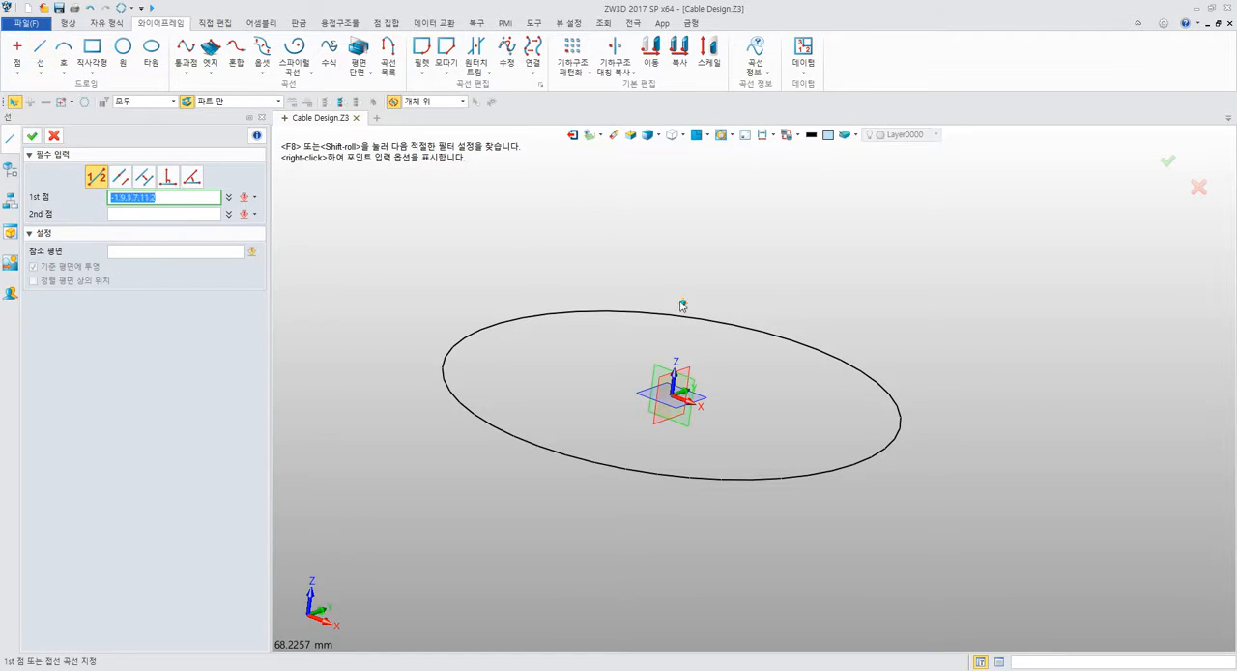
# Set the line's first point to the circle's quadrant point on the positive X axis, at 30,0,0.
pyautogui.moveTo(682, 307); pyautogui.dragTo(603, 241, button='middle')
pyautogui.moveTo(708, 338); pyautogui.dragTo(767, 378, button='middle')
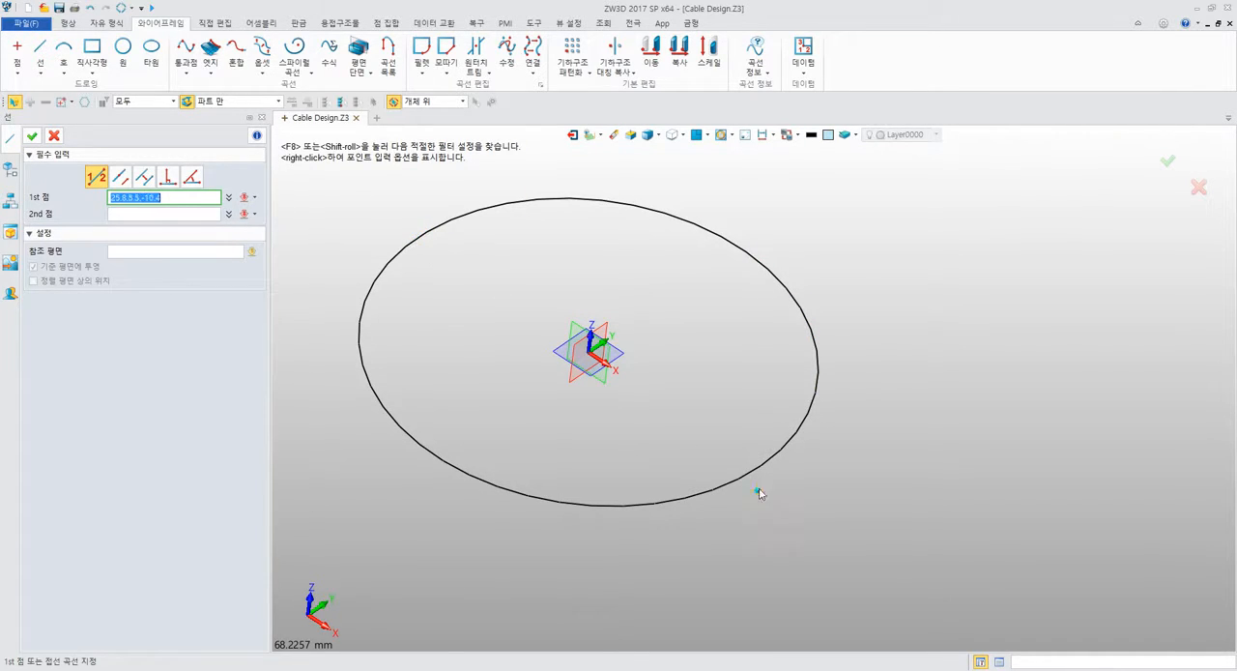
pyautogui.rightClick(720, 305)
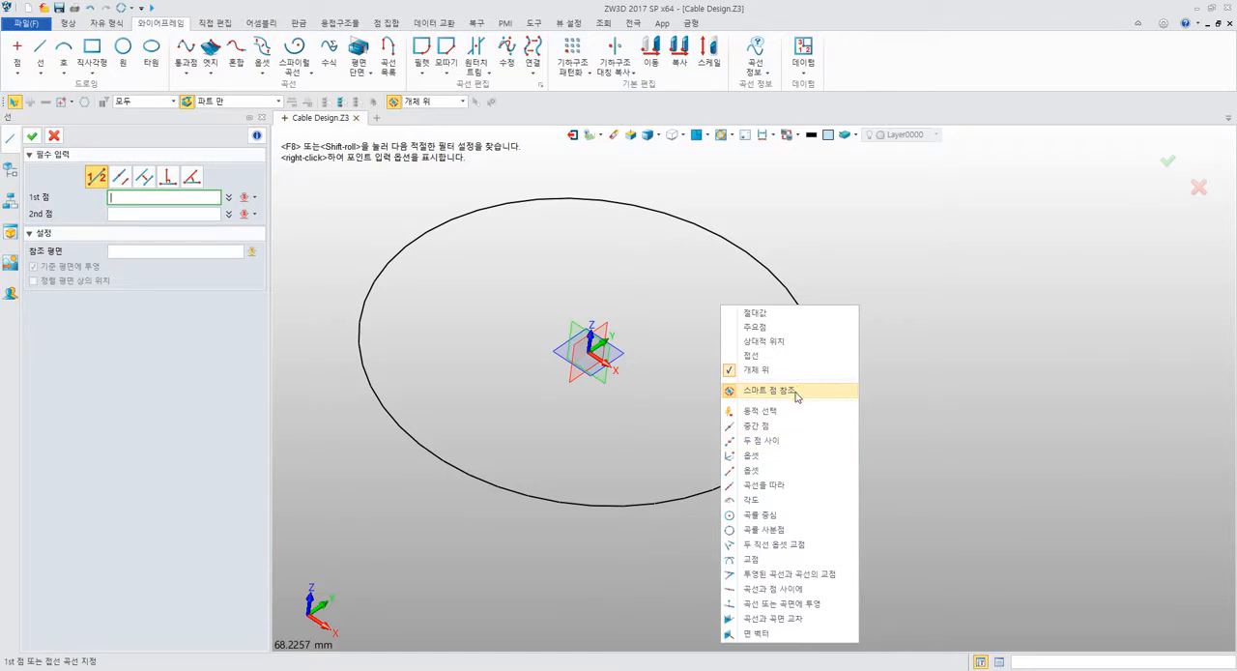
pyautogui.click(759, 530)
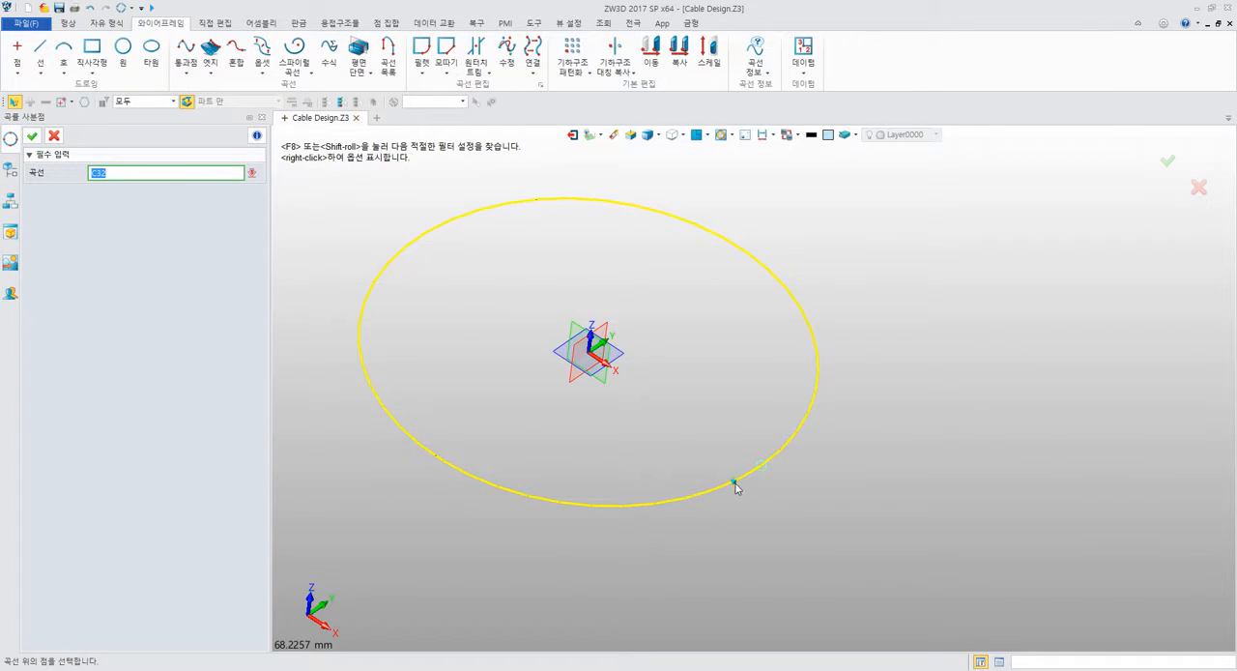
pyautogui.click(780, 457)
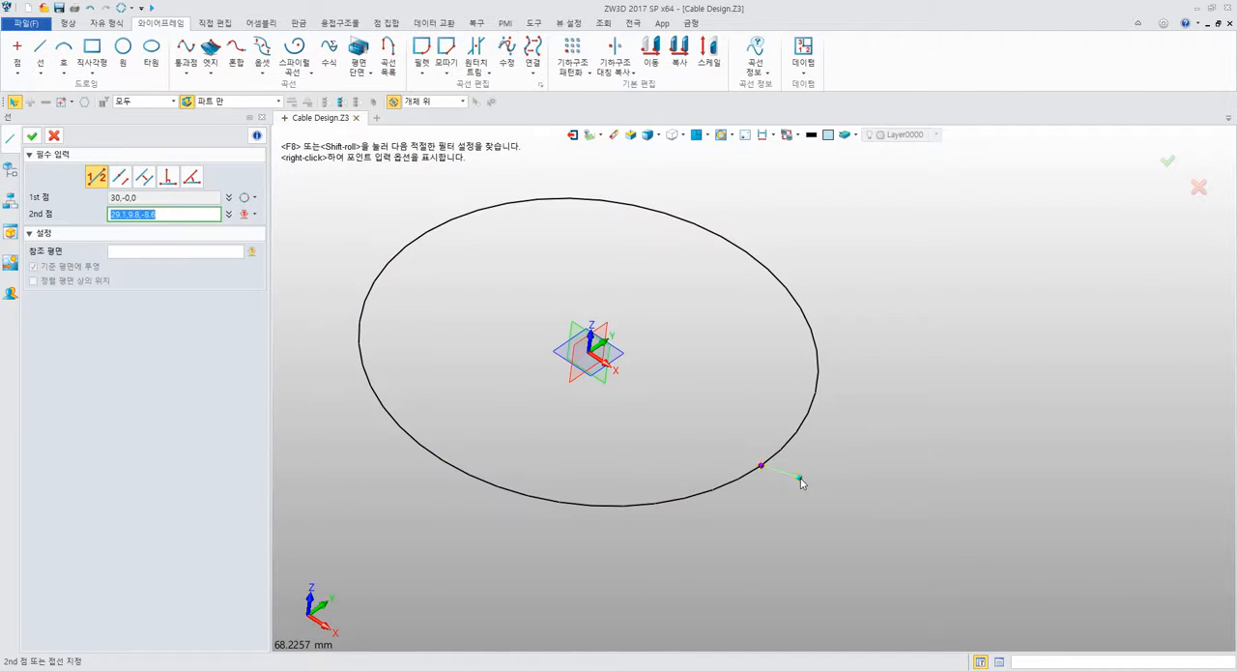
pyautogui.moveTo(842, 428); pyautogui.dragTo(775, 396, button='middle')
pyautogui.moveTo(775, 397)
pyautogui.mouseDown(button='right')
pyautogui.moveTo(768, 379)
pyautogui.moveTo(795, 396)
pyautogui.moveTo(782, 396)
pyautogui.mouseUp(button='right')
pyautogui.moveTo(781, 393); pyautogui.dragTo(864, 388, button='middle')
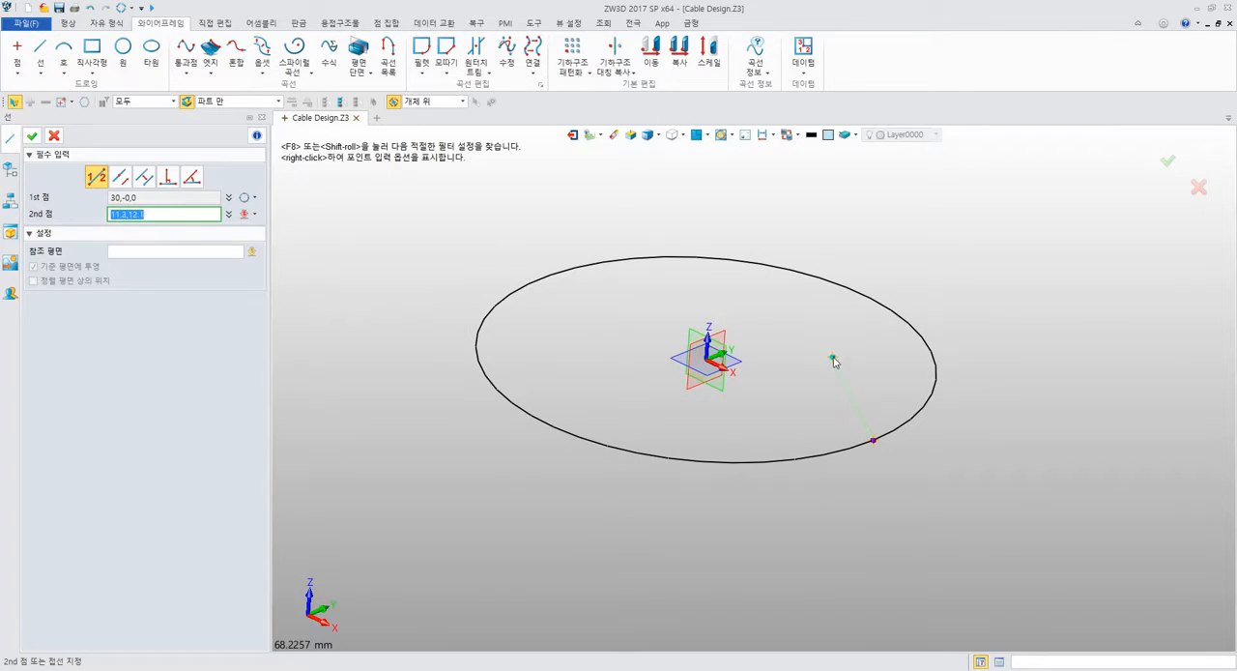
pyautogui.rightClick(878, 390)
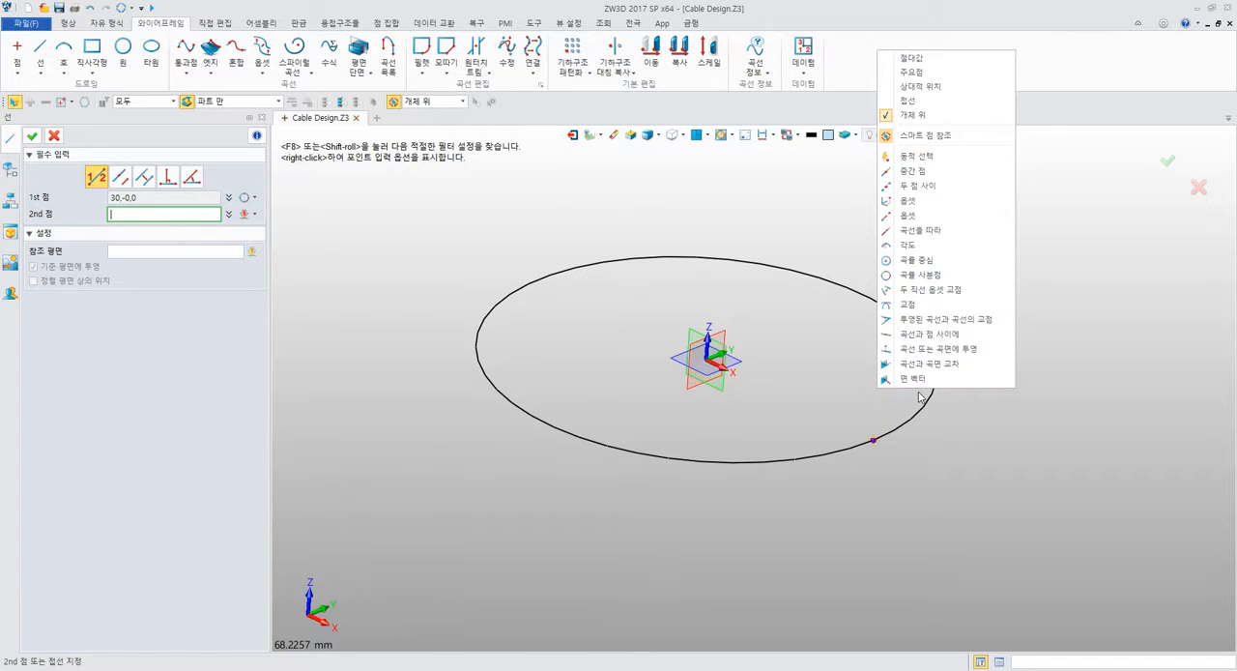
pyautogui.click(923, 219)
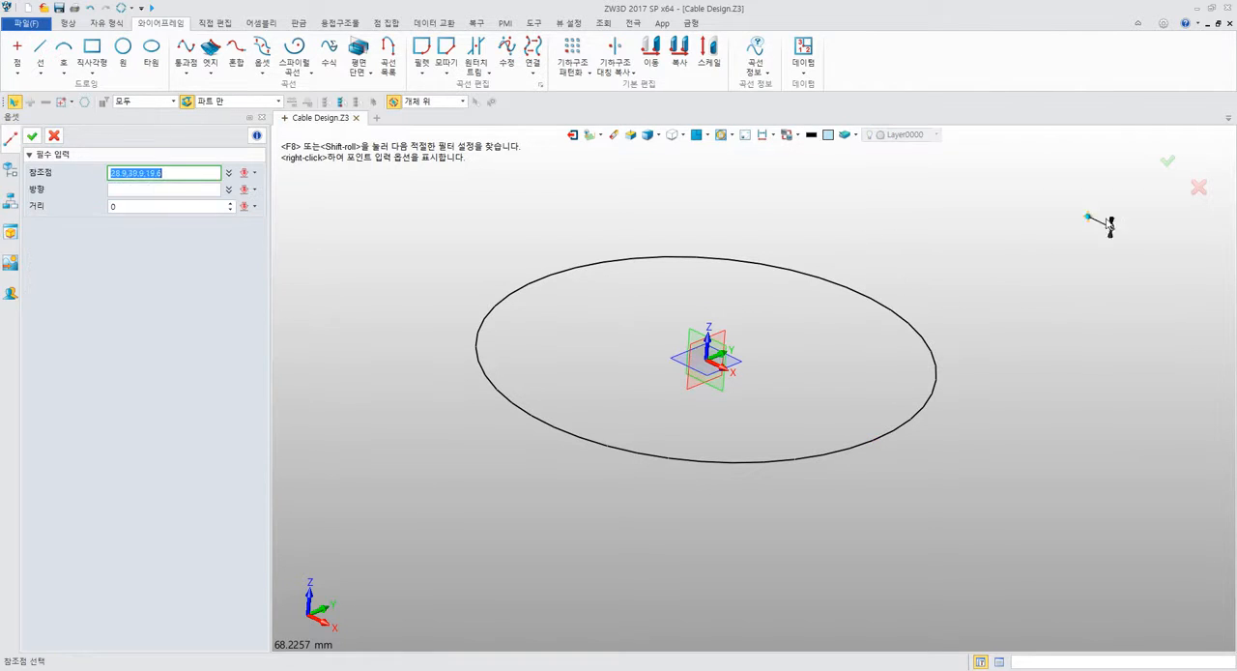
pyautogui.click(875, 443)
pyautogui.click(893, 449)
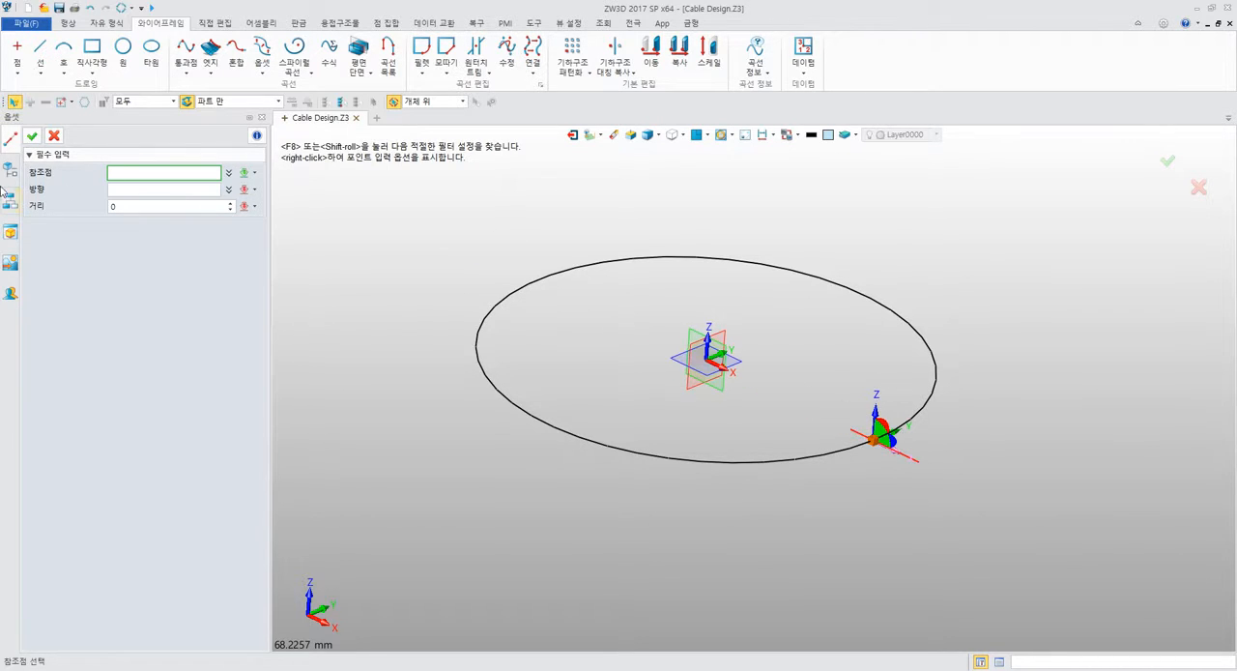
pyautogui.click(54, 136)
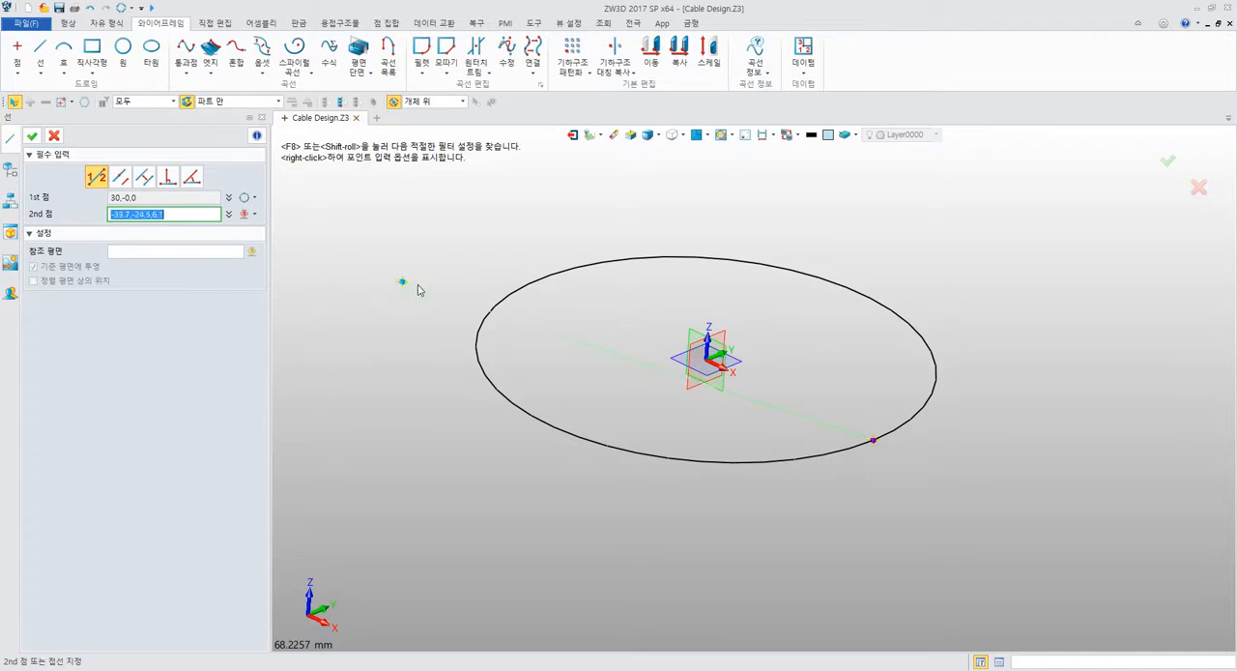
# Try to define the line's second point by X, Y and Z offsets of 0, 0 and 5 from the quadrant point.
pyautogui.rightClick(881, 355)
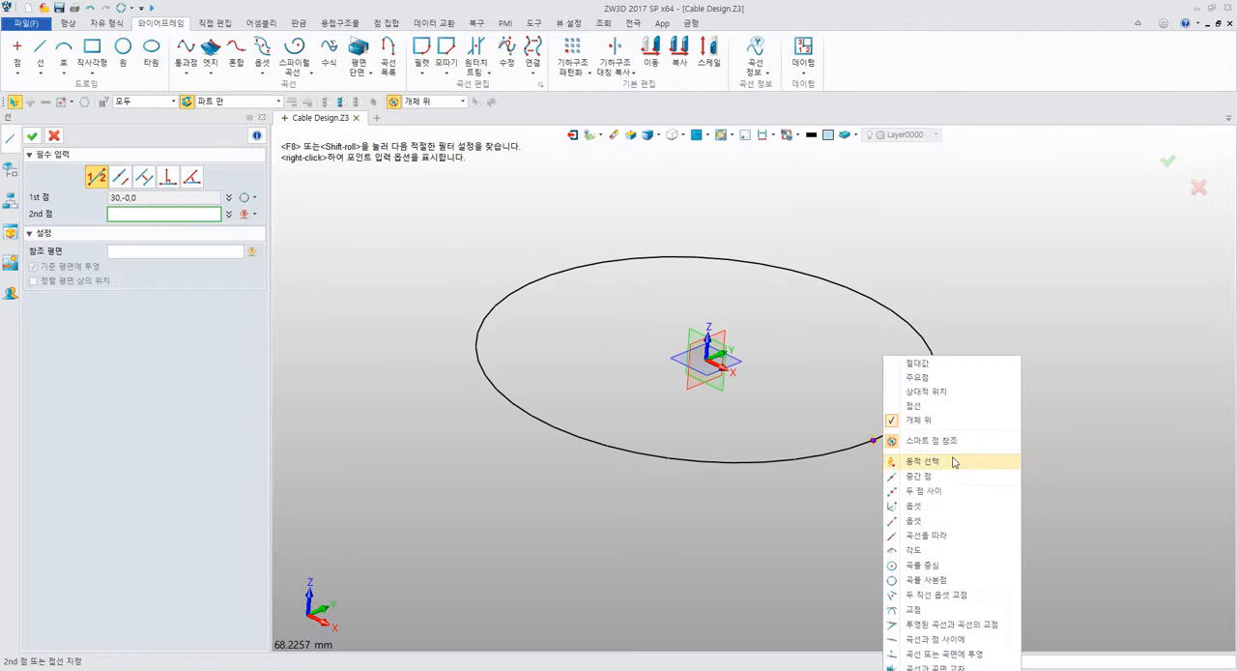
pyautogui.click(933, 506)
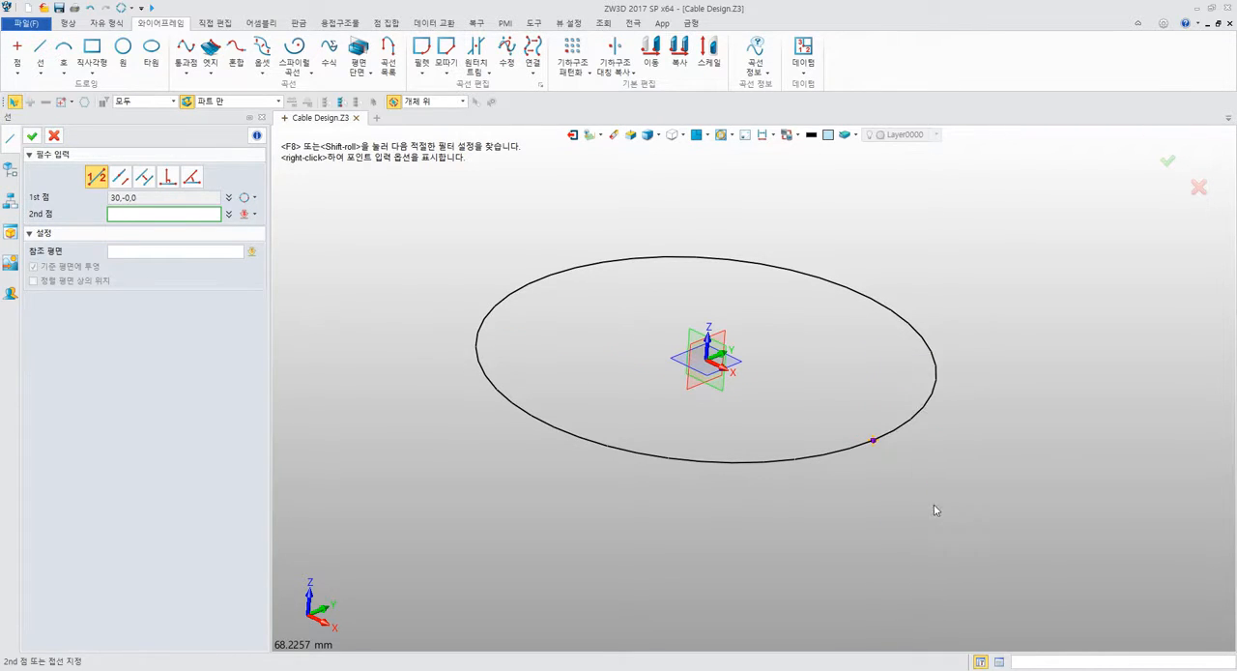
pyautogui.press('Return')
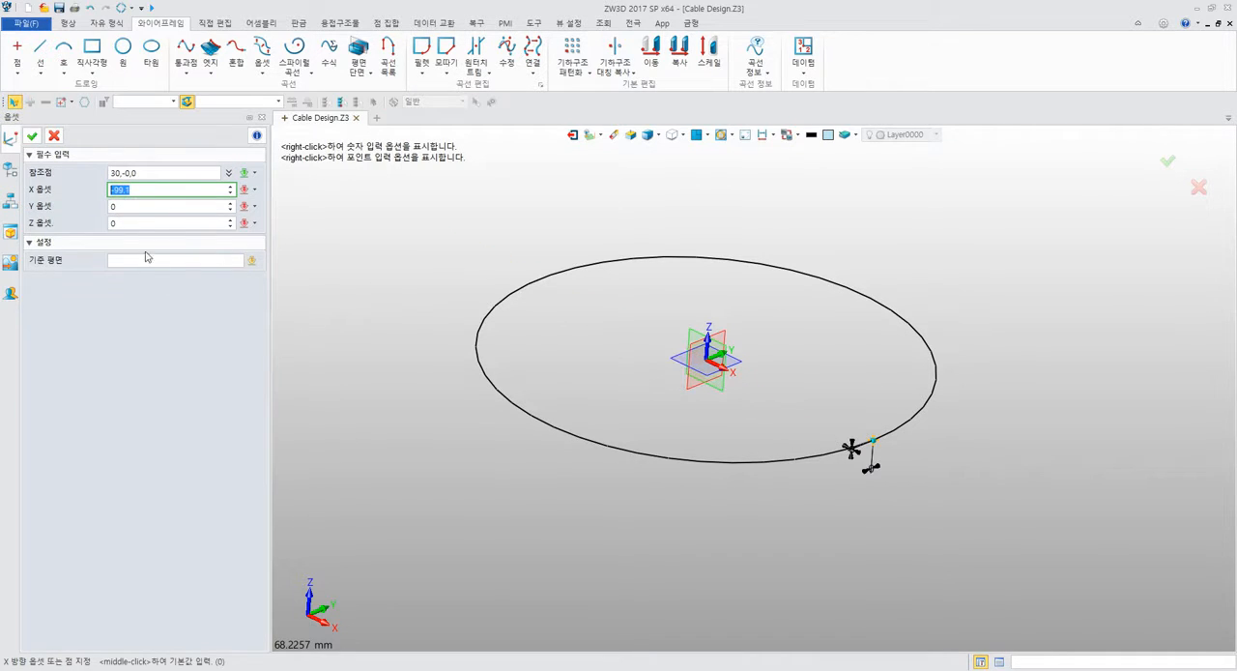
pyautogui.click(133, 223)
pyautogui.moveTo(147, 189); pyautogui.dragTo(82, 192)
pyautogui.click(112, 220)
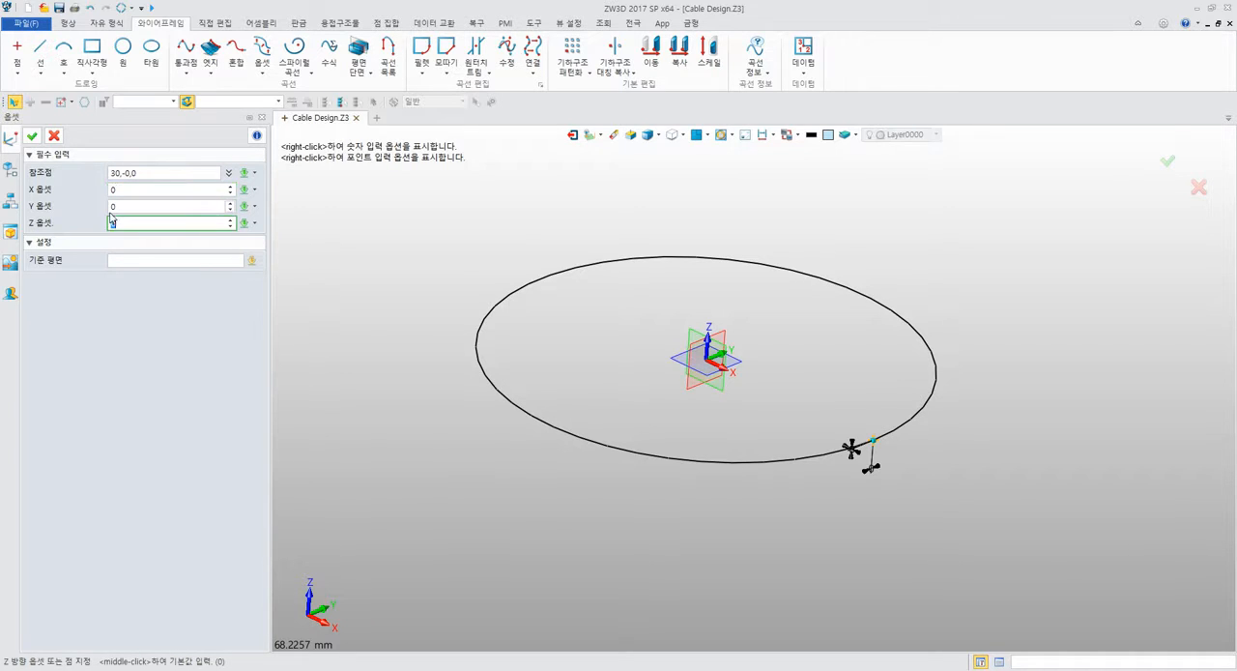
pyautogui.press('Return')
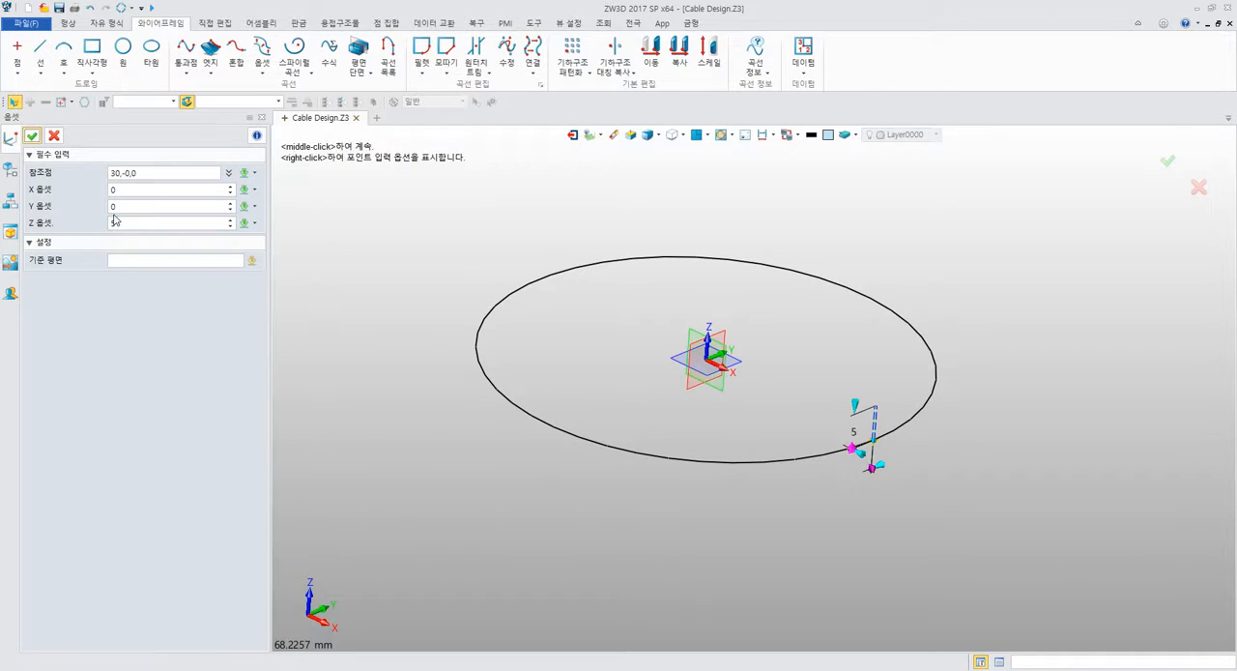
pyautogui.scroll(5, 806, 318)
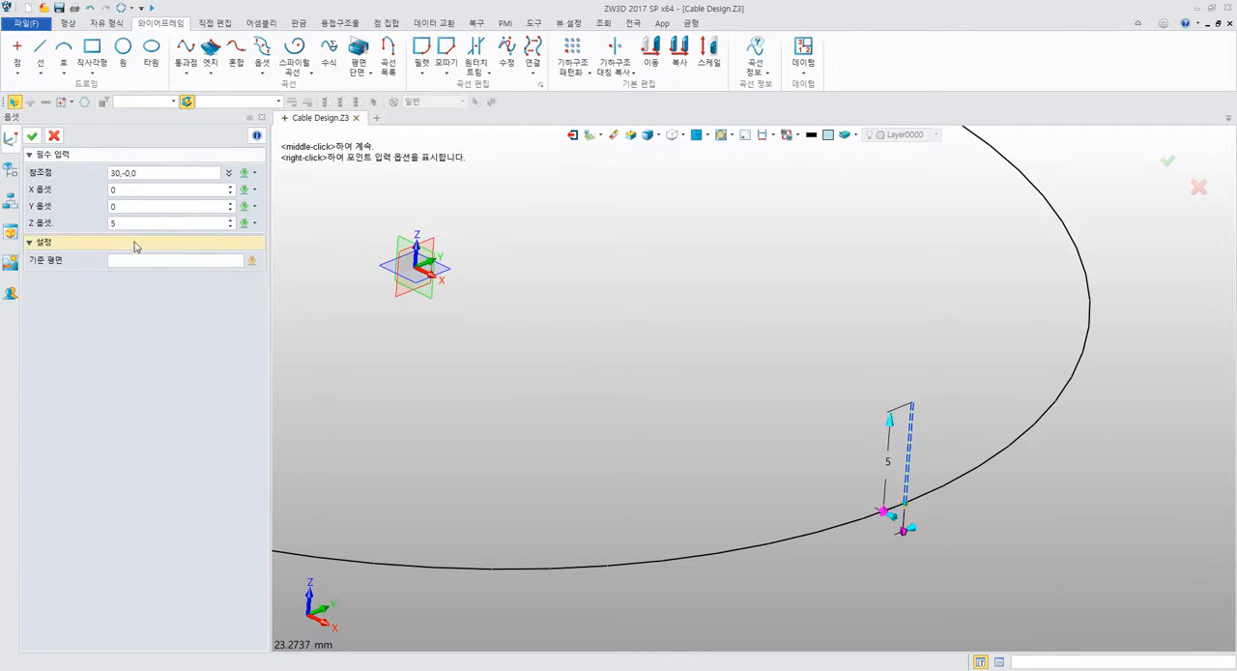
pyautogui.middleClick(458, 244)
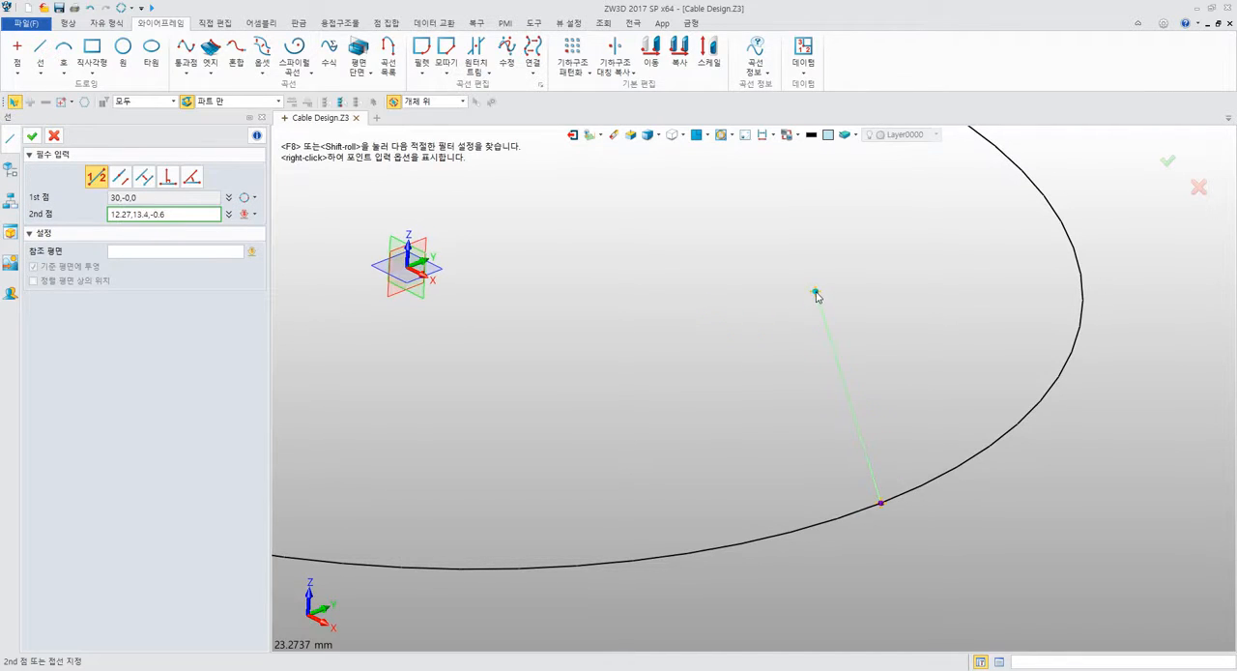
# Define the line's second point by a directional offset from the circle's X-axis quadrant point, 5 mm along the positive Z axis.
pyautogui.rightClick(815, 295)
pyautogui.click(867, 460)
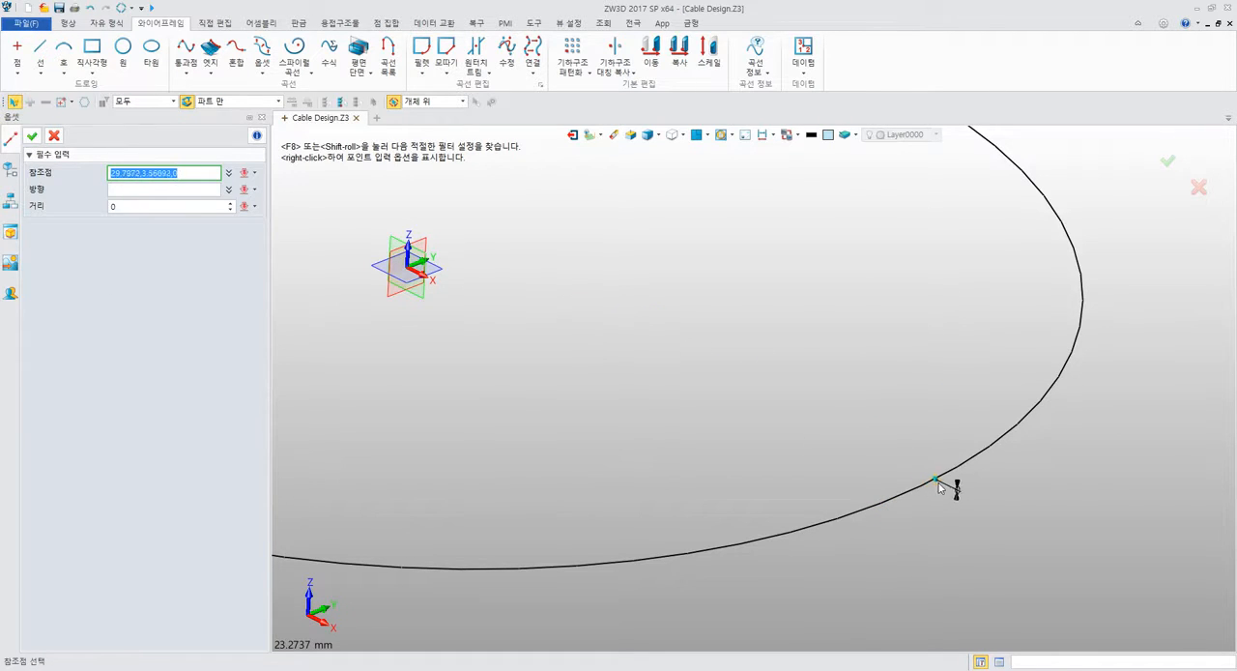
pyautogui.rightClick(875, 338)
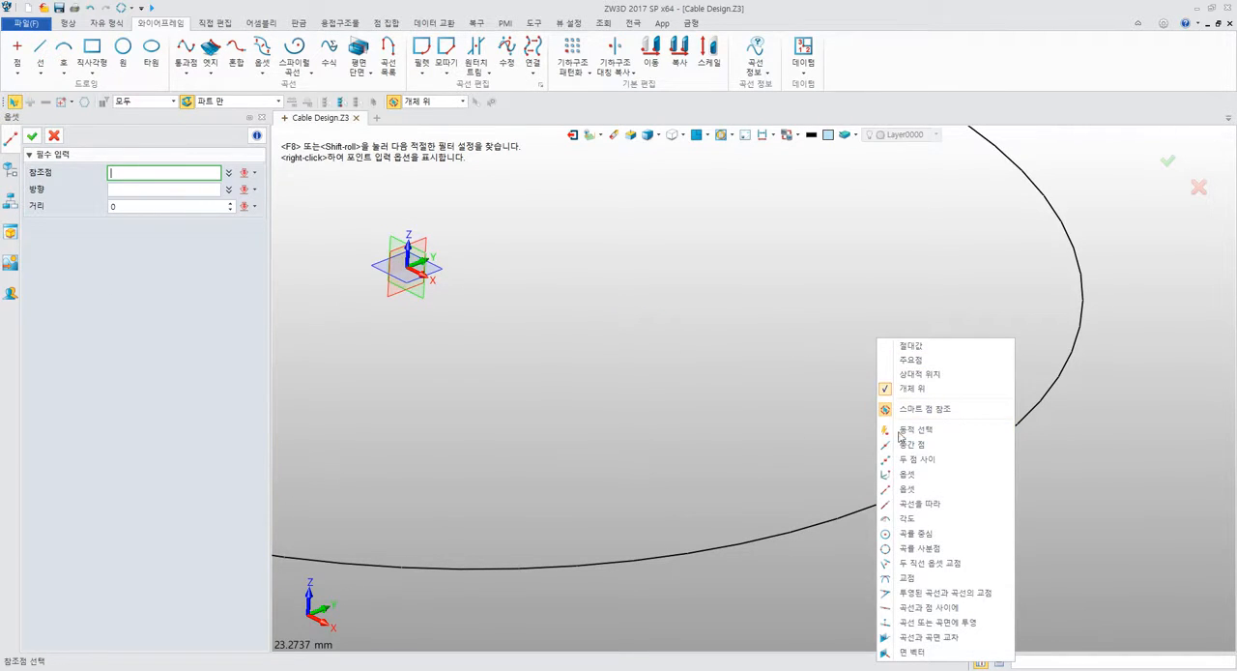
pyautogui.click(936, 549)
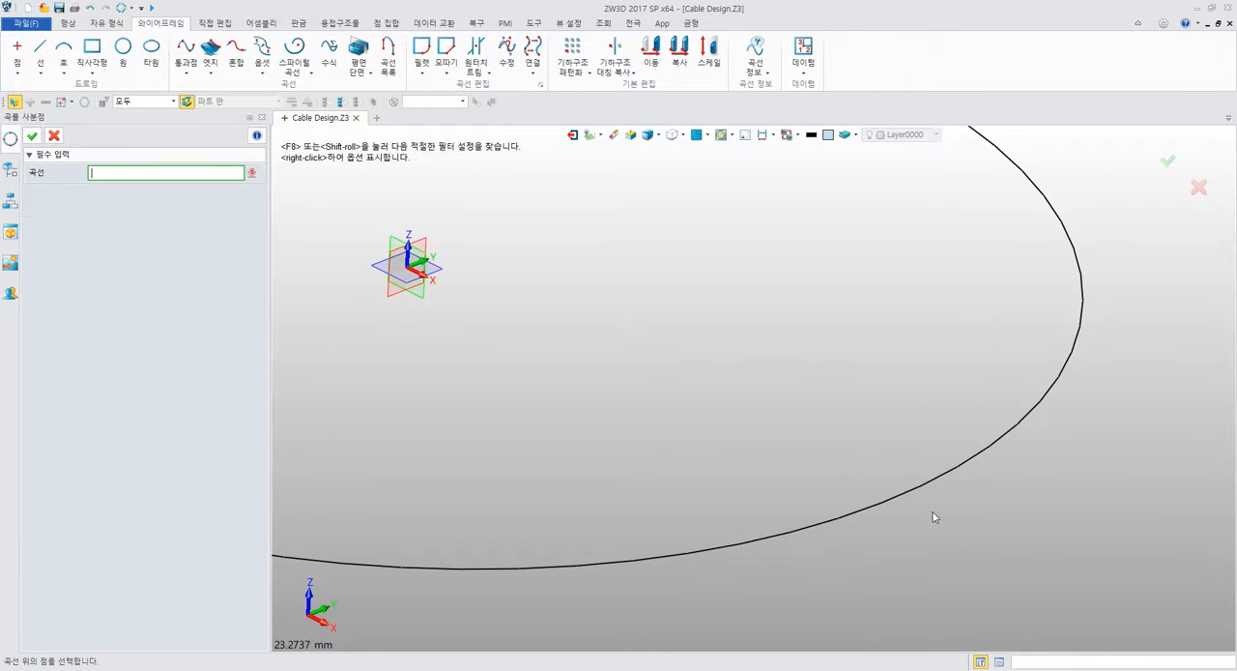
pyautogui.click(930, 482)
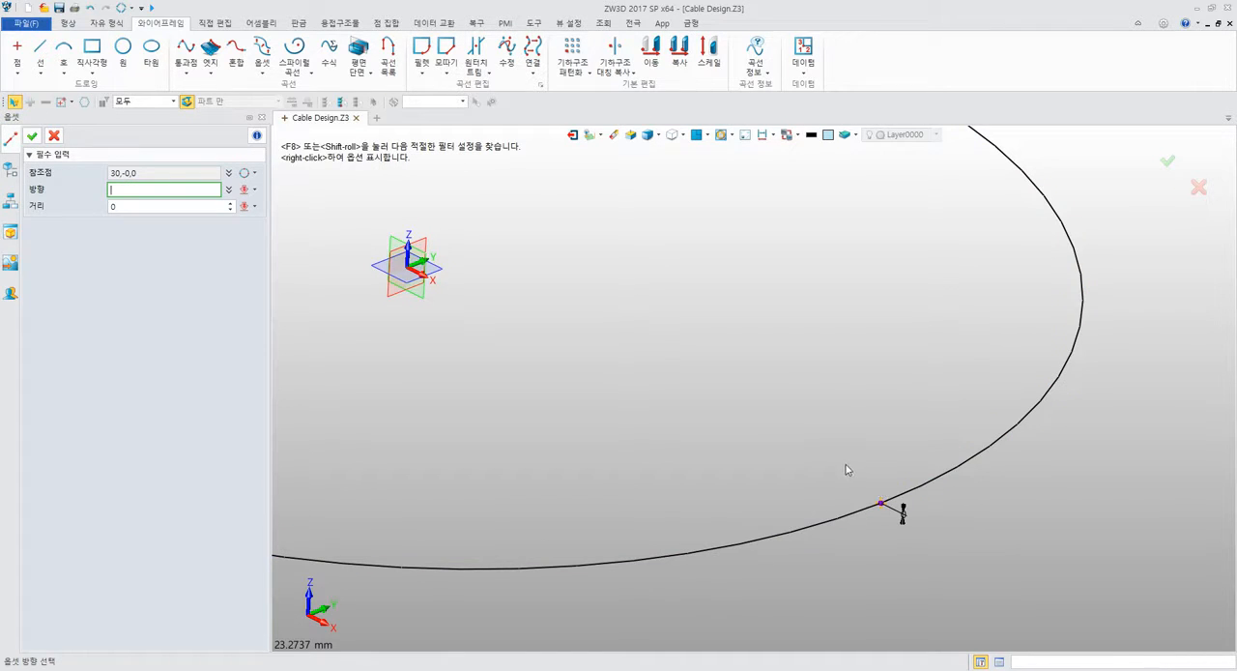
pyautogui.click(410, 233)
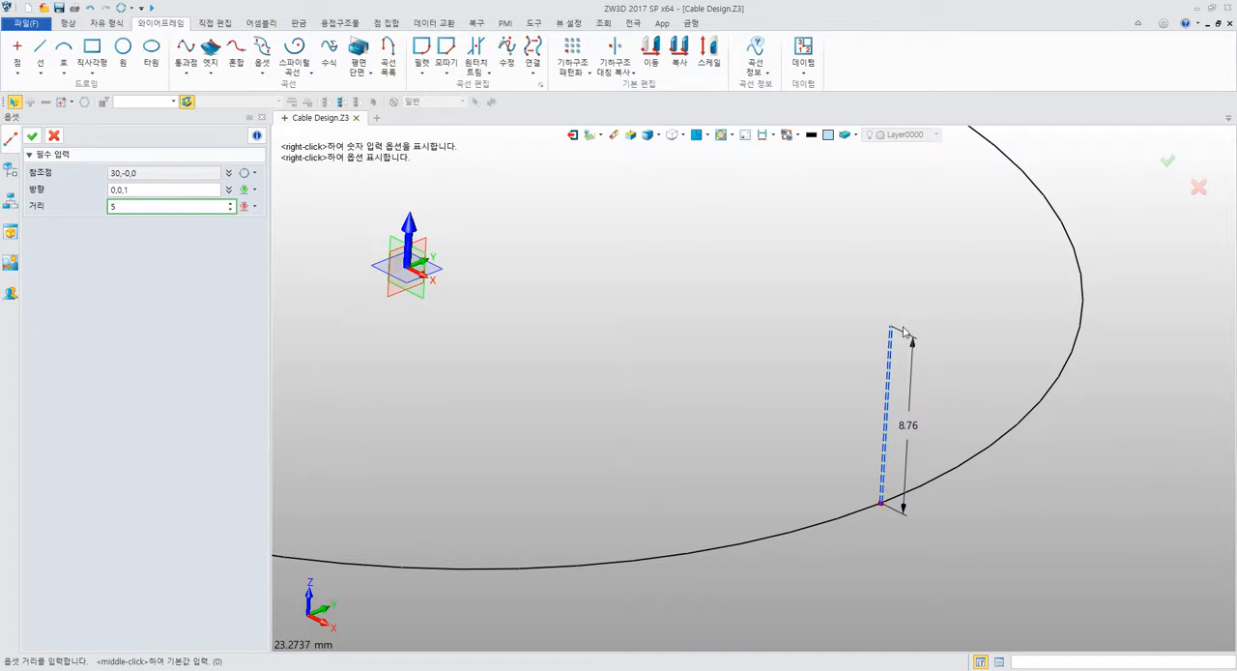
pyautogui.press('Return')
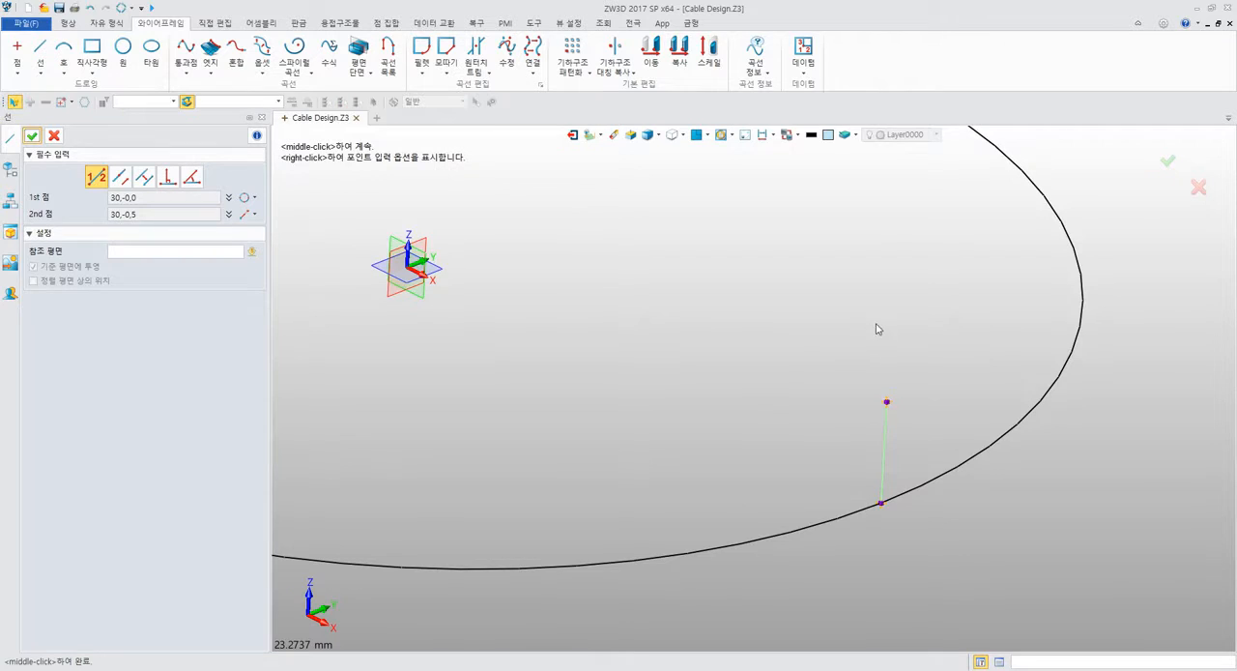
# Confirm the two-point wireframe line rising 5 mm from the circle's X-axis quadrant point.
pyautogui.scroll(-5, 877, 330)
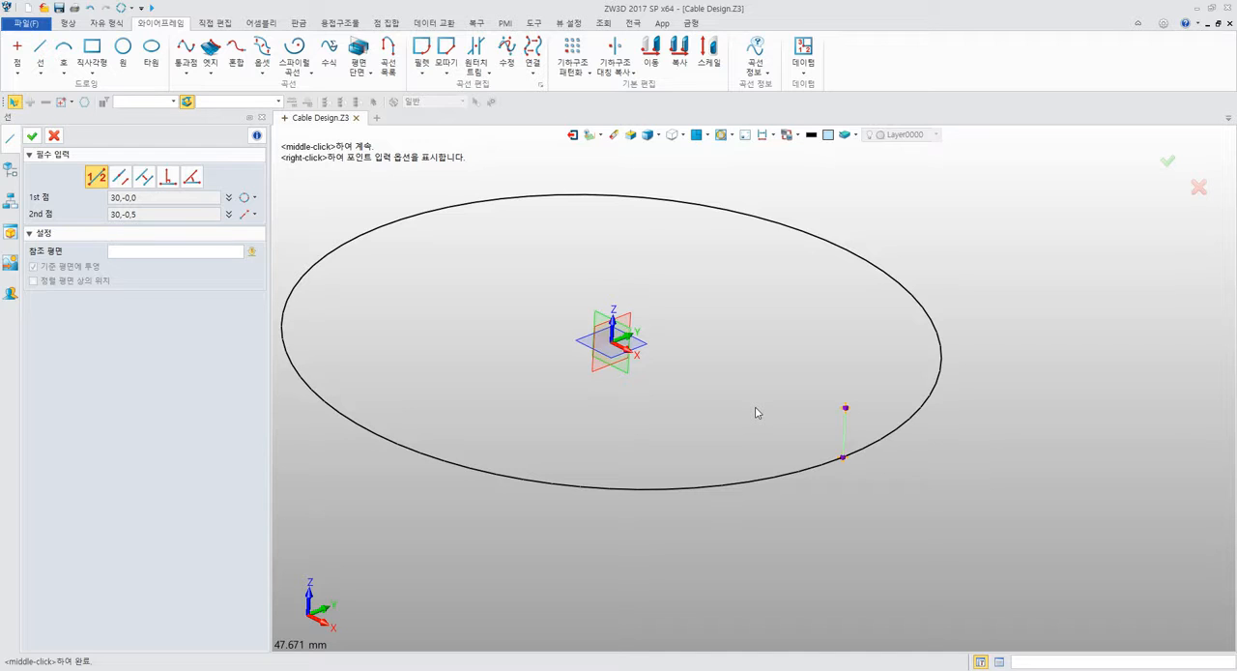
pyautogui.click(253, 197)
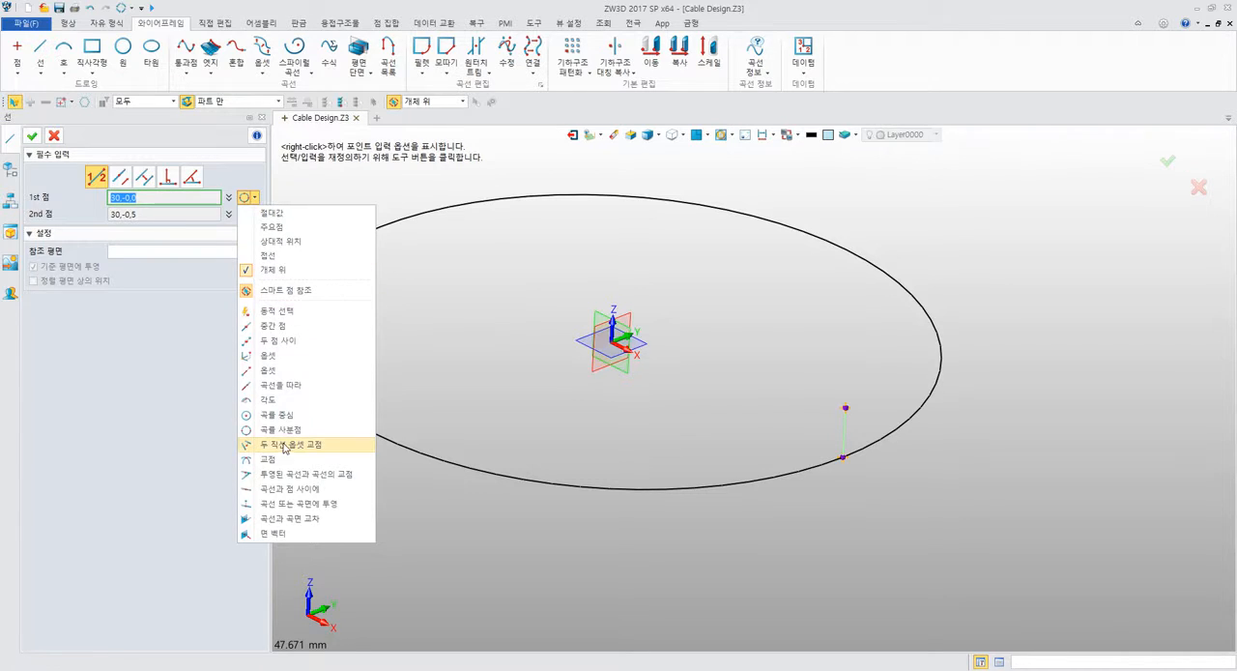
pyautogui.click(202, 384)
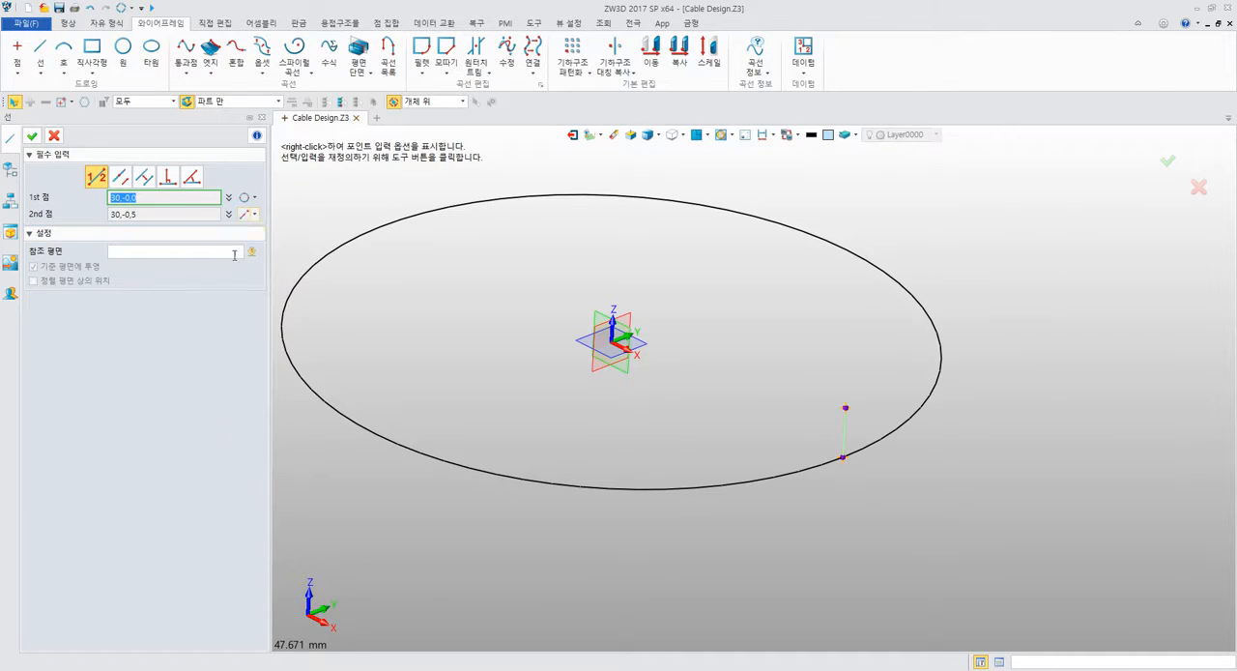
pyautogui.click(32, 136)
pyautogui.moveTo(808, 260); pyautogui.dragTo(972, 280, button='middle')
pyautogui.moveTo(972, 280)
pyautogui.mouseDown(button='right')
pyautogui.moveTo(939, 308)
pyautogui.moveTo(878, 309)
pyautogui.moveTo(961, 298)
pyautogui.mouseUp(button='right')
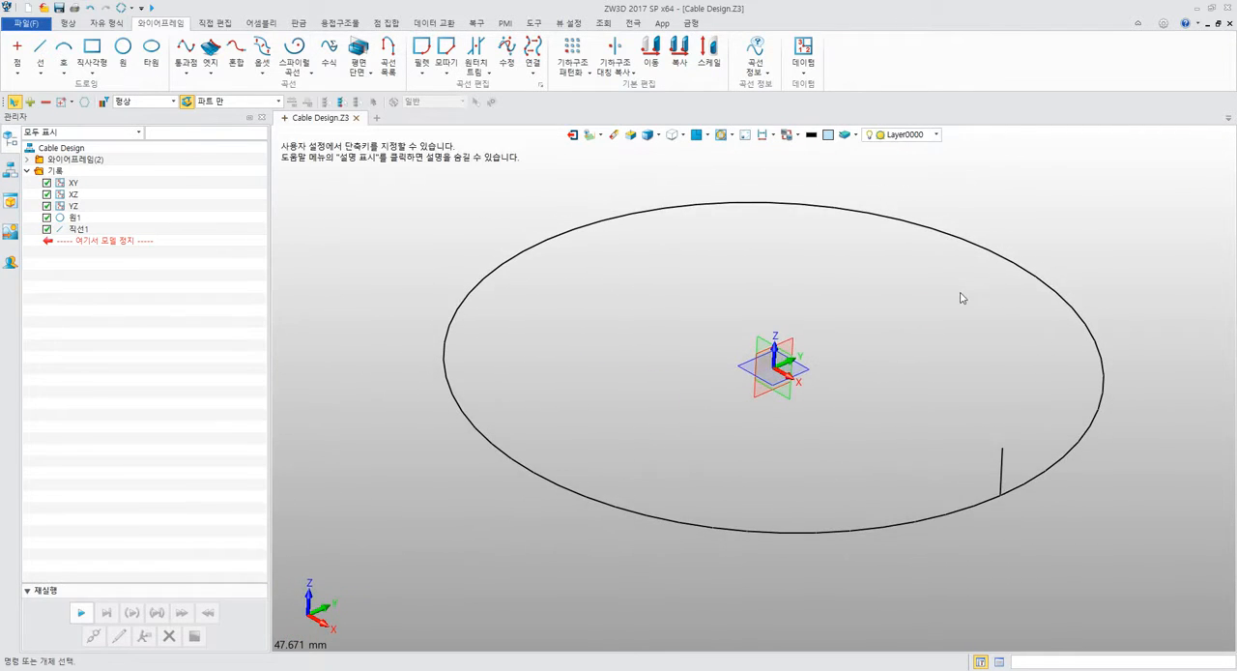
pyautogui.moveTo(962, 298); pyautogui.dragTo(747, 261, button='middle')
pyautogui.scroll(-2, 715, 257)
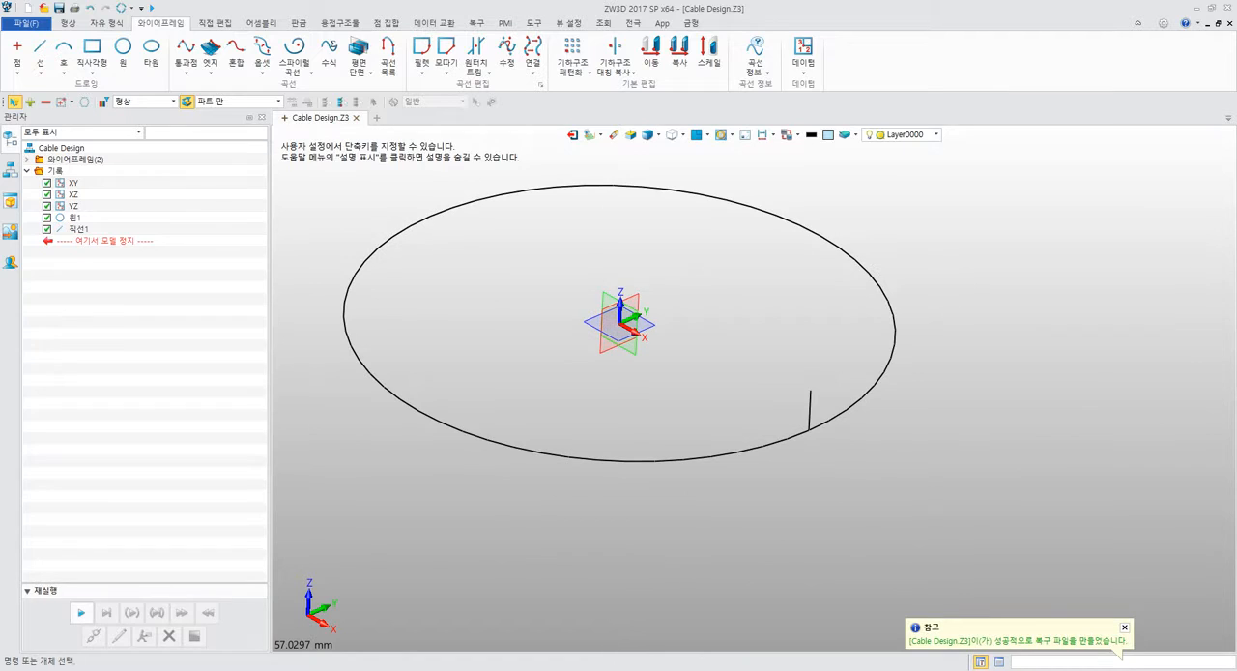
# Switch to the PDF manual and read the Sweep instructions for Profile P1 and Path P2 on page 174.
pyautogui.click(613, 667)
pyautogui.scroll(-10, 705, 405)
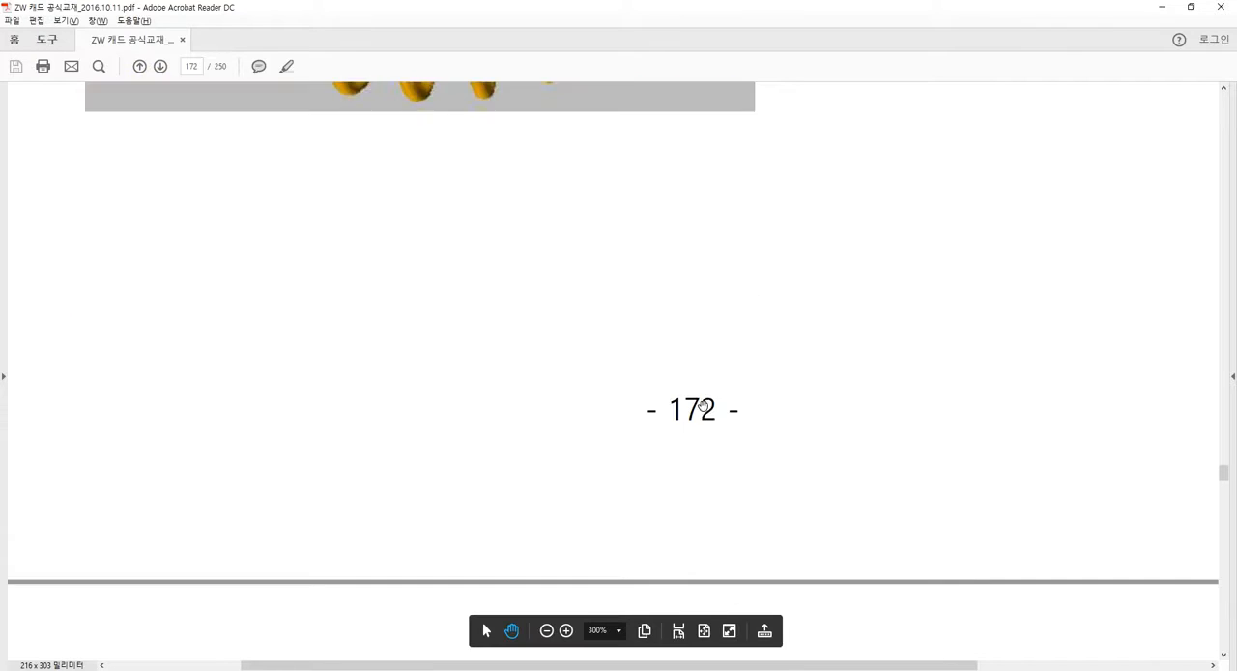
pyautogui.scroll(-20, 704, 406)
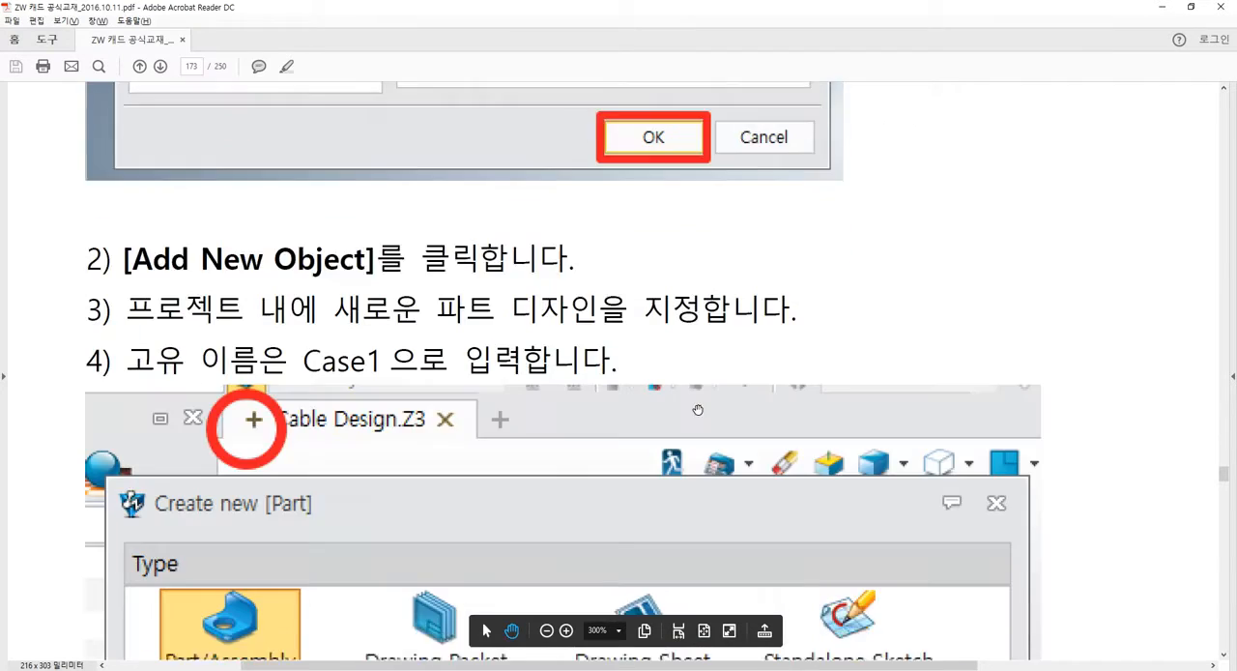
pyautogui.scroll(-20, 697, 409)
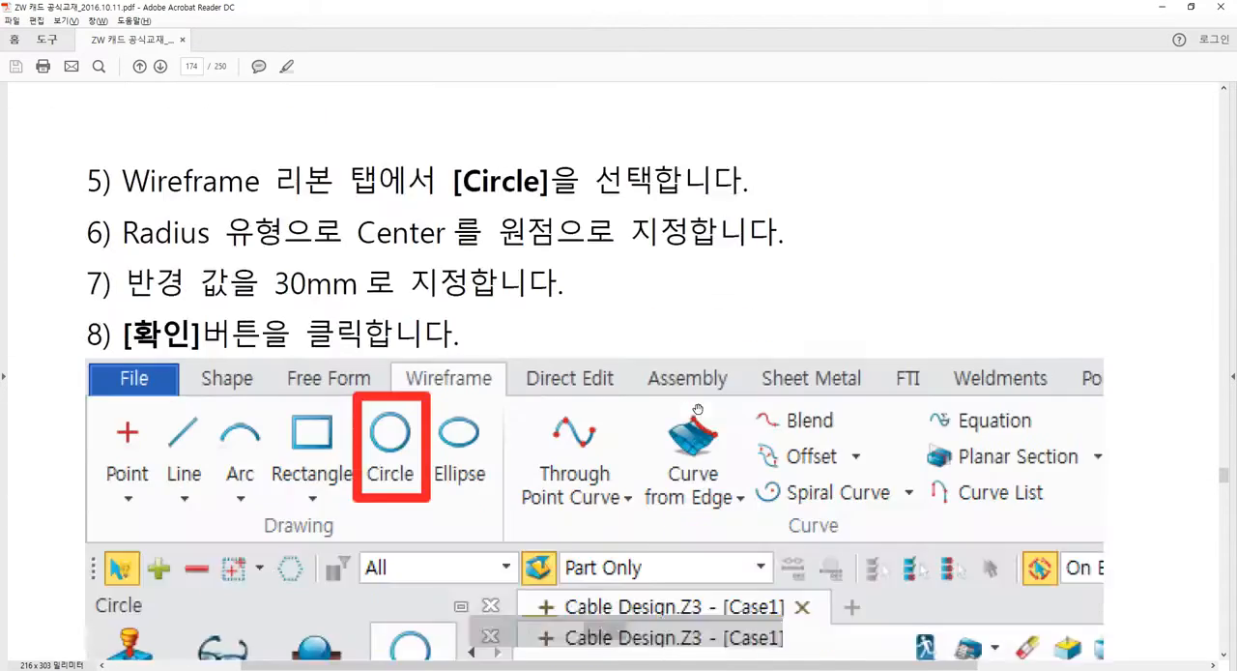
pyautogui.scroll(-20, 697, 409)
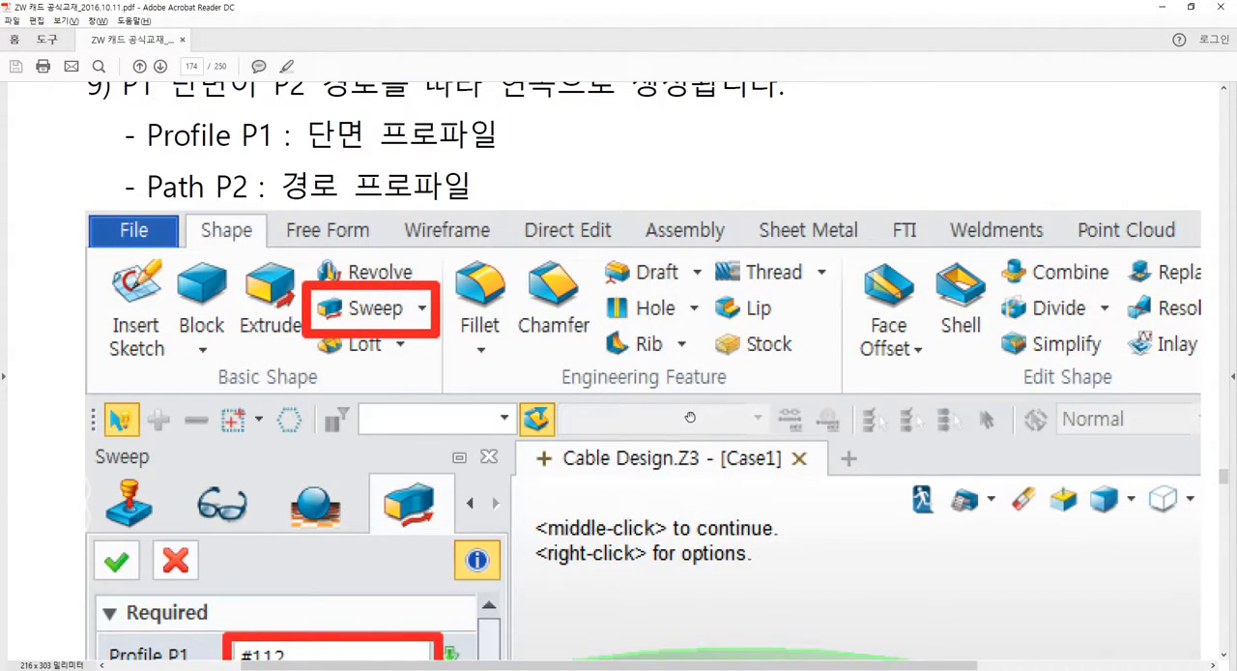
pyautogui.scroll(-10, 698, 409)
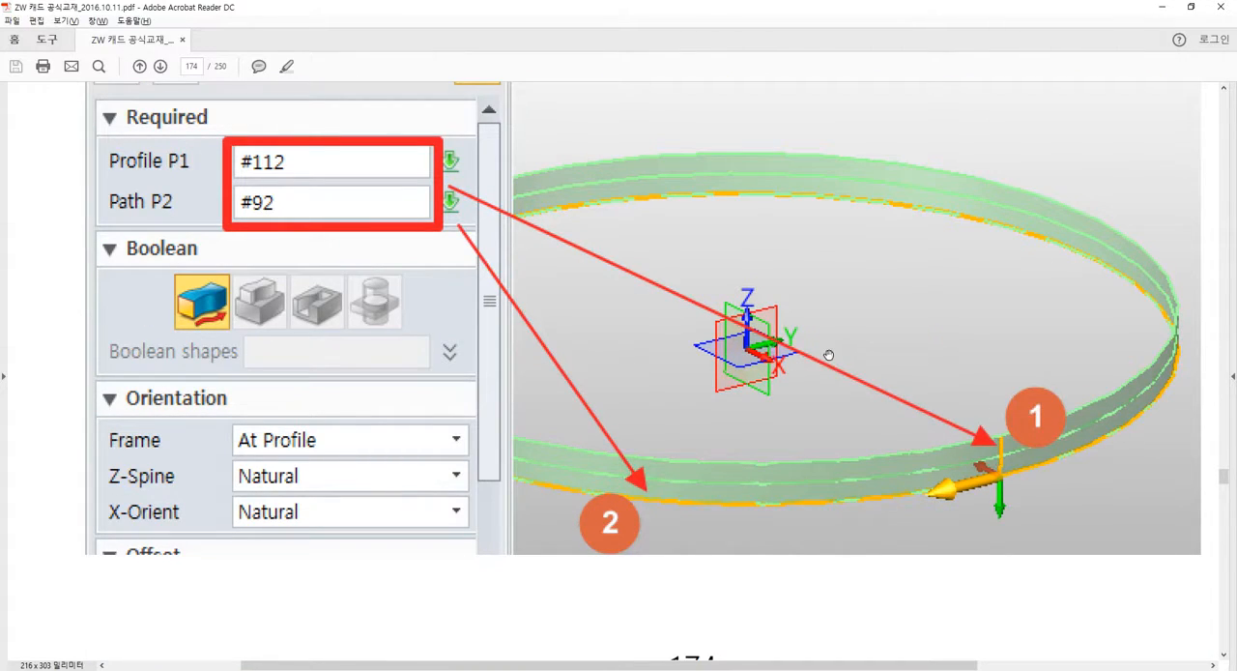
pyautogui.scroll(-15, 803, 355)
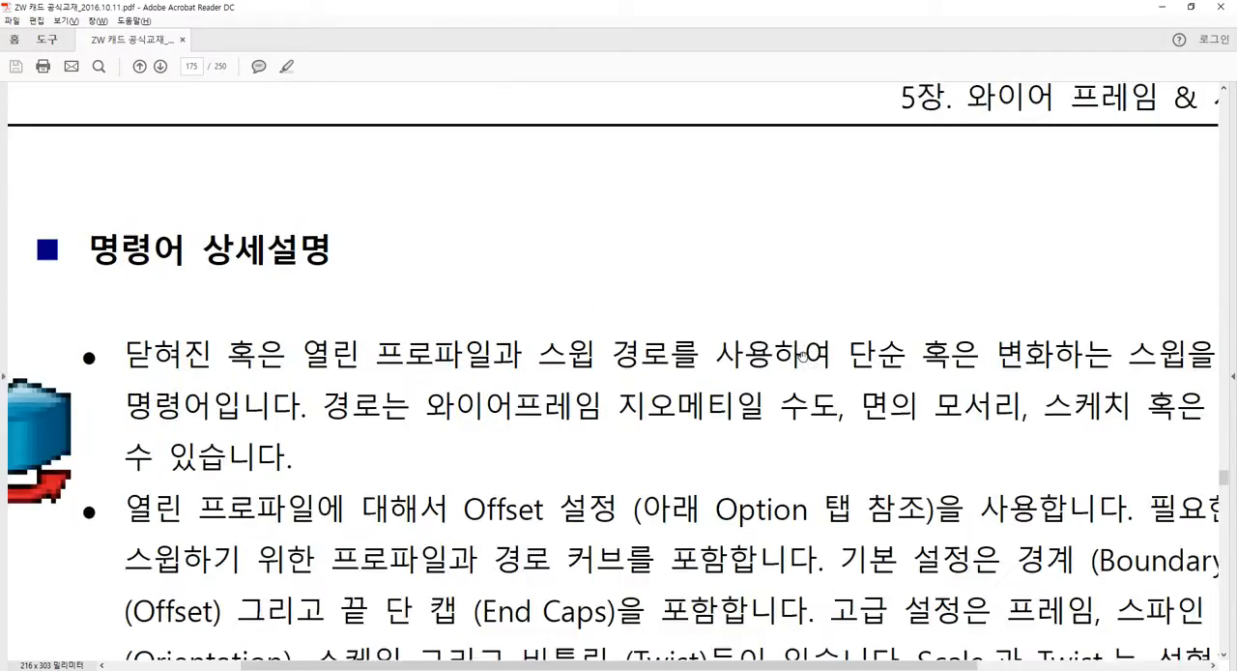
# Read the manual's Sweep command description and examine the linear Twist settings on page 176, and return to ZW3D.
pyautogui.keyDown('ctrl'); pyautogui.scroll(-3, 763, 312); pyautogui.keyUp('ctrl')
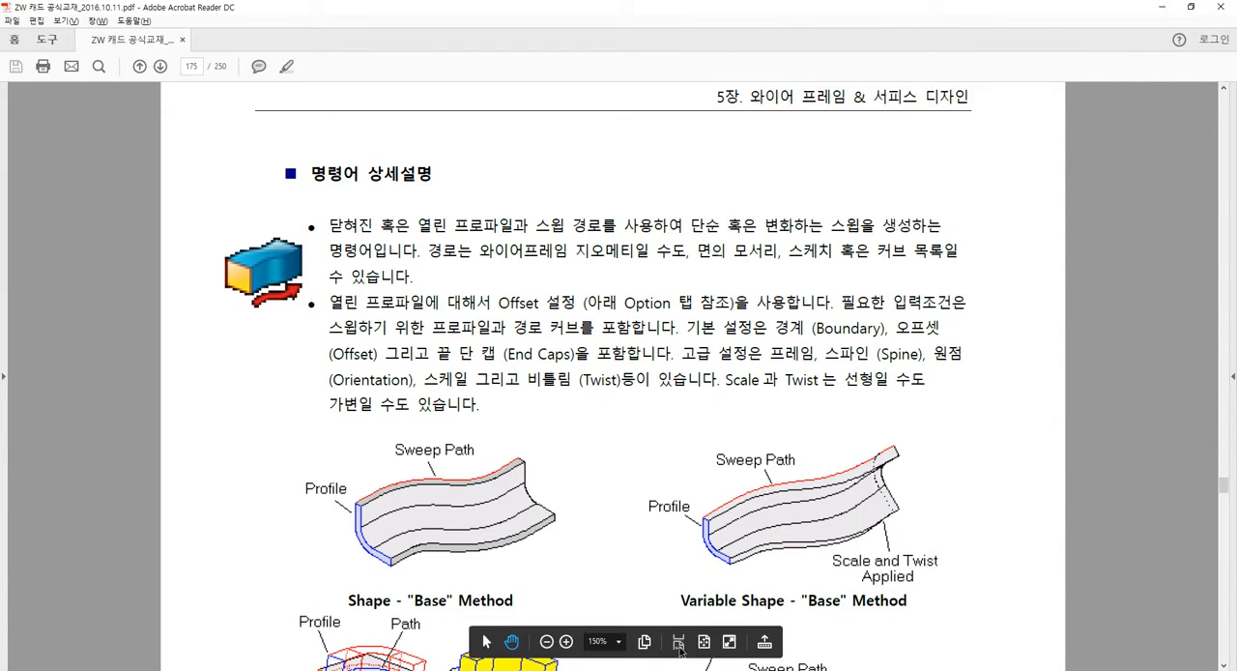
pyautogui.click(705, 643)
pyautogui.scroll(-1, 705, 643)
pyautogui.scroll(-1, 731, 472)
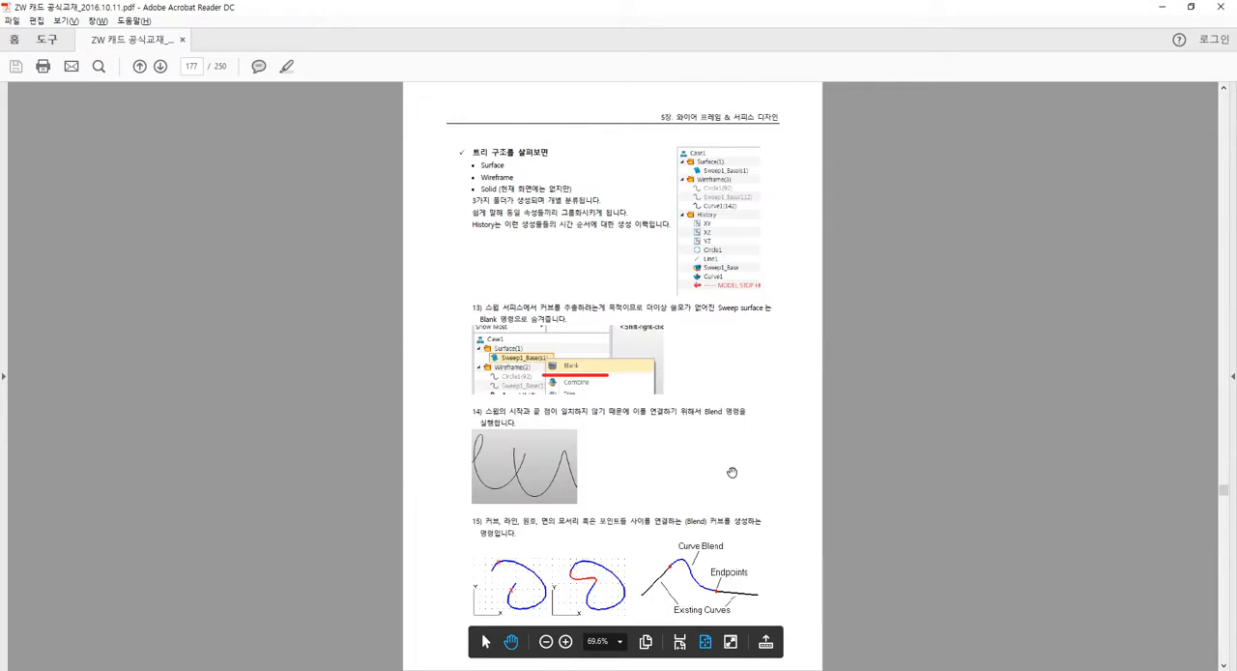
pyautogui.scroll(1, 732, 472)
pyautogui.keyDown('ctrl'); pyautogui.scroll(5, 745, 367); pyautogui.keyUp('ctrl')
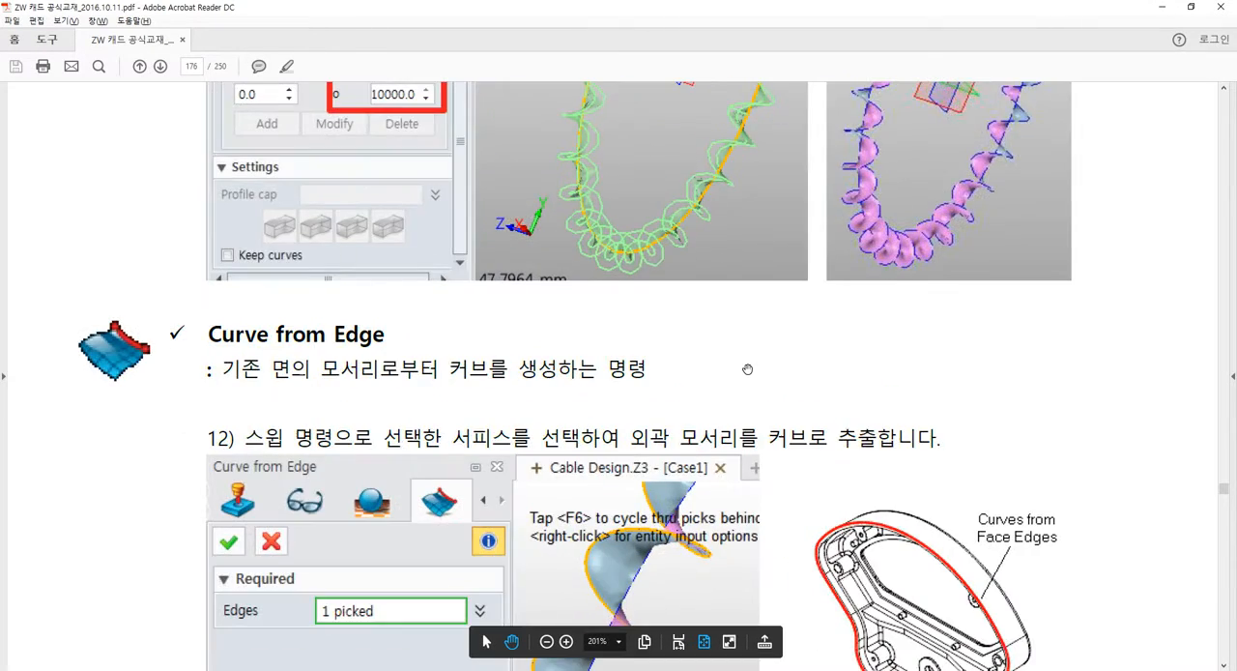
pyautogui.moveTo(700, 299); pyautogui.dragTo(789, 522)
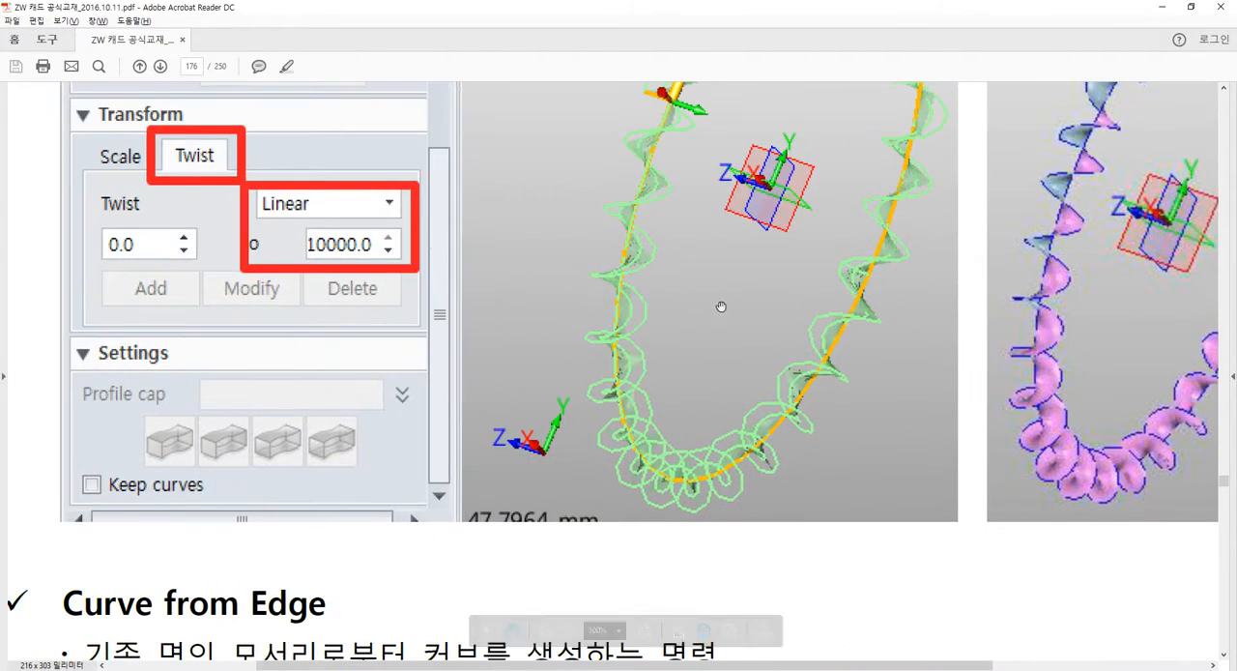
pyautogui.moveTo(721, 304); pyautogui.dragTo(704, 450)
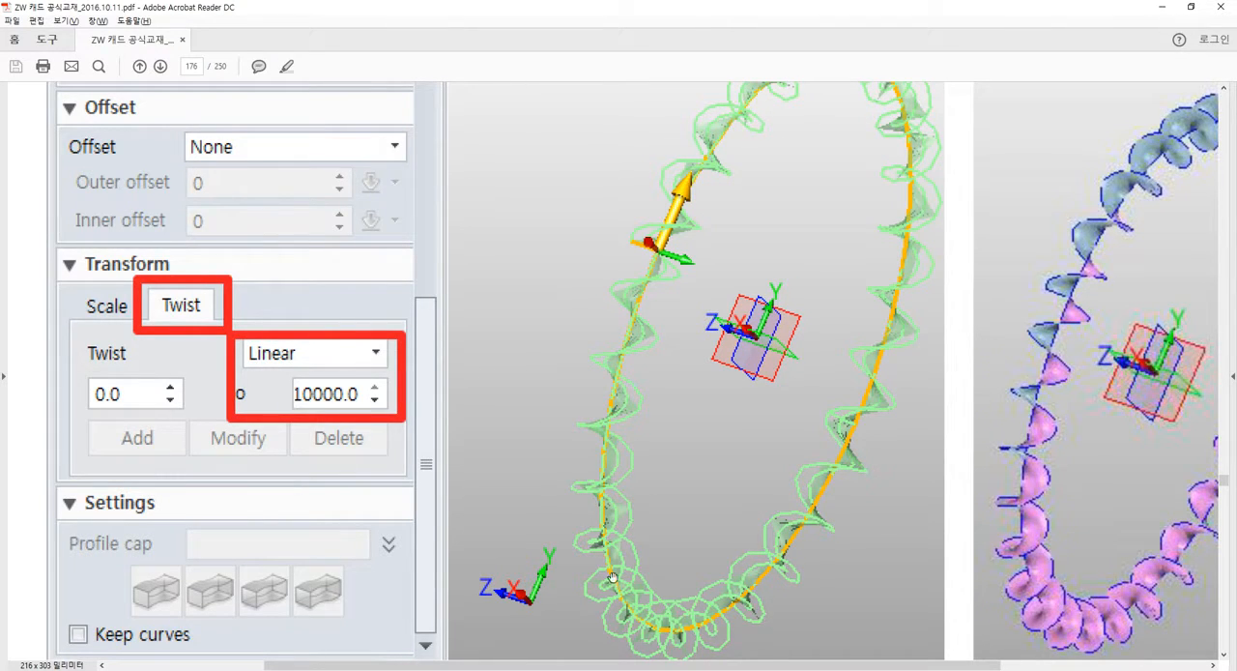
pyautogui.click(580, 670)
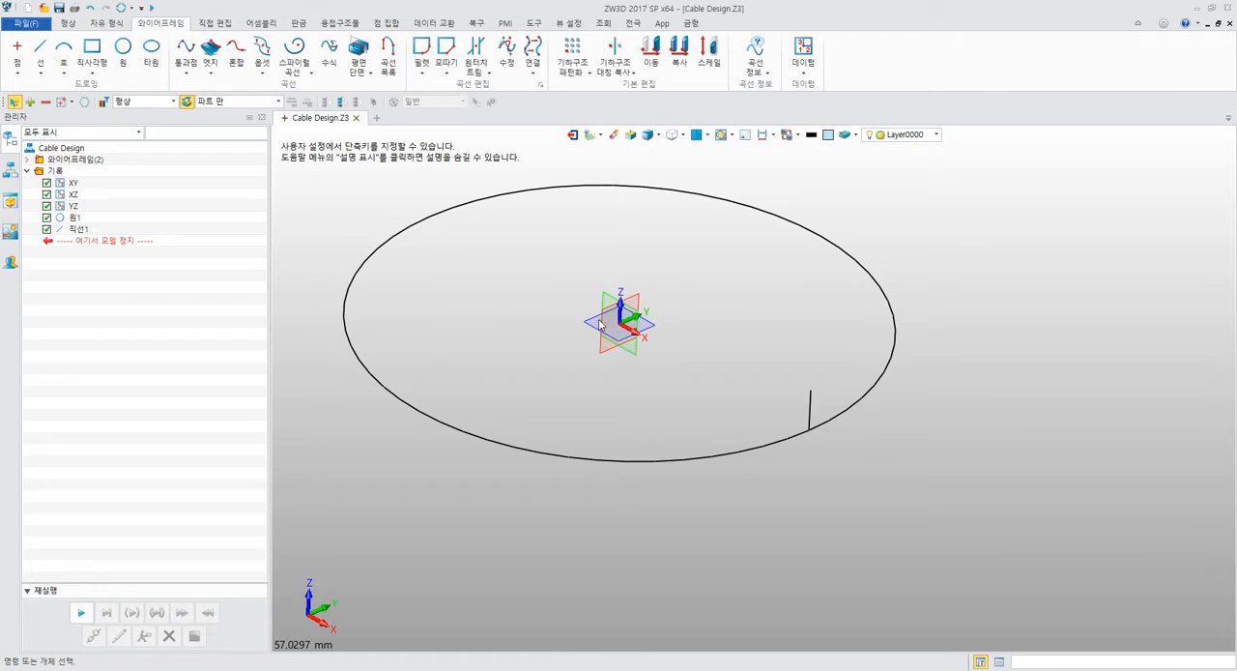
# Look through the Sweep and Loft command variants and open the basic Sweep command's settings.
pyautogui.moveTo(599, 320); pyautogui.dragTo(603, 337, button='middle')
pyautogui.click(68, 23)
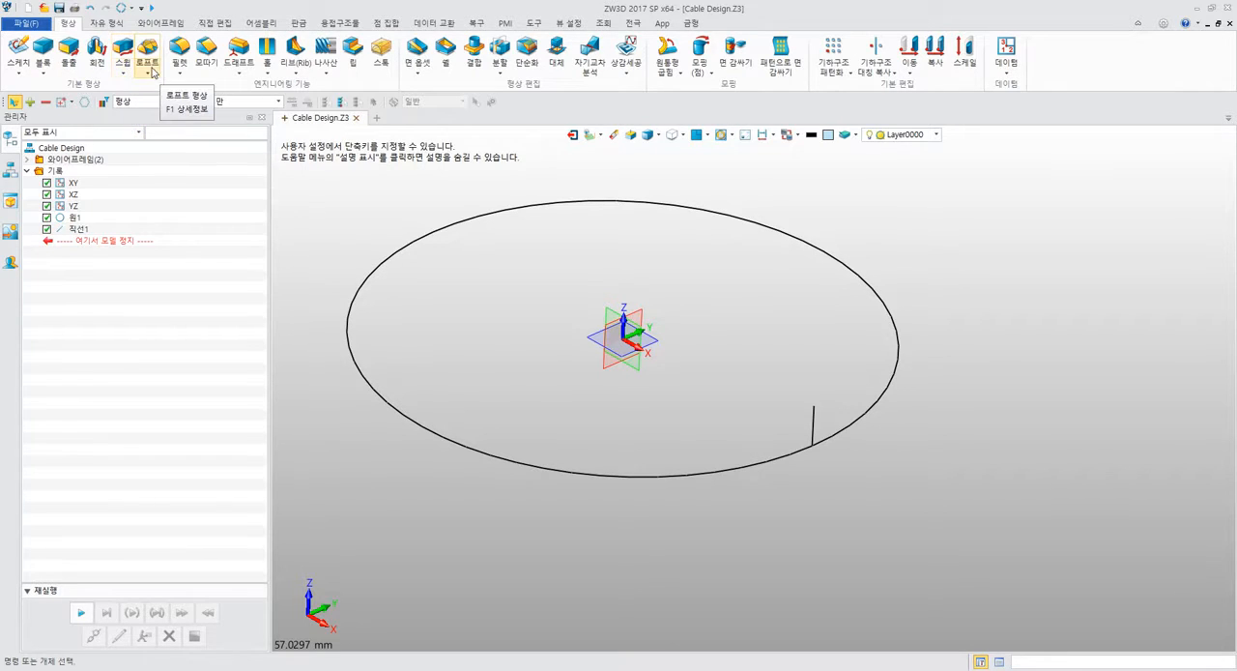
pyautogui.click(123, 72)
pyautogui.click(156, 95)
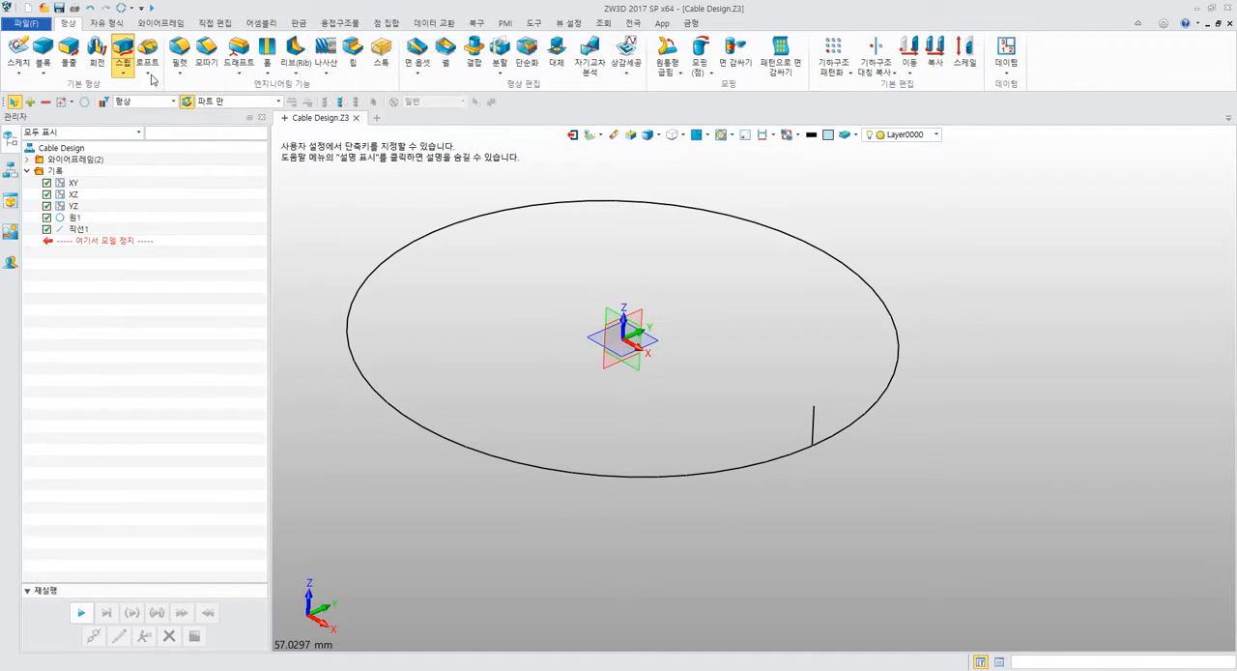
pyautogui.click(150, 74)
pyautogui.click(214, 217)
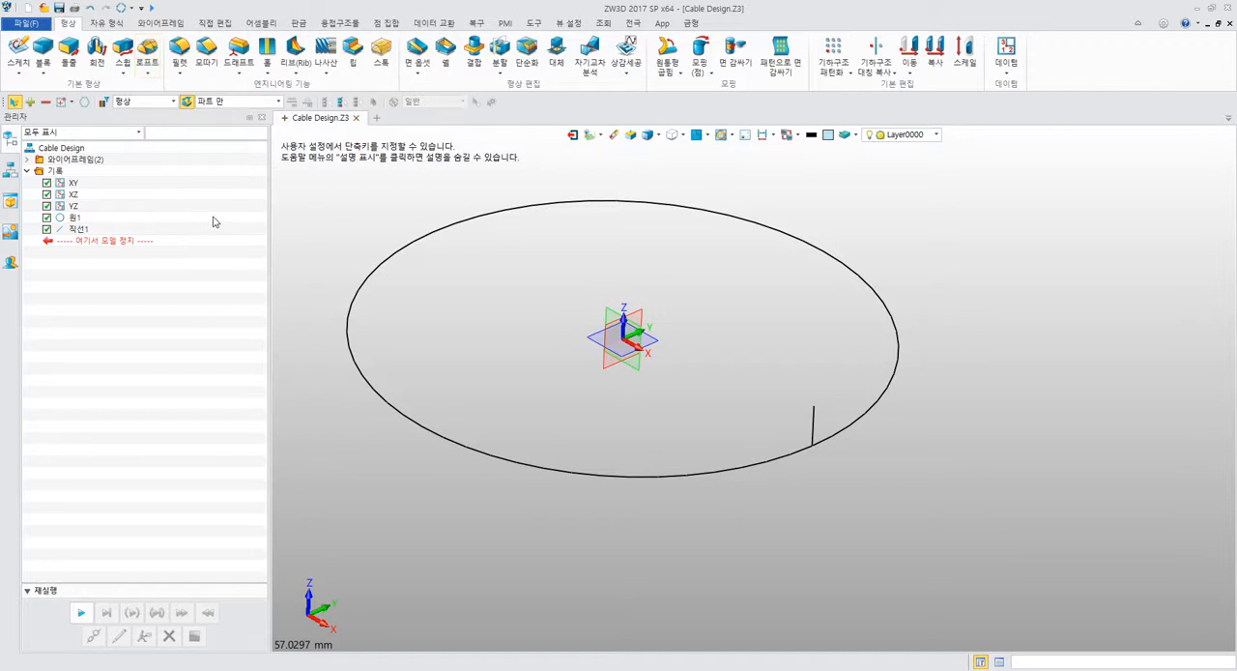
pyautogui.click(123, 46)
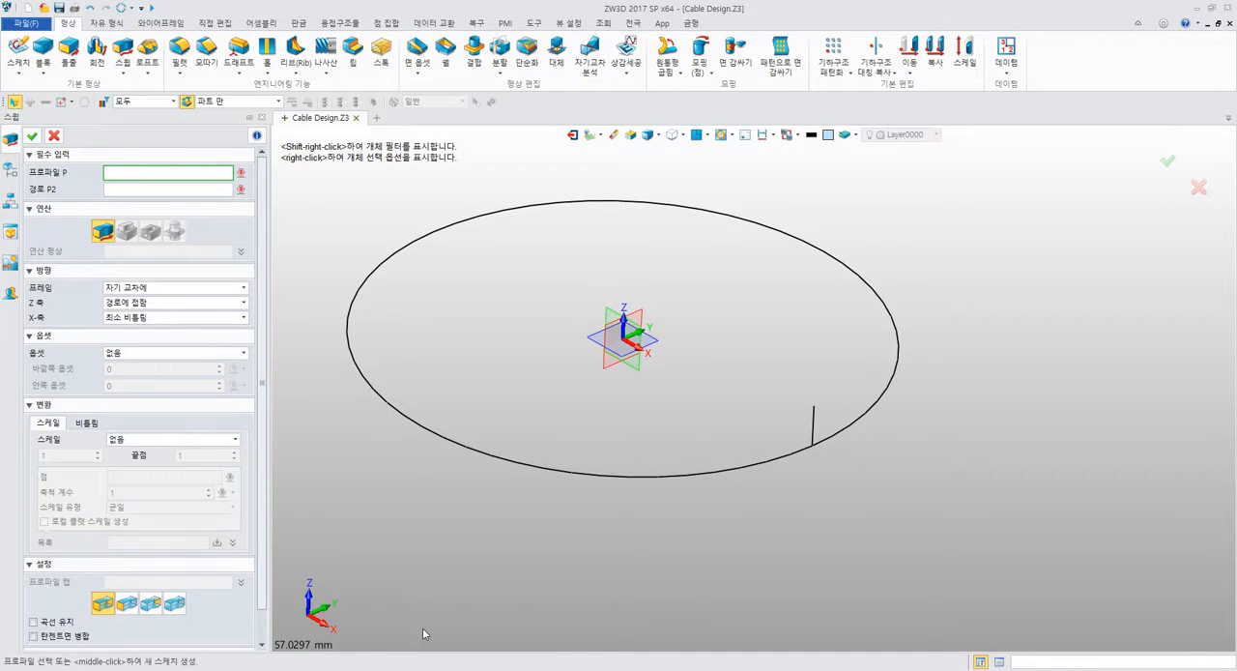
# Open Paint (그림판) and brush a black four-sided profile on the blank canvas, and choose red as the drawing colour.
pyautogui.press('super')
pyautogui.write('그림판')
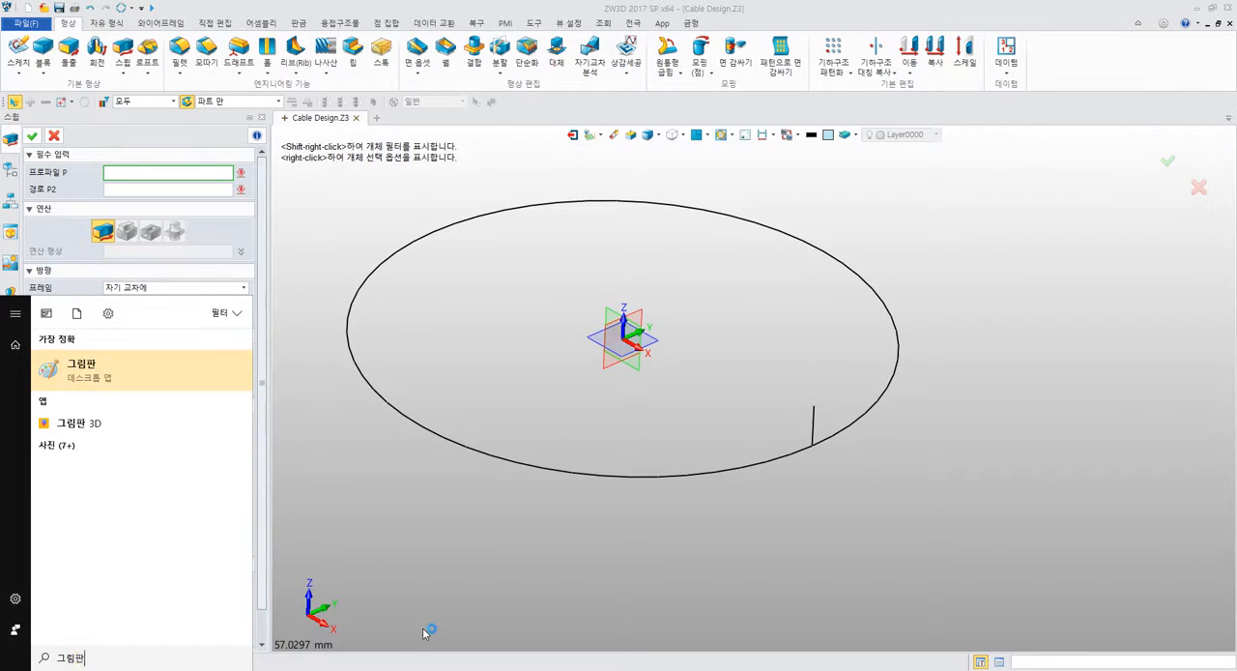
pyautogui.press('Return')
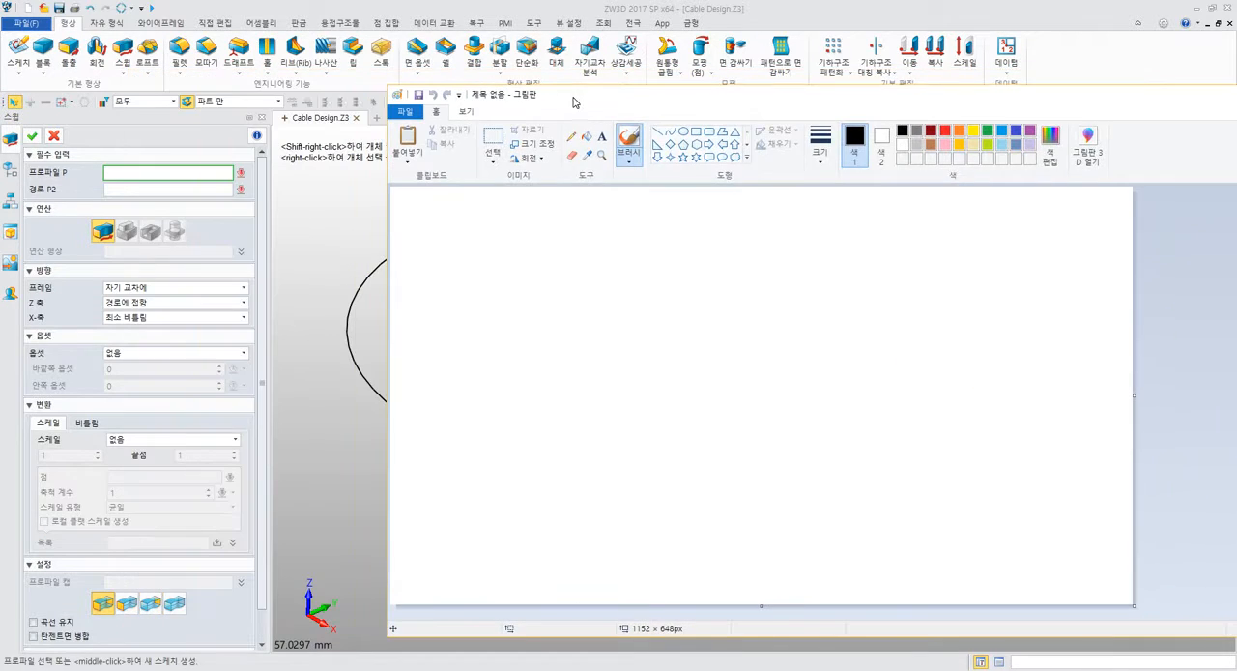
pyautogui.moveTo(315, 82); pyautogui.dragTo(574, 98)
pyautogui.moveTo(570, 320)
pyautogui.mouseDown()
pyautogui.moveTo(506, 340)
pyautogui.moveTo(555, 436)
pyautogui.moveTo(593, 342)
pyautogui.moveTo(577, 319)
pyautogui.mouseUp()
pyautogui.click(945, 134)
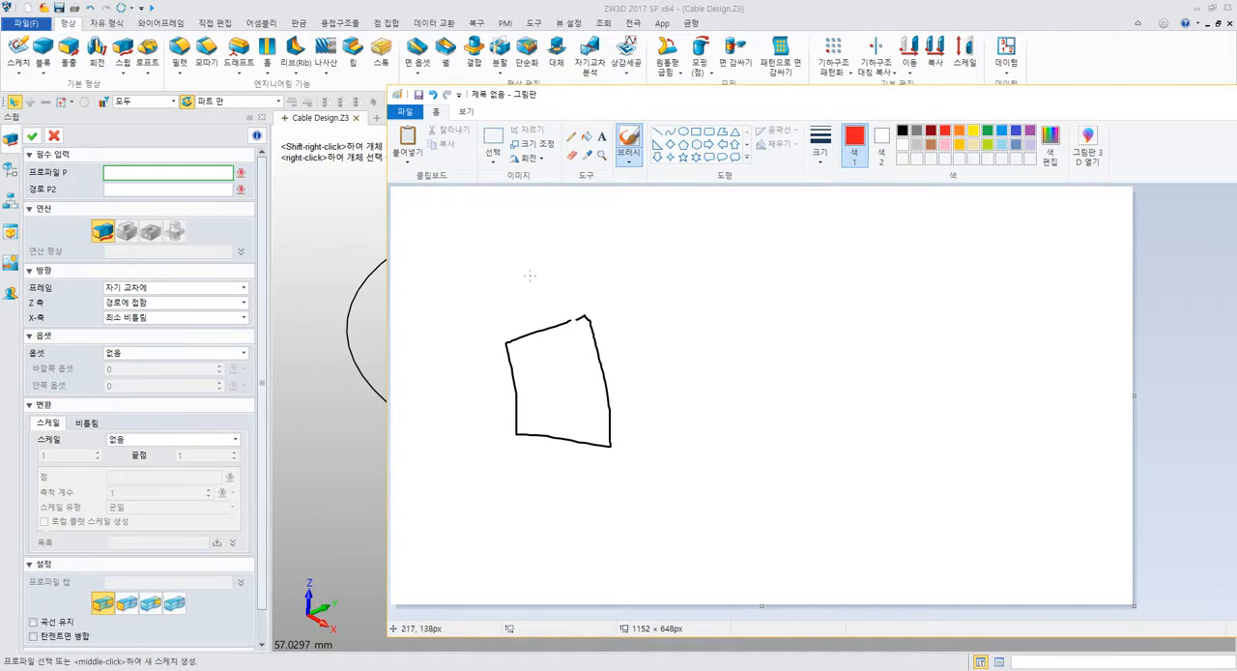
# Label the profile with a red letter P and brush a wavy red path from its lower-left corner.
pyautogui.moveTo(527, 275); pyautogui.dragTo(533, 326)
pyautogui.moveTo(526, 277); pyautogui.dragTo(530, 300)
pyautogui.moveTo(515, 435)
pyautogui.mouseDown()
pyautogui.moveTo(682, 384)
pyautogui.moveTo(865, 294)
pyautogui.moveTo(1049, 293)
pyautogui.mouseUp()
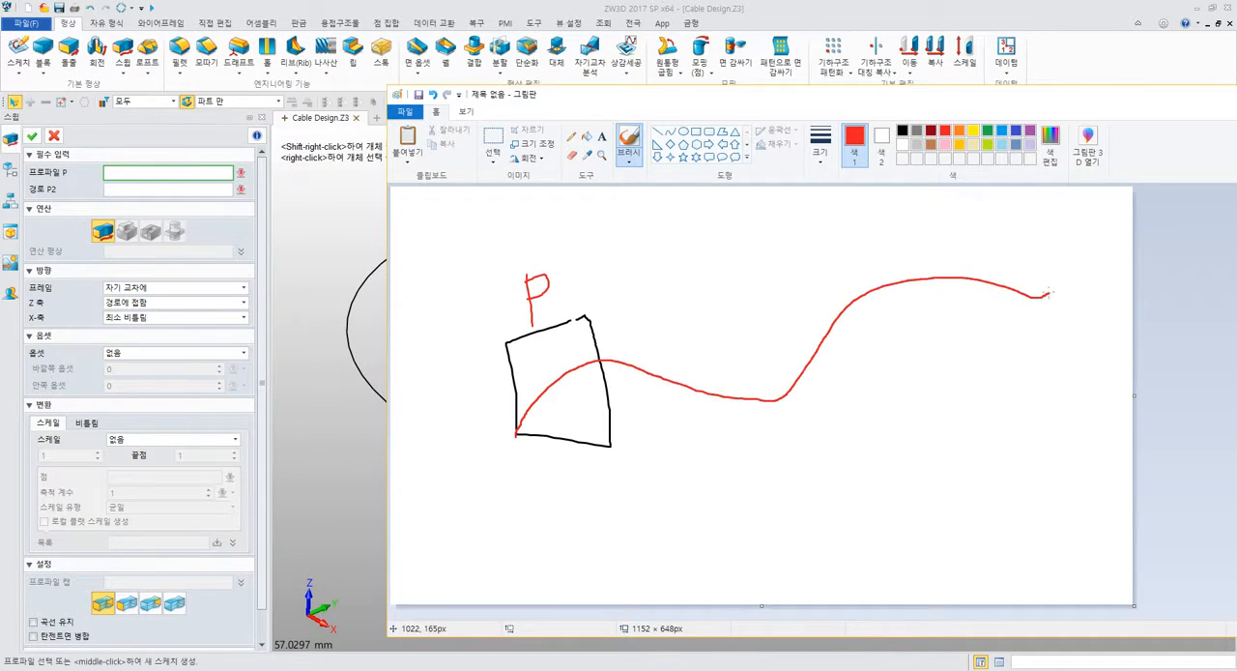
# Brush blue edge curves from the profile's corners along the path and close them with a four-sided end section.
pyautogui.click(1001, 130)
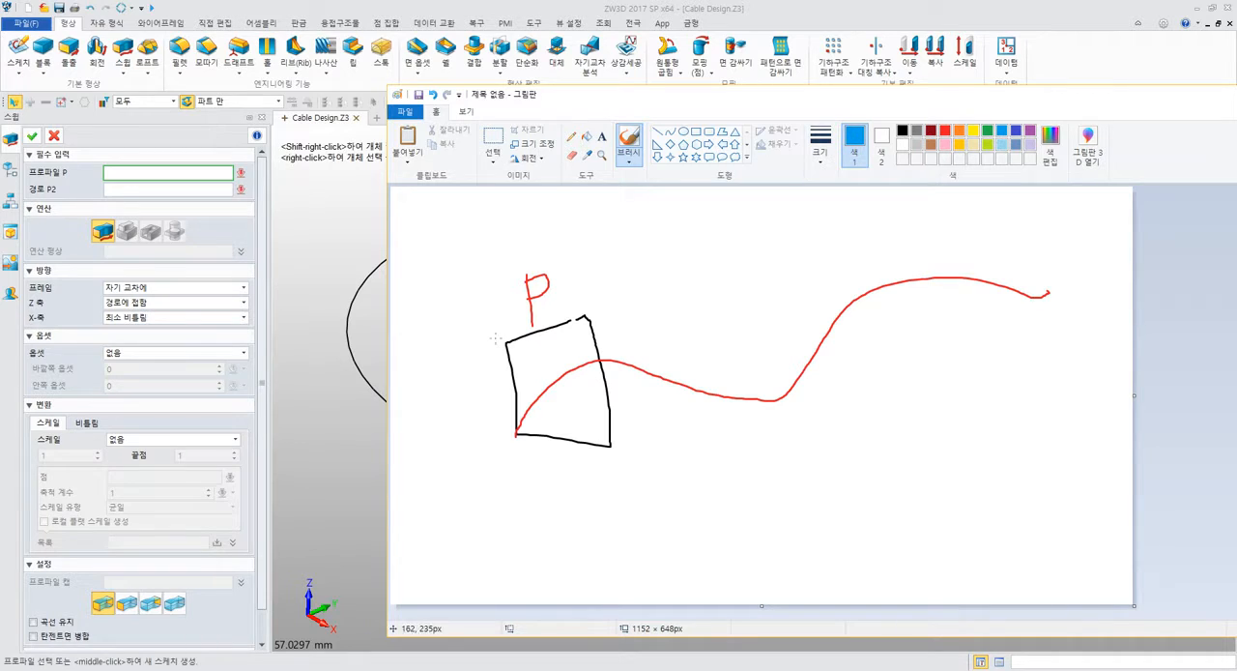
pyautogui.moveTo(503, 341)
pyautogui.mouseDown()
pyautogui.moveTo(618, 283)
pyautogui.moveTo(754, 268)
pyautogui.moveTo(908, 204)
pyautogui.moveTo(988, 203)
pyautogui.mouseUp()
pyautogui.moveTo(587, 320)
pyautogui.mouseDown()
pyautogui.moveTo(782, 271)
pyautogui.moveTo(887, 225)
pyautogui.moveTo(1018, 221)
pyautogui.mouseUp()
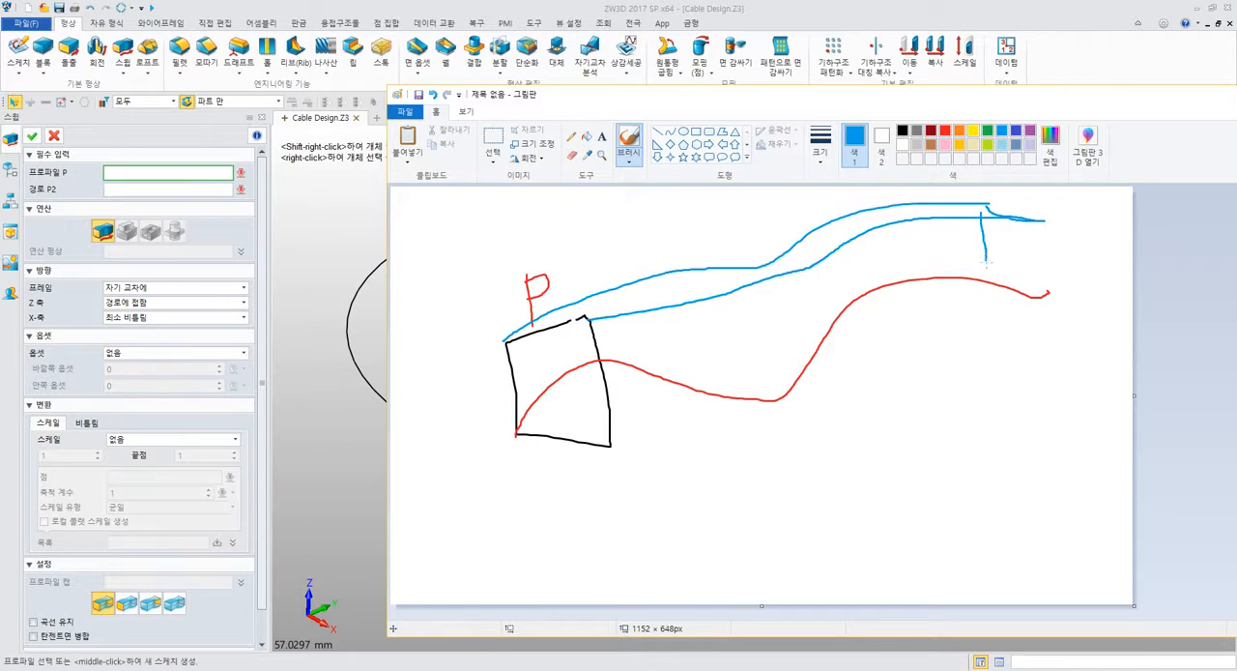
pyautogui.moveTo(986, 286); pyautogui.dragTo(1048, 335)
pyautogui.moveTo(1061, 264); pyautogui.dragTo(1051, 225)
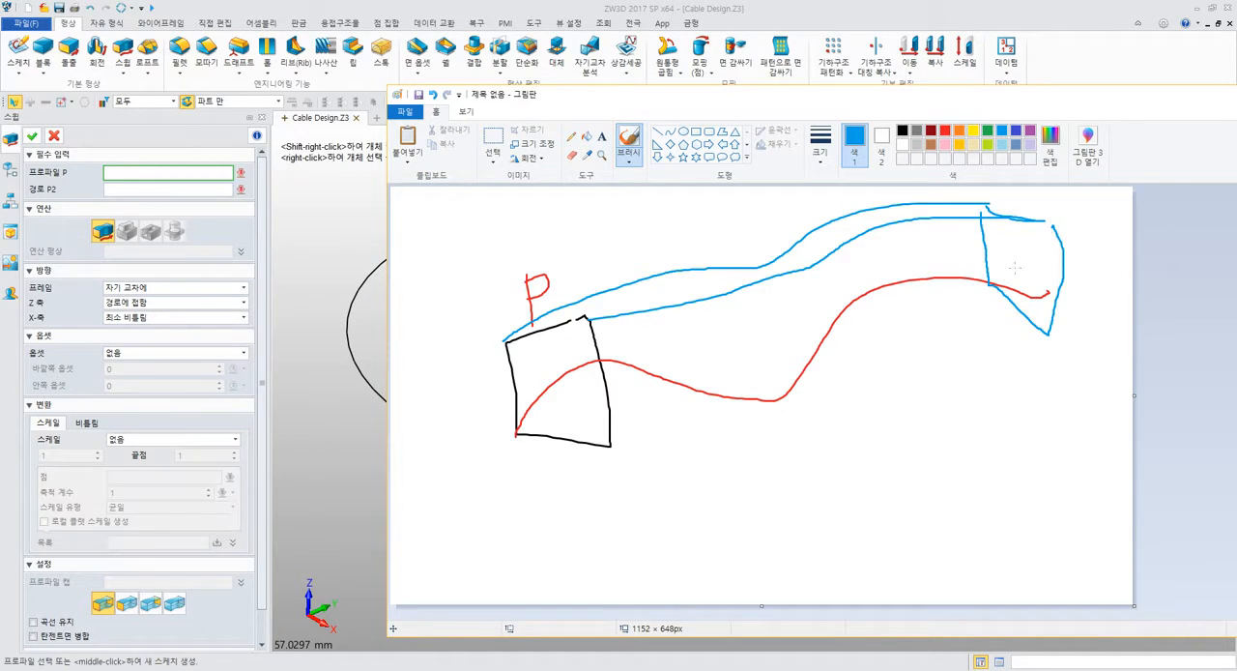
pyautogui.moveTo(609, 450)
pyautogui.mouseDown()
pyautogui.moveTo(730, 439)
pyautogui.moveTo(991, 325)
pyautogui.moveTo(1050, 336)
pyautogui.mouseUp()
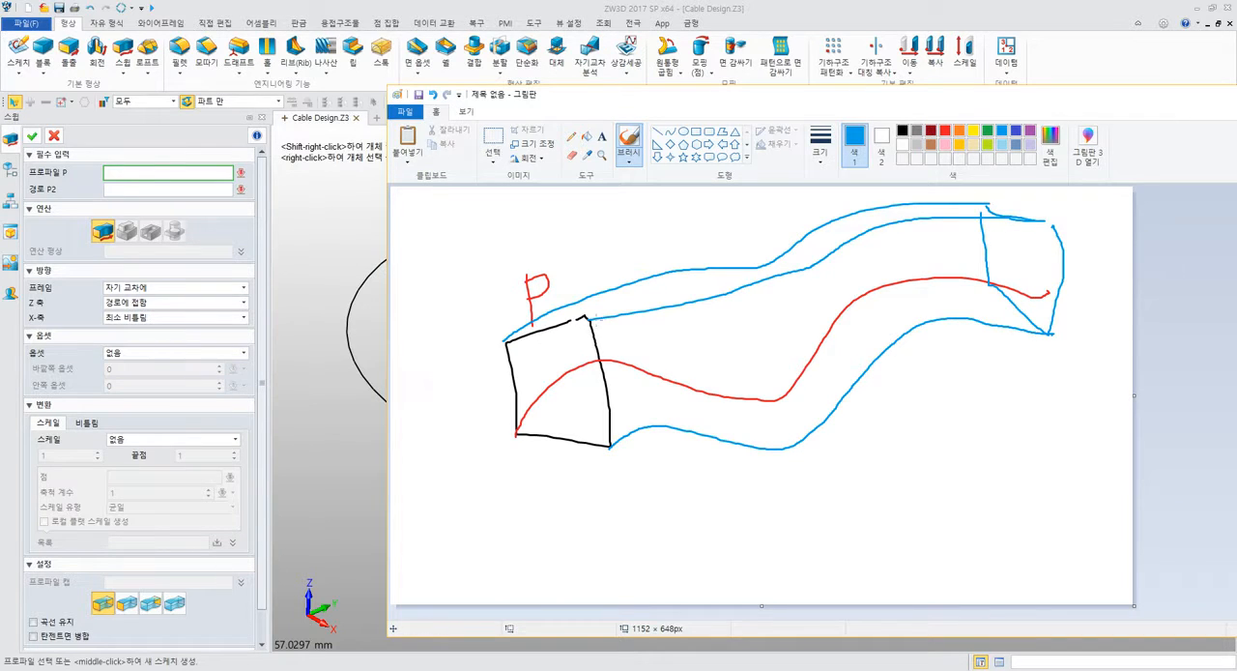
# Hatch the swept body with diagonal blue strokes from the profile along the path to its far end.
pyautogui.moveTo(561, 311); pyautogui.dragTo(477, 401)
pyautogui.moveTo(577, 322)
pyautogui.mouseDown()
pyautogui.moveTo(521, 383)
pyautogui.moveTo(581, 363)
pyautogui.mouseUp()
pyautogui.moveTo(583, 361)
pyautogui.mouseDown()
pyautogui.moveTo(527, 413)
pyautogui.moveTo(560, 399)
pyautogui.mouseUp()
pyautogui.moveTo(633, 349); pyautogui.dragTo(557, 436)
pyautogui.moveTo(643, 375); pyautogui.dragTo(602, 416)
pyautogui.moveTo(690, 362)
pyautogui.mouseDown()
pyautogui.moveTo(649, 406)
pyautogui.moveTo(669, 413)
pyautogui.mouseUp()
pyautogui.moveTo(687, 315); pyautogui.dragTo(643, 355)
pyautogui.moveTo(735, 284); pyautogui.dragTo(690, 344)
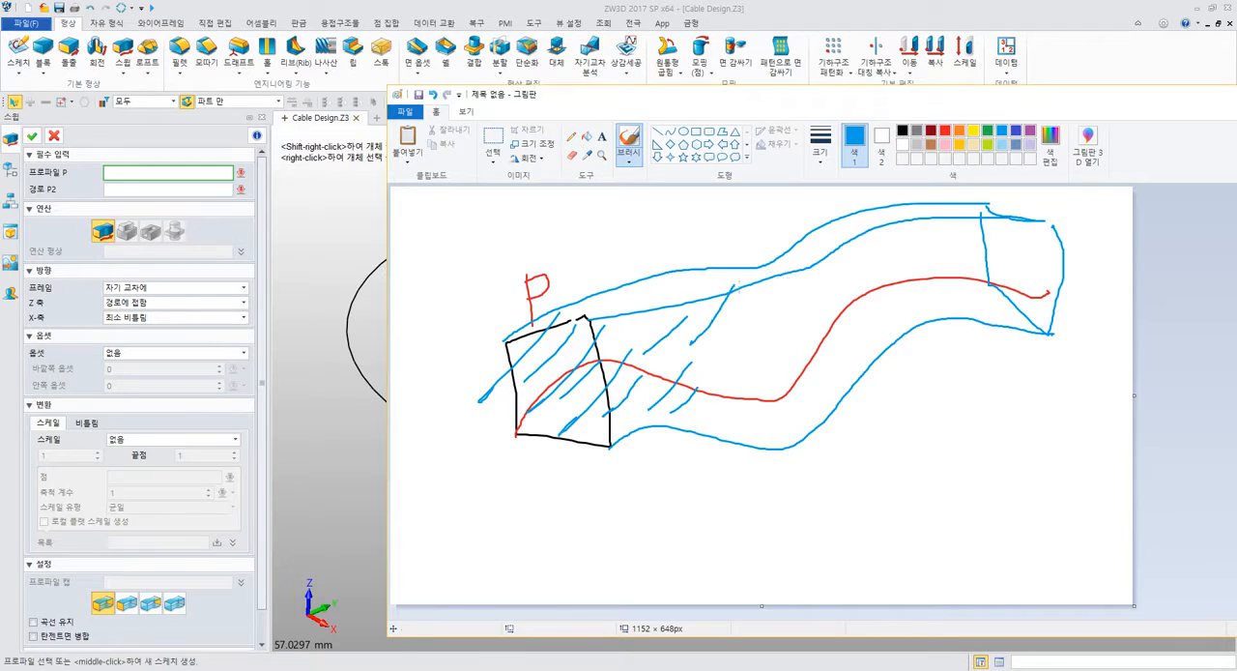
pyautogui.moveTo(778, 287); pyautogui.dragTo(739, 332)
pyautogui.moveTo(837, 287); pyautogui.dragTo(766, 388)
pyautogui.moveTo(829, 357); pyautogui.dragTo(768, 423)
pyautogui.moveTo(897, 327); pyautogui.dragTo(861, 362)
pyautogui.moveTo(953, 278); pyautogui.dragTo(916, 304)
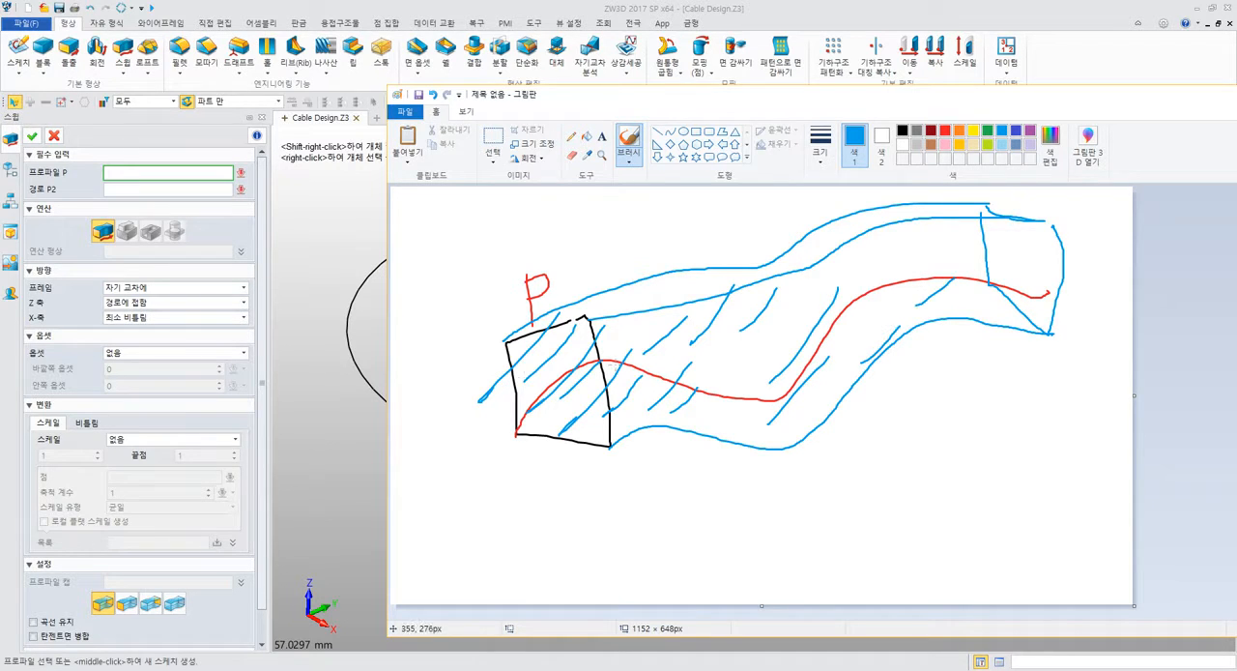
# Retrace the four-sided profile's outline in black to emphasize the sweep's starting section.
pyautogui.click(903, 132)
pyautogui.moveTo(499, 338)
pyautogui.mouseDown()
pyautogui.moveTo(513, 429)
pyautogui.moveTo(618, 448)
pyautogui.mouseUp()
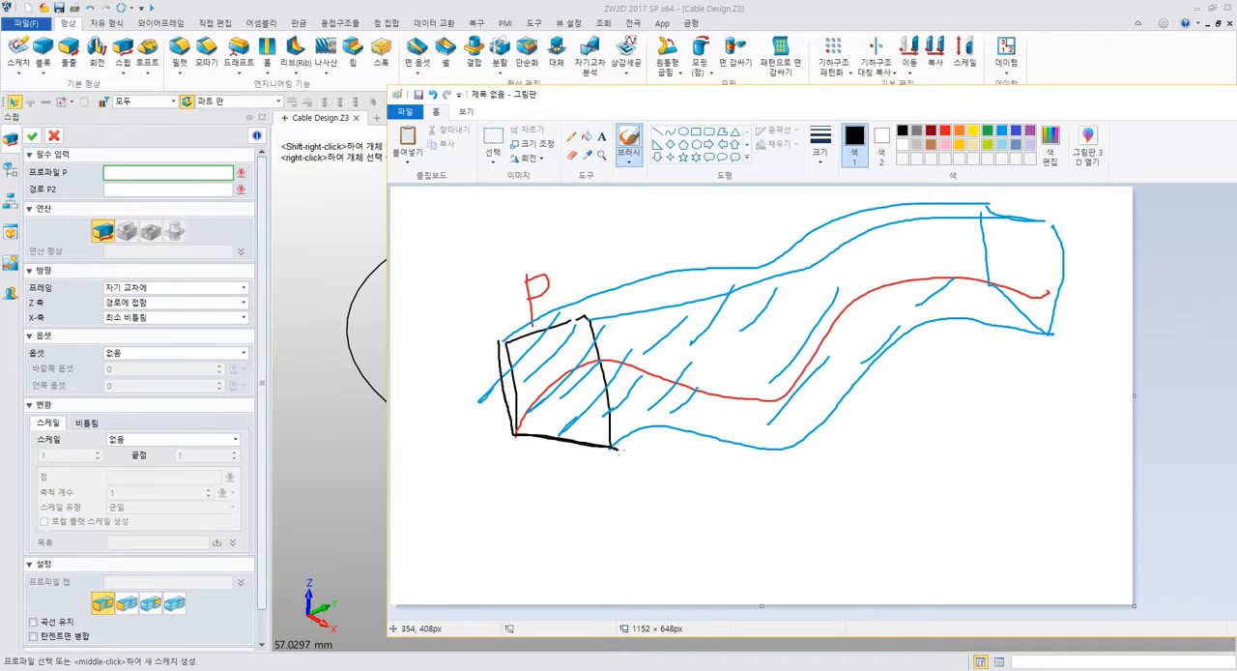
pyautogui.moveTo(588, 319)
pyautogui.mouseDown()
pyautogui.moveTo(616, 446)
pyautogui.moveTo(523, 329)
pyautogui.moveTo(501, 338)
pyautogui.moveTo(514, 431)
pyautogui.mouseUp()
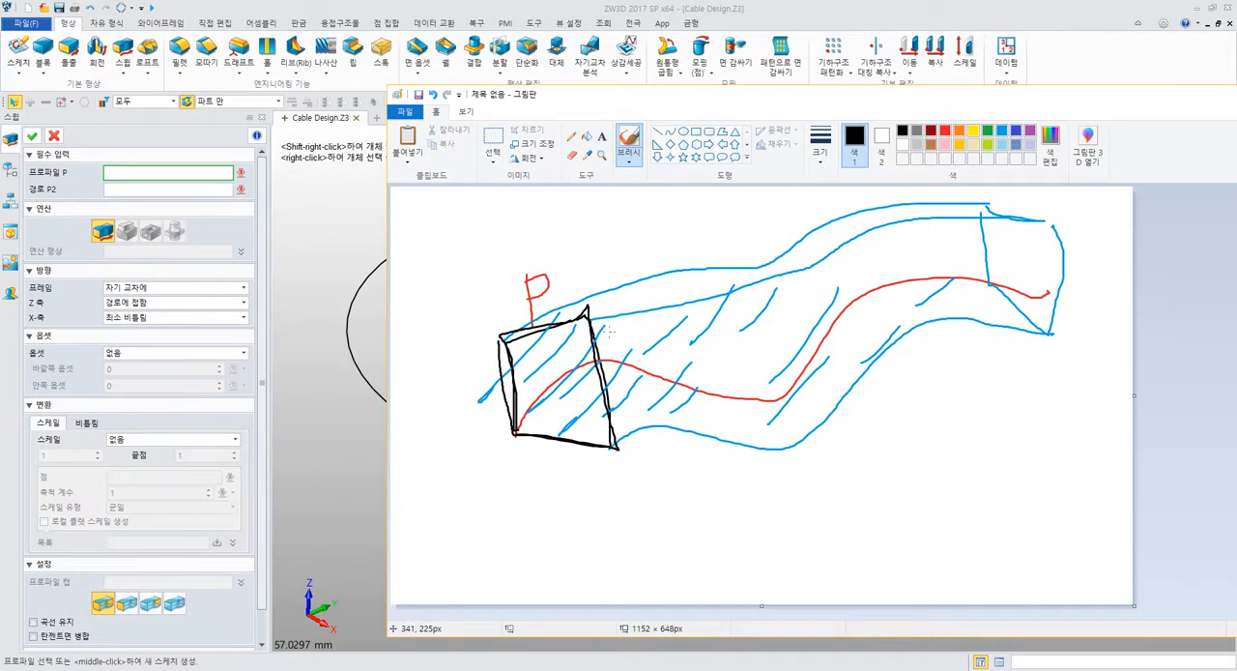
pyautogui.moveTo(609, 331); pyautogui.dragTo(636, 356)
# Switch back to ZW3D and start the Loft command to examine its loft type and profile inputs.
pyautogui.click(87, 146)
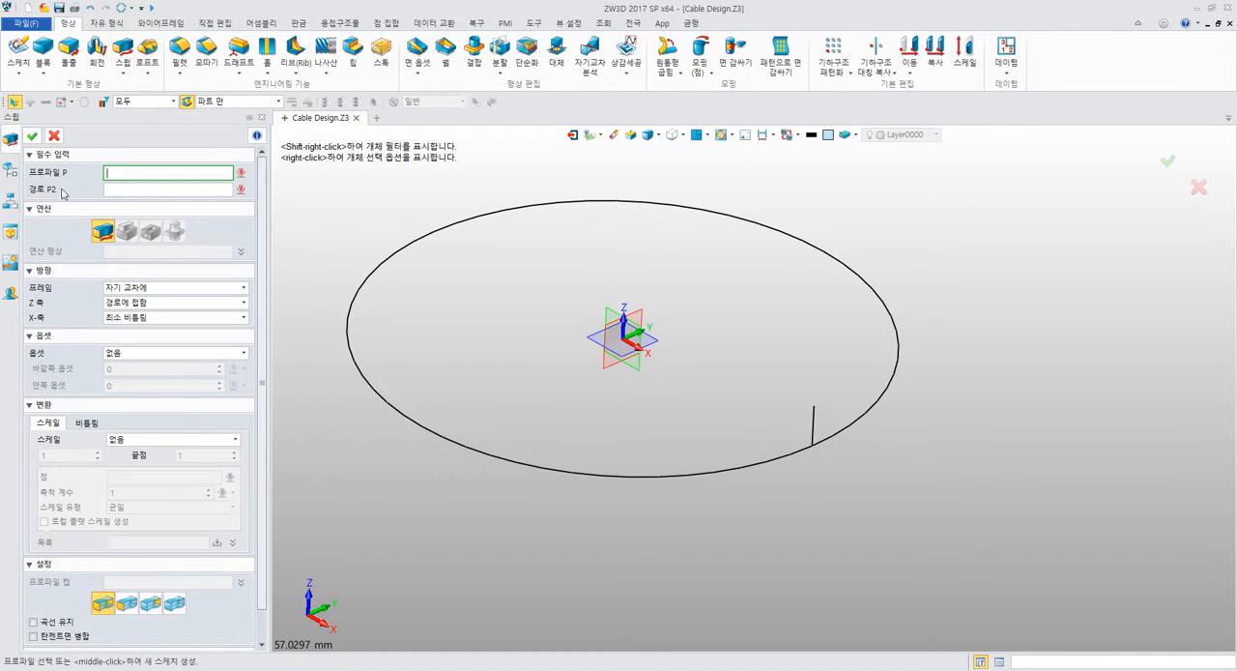
pyautogui.click(146, 49)
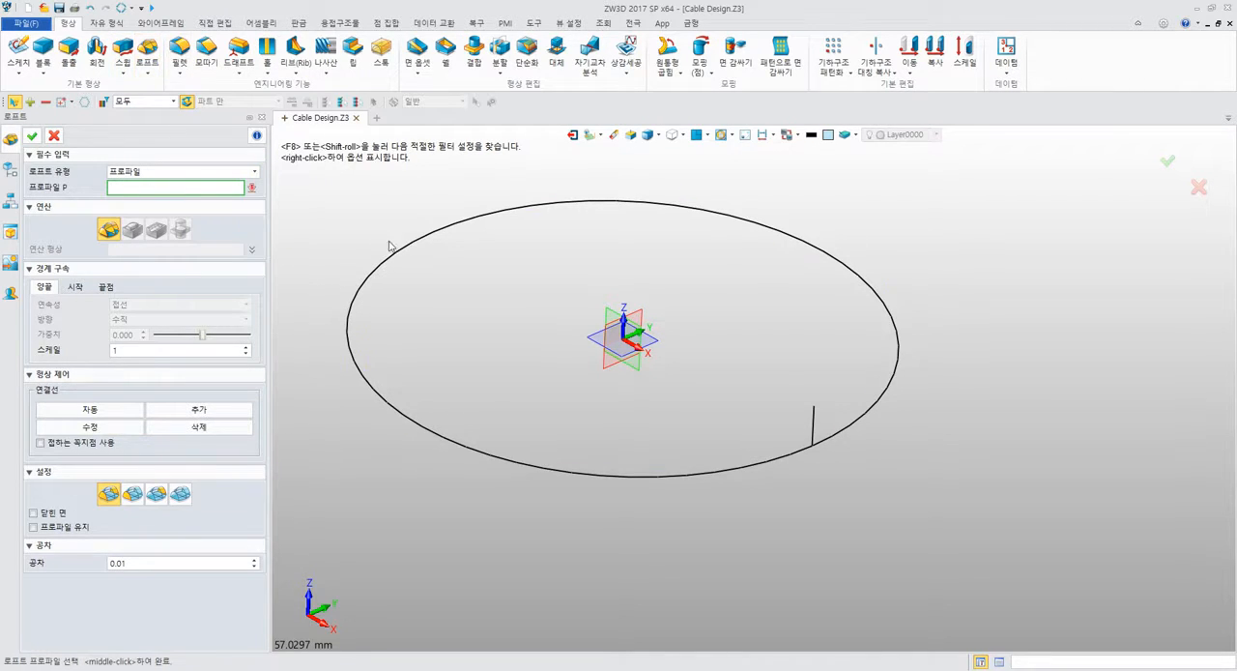
pyautogui.moveTo(500, 243); pyautogui.dragTo(484, 220, button='middle')
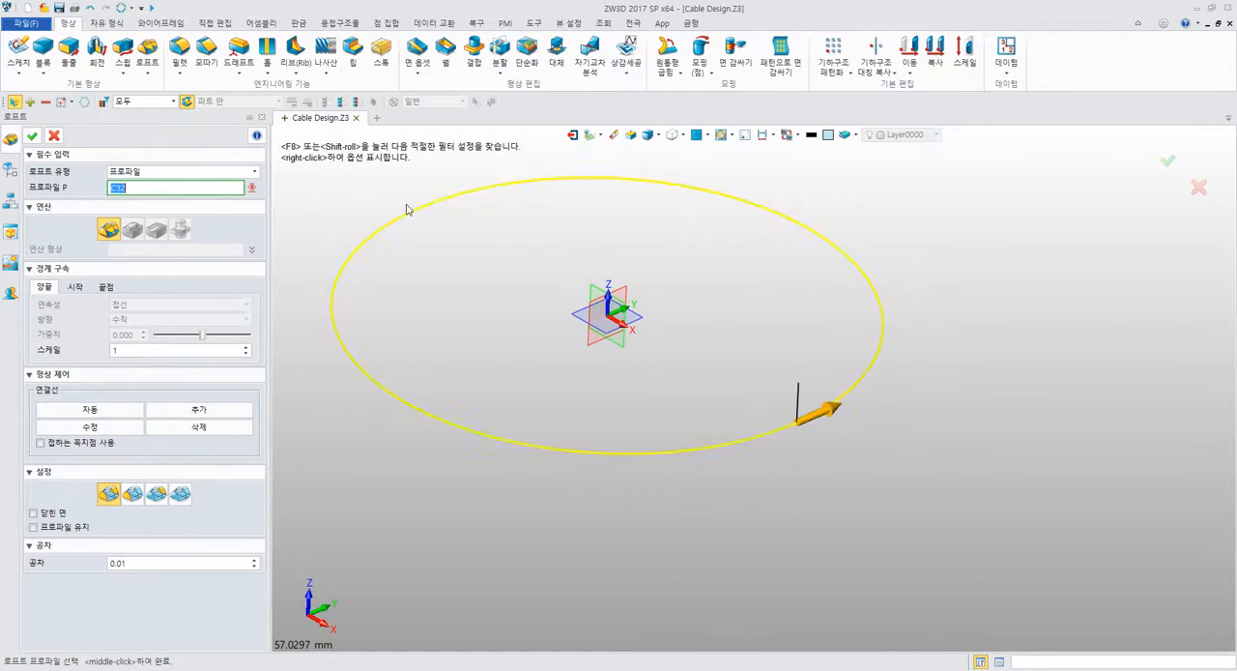
pyautogui.click(164, 180)
pyautogui.click(164, 180)
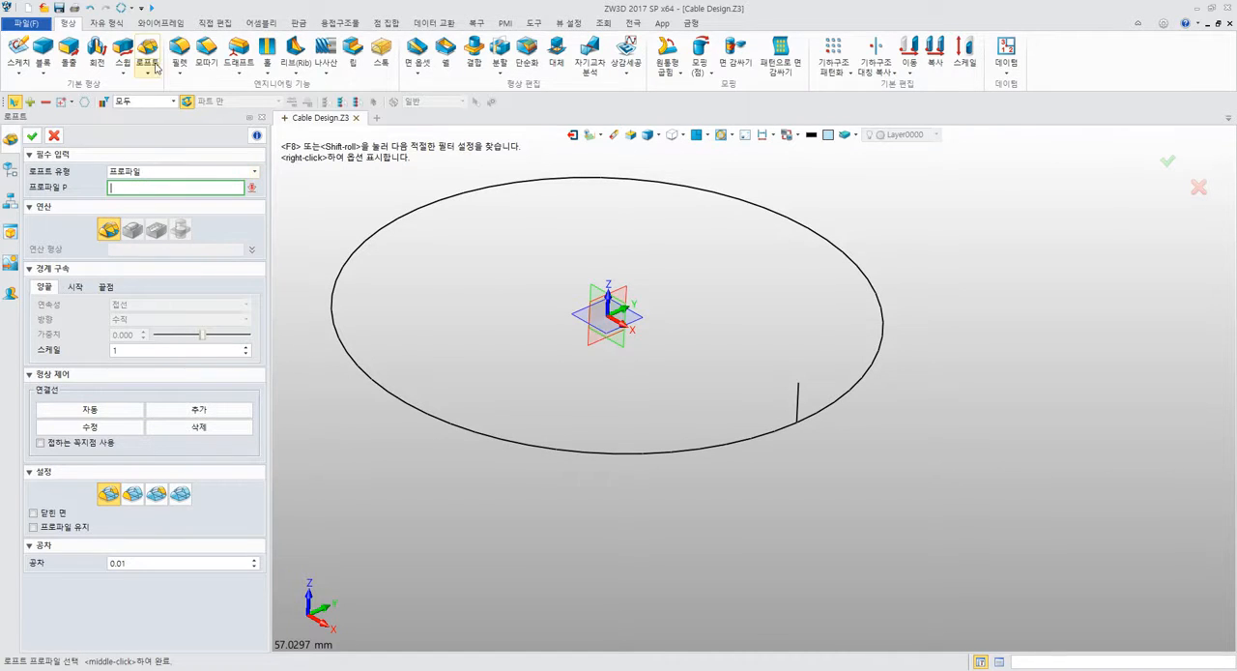
# Start a Sweep with the short vertical line as the profile and the large circle as the path.
pyautogui.click(123, 53)
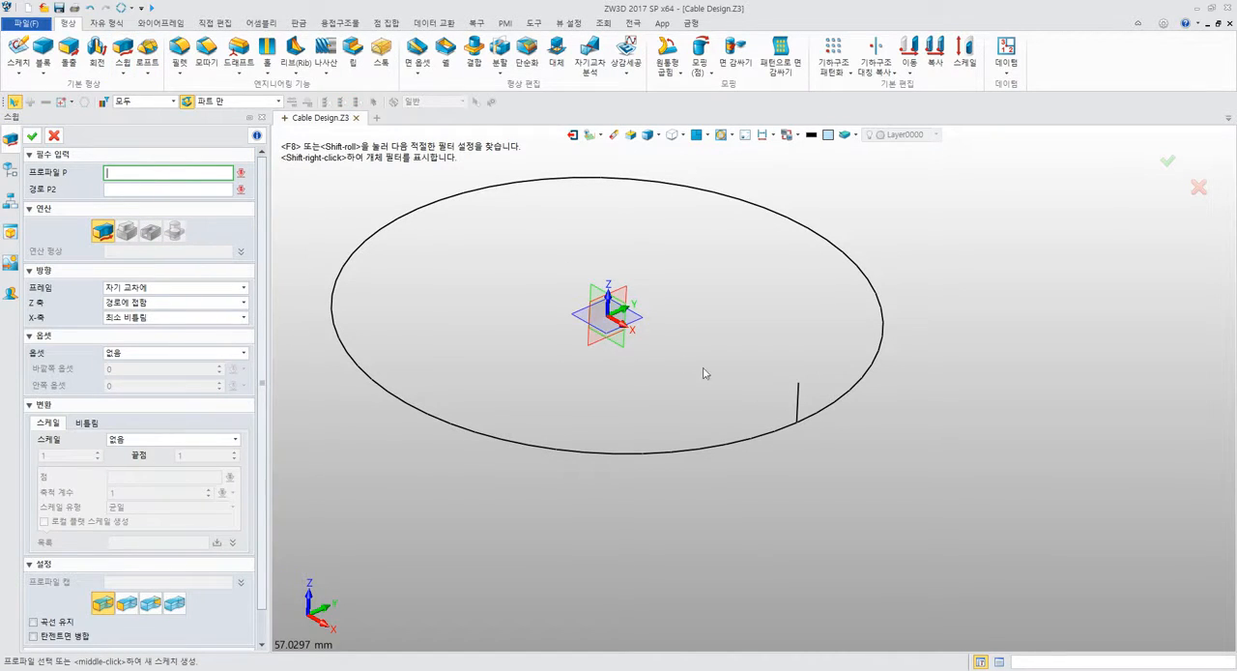
pyautogui.click(797, 399)
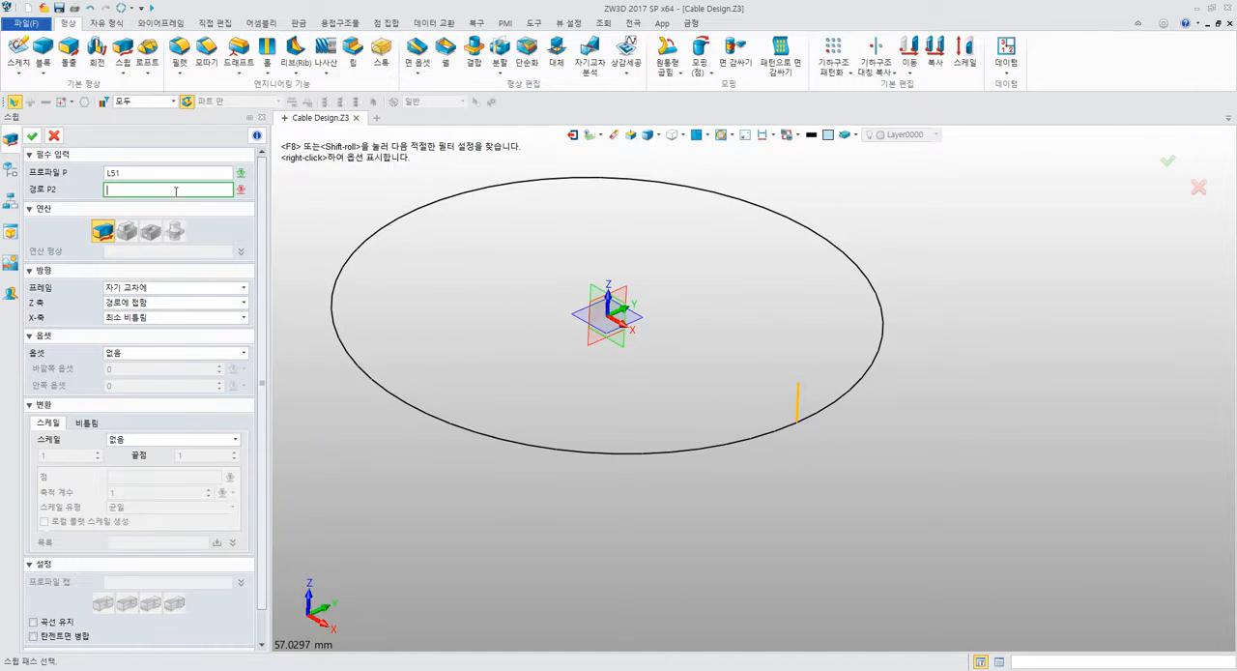
pyautogui.click(867, 364)
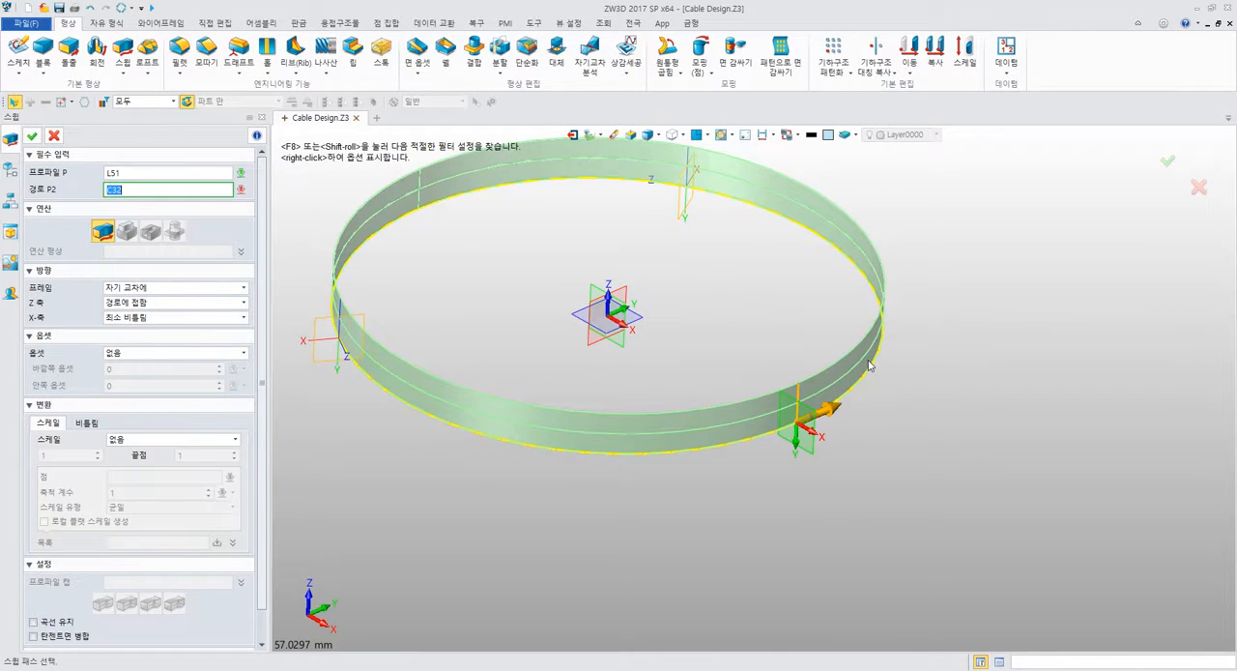
pyautogui.middleClick(868, 361)
pyautogui.moveTo(956, 294); pyautogui.dragTo(1040, 311, button='middle')
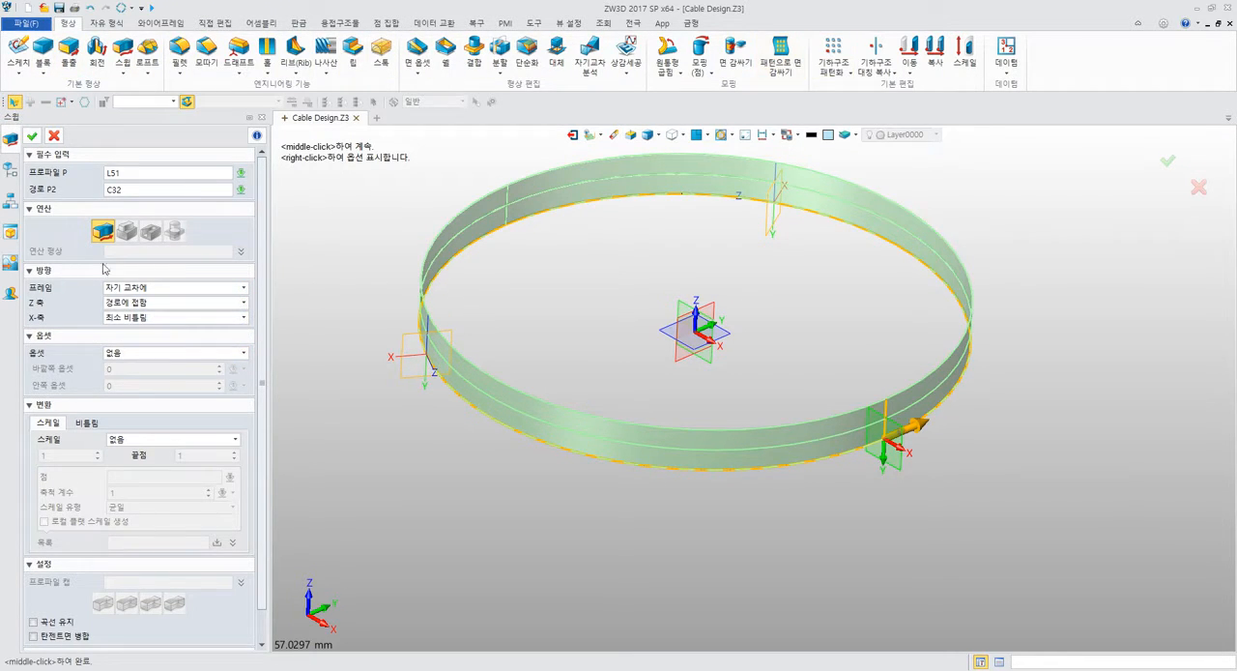
# Try the shrink/expand (수축/확장) offset option on the sweep and reset the offset to none (없음).
pyautogui.click(167, 355)
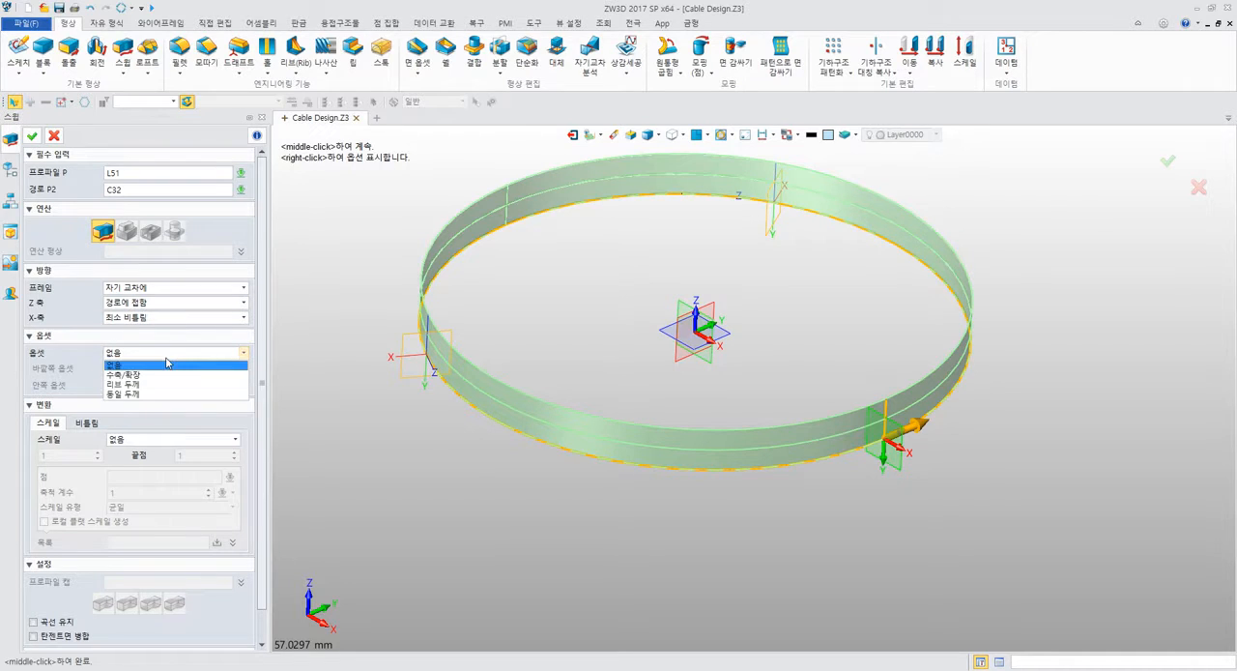
pyautogui.click(166, 374)
pyautogui.click(166, 356)
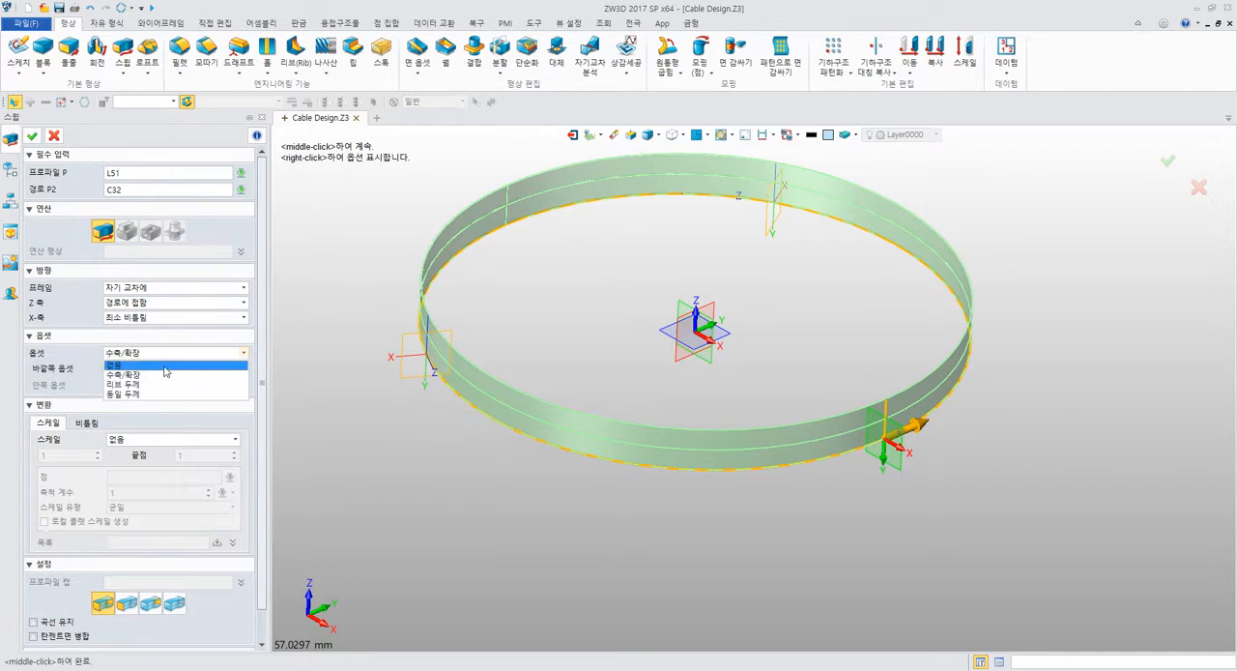
pyautogui.click(164, 365)
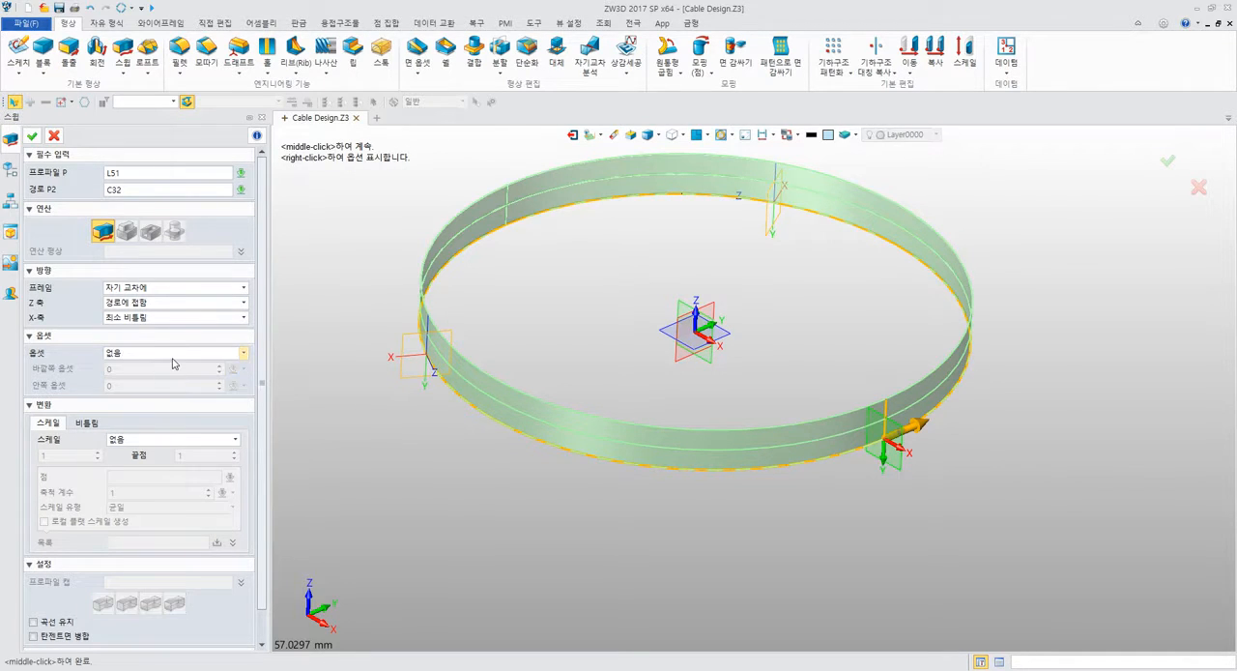
# Set the sweep's scale to linear (직선) with an end factor of 4 and inspect where the band's ends meet.
pyautogui.scroll(-1, 127, 418)
pyautogui.click(143, 410)
pyautogui.click(145, 428)
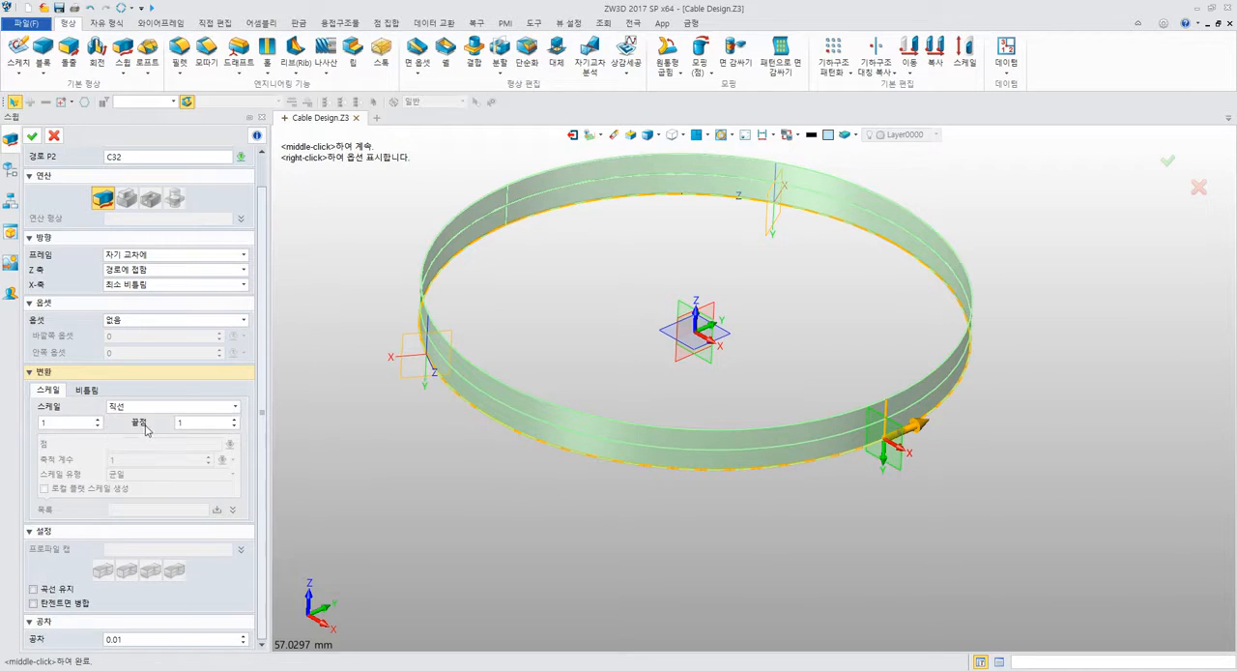
pyautogui.click(200, 423)
pyautogui.scroll(20, 200, 424)
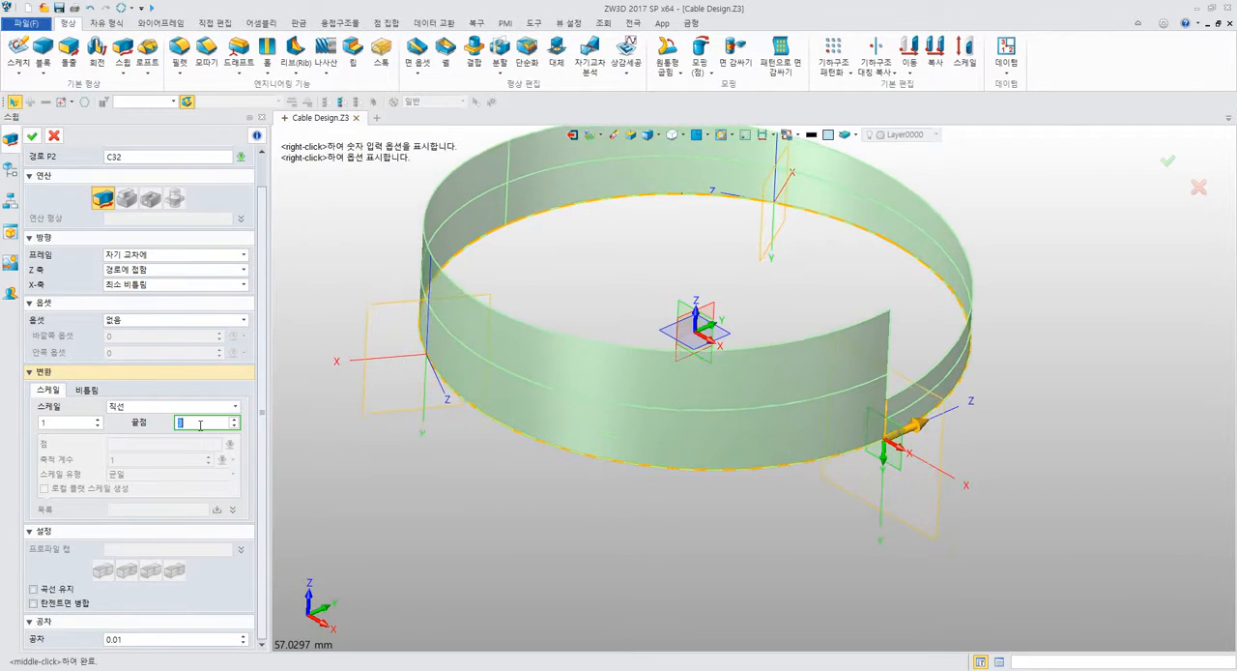
pyautogui.moveTo(903, 530); pyautogui.dragTo(724, 537, button='middle')
pyautogui.moveTo(724, 539); pyautogui.dragTo(724, 499, button='right')
pyautogui.scroll(3, 699, 432)
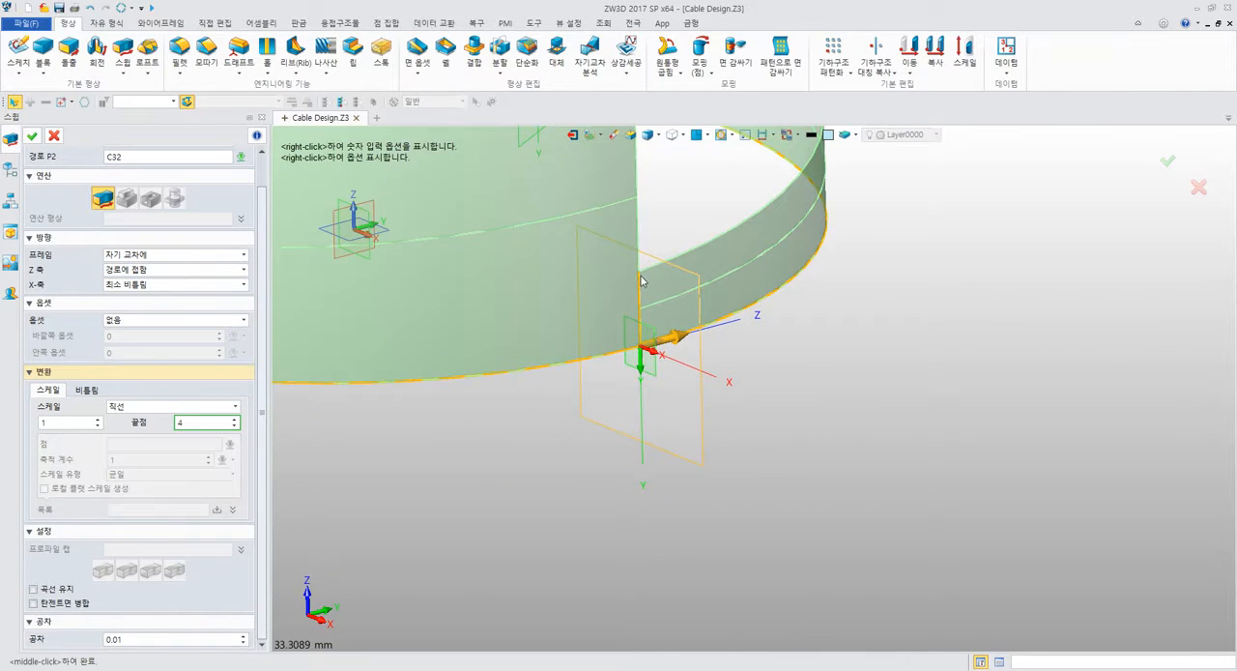
pyautogui.moveTo(675, 338); pyautogui.dragTo(657, 514, button='right')
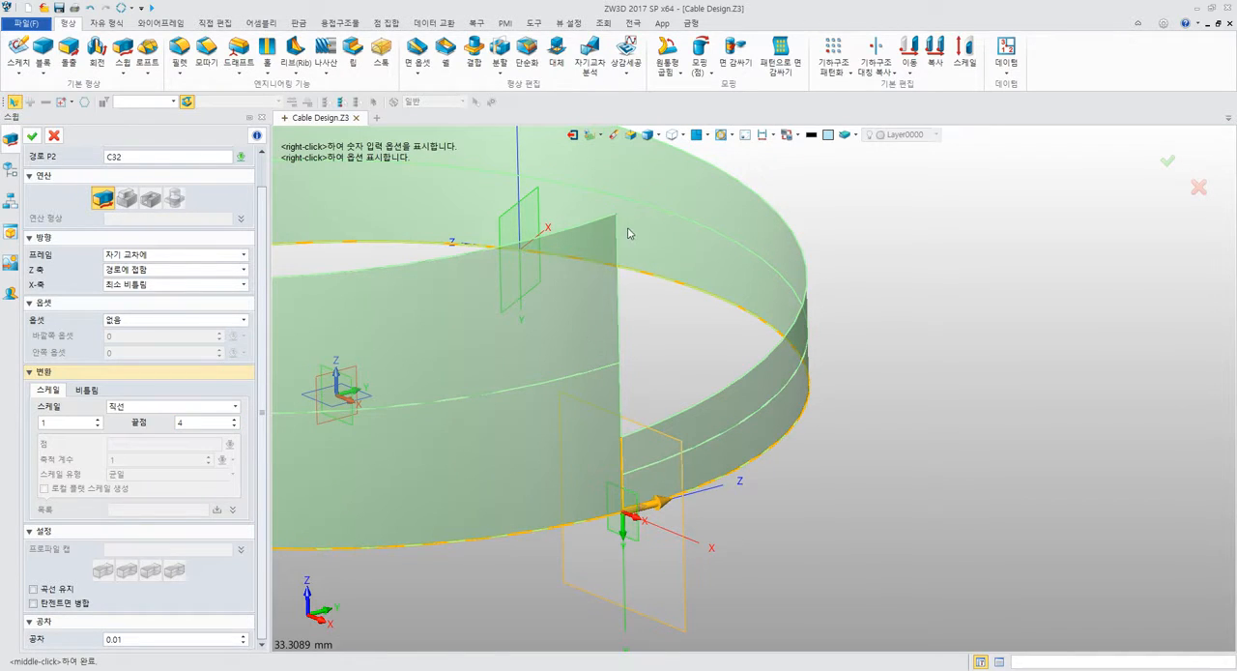
# Change the sweep's scale to variable (변수) with a factor of 3 at a point on the circular path.
pyautogui.click(172, 405)
pyautogui.click(211, 438)
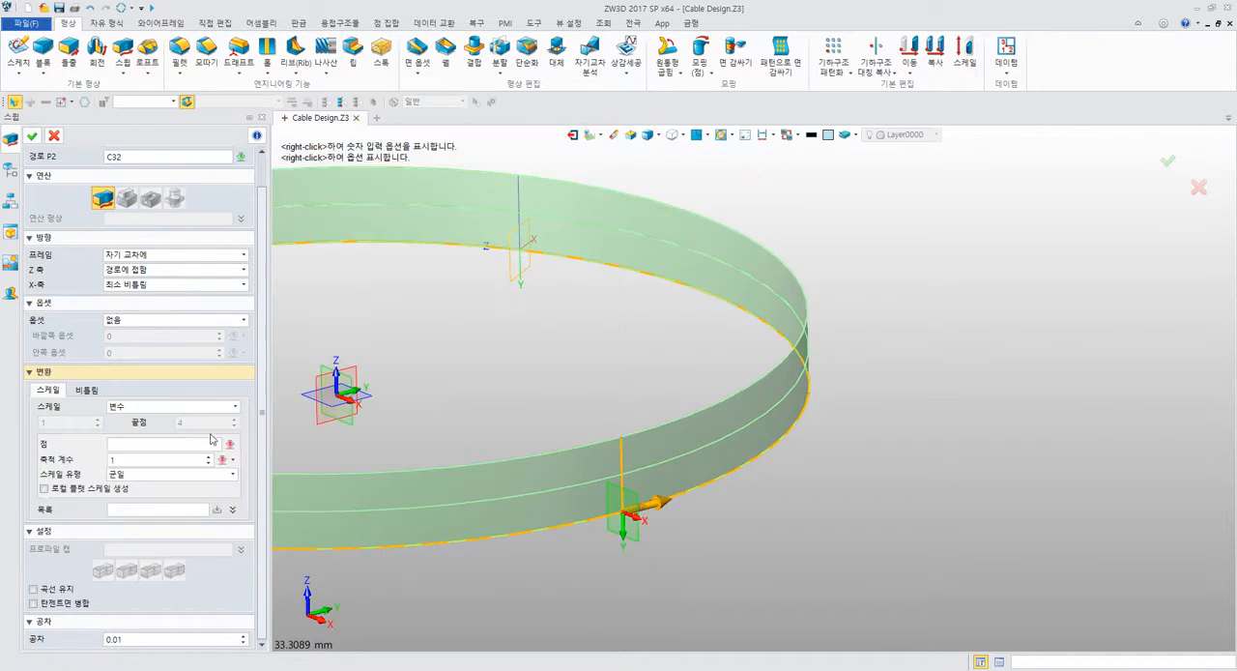
pyautogui.scroll(-3, 670, 358)
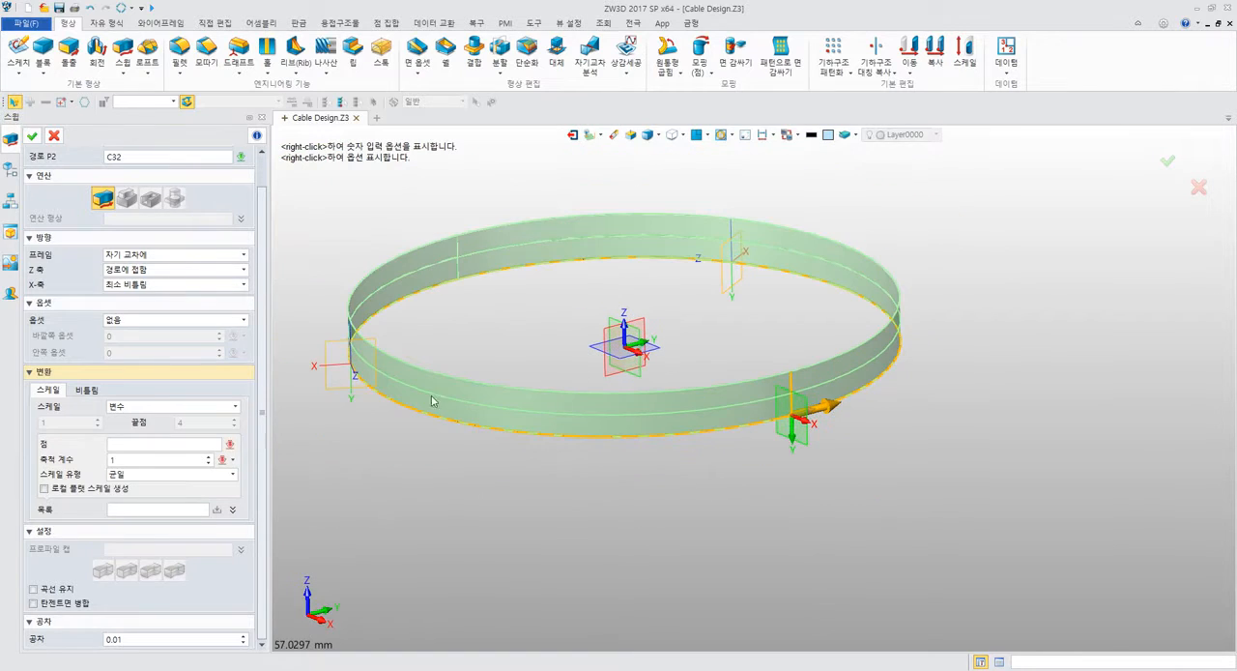
pyautogui.click(155, 459)
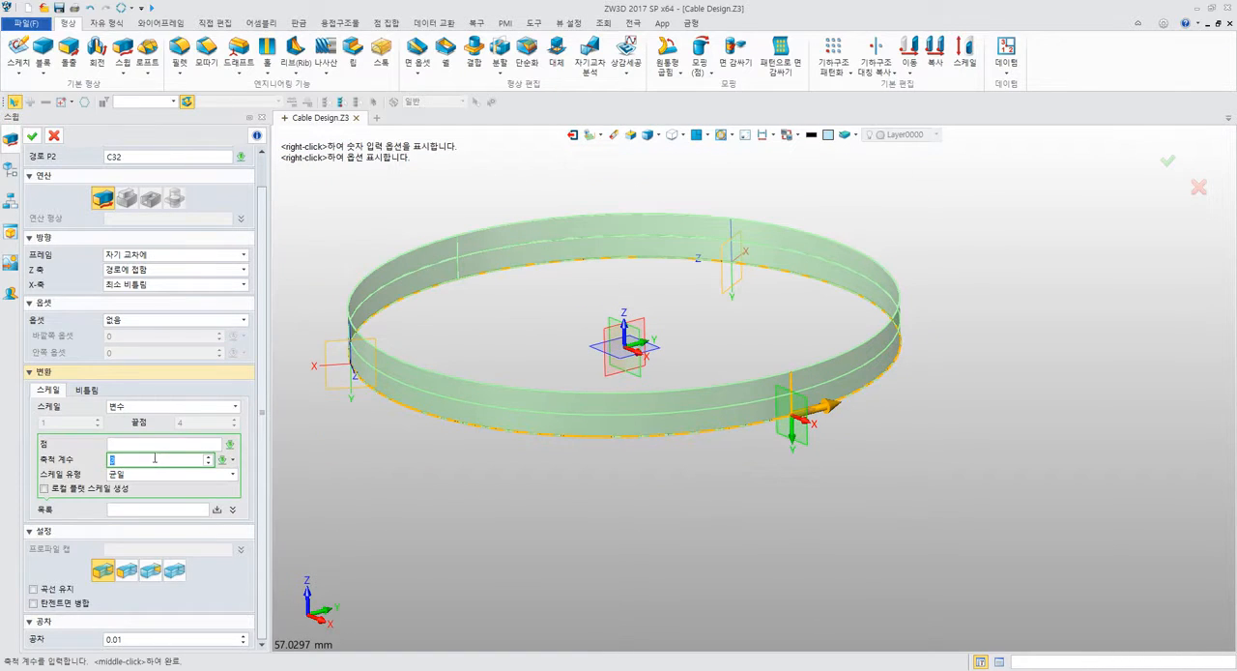
pyautogui.write('3')
pyautogui.press('Return')
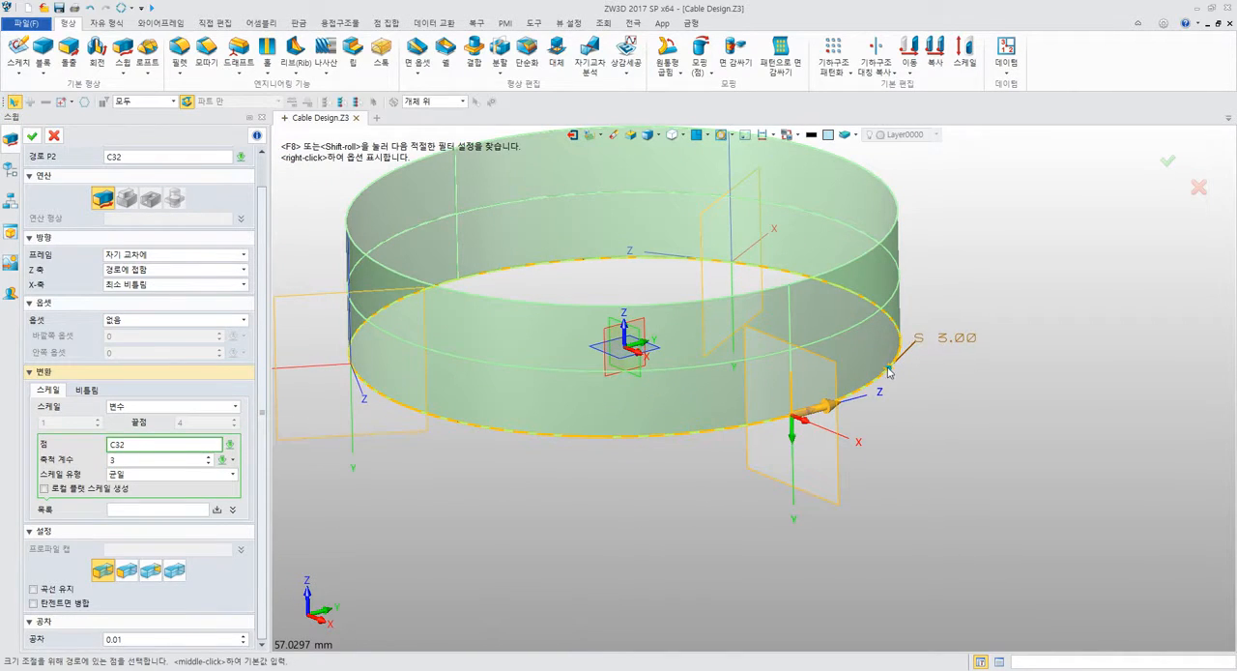
pyautogui.click(889, 372)
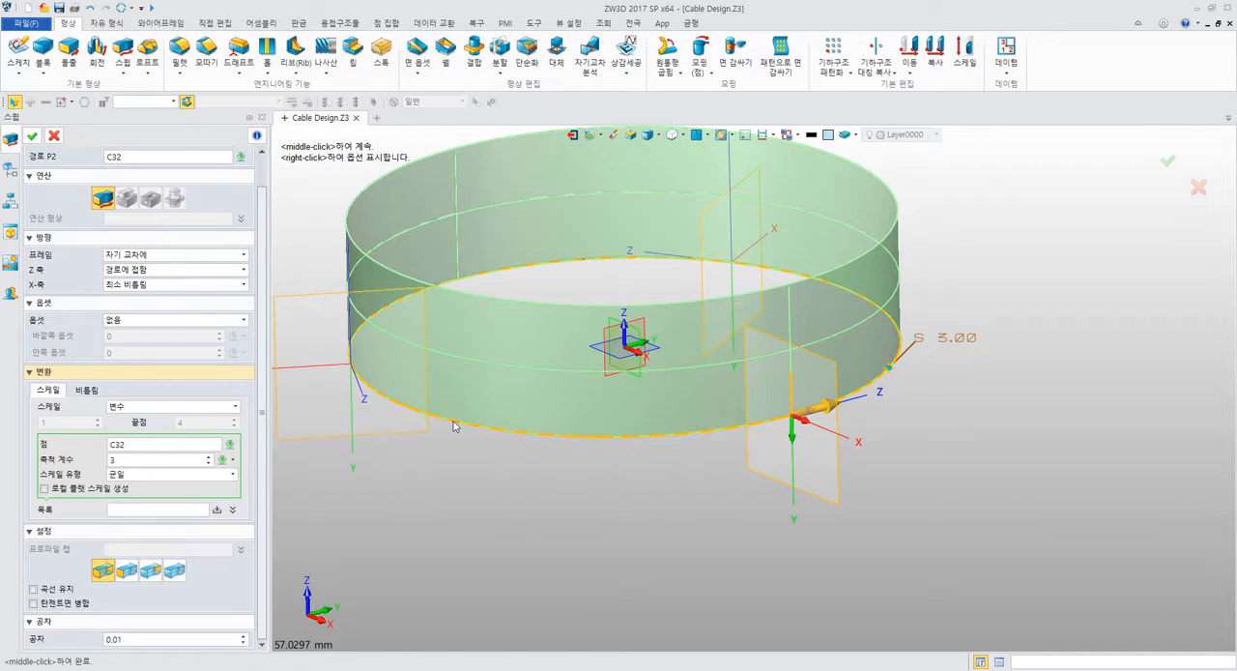
pyautogui.moveTo(607, 445); pyautogui.dragTo(642, 469, button='middle')
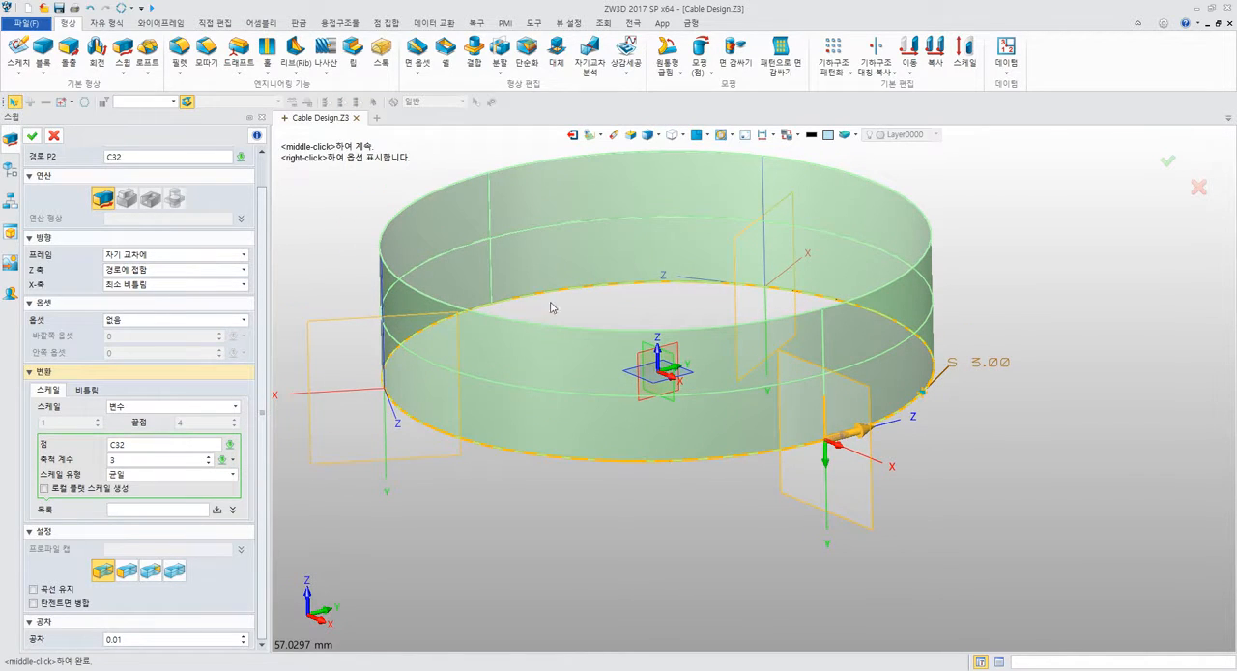
pyautogui.click(167, 510)
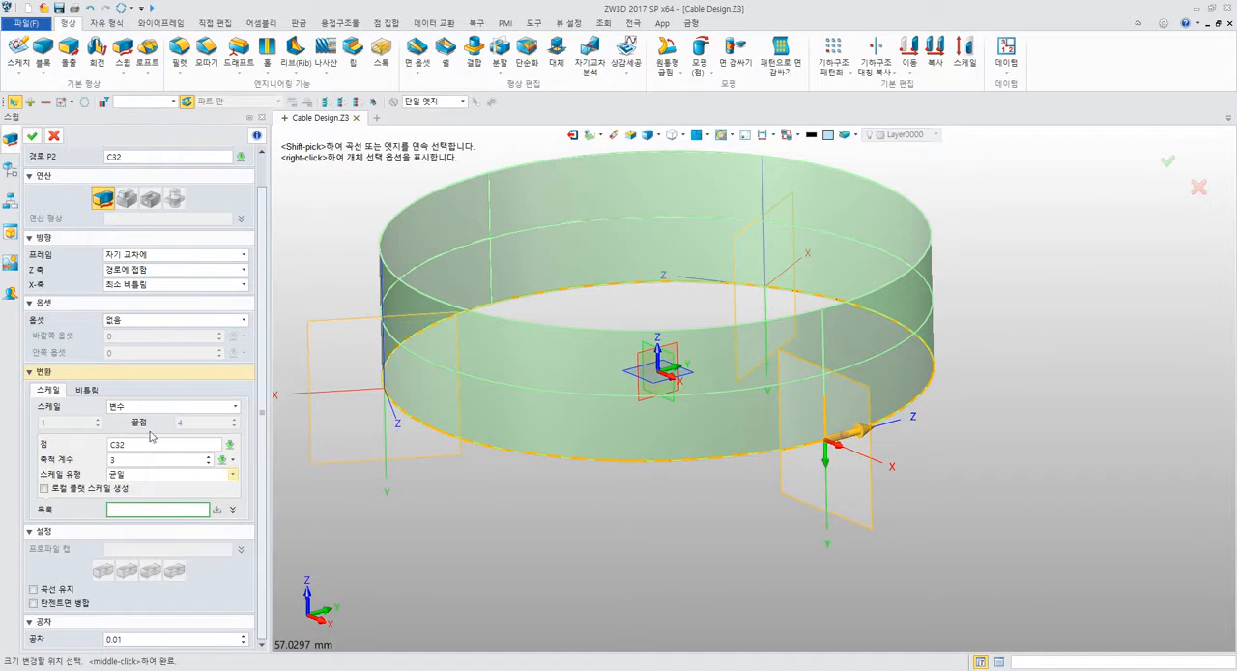
# Glance at the twist settings and reset the sweep's scale to none (없음).
pyautogui.click(87, 389)
pyautogui.moveTo(365, 497); pyautogui.dragTo(450, 526, button='middle')
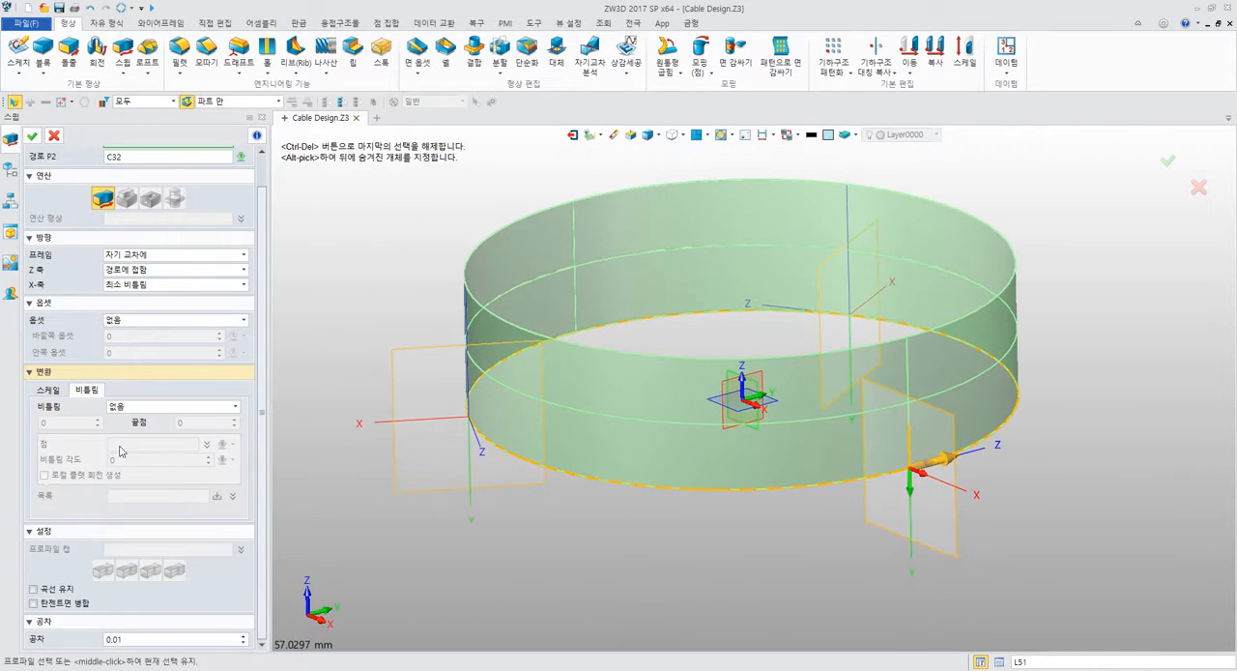
pyautogui.click(49, 390)
pyautogui.click(141, 407)
pyautogui.click(142, 417)
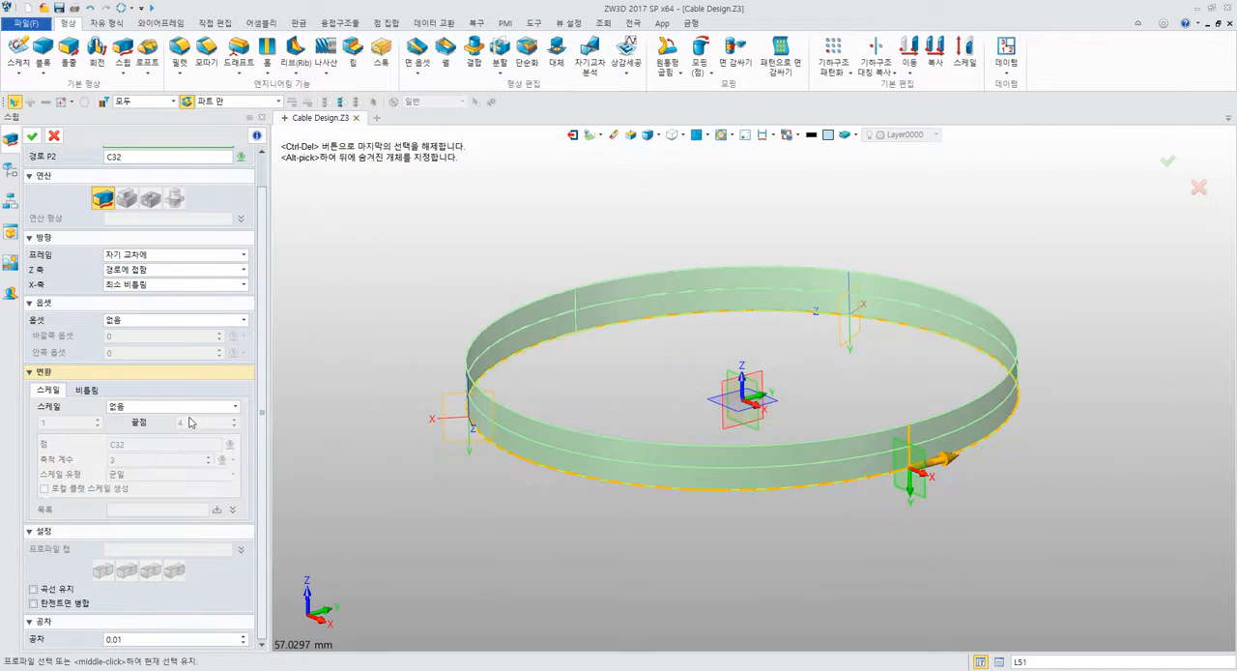
# Set the sweep's twist type to linear (직선).
pyautogui.click(89, 390)
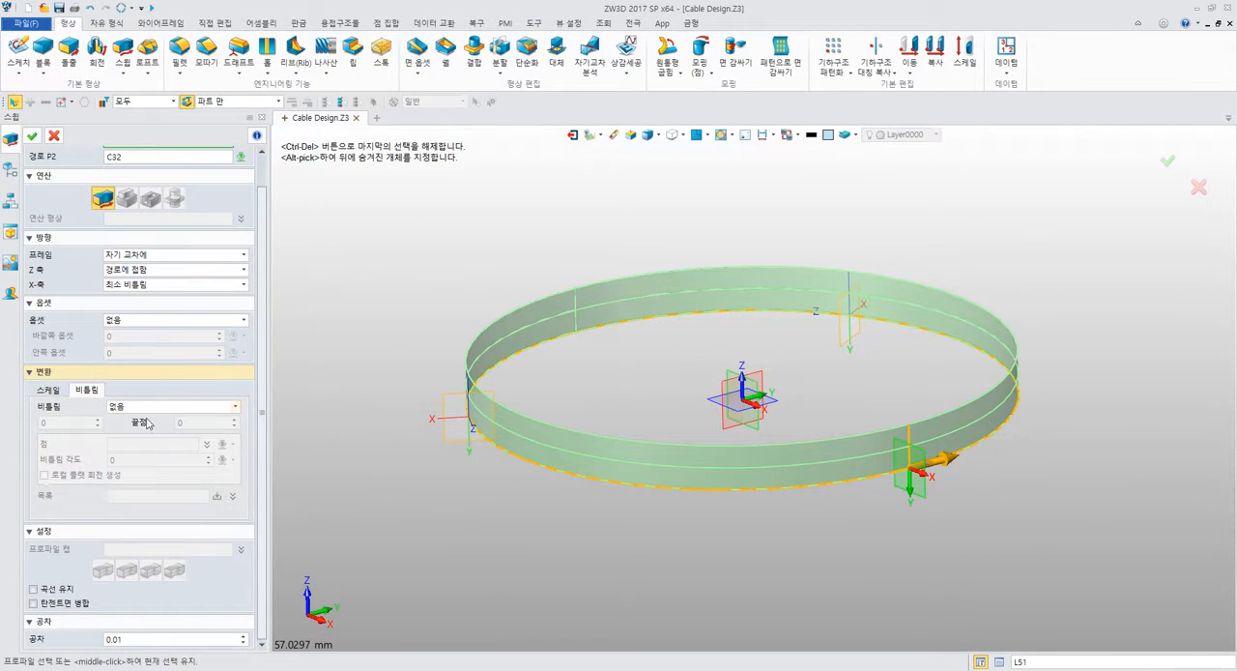
pyautogui.click(147, 407)
pyautogui.click(154, 429)
pyautogui.moveTo(417, 432); pyautogui.dragTo(374, 385, button='middle')
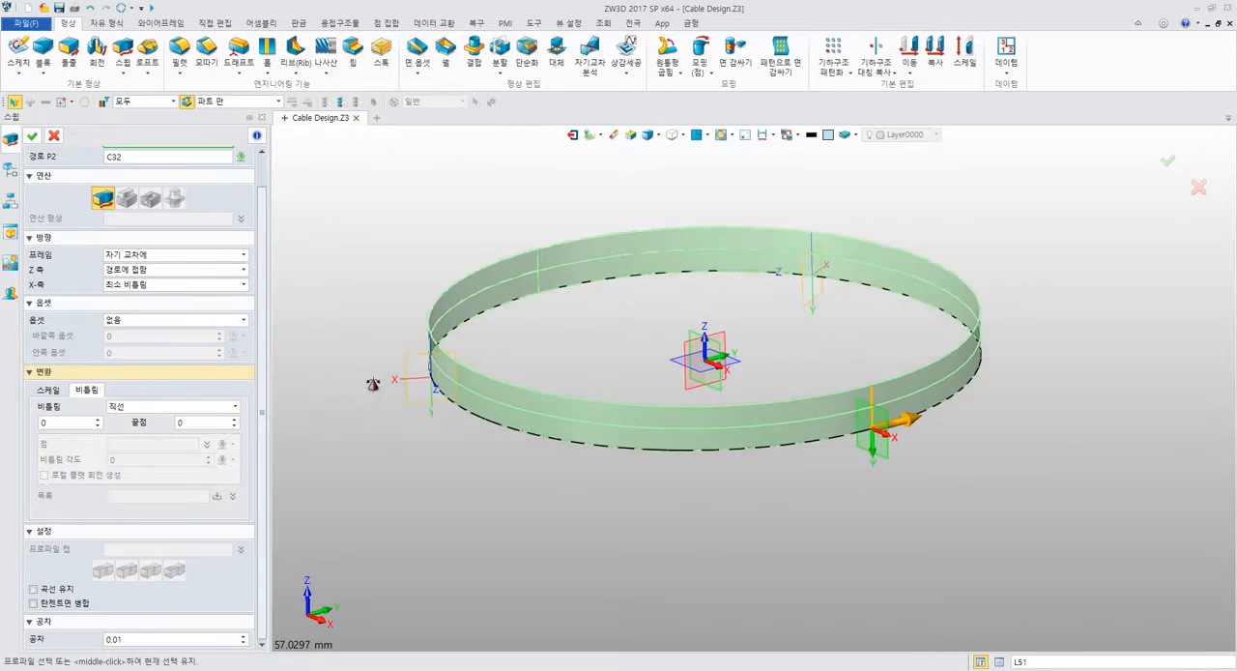
pyautogui.moveTo(374, 385); pyautogui.dragTo(380, 382, button='right')
# Try a nonzero starting twist angle on the sweep and return it to 0.
pyautogui.click(61, 422)
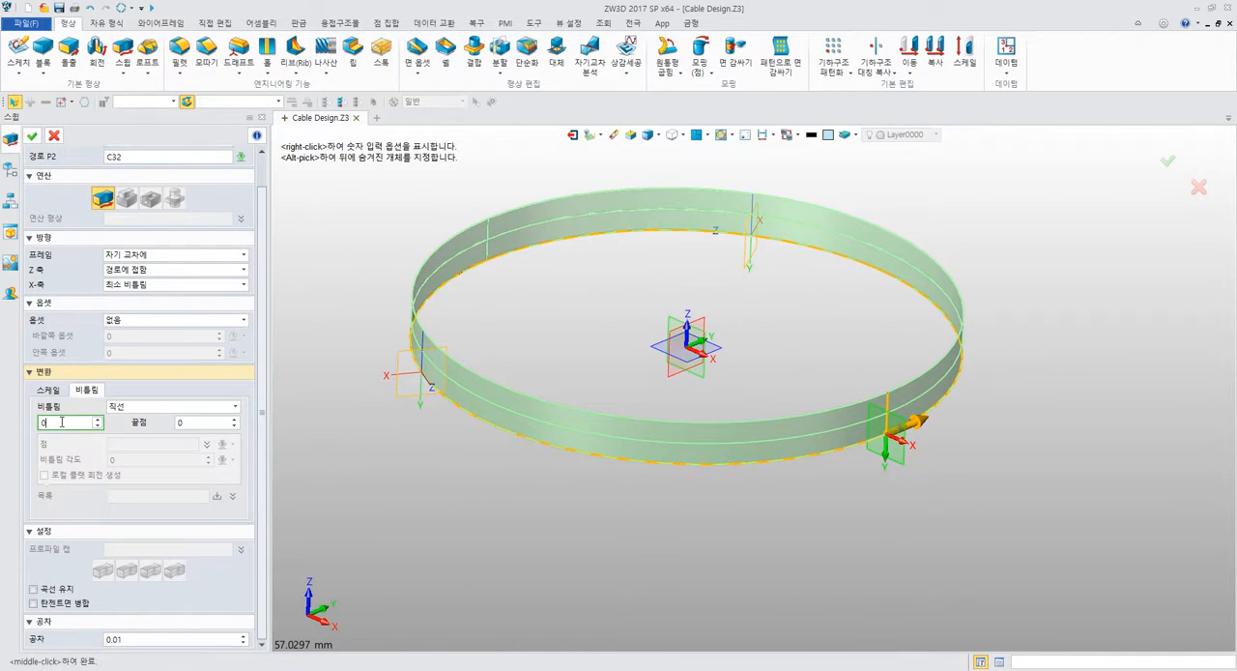
pyautogui.scroll(7, 61, 422)
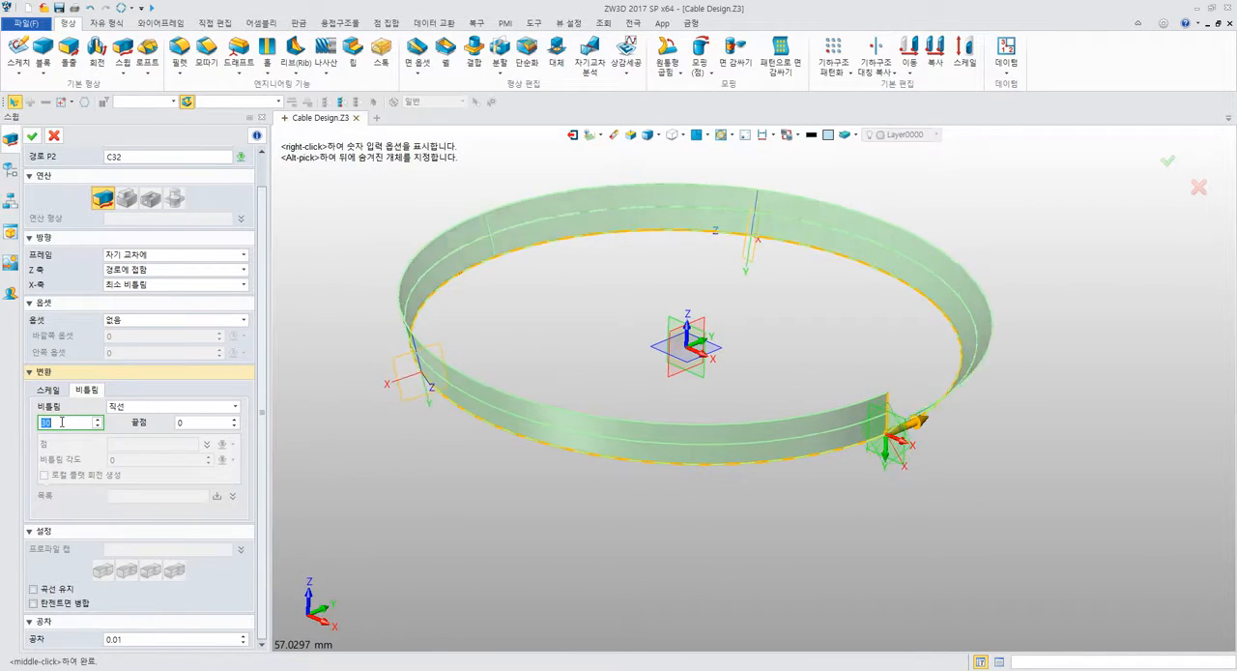
pyautogui.scroll(-7, 62, 422)
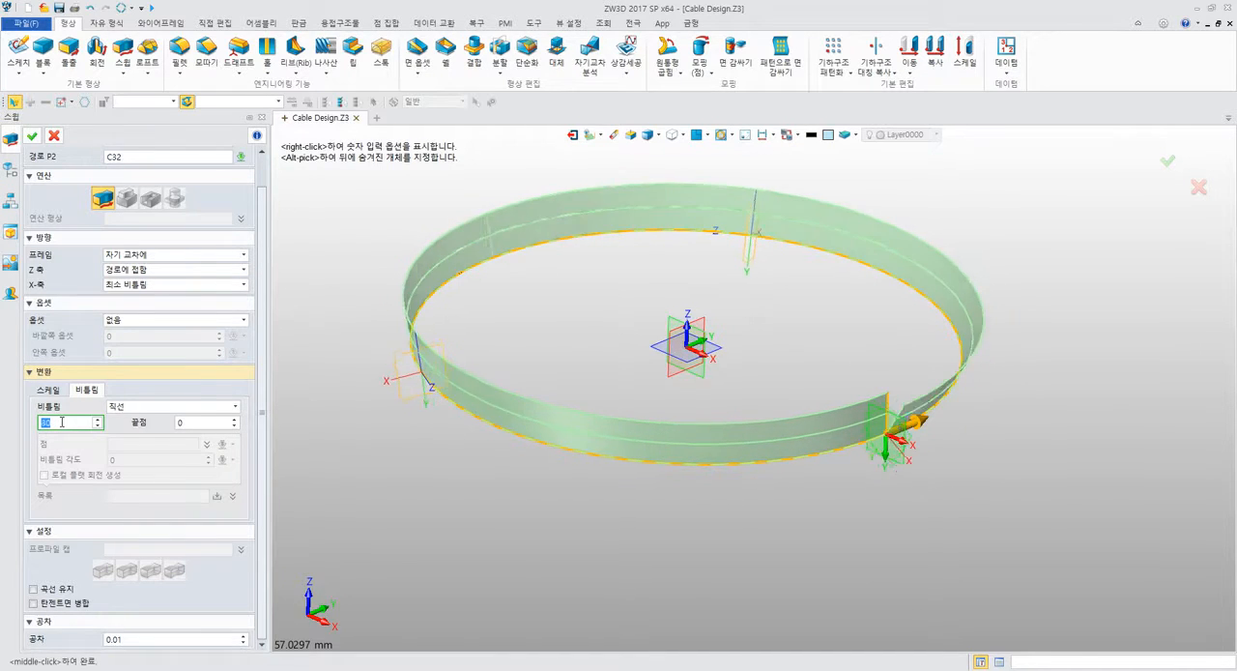
# Set the end twist angle to 10000, inspect the coiled preview and create the sweep.
pyautogui.click(193, 422)
pyautogui.scroll(3, 193, 422)
pyautogui.scroll(20, 193, 423)
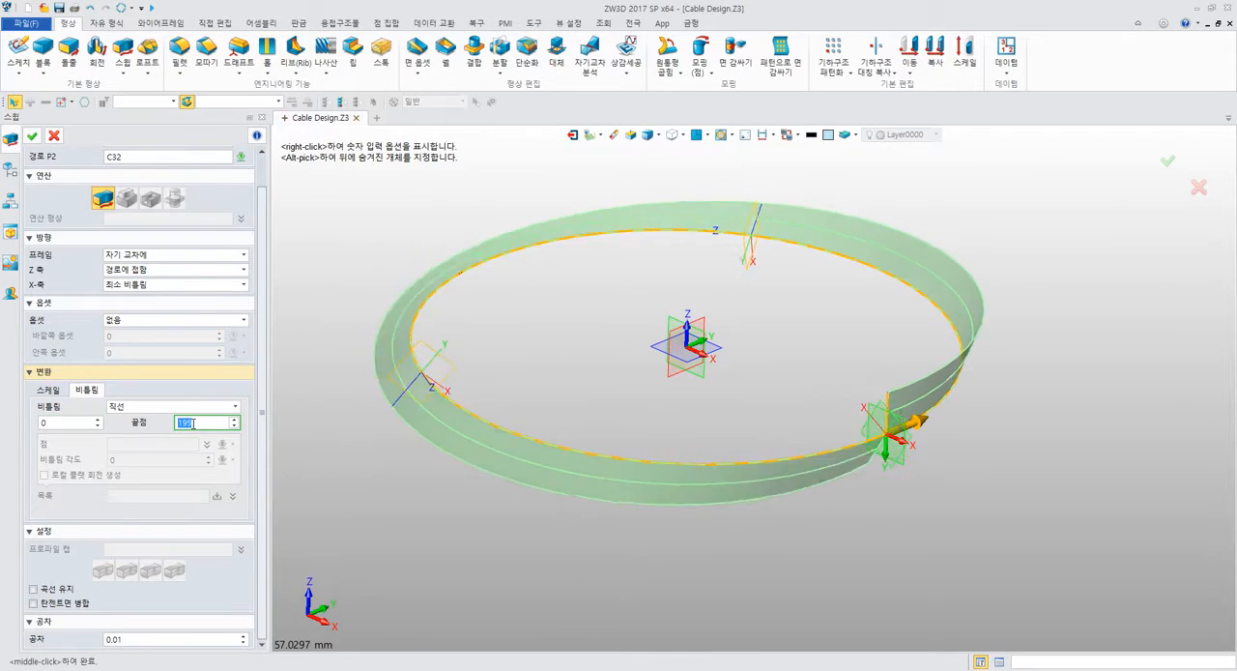
pyautogui.scroll(20, 190, 423)
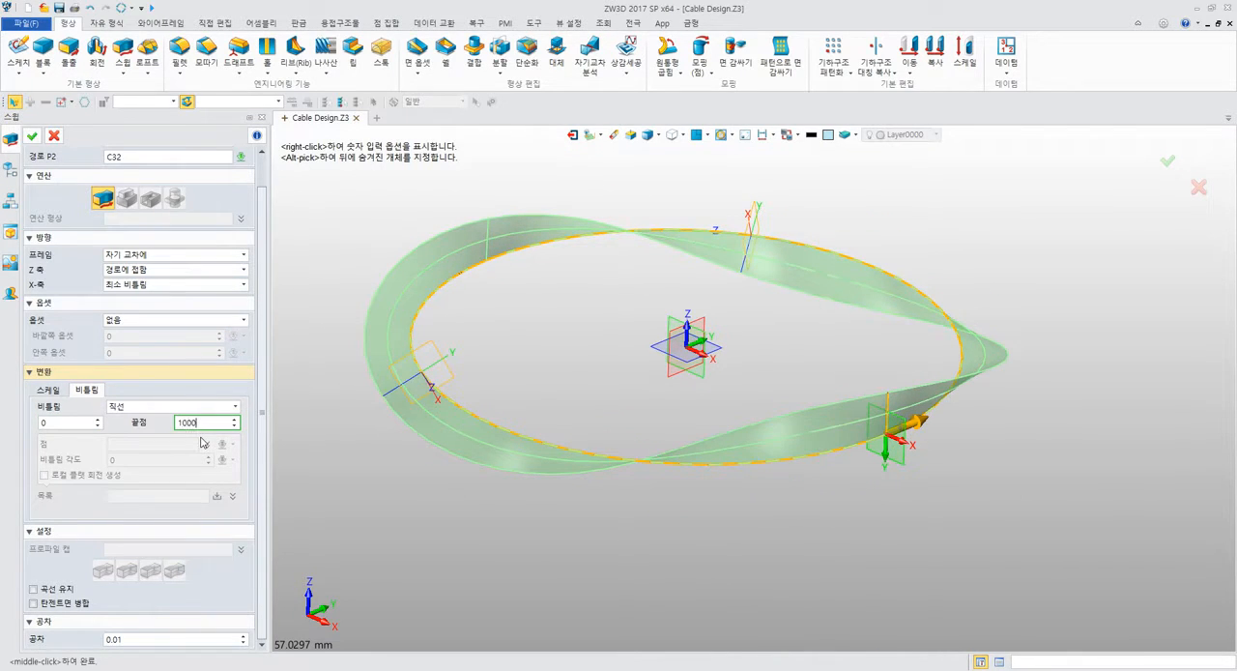
pyautogui.press('Return')
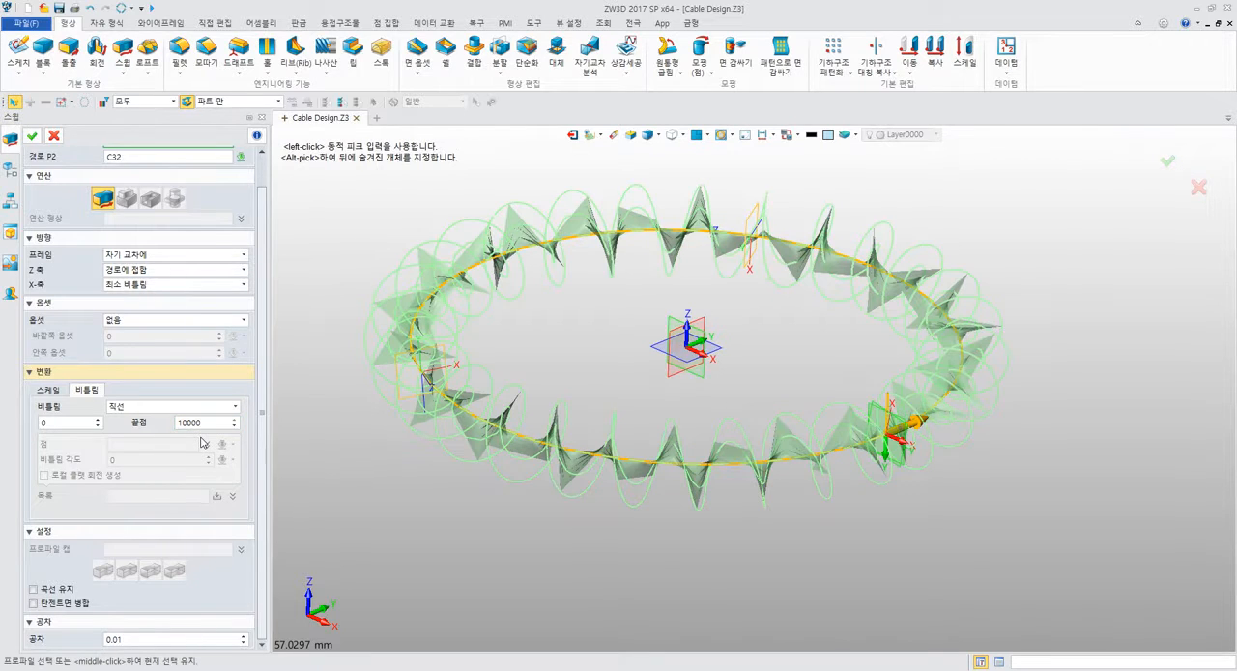
pyautogui.moveTo(514, 396); pyautogui.dragTo(646, 454, button='middle')
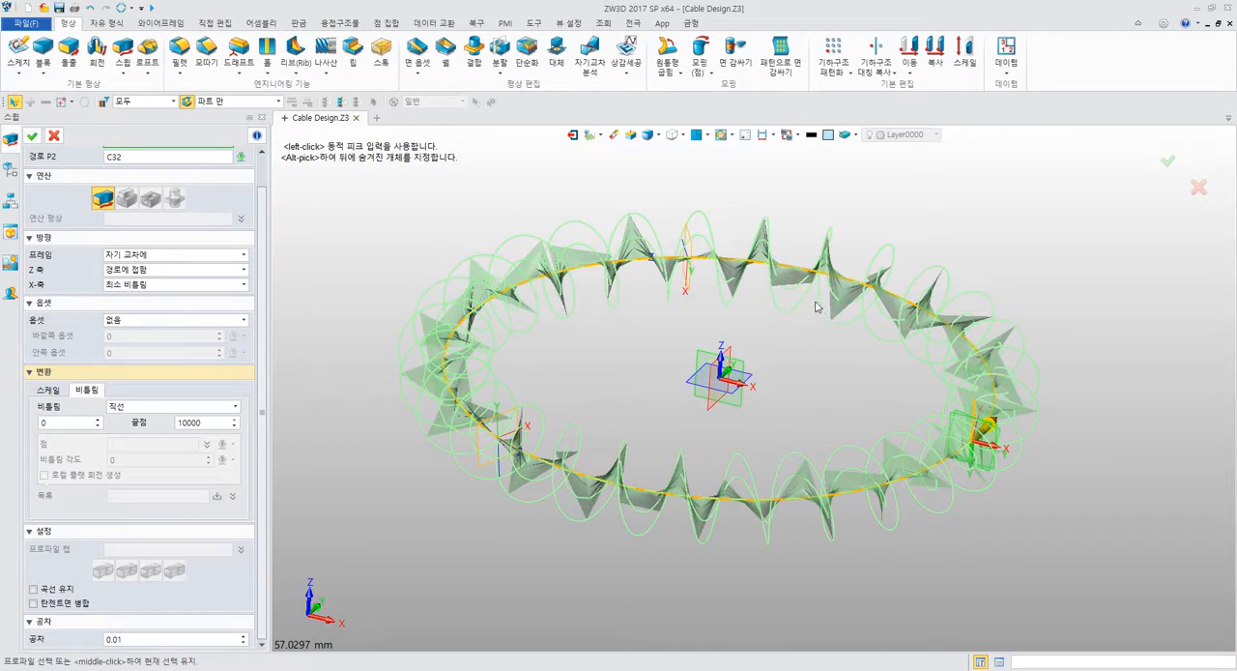
pyautogui.moveTo(839, 363); pyautogui.dragTo(777, 304, button='middle')
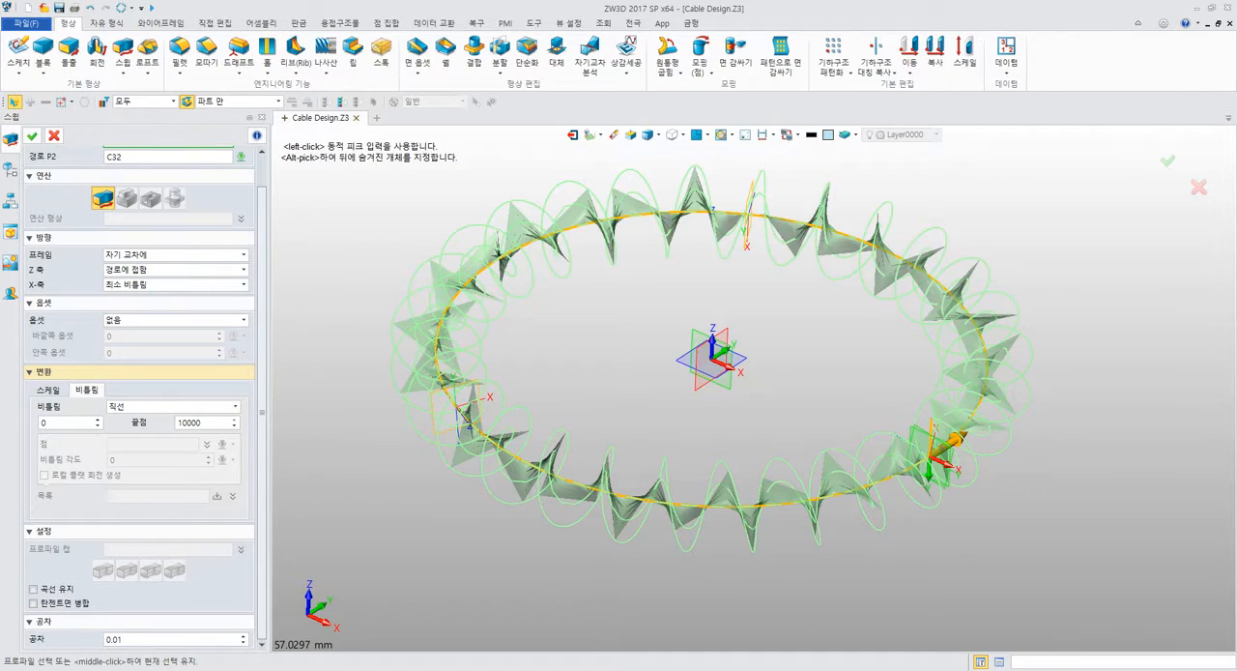
pyautogui.click(33, 137)
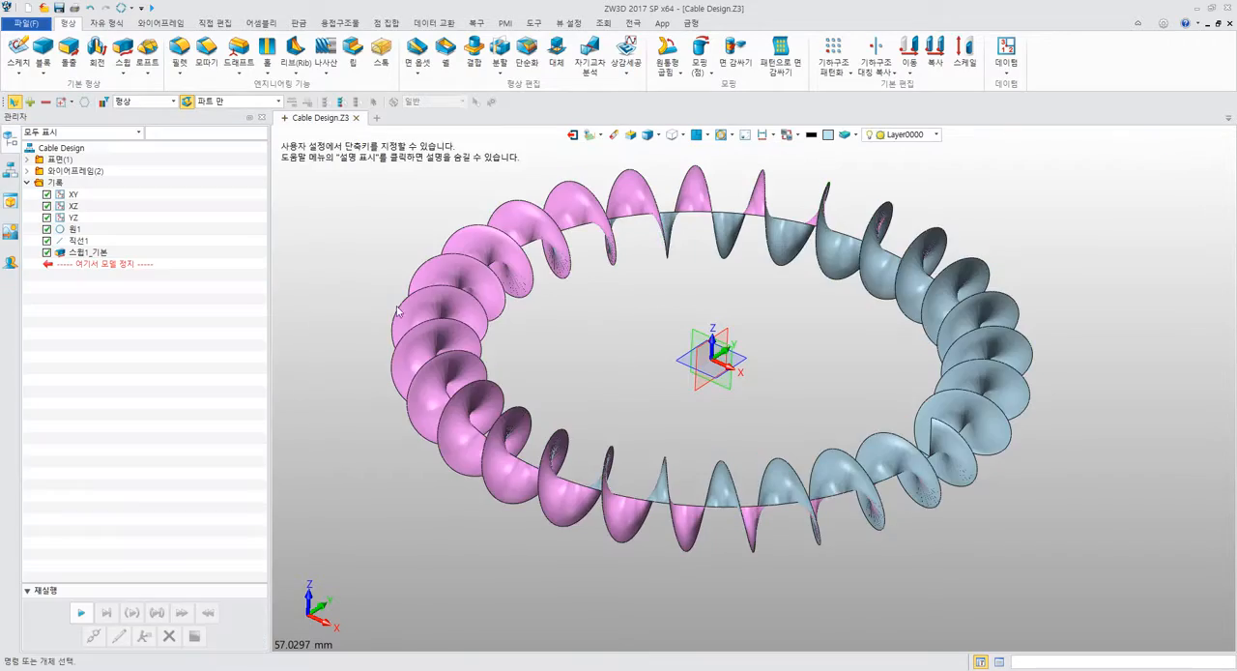
# Examine the twisted sweep surface around the ring, including its start and end edges and the two face colours.
pyautogui.moveTo(585, 326); pyautogui.dragTo(591, 341, button='middle')
pyautogui.moveTo(622, 362); pyautogui.dragTo(602, 377, button='right')
pyautogui.scroll(5, 601, 406)
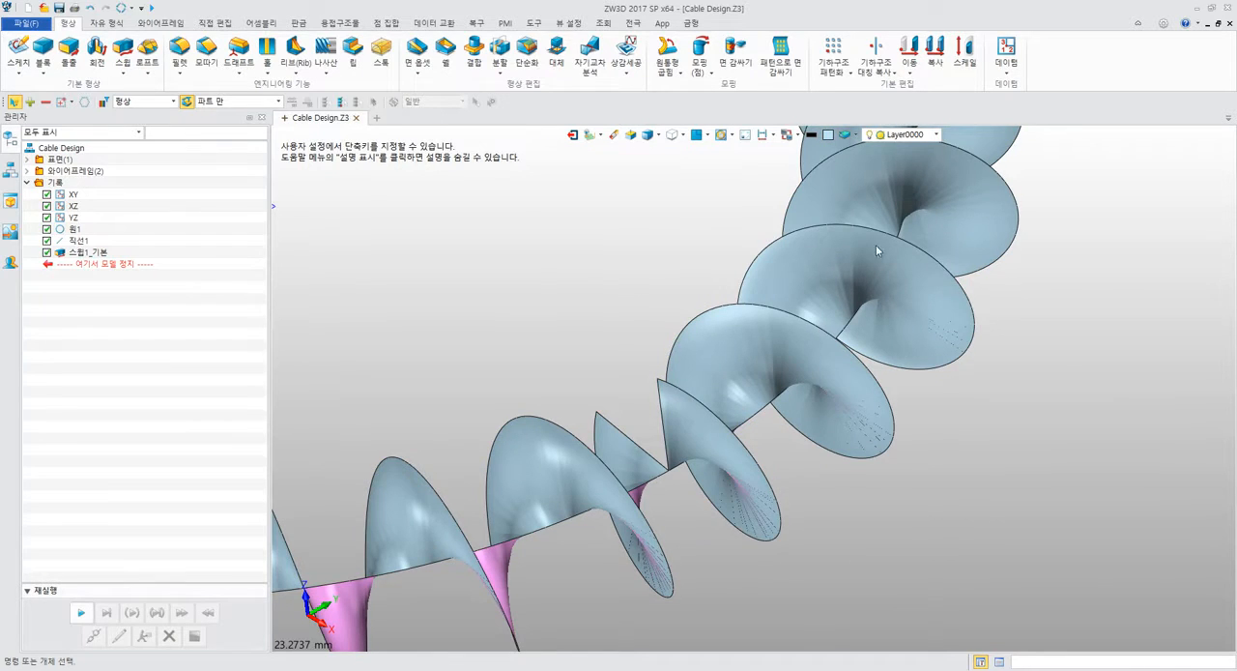
pyautogui.scroll(-6, 875, 244)
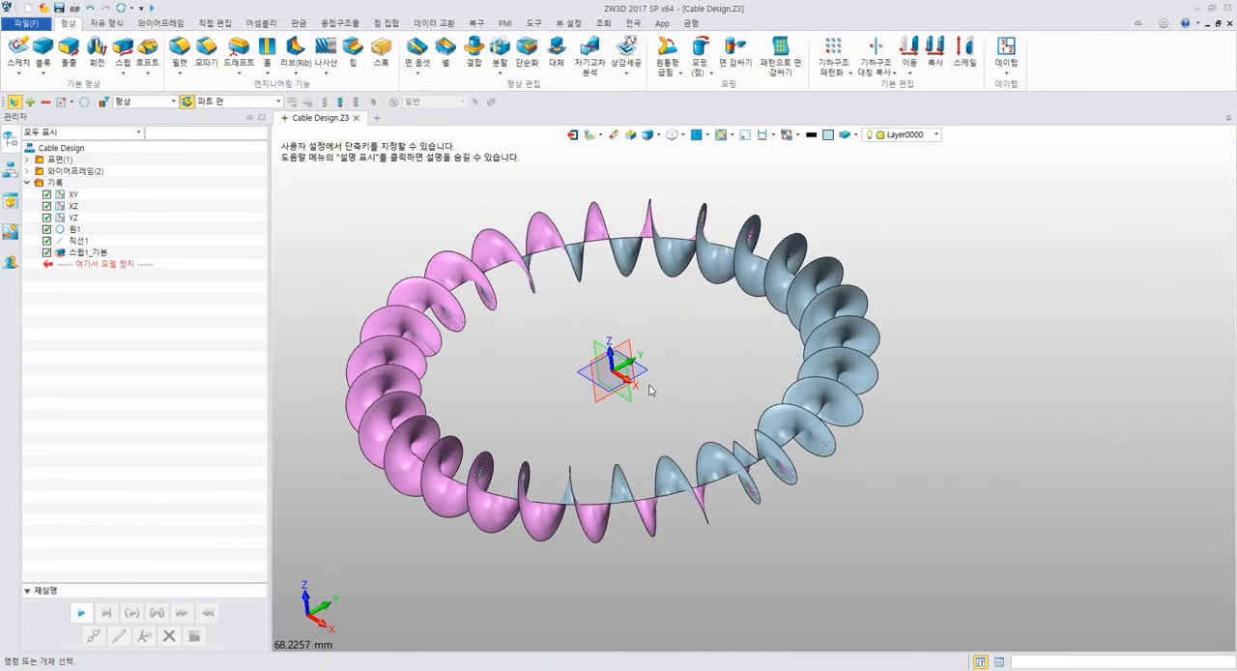
pyautogui.moveTo(686, 351); pyautogui.dragTo(709, 350, button='middle')
pyautogui.moveTo(692, 333); pyautogui.dragTo(707, 348, button='right')
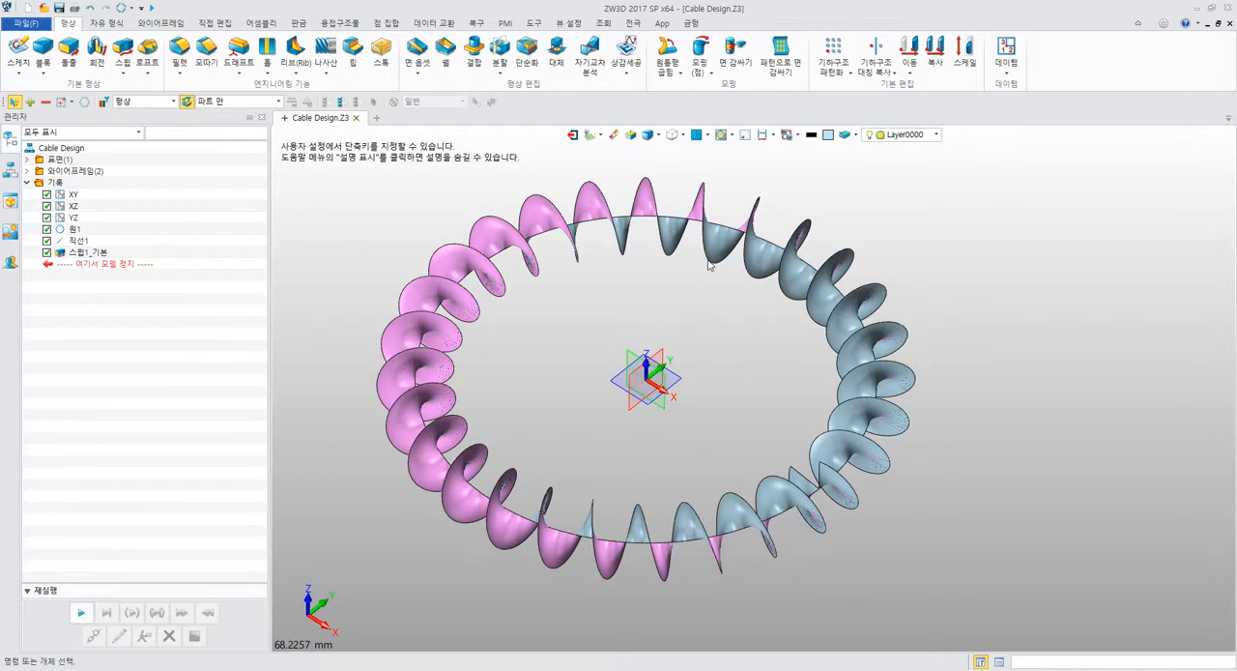
pyautogui.moveTo(734, 339); pyautogui.dragTo(673, 305, button='middle')
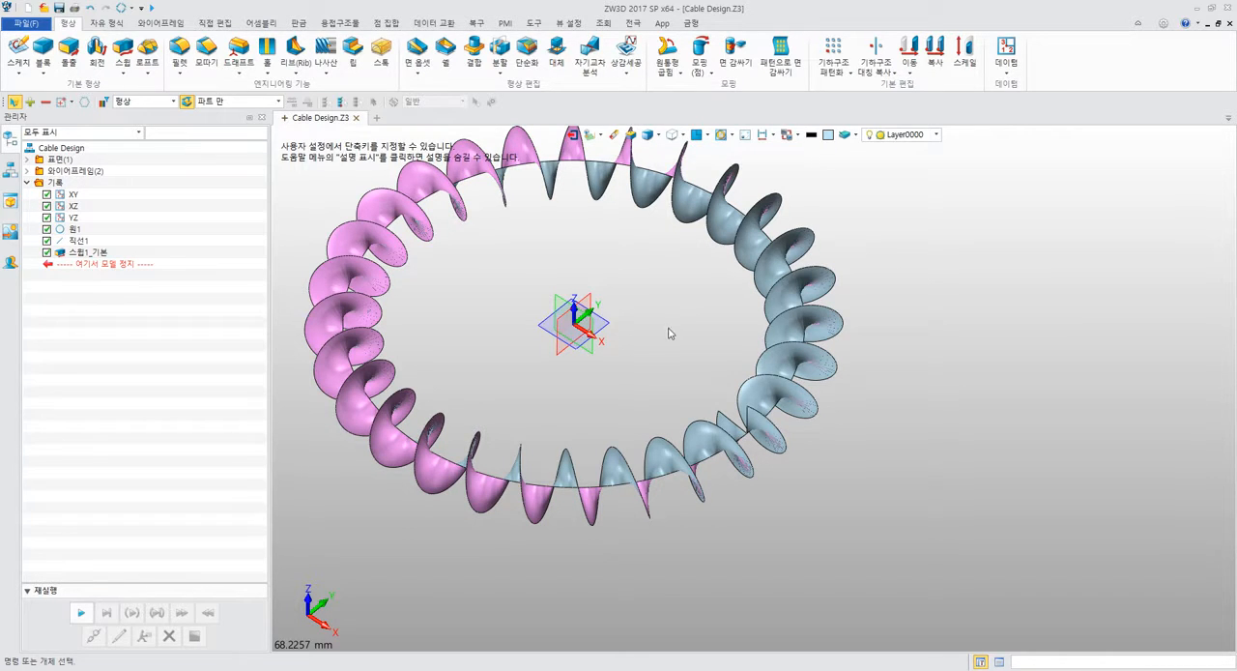
pyautogui.moveTo(691, 375); pyautogui.dragTo(773, 390, button='middle')
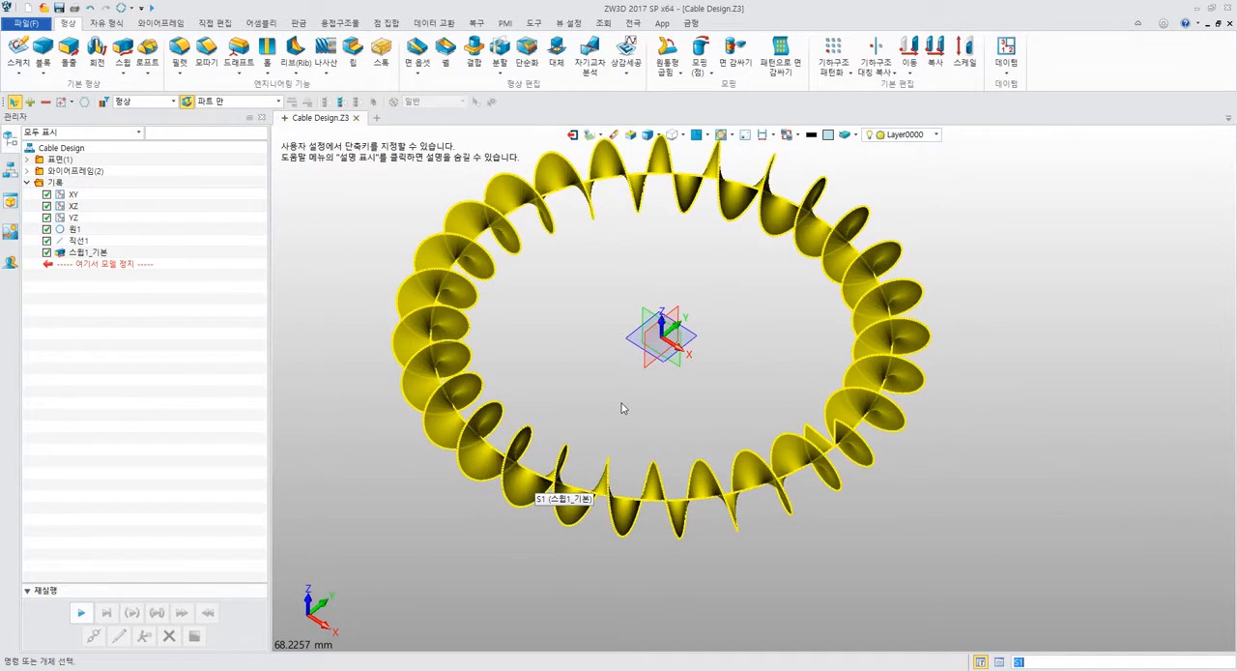
# Reverse (반전) the face direction of the coiled sweep surface.
pyautogui.click(89, 21)
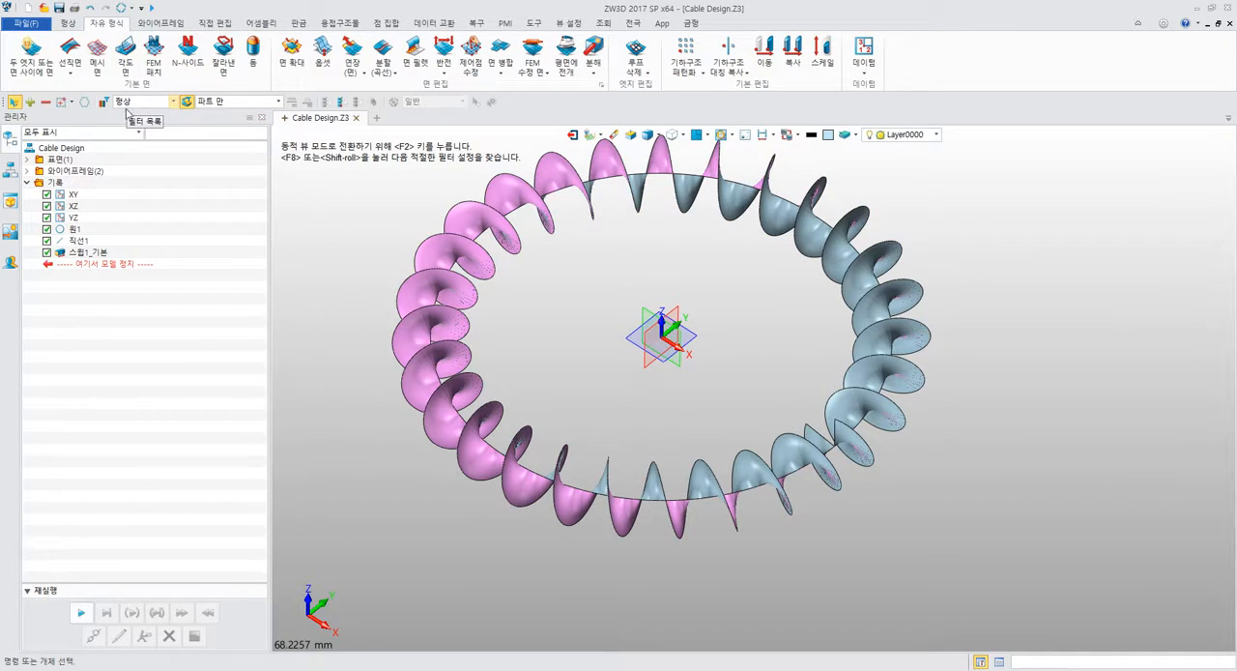
pyautogui.click(443, 58)
pyautogui.click(421, 285)
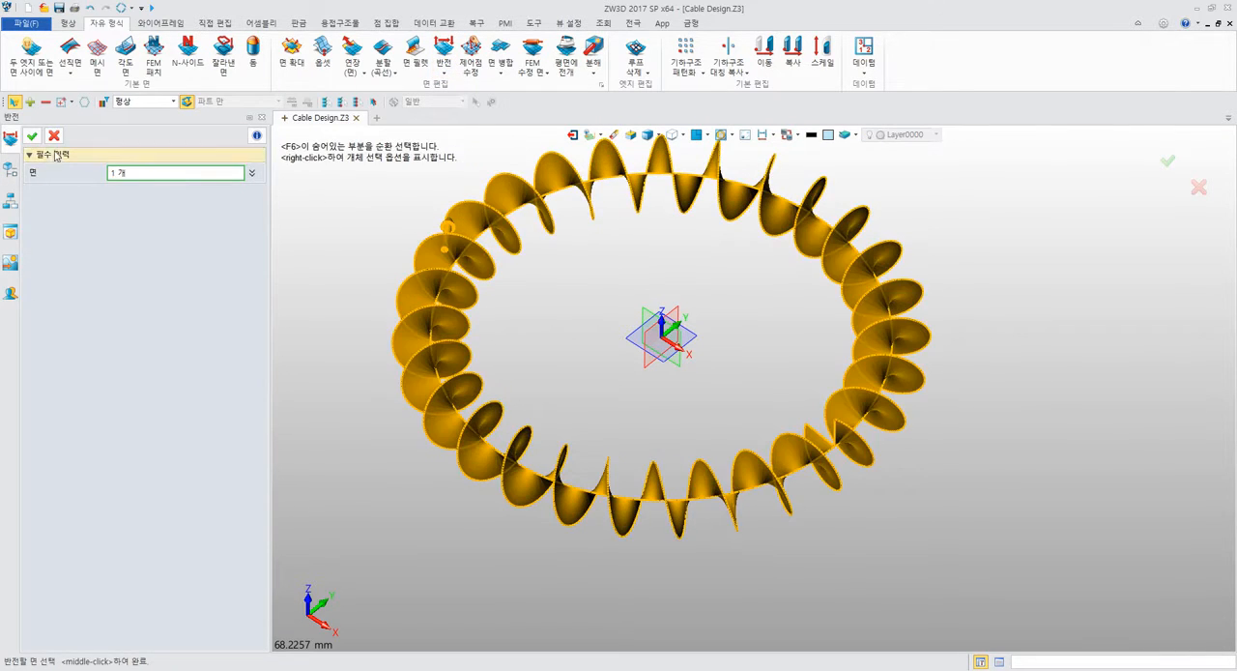
pyautogui.click(32, 135)
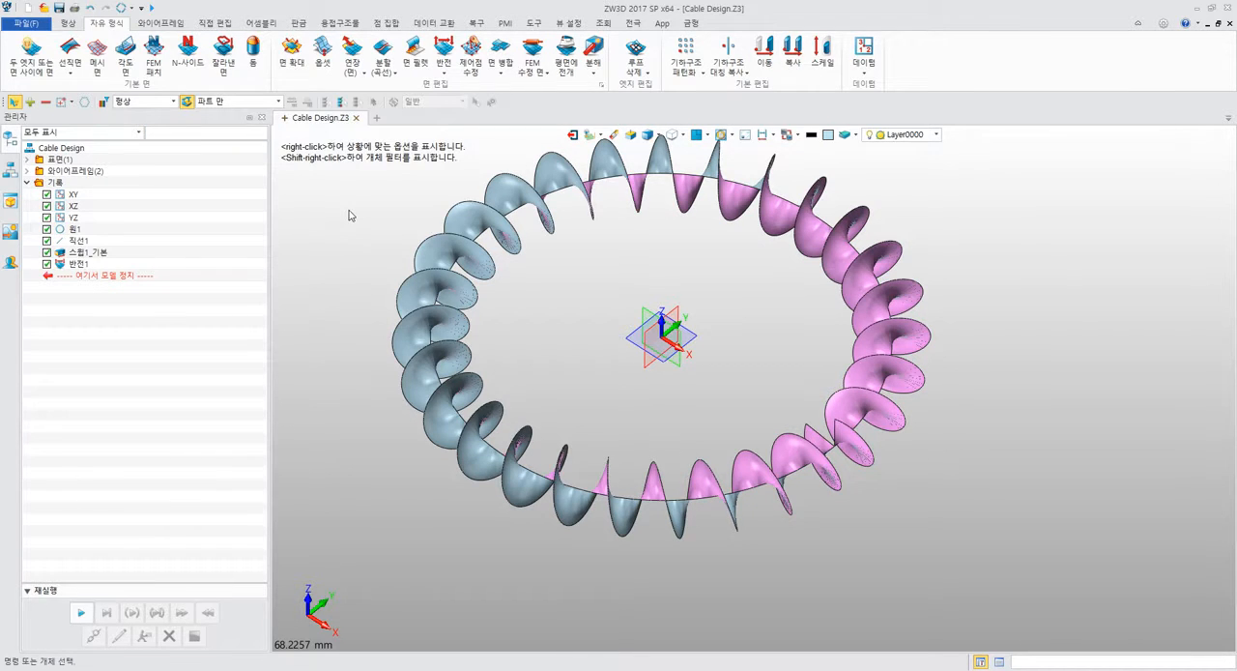
# Undo and redo the face reversal to compare both orientations, finishing with the reversal undone.
pyautogui.hotkey('ctrl', 'z')
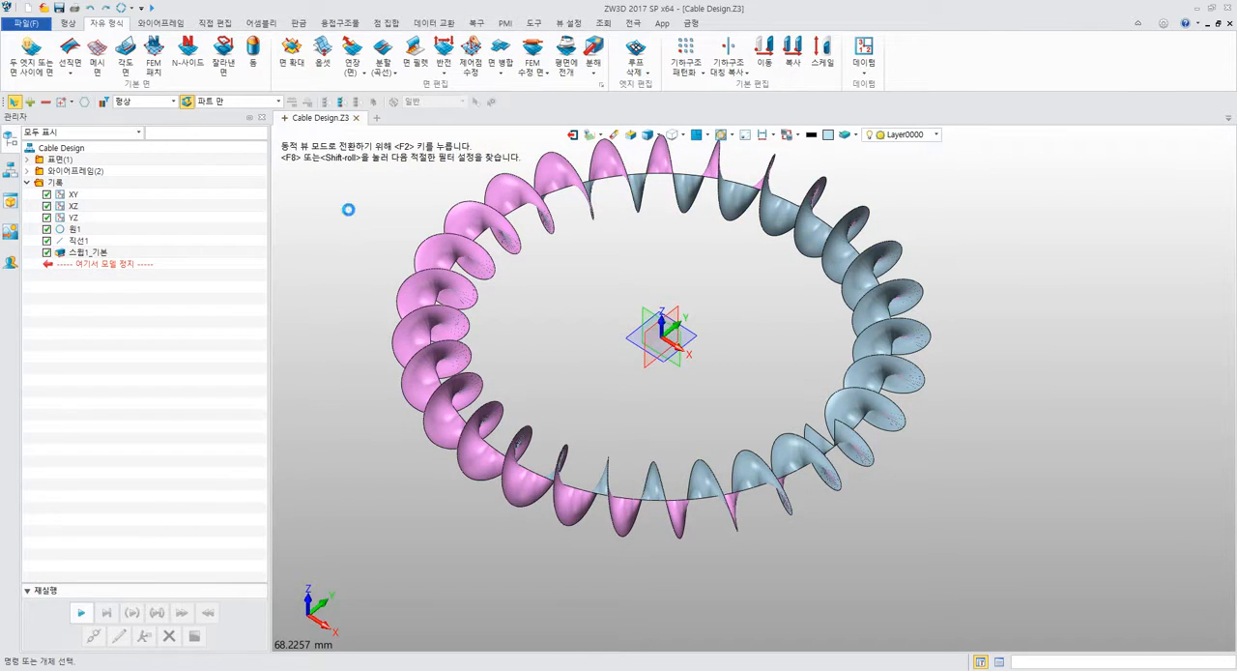
pyautogui.hotkey('ctrl', 'y')
pyautogui.hotkey('ctrl', 'z')
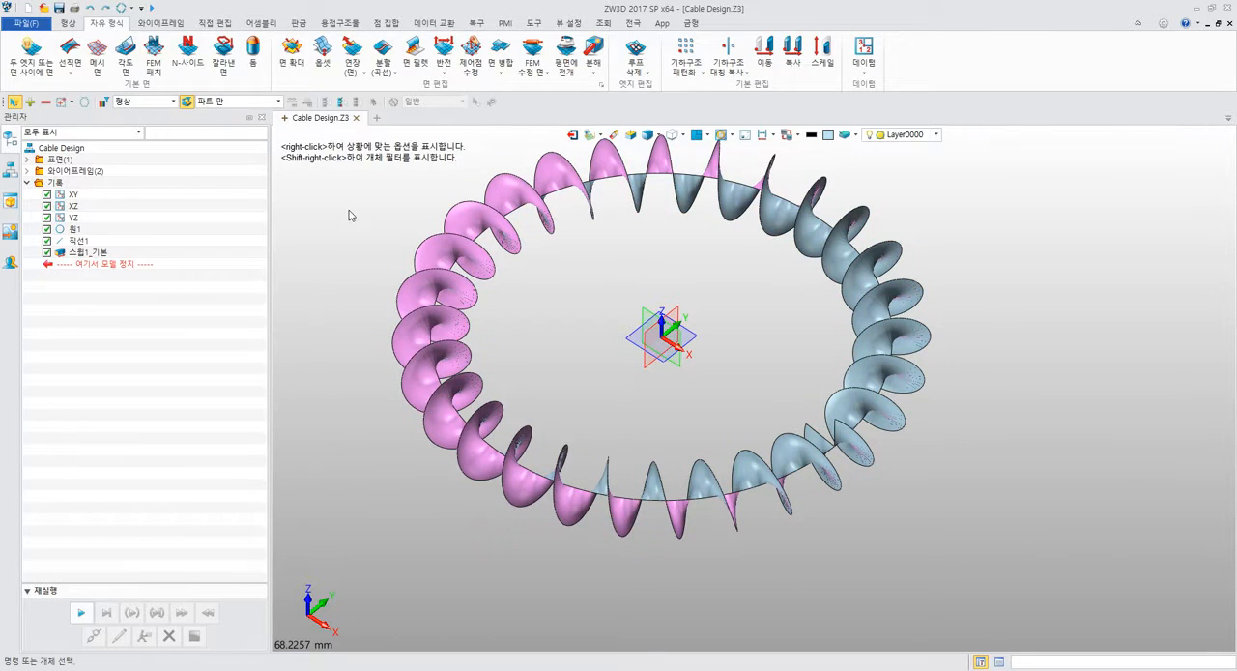
pyautogui.hotkey('ctrl', 'y')
pyautogui.hotkey('ctrl', 'z')
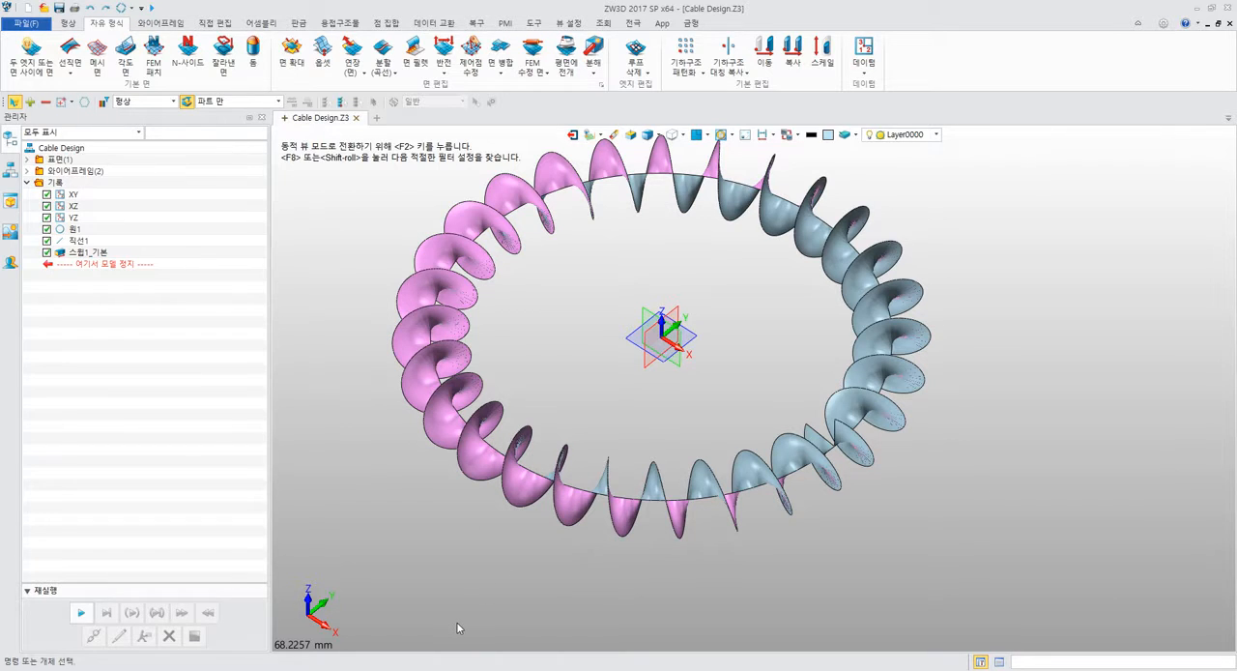
# Switch to Paint and draw a black upright plane crossed by a red horizontal plane with dashed hidden lines.
pyautogui.click(645, 670)
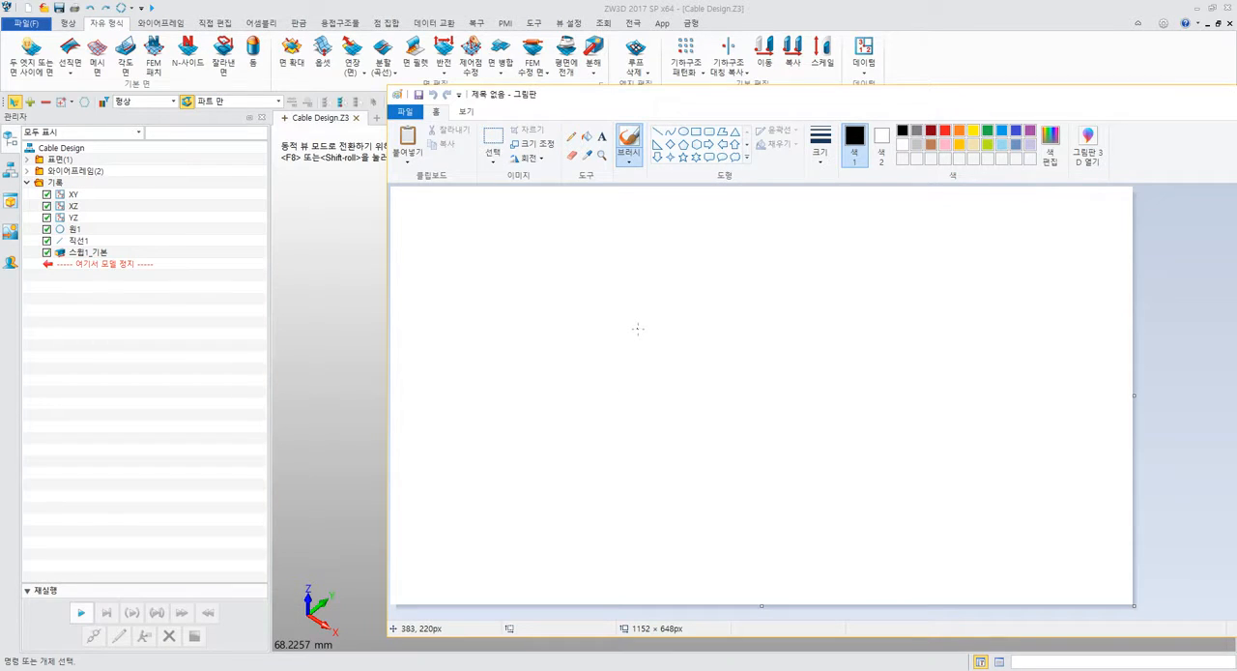
pyautogui.moveTo(638, 249)
pyautogui.mouseDown()
pyautogui.moveTo(690, 310)
pyautogui.moveTo(763, 450)
pyautogui.moveTo(629, 488)
pyautogui.moveTo(613, 335)
pyautogui.moveTo(625, 254)
pyautogui.moveTo(648, 267)
pyautogui.mouseUp()
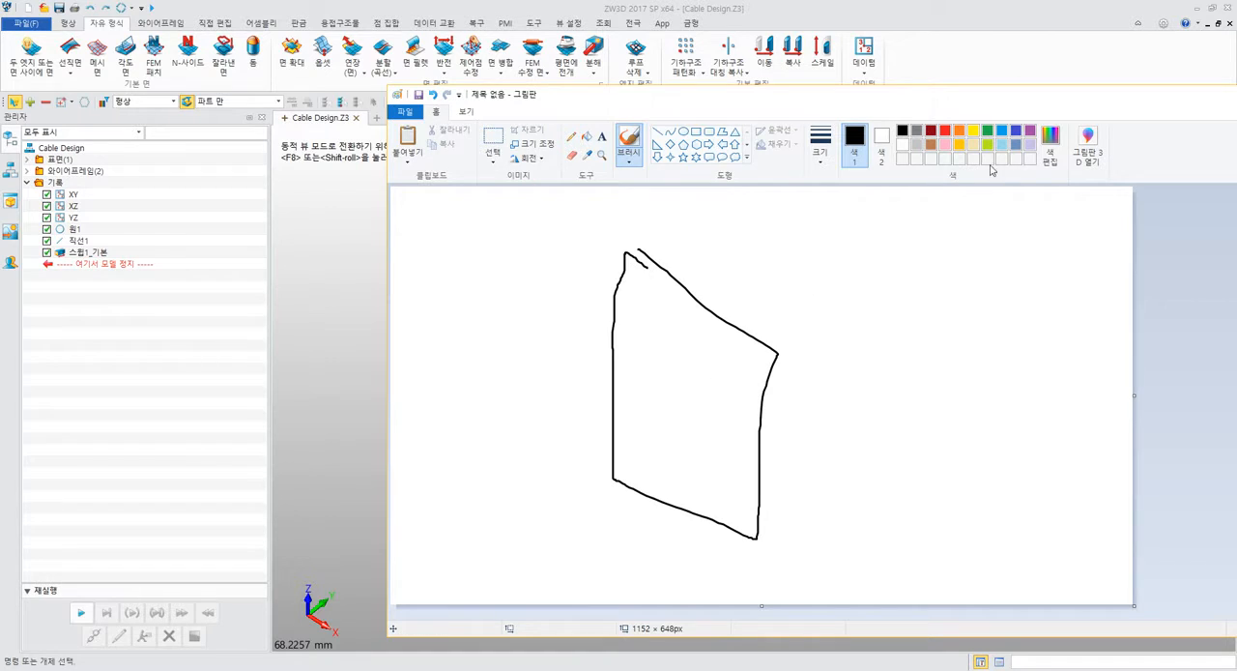
pyautogui.click(945, 130)
pyautogui.moveTo(608, 346)
pyautogui.mouseDown()
pyautogui.moveTo(490, 366)
pyautogui.moveTo(618, 445)
pyautogui.moveTo(875, 414)
pyautogui.moveTo(787, 324)
pyautogui.moveTo(627, 343)
pyautogui.moveTo(749, 427)
pyautogui.mouseUp()
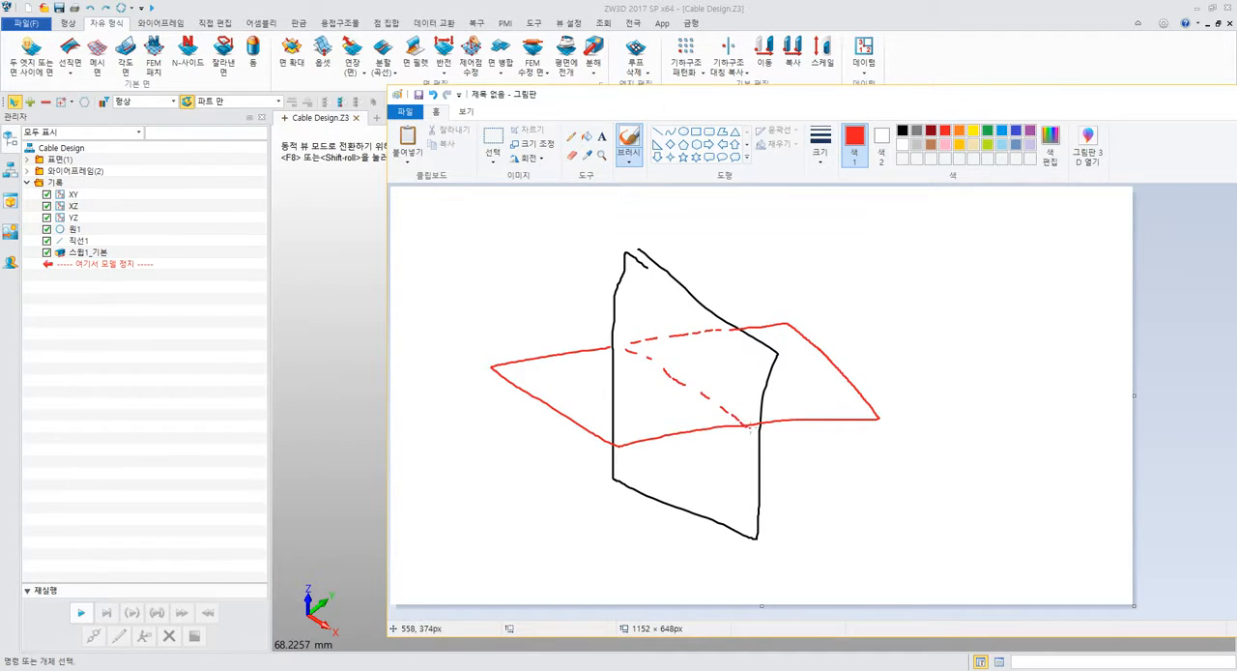
pyautogui.click(67, 22)
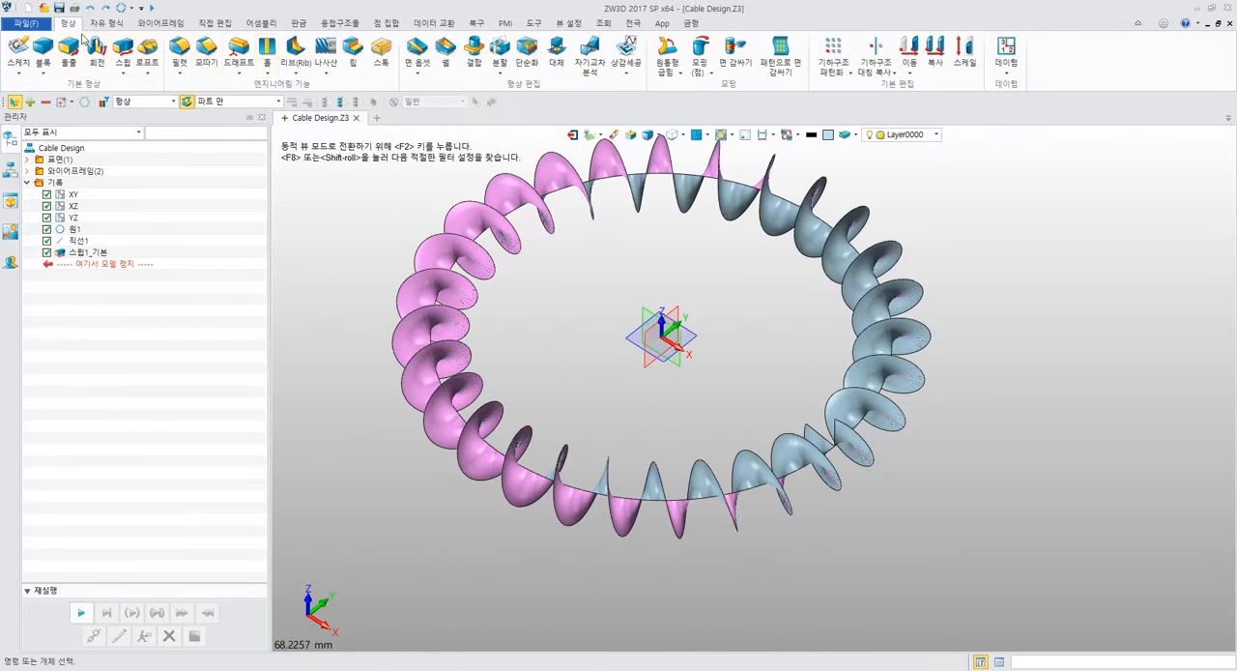
pyautogui.click(473, 54)
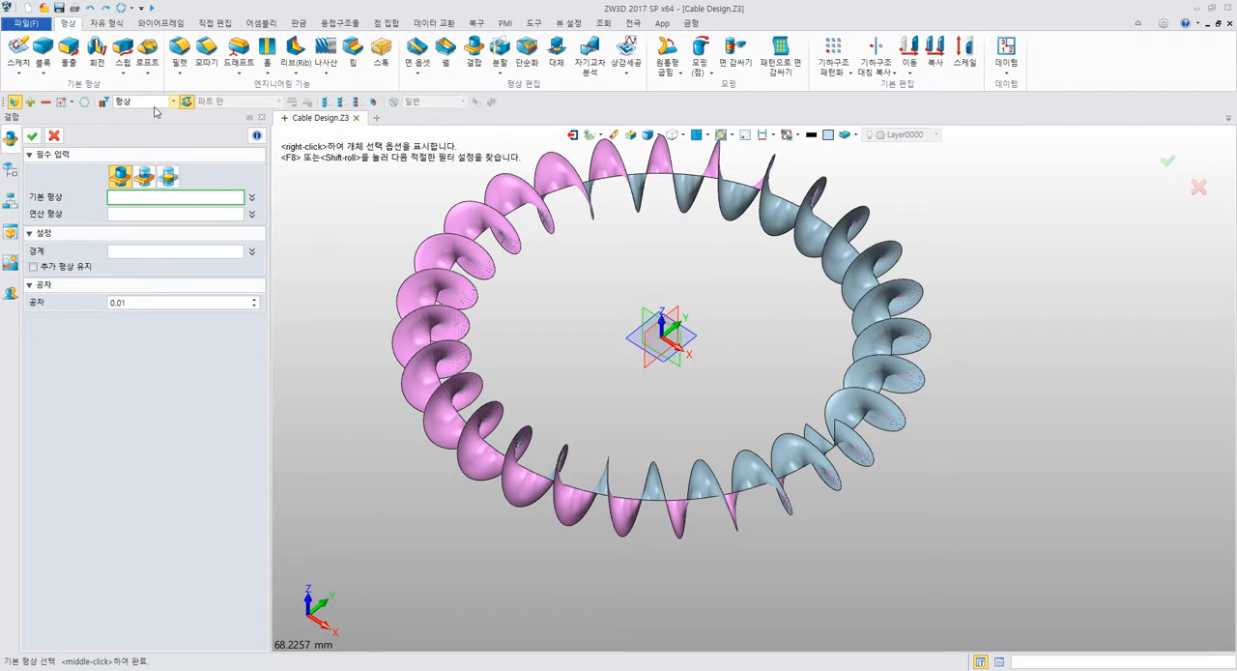
pyautogui.click(152, 211)
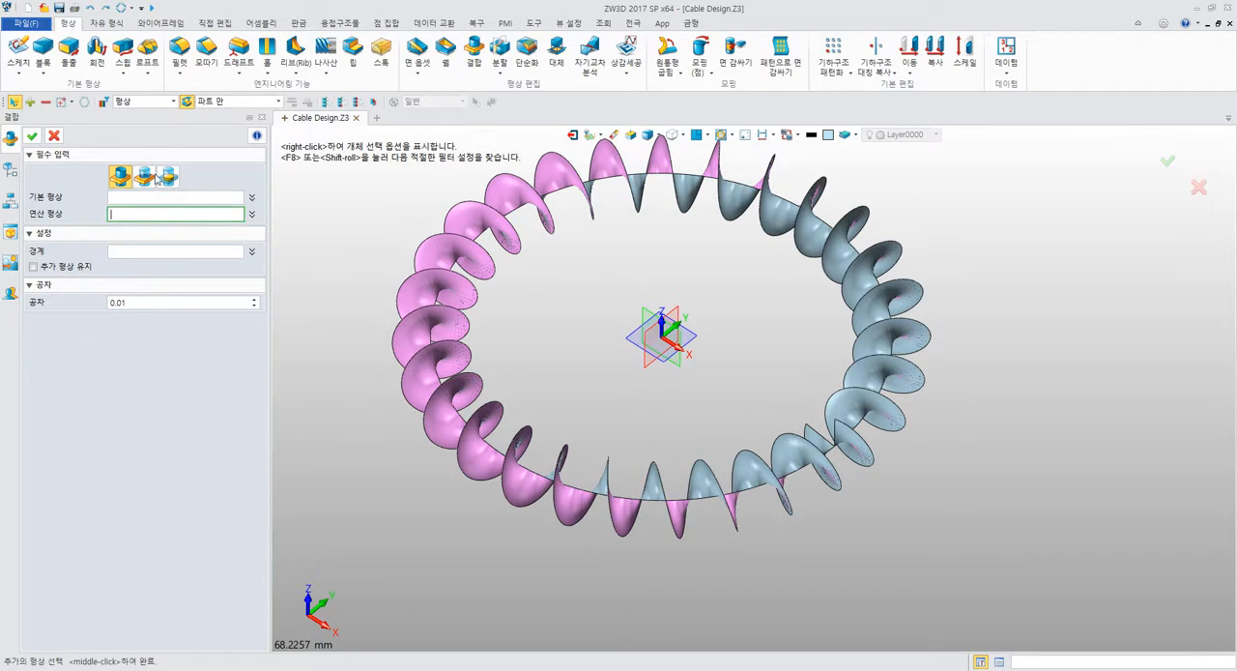
pyautogui.click(152, 100)
pyautogui.click(152, 100)
pyautogui.press('Escape')
# Return to the Paint sketch and mark the regions around the crossing planes with orange, blue and purple corner strokes.
pyautogui.hotkey('alt', 'Tab')
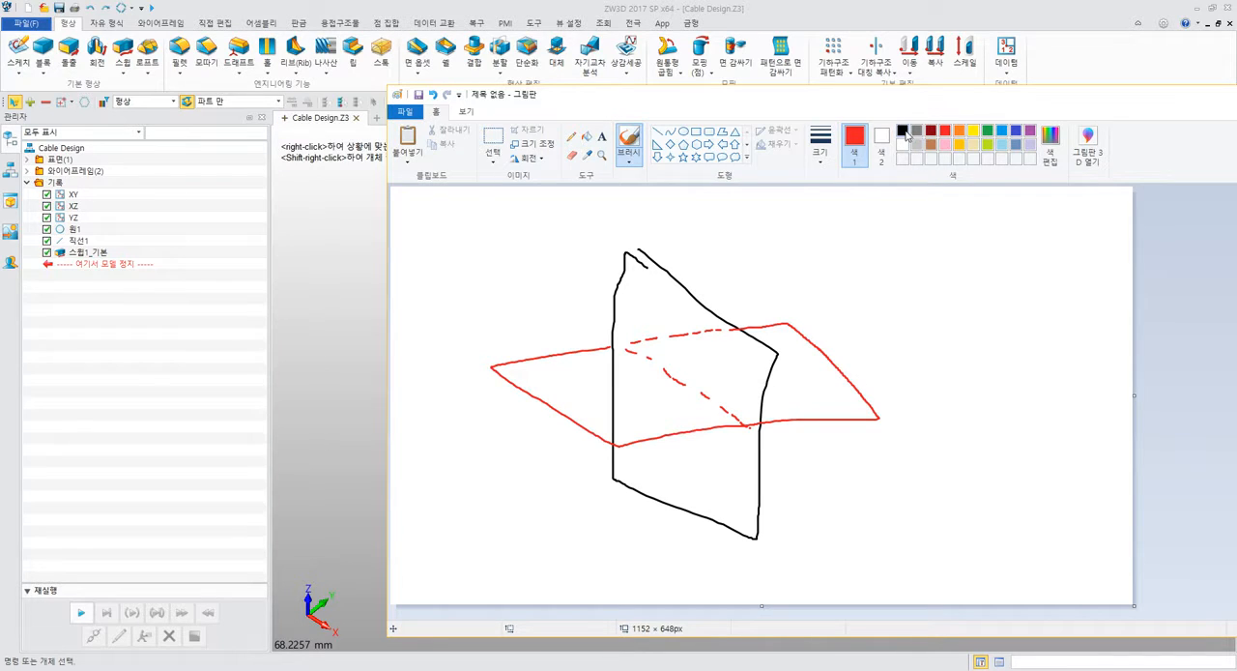
pyautogui.click(959, 131)
pyautogui.moveTo(749, 356)
pyautogui.mouseDown()
pyautogui.moveTo(749, 404)
pyautogui.moveTo(627, 421)
pyautogui.mouseUp()
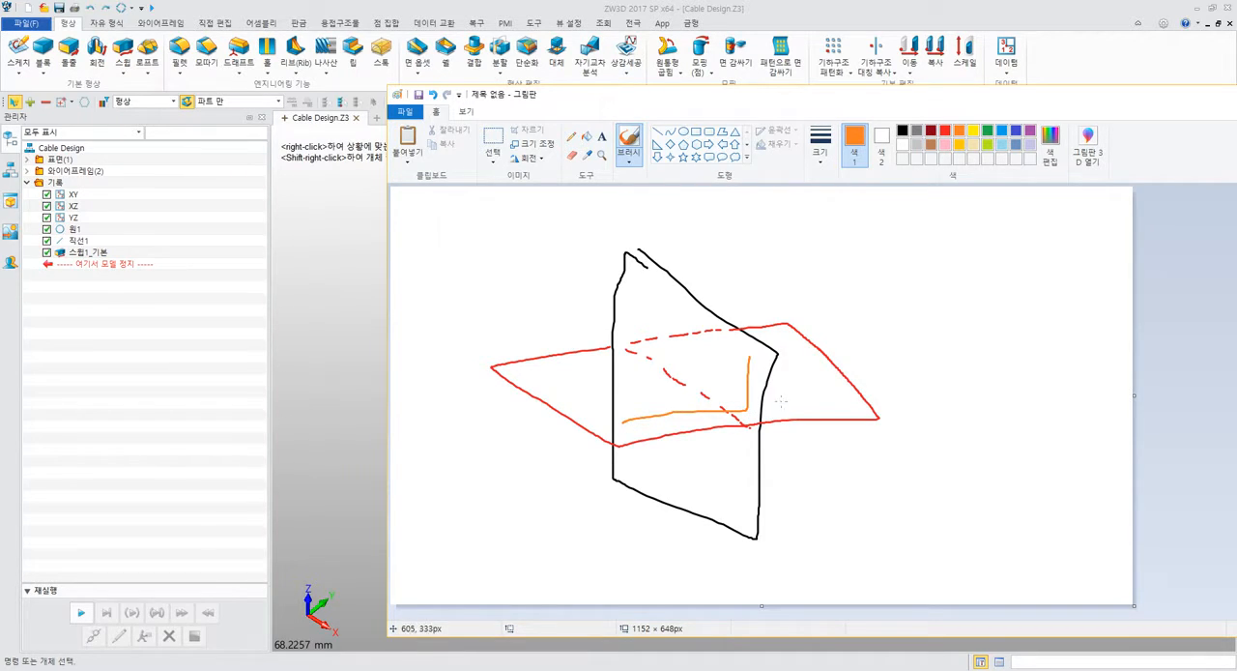
pyautogui.click(1015, 131)
pyautogui.moveTo(787, 353)
pyautogui.mouseDown()
pyautogui.moveTo(771, 404)
pyautogui.moveTo(848, 399)
pyautogui.mouseUp()
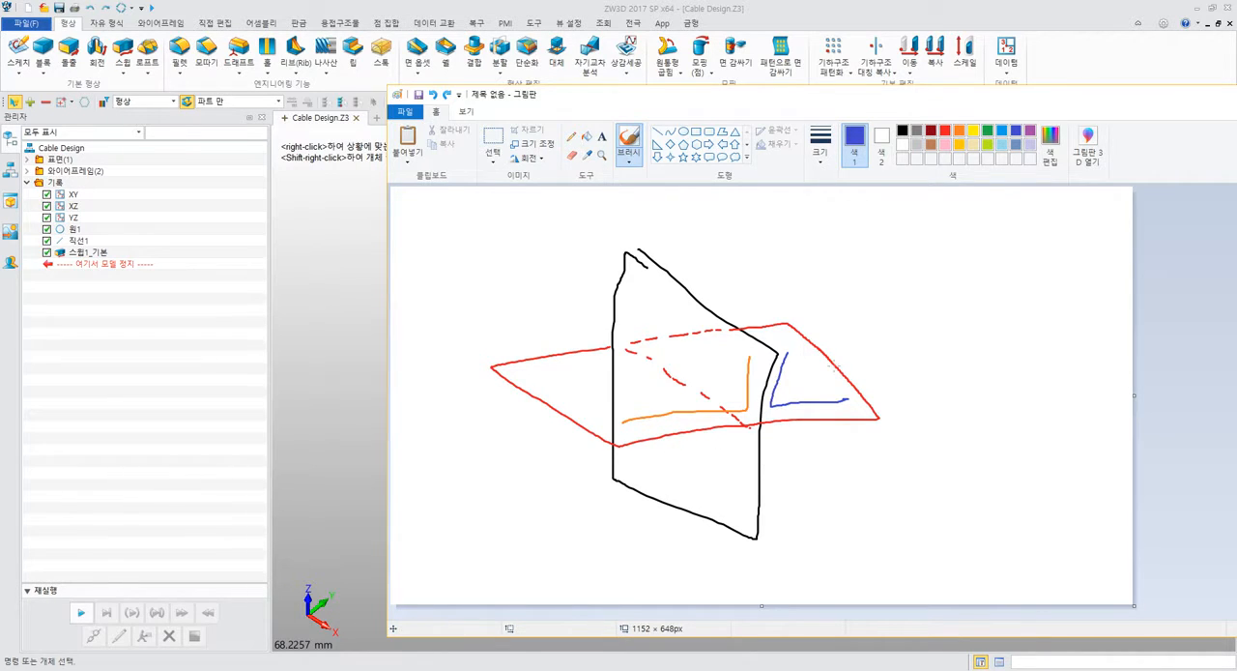
pyautogui.click(1030, 132)
pyautogui.moveTo(641, 453)
pyautogui.mouseDown()
pyautogui.moveTo(746, 436)
pyautogui.moveTo(744, 504)
pyautogui.mouseUp()
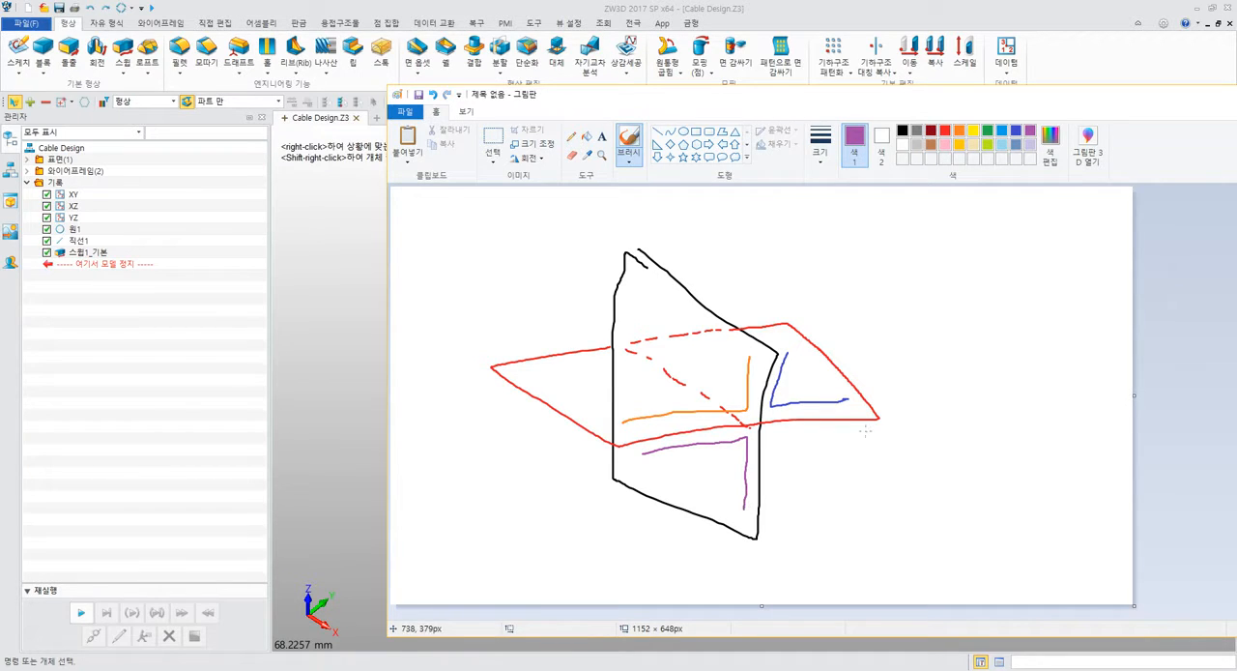
pyautogui.moveTo(864, 431)
pyautogui.mouseDown()
pyautogui.moveTo(783, 434)
pyautogui.moveTo(776, 520)
pyautogui.mouseUp()
pyautogui.click(359, 257)
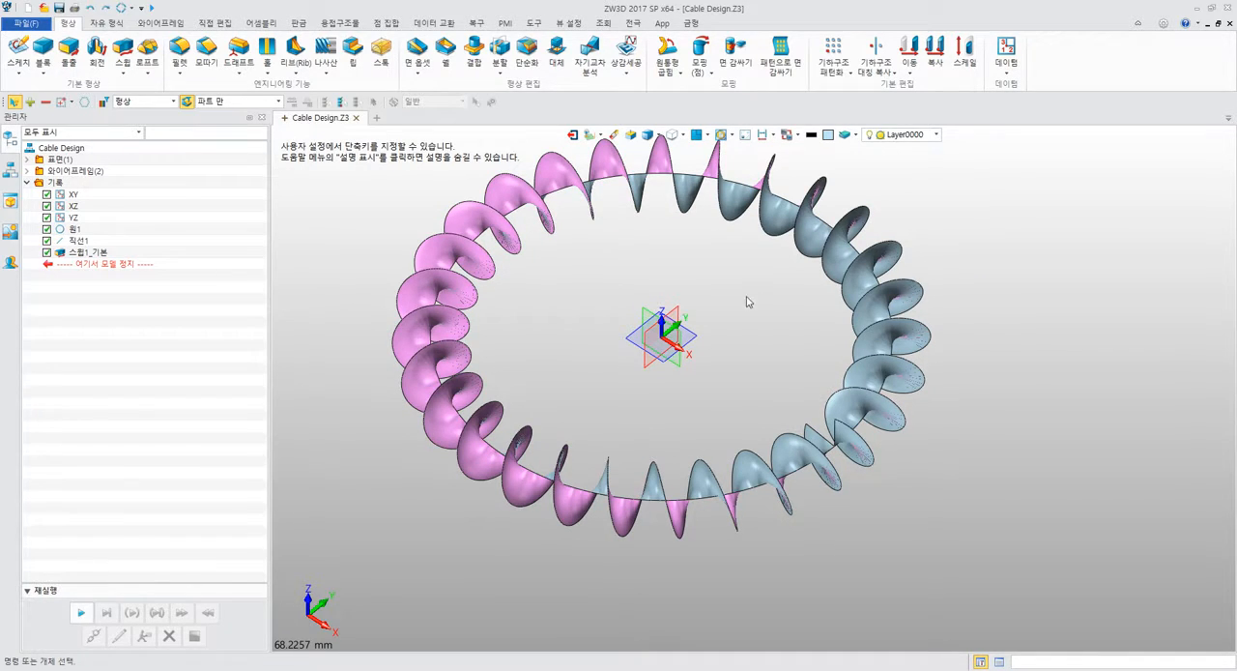
# Extract a wireframe edge (엣지) curve from the outer coiled edge of the sweep surface.
pyautogui.moveTo(766, 286); pyautogui.dragTo(783, 340, button='middle')
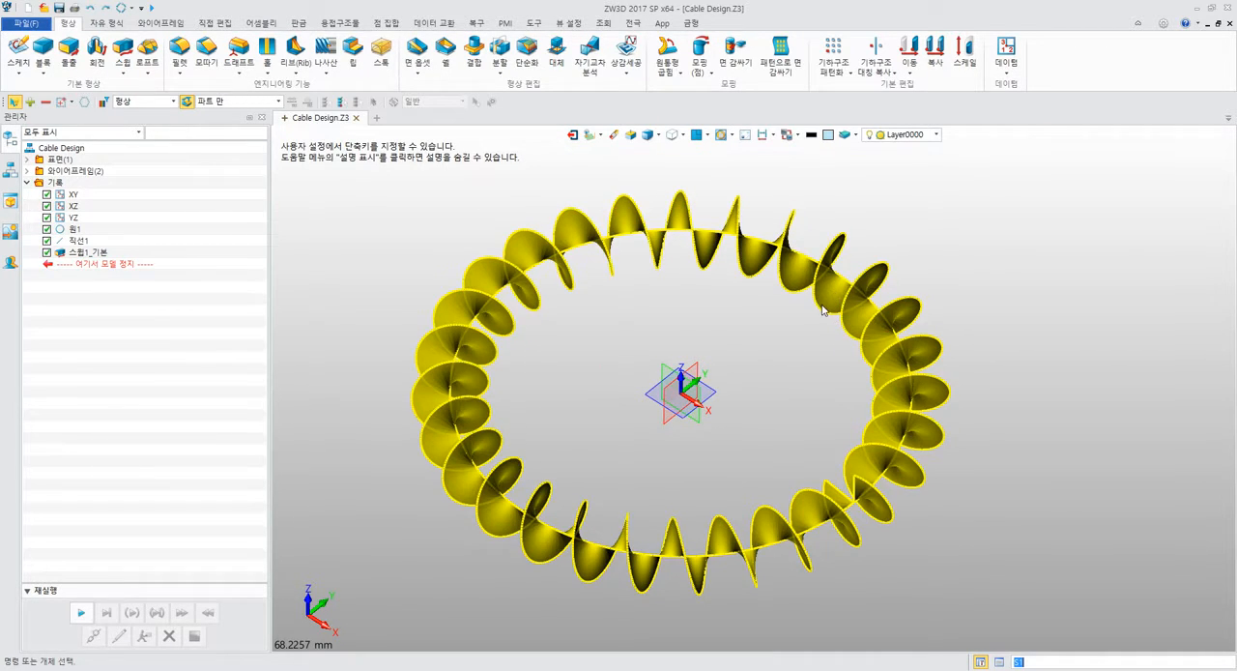
pyautogui.scroll(6, 806, 320)
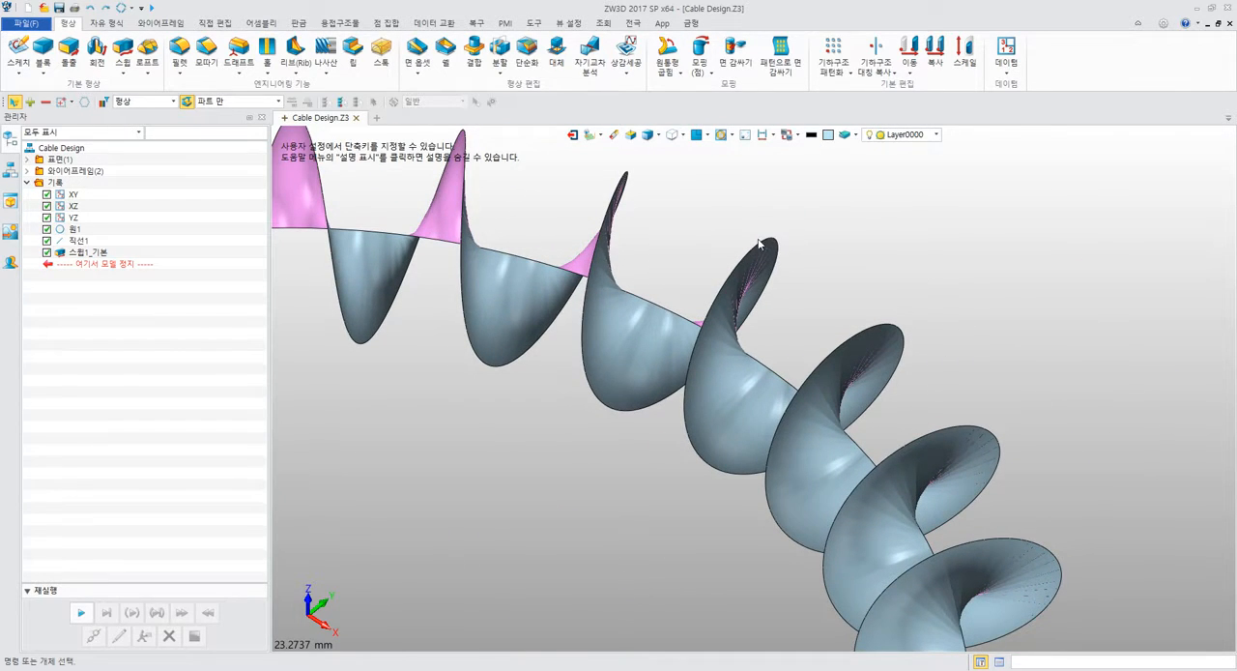
pyautogui.click(590, 391)
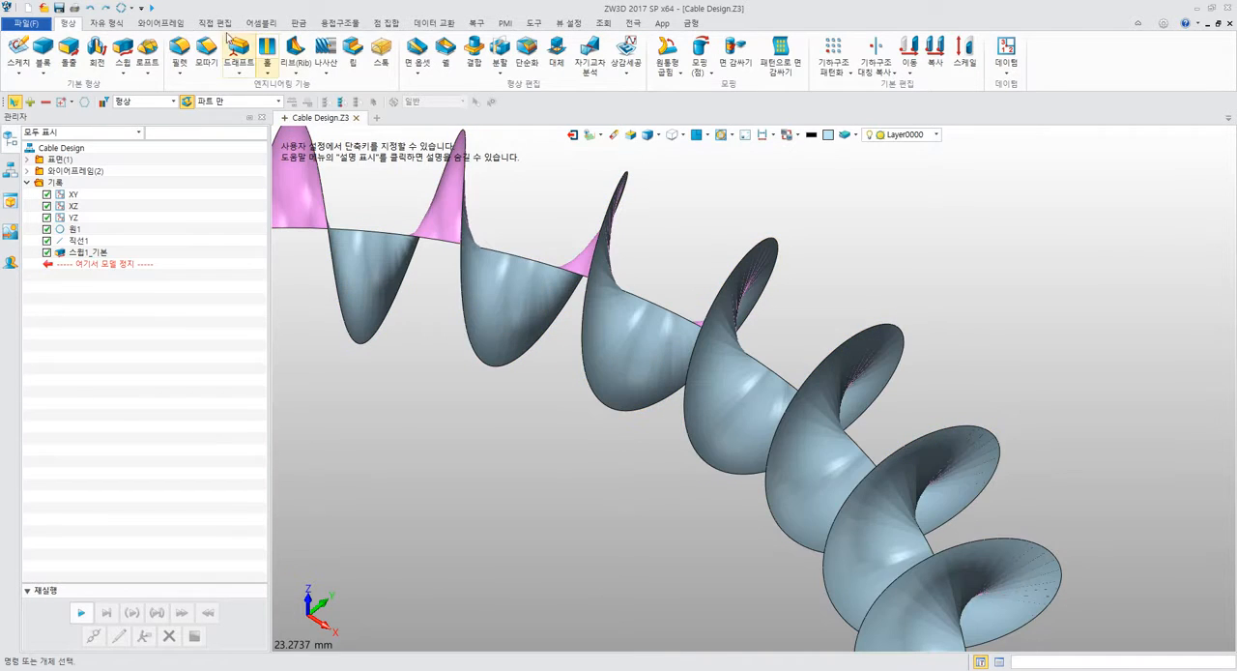
pyautogui.click(108, 23)
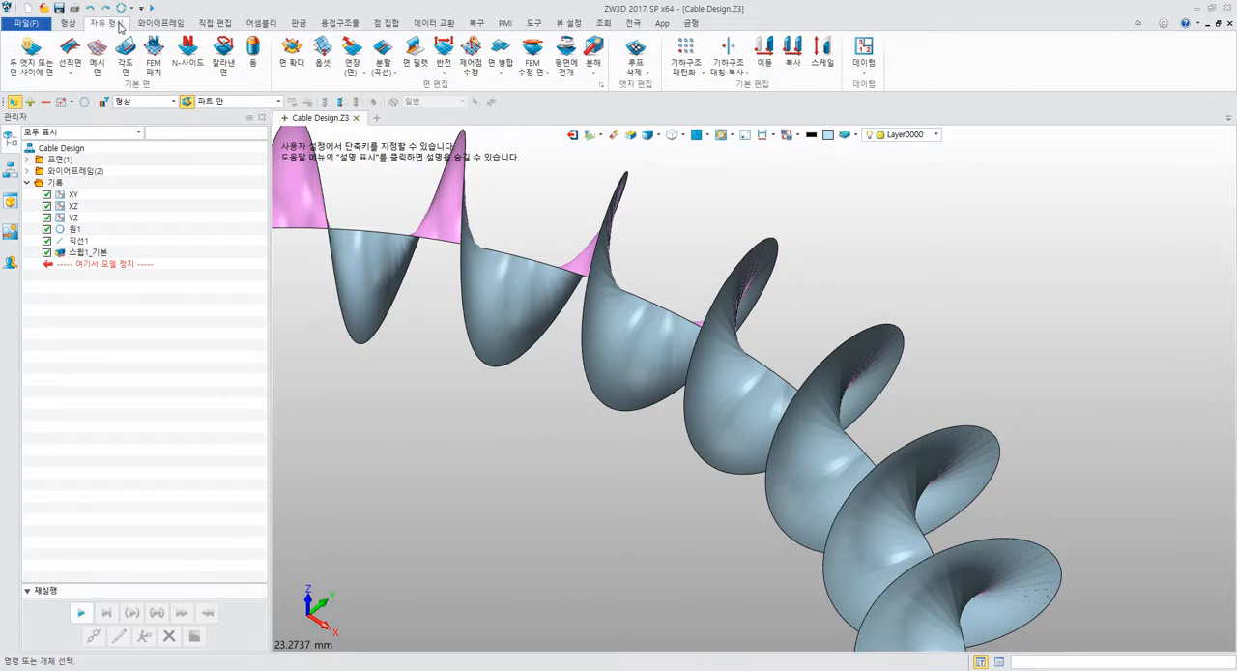
pyautogui.click(164, 23)
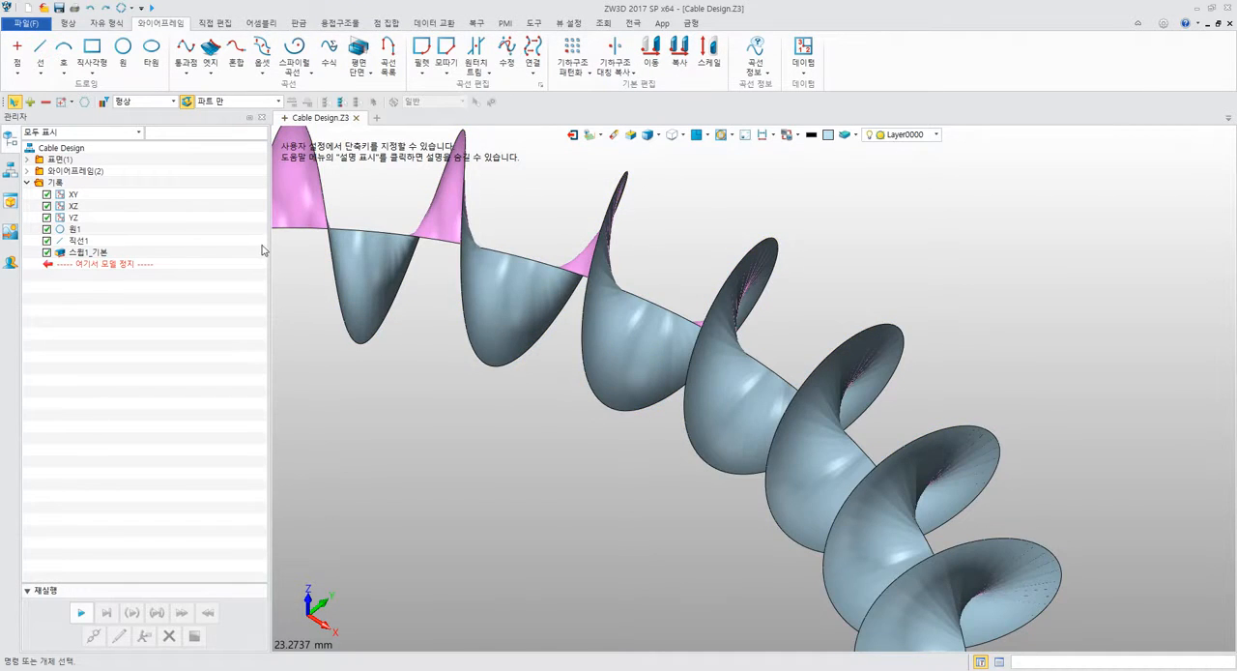
pyautogui.moveTo(367, 324); pyautogui.dragTo(471, 351, button='middle')
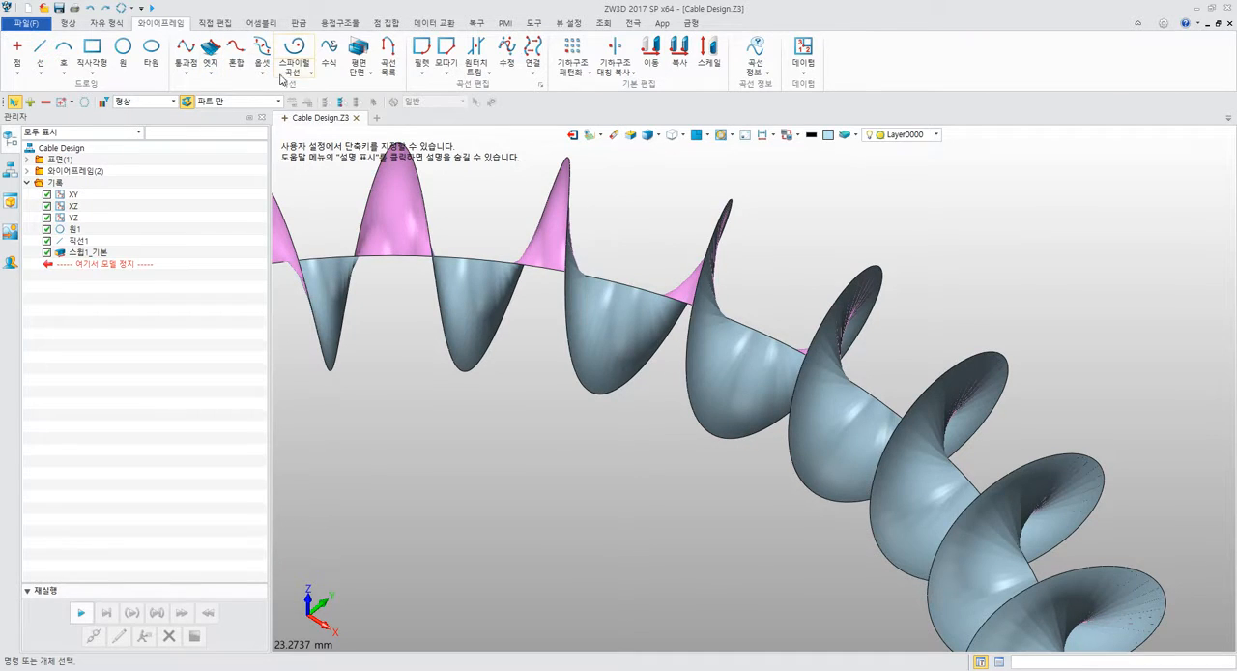
pyautogui.click(212, 69)
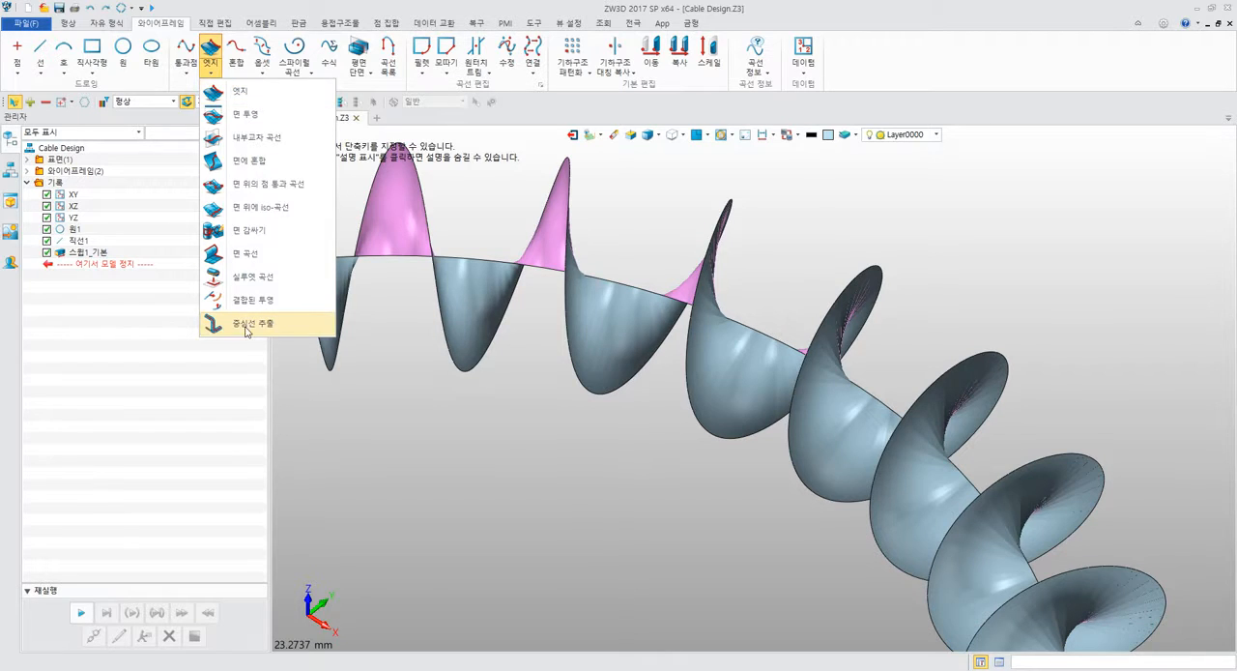
pyautogui.click(234, 91)
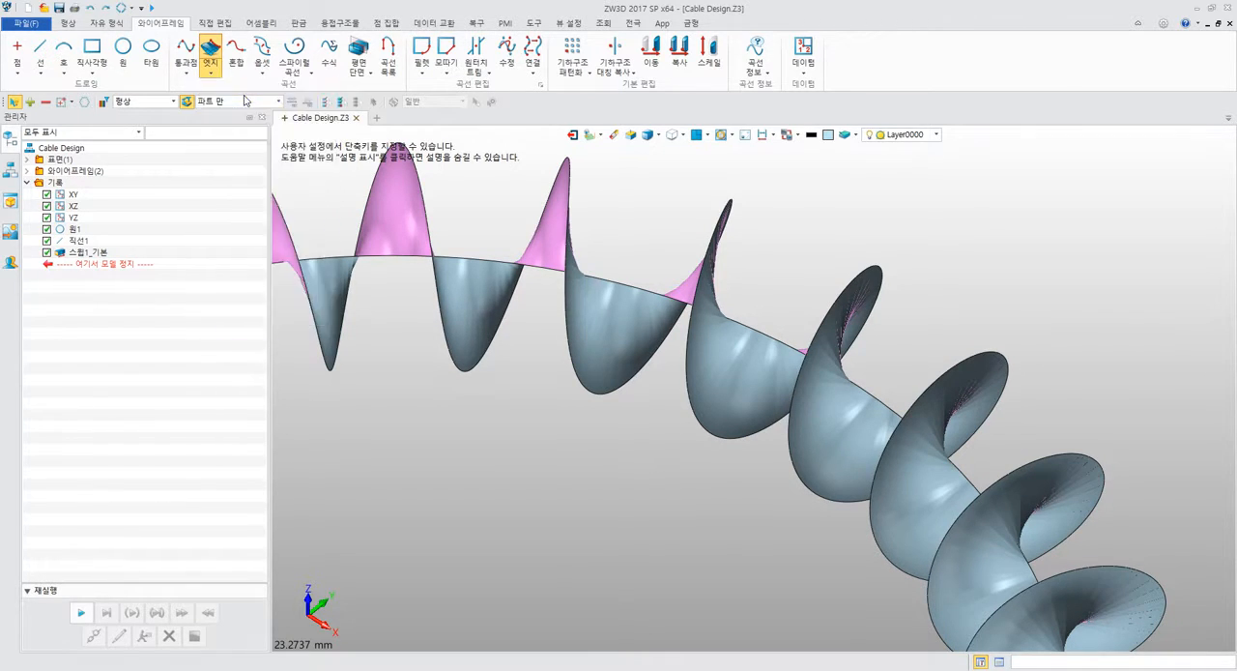
pyautogui.moveTo(517, 176); pyautogui.dragTo(540, 199, button='middle')
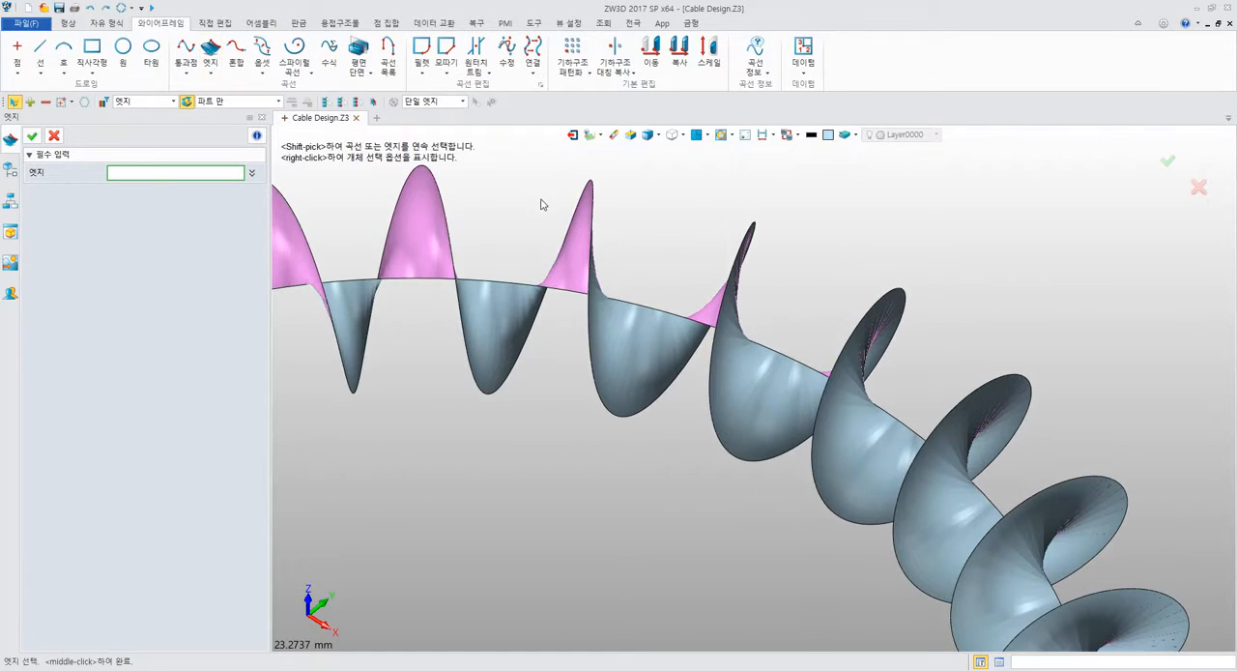
pyautogui.click(591, 182)
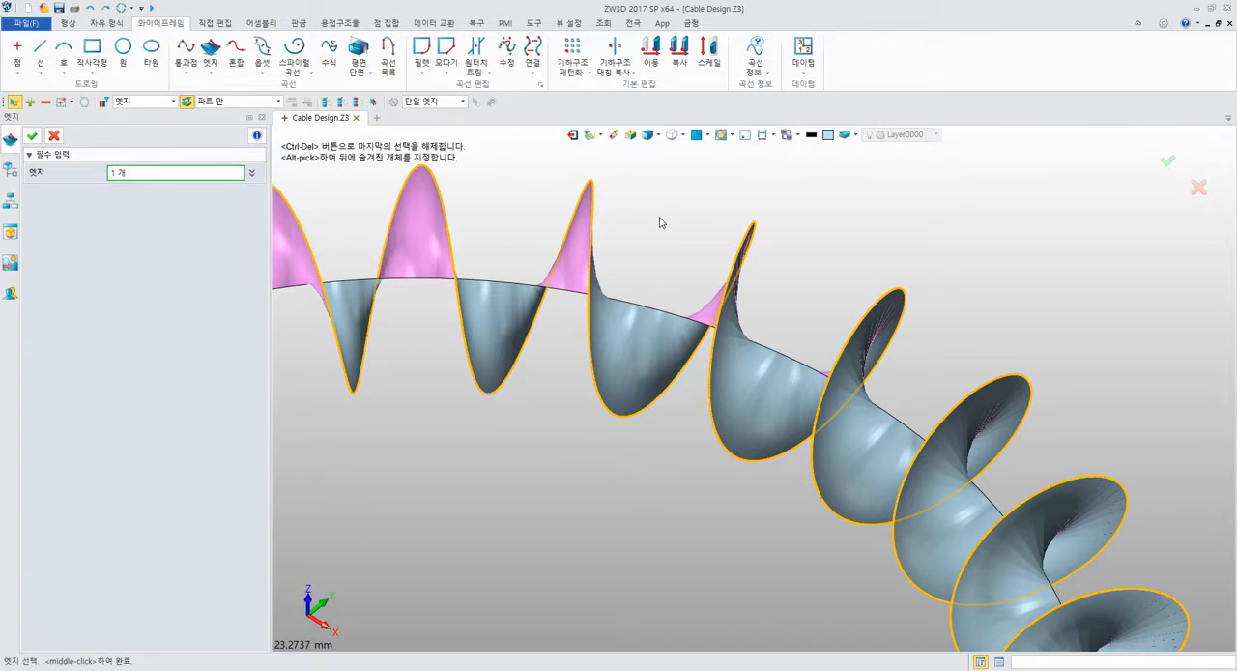
pyautogui.click(34, 139)
# List the wireframe entities of the model and highlight the extracted coiled edge curve among them.
pyautogui.scroll(-4, 469, 206)
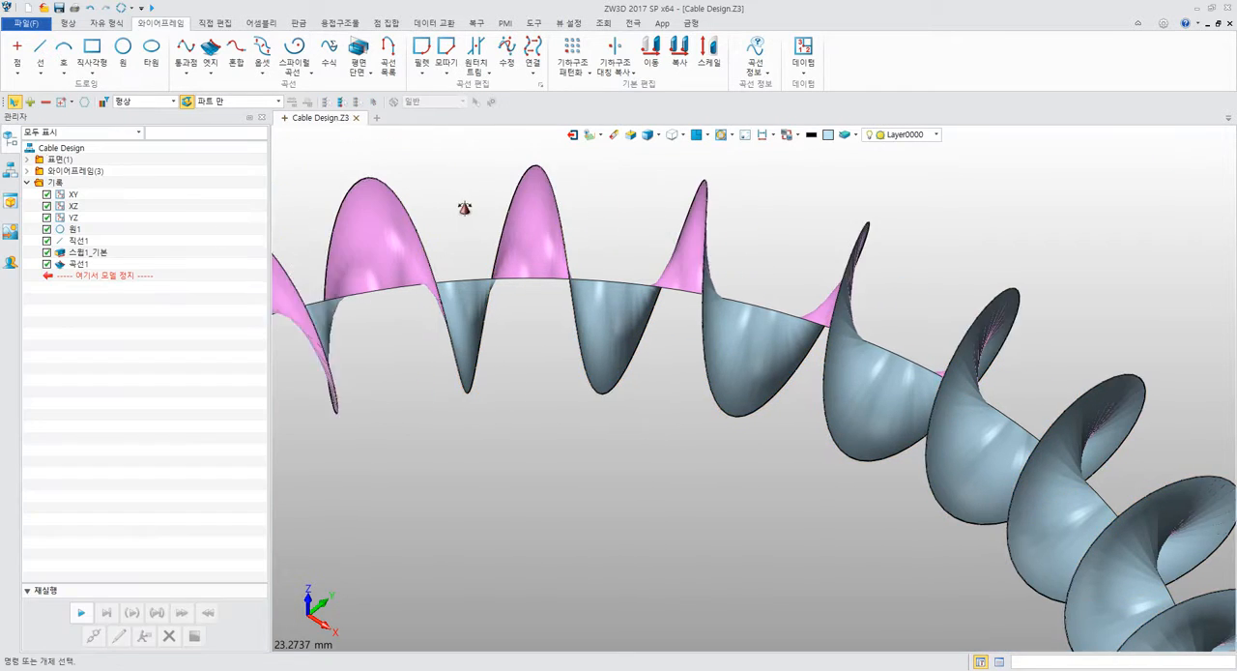
pyautogui.scroll(-3, 475, 208)
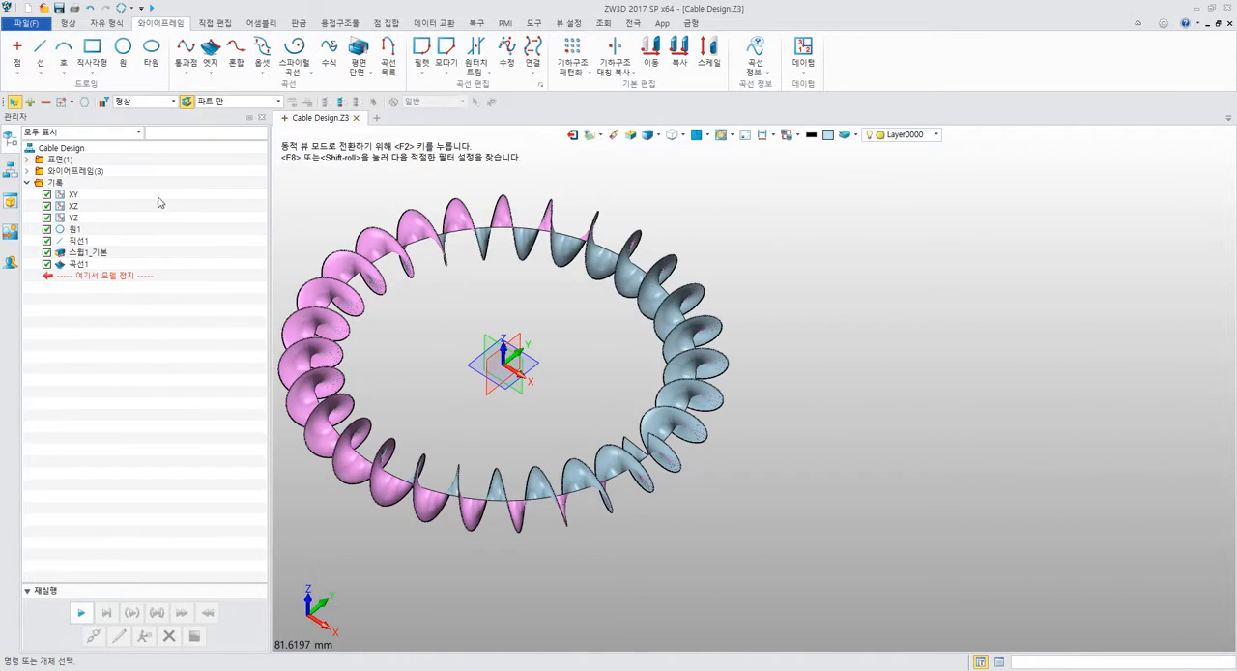
pyautogui.moveTo(371, 210); pyautogui.dragTo(468, 228, button='middle')
pyautogui.click(27, 171)
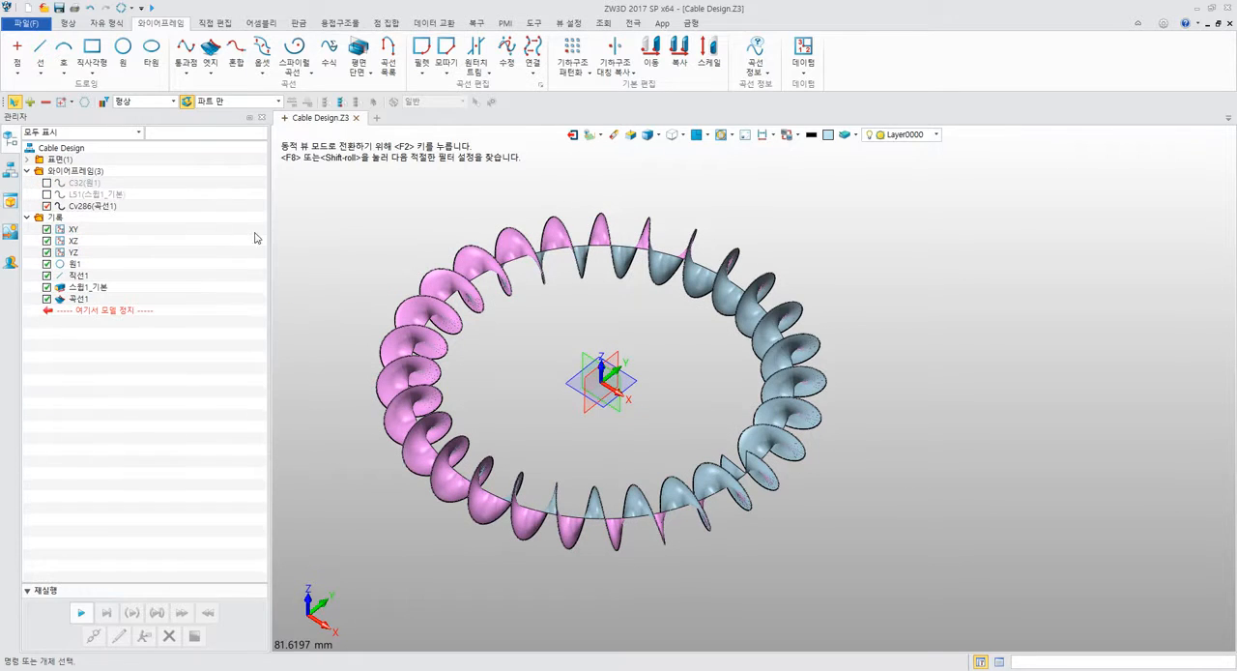
pyautogui.click(96, 207)
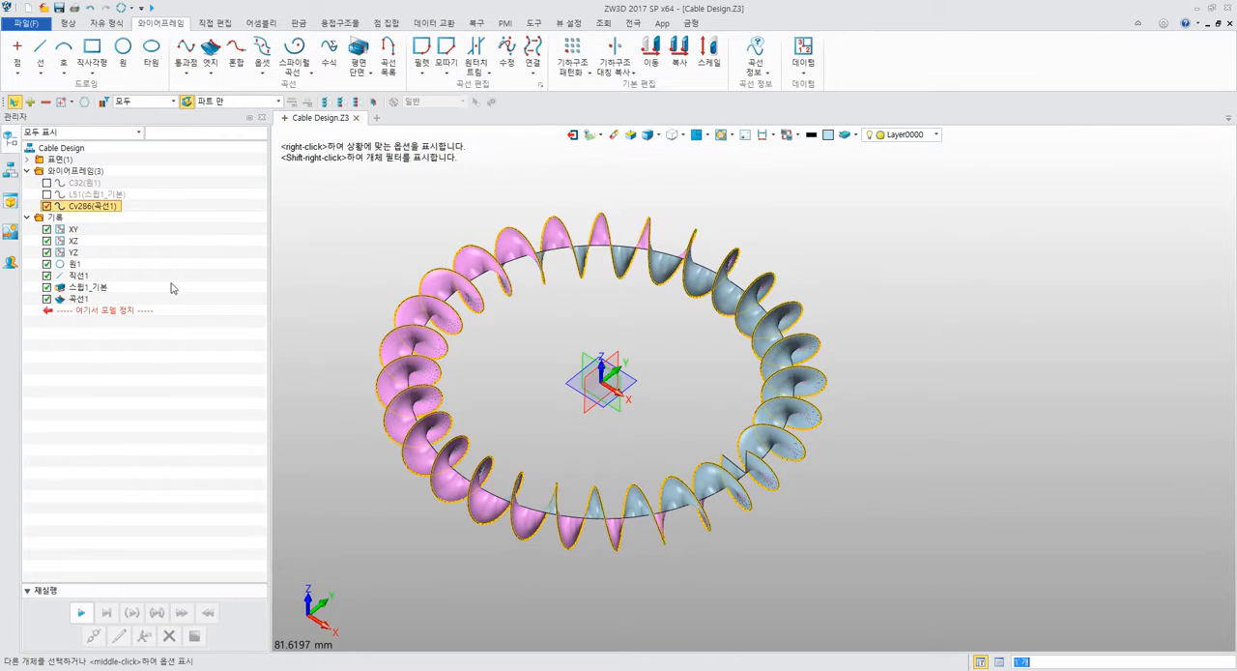
pyautogui.rightClick(235, 299)
pyautogui.press('Escape')
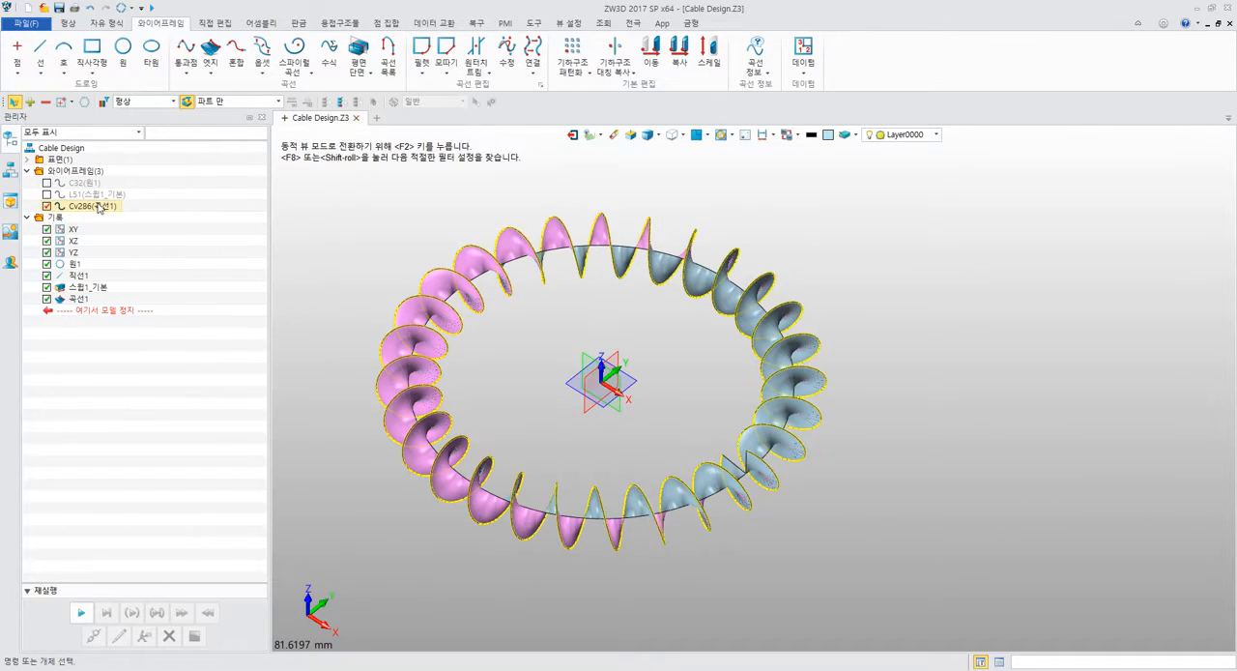
# List the surface entities and examine how the circle, line and sweep entries are grouped compared with the history.
pyautogui.moveTo(358, 254); pyautogui.dragTo(371, 215, button='right')
pyautogui.click(372, 219)
pyautogui.click(27, 158)
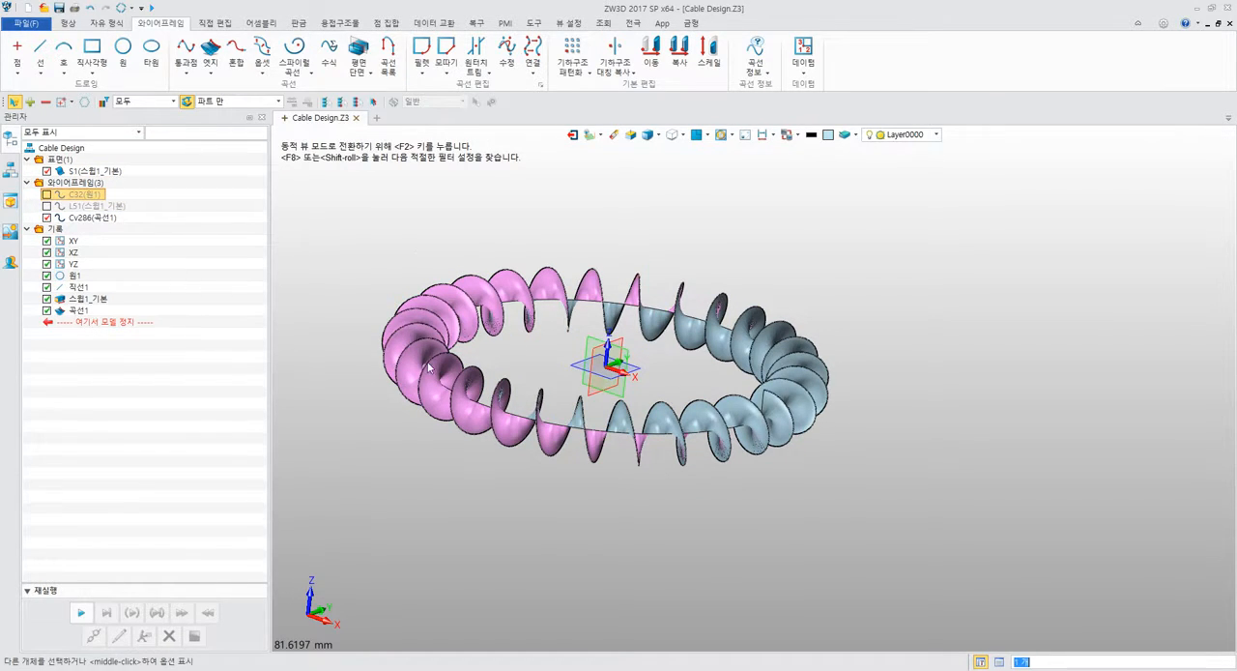
pyautogui.click(92, 205)
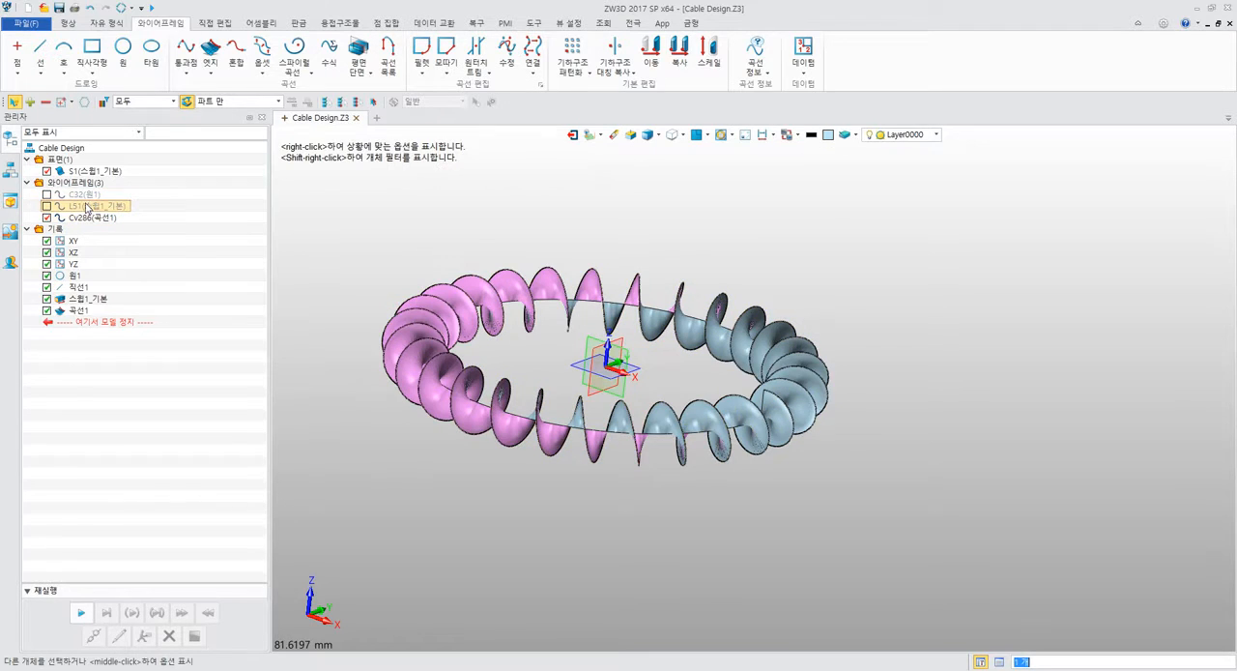
pyautogui.click(85, 302)
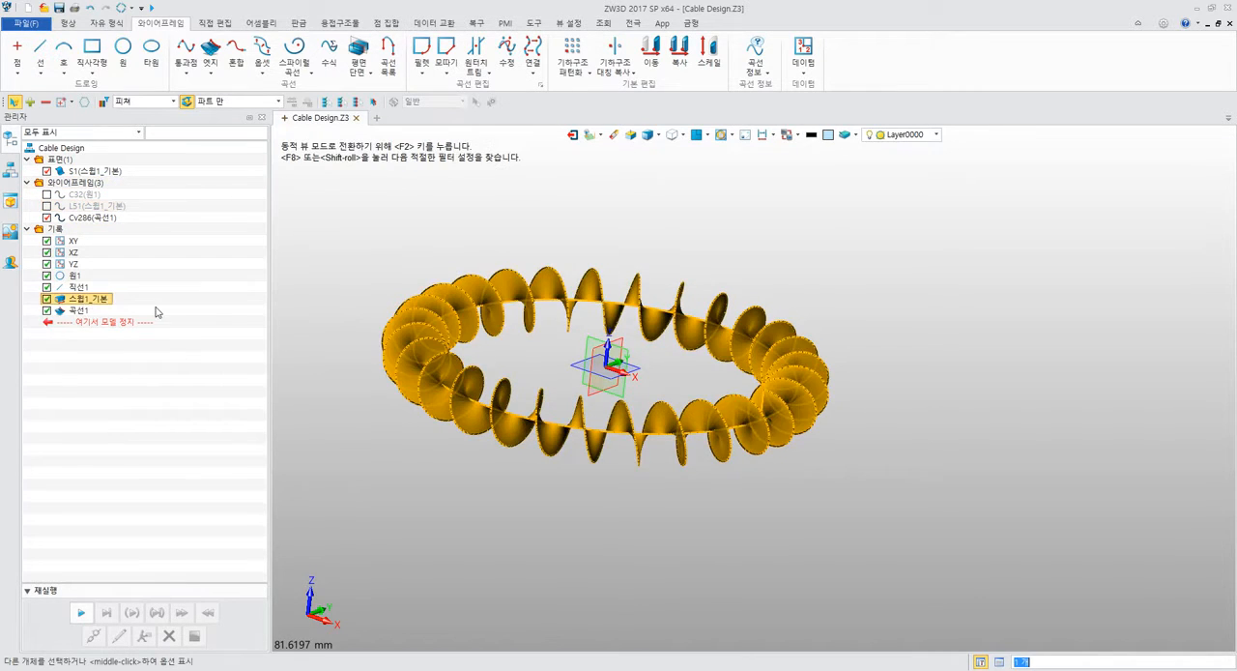
pyautogui.click(157, 309)
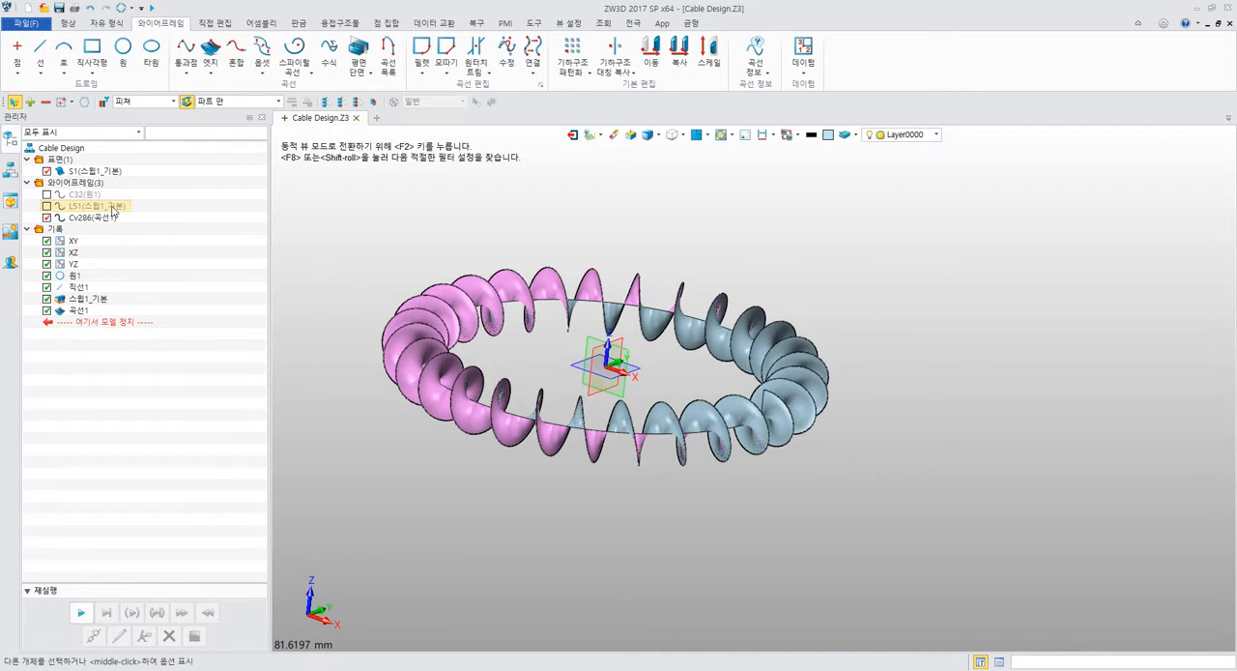
pyautogui.click(112, 207)
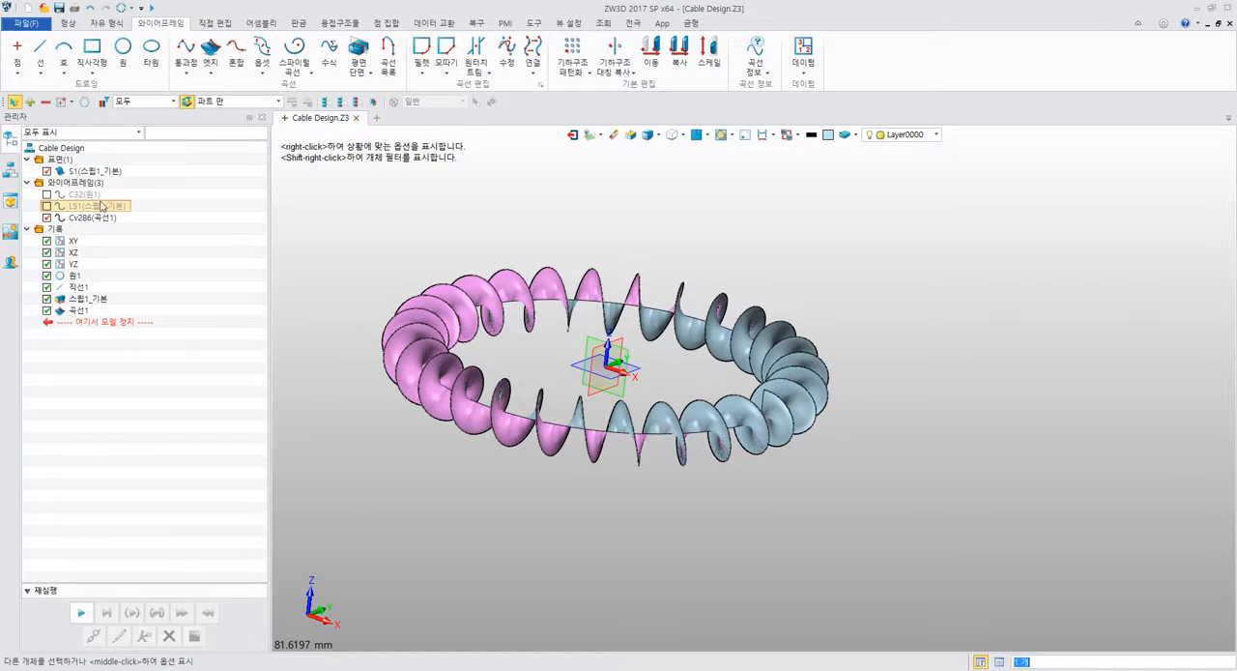
pyautogui.click(94, 197)
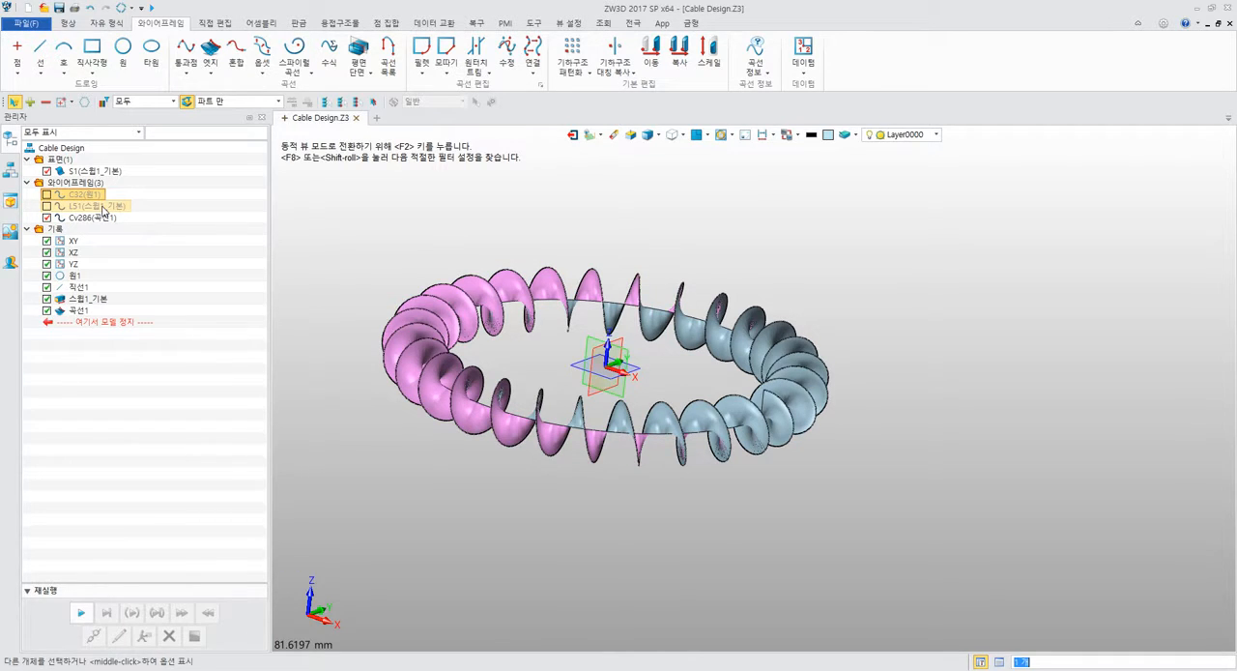
pyautogui.click(104, 206)
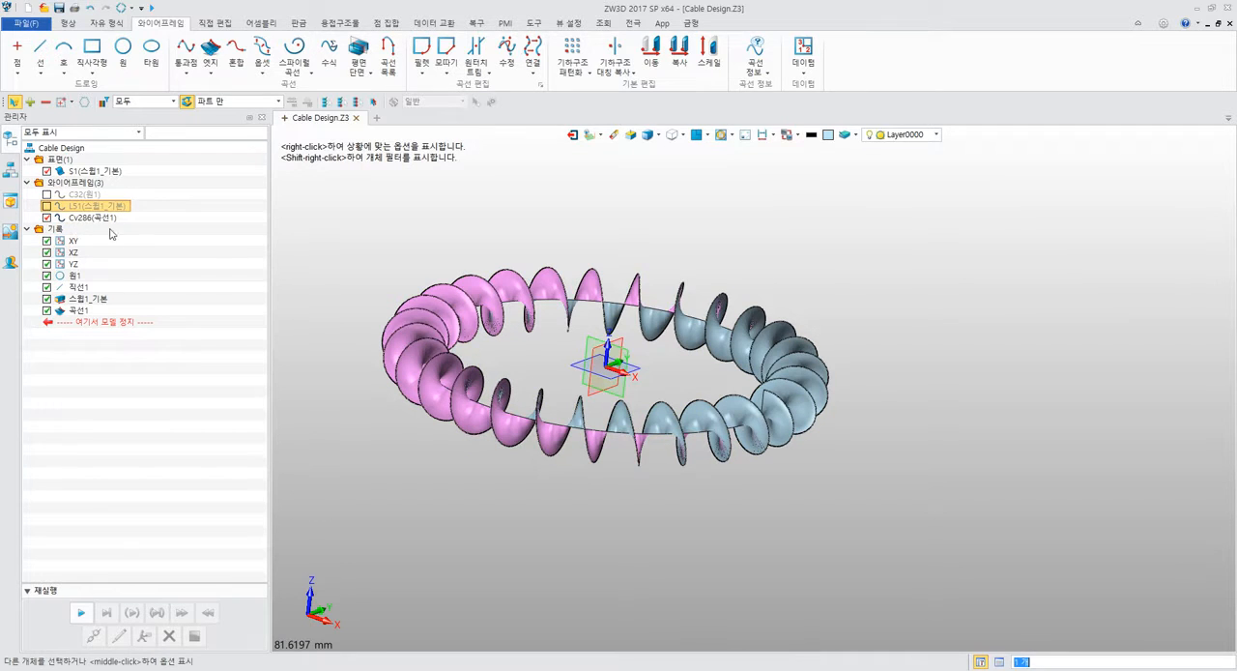
# Hide the swept surface that the coiled edge curve was extracted from.
pyautogui.click(199, 232)
pyautogui.moveTo(300, 224); pyautogui.dragTo(493, 273, button='middle')
pyautogui.click(47, 171)
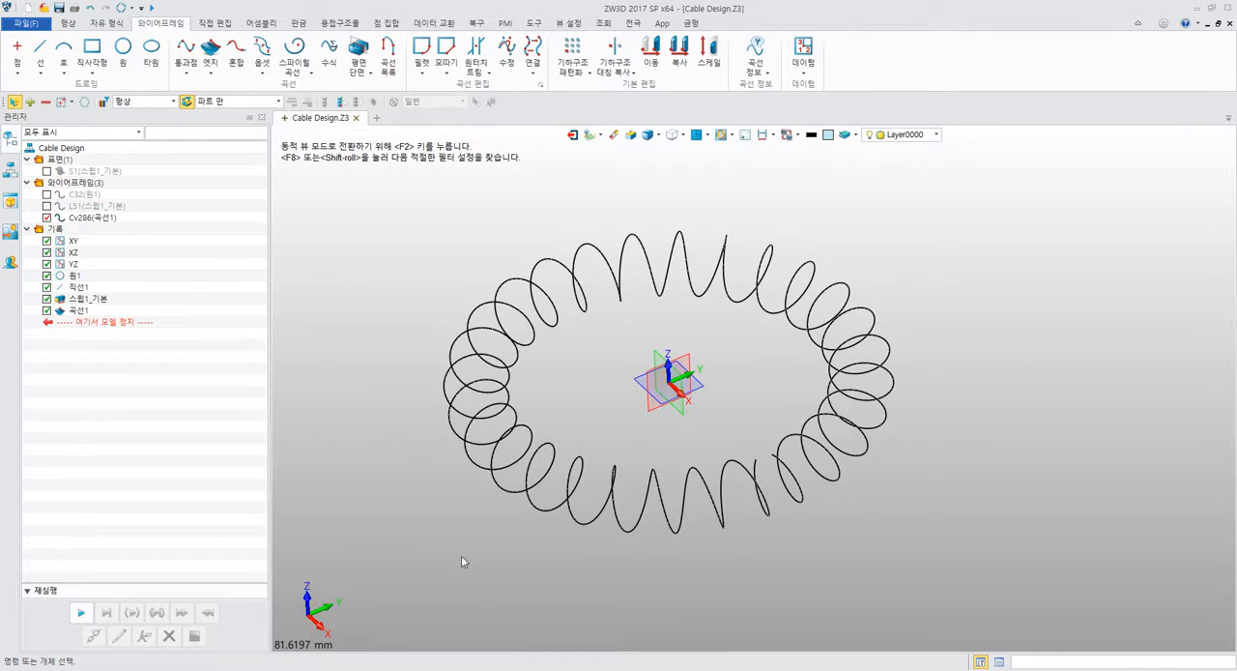
# Switch to the PDF manual in Acrobat Reader and examine the Curve from Edge section on page 176.
pyautogui.hotkey('alt', 'Tab')
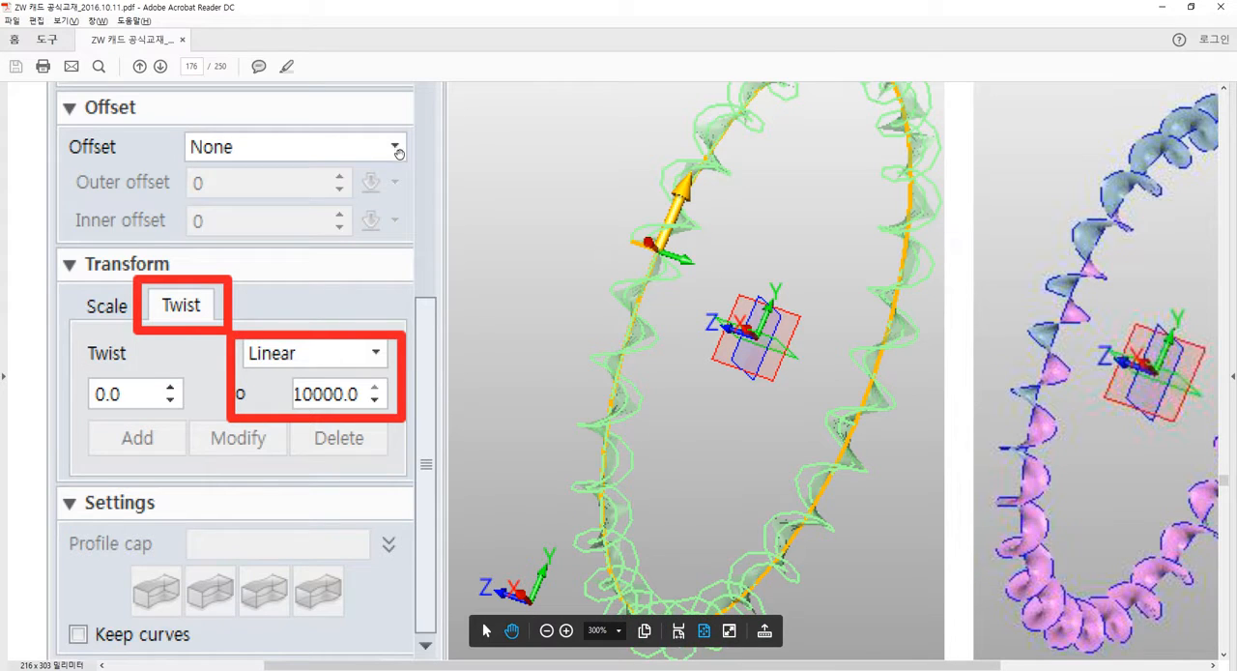
pyautogui.click(679, 630)
pyautogui.scroll(-3, 664, 526)
pyautogui.scroll(-5, 664, 527)
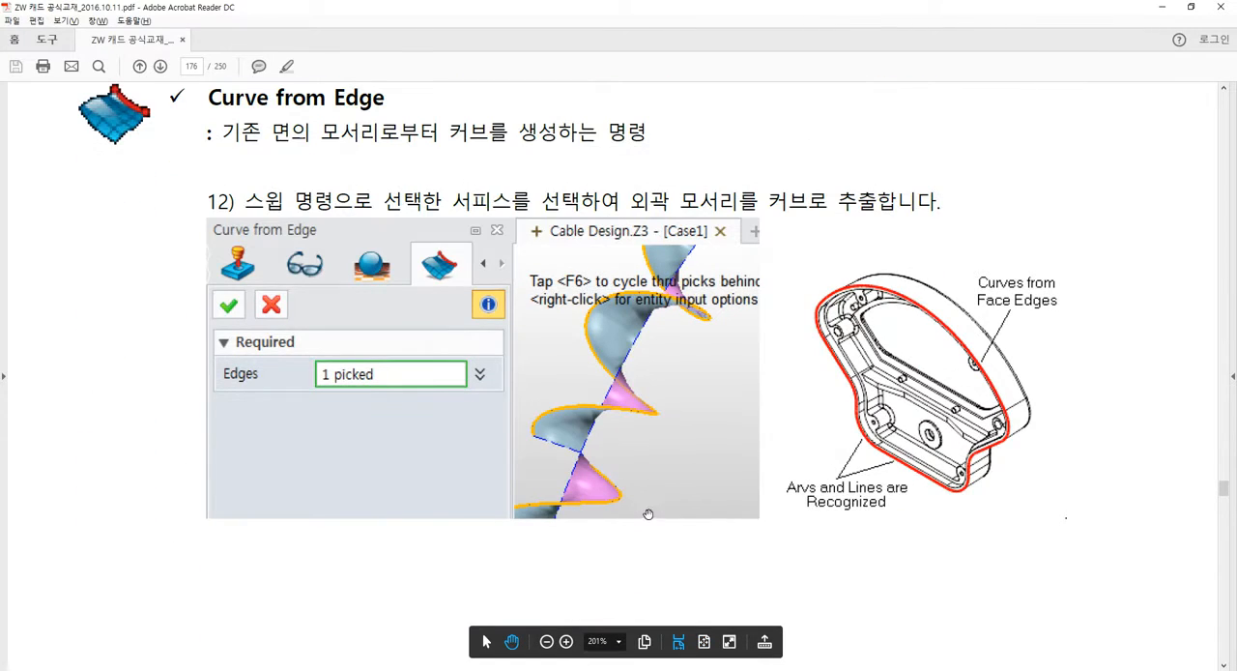
pyautogui.keyDown('ctrl'); pyautogui.scroll(-2, 636, 474); pyautogui.keyUp('ctrl')
pyautogui.keyDown('ctrl'); pyautogui.scroll(-2, 636, 475); pyautogui.keyUp('ctrl')
pyautogui.scroll(-6, 635, 474)
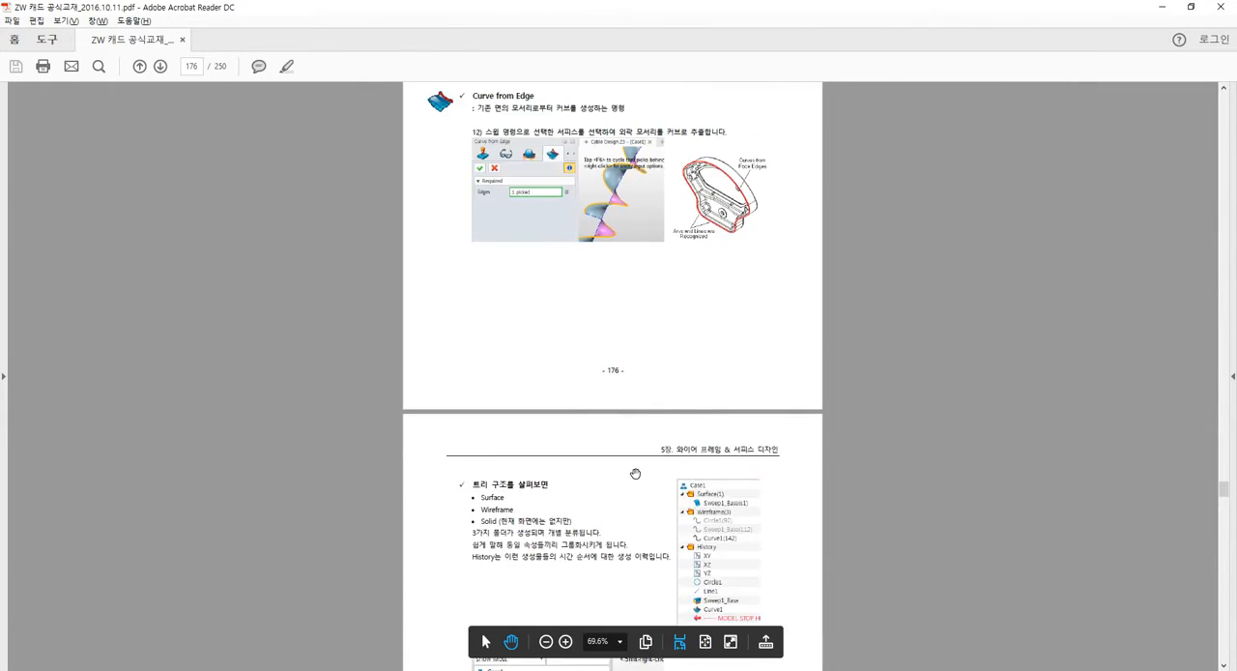
# Examine the manual's Blend instructions on pages 177 and 178 for joining the open ends of the coiled curve.
pyautogui.scroll(2, 635, 471)
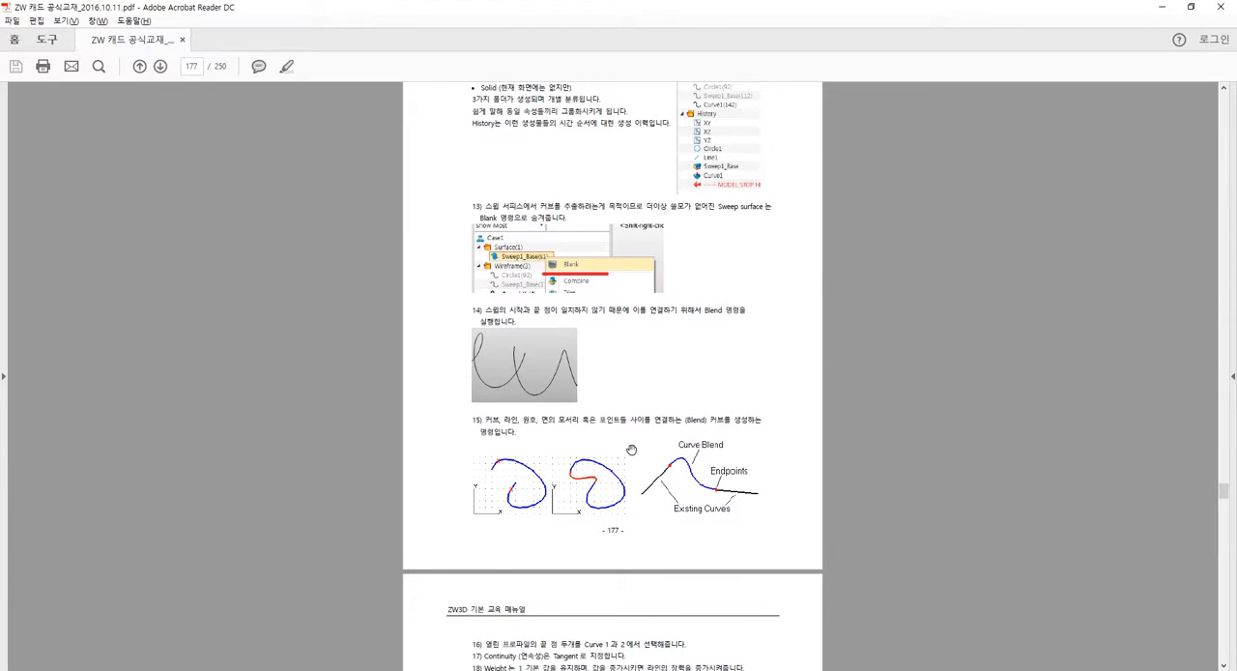
pyautogui.keyDown('ctrl'); pyautogui.scroll(1, 629, 425); pyautogui.keyUp('ctrl')
pyautogui.keyDown('ctrl'); pyautogui.scroll(4, 629, 425); pyautogui.keyUp('ctrl')
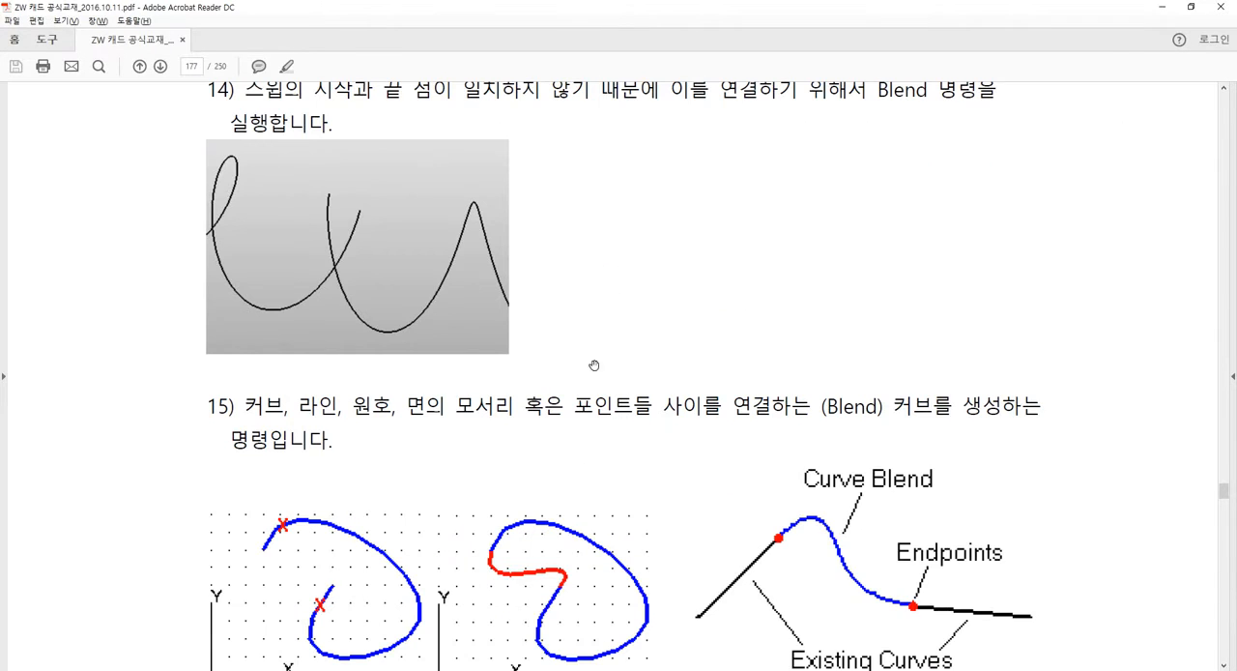
pyautogui.moveTo(412, 223); pyautogui.dragTo(412, 242)
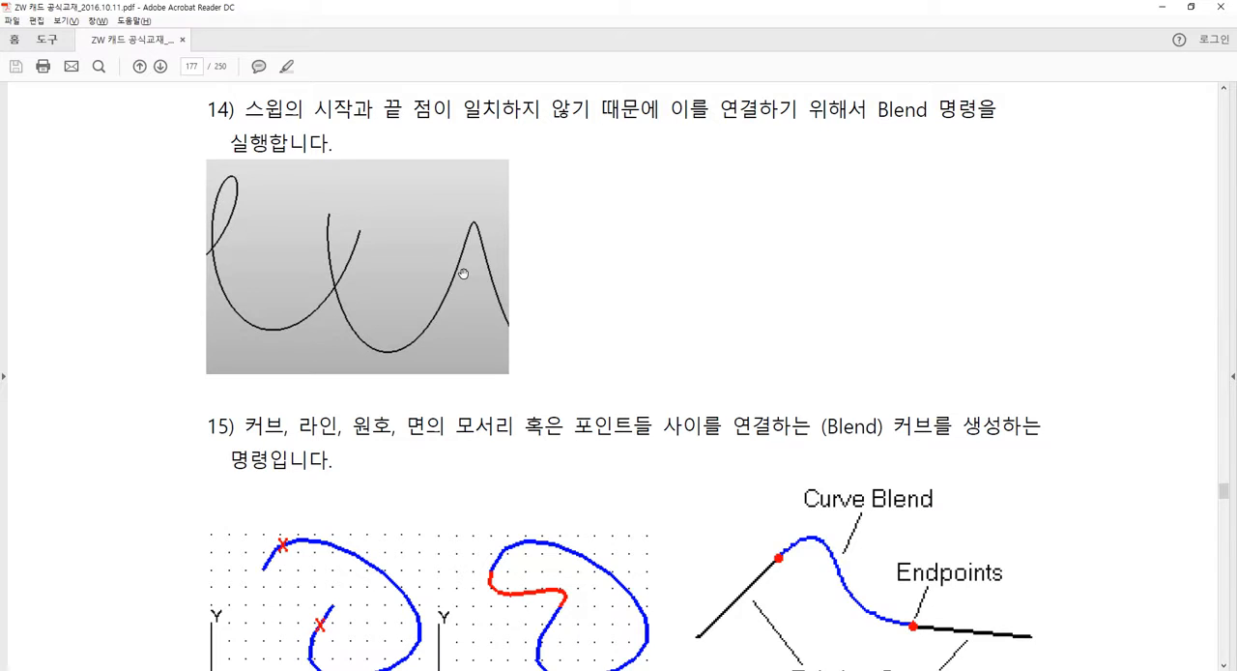
pyautogui.scroll(-5, 687, 265)
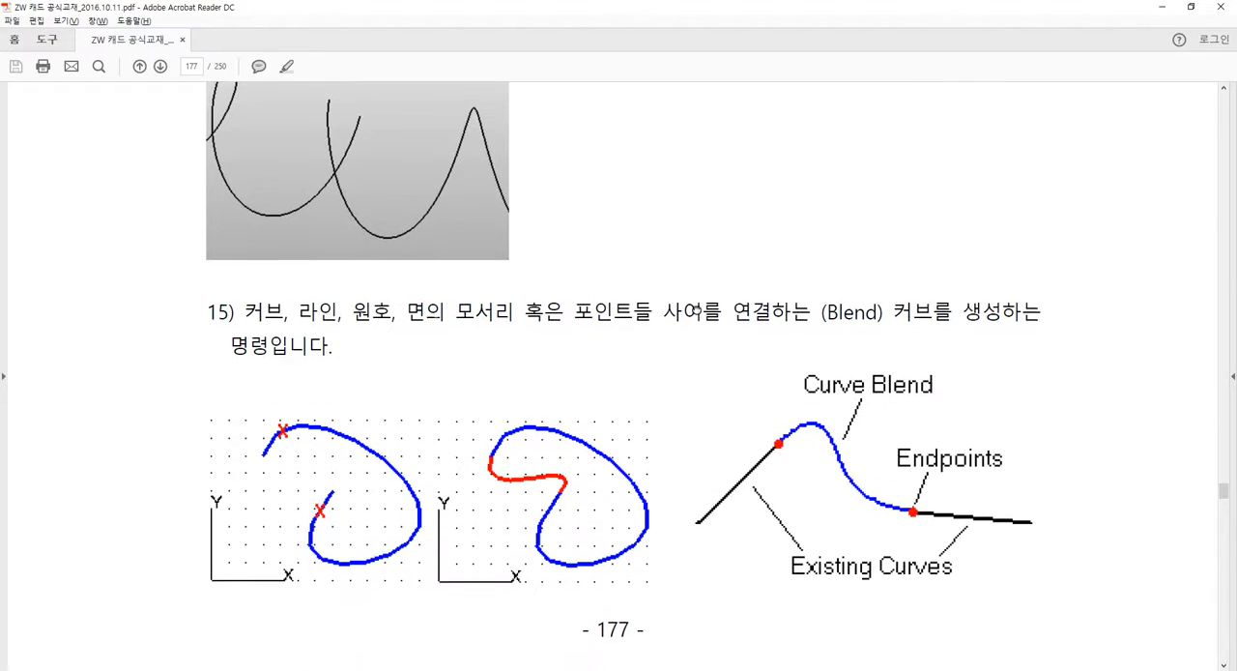
pyautogui.scroll(-15, 679, 282)
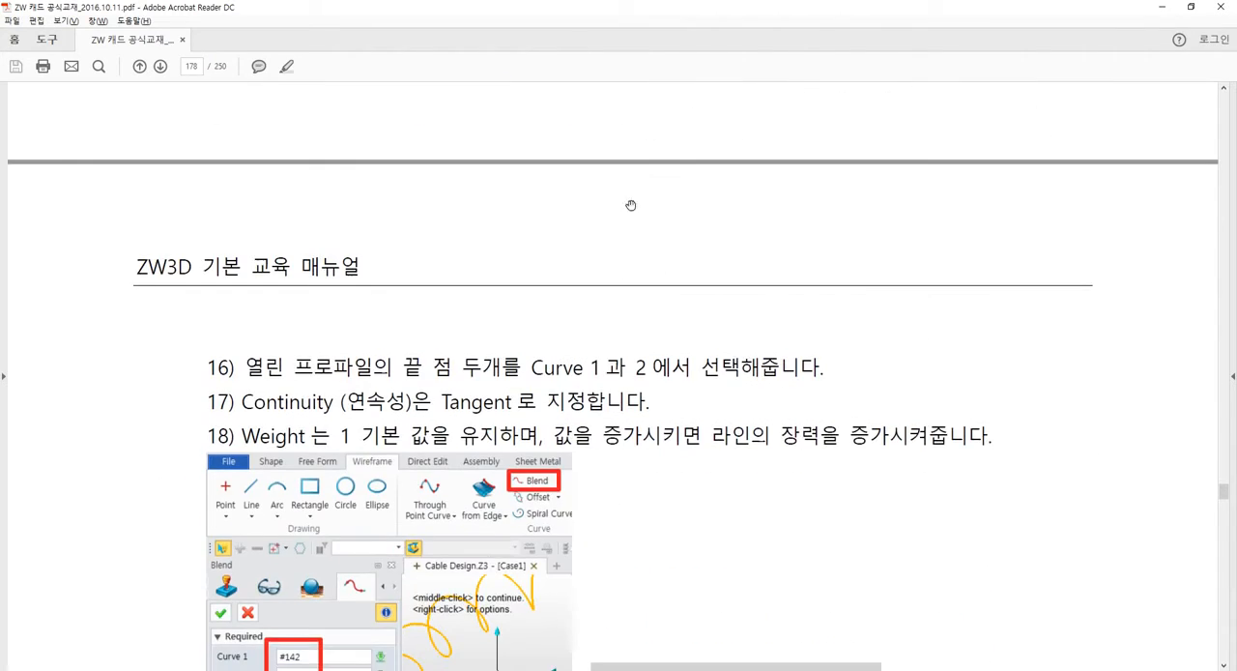
pyautogui.scroll(-4, 645, 259)
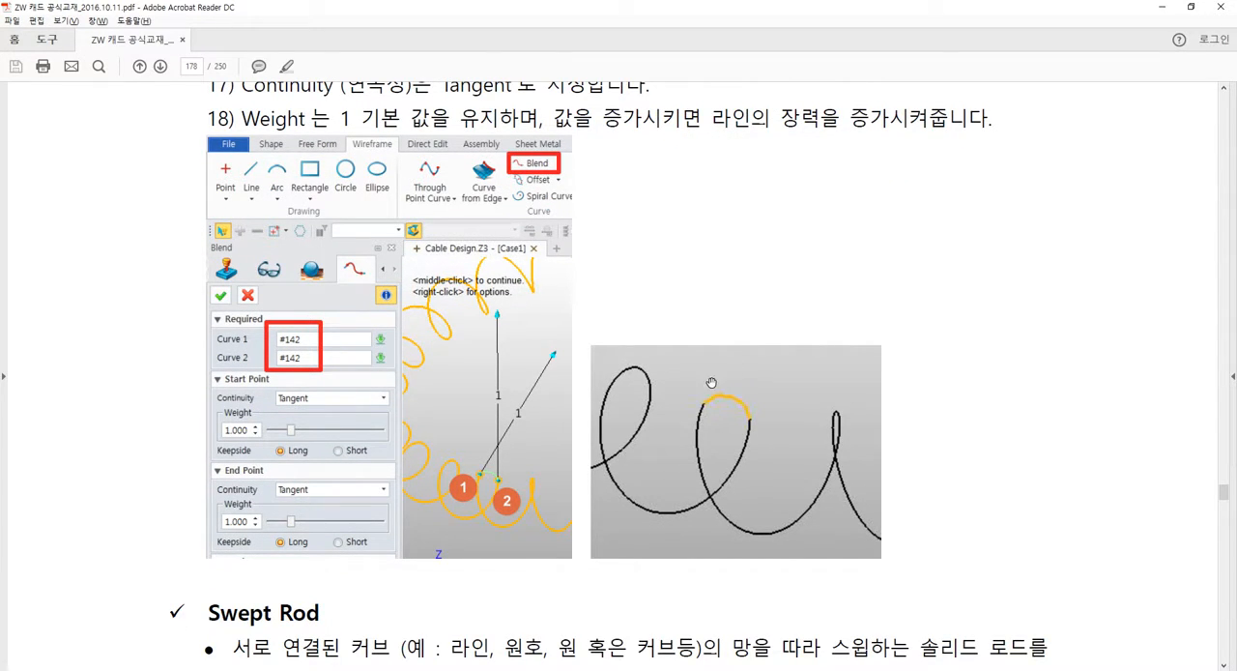
# Return to ZW3D and examine the gap between the coiled curve's two open ends from several angles, including from above.
pyautogui.hotkey('alt', 'Tab')
pyautogui.scroll(5, 723, 373)
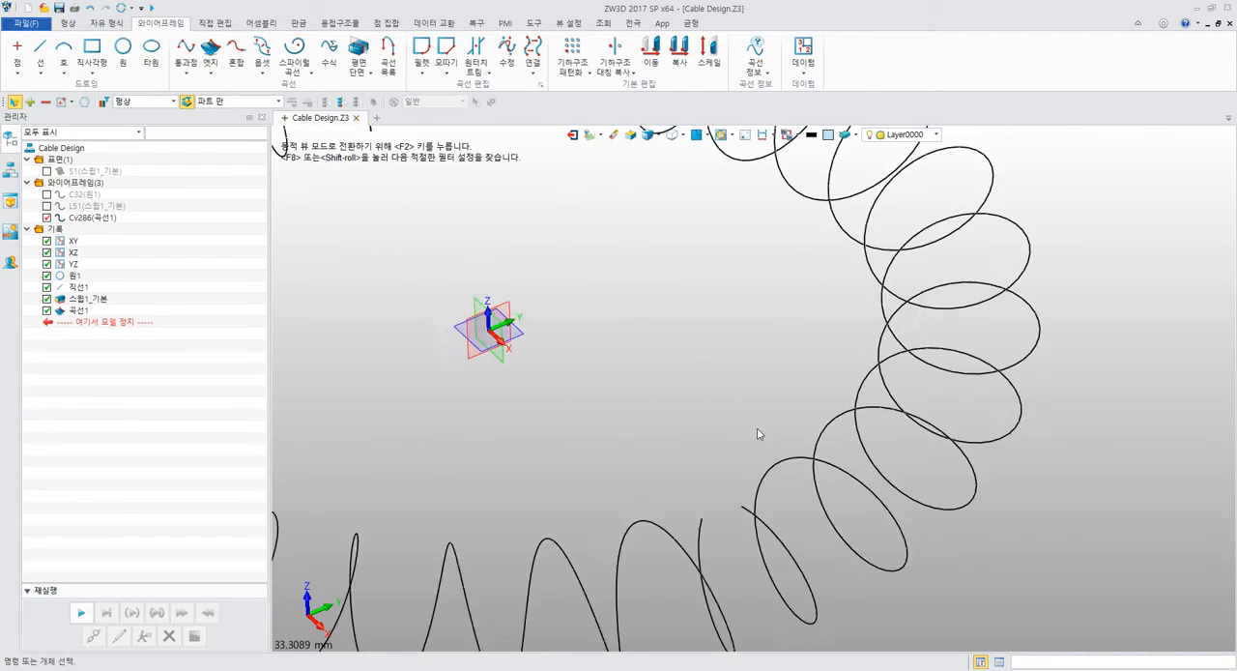
pyautogui.moveTo(741, 441); pyautogui.dragTo(668, 243, button='middle')
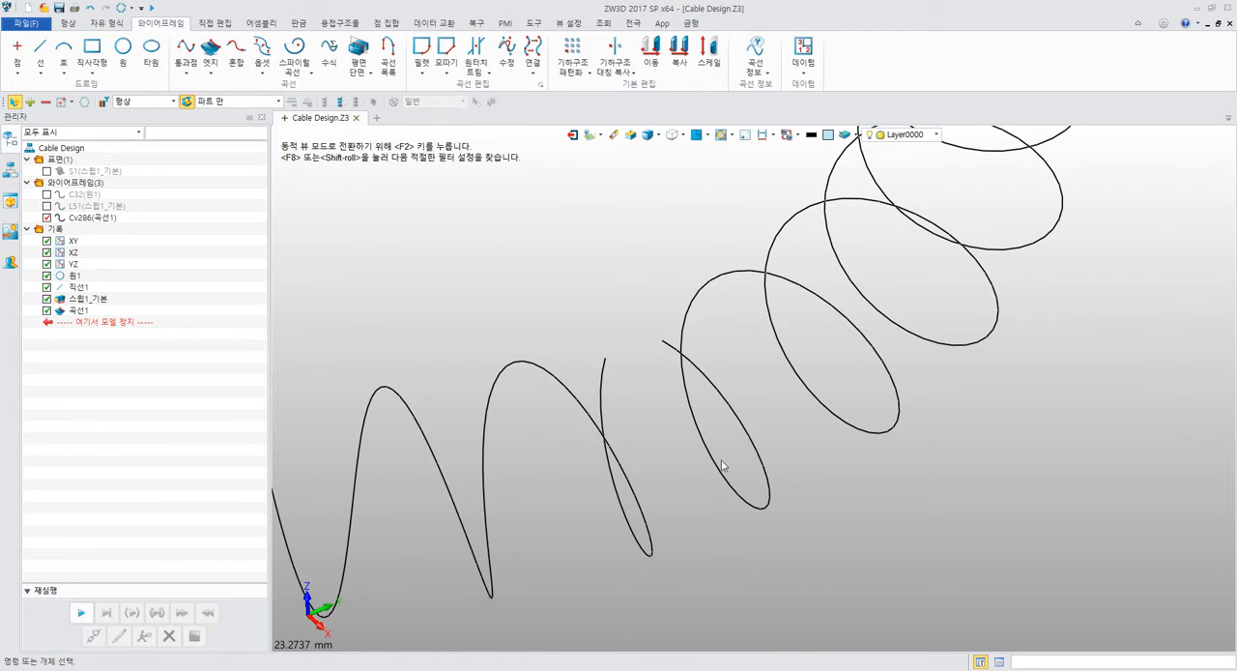
pyautogui.moveTo(723, 466); pyautogui.dragTo(688, 457, button='middle')
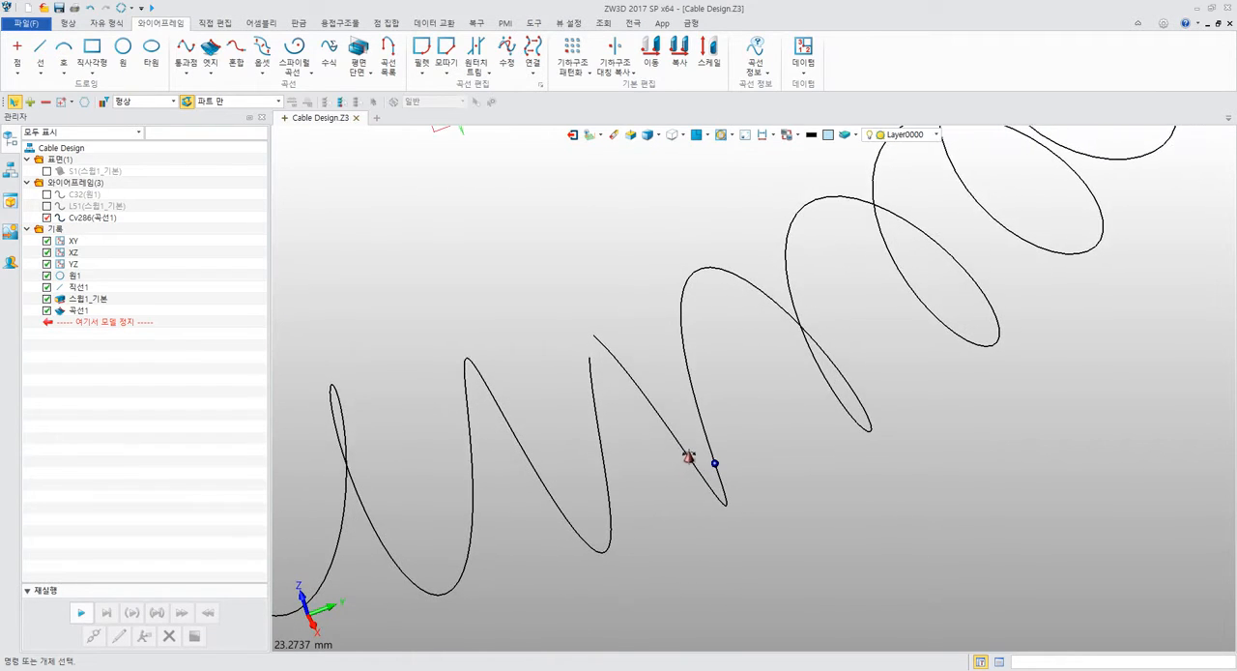
pyautogui.moveTo(688, 457); pyautogui.dragTo(691, 457, button='right')
pyautogui.moveTo(642, 278); pyautogui.dragTo(655, 303, button='right')
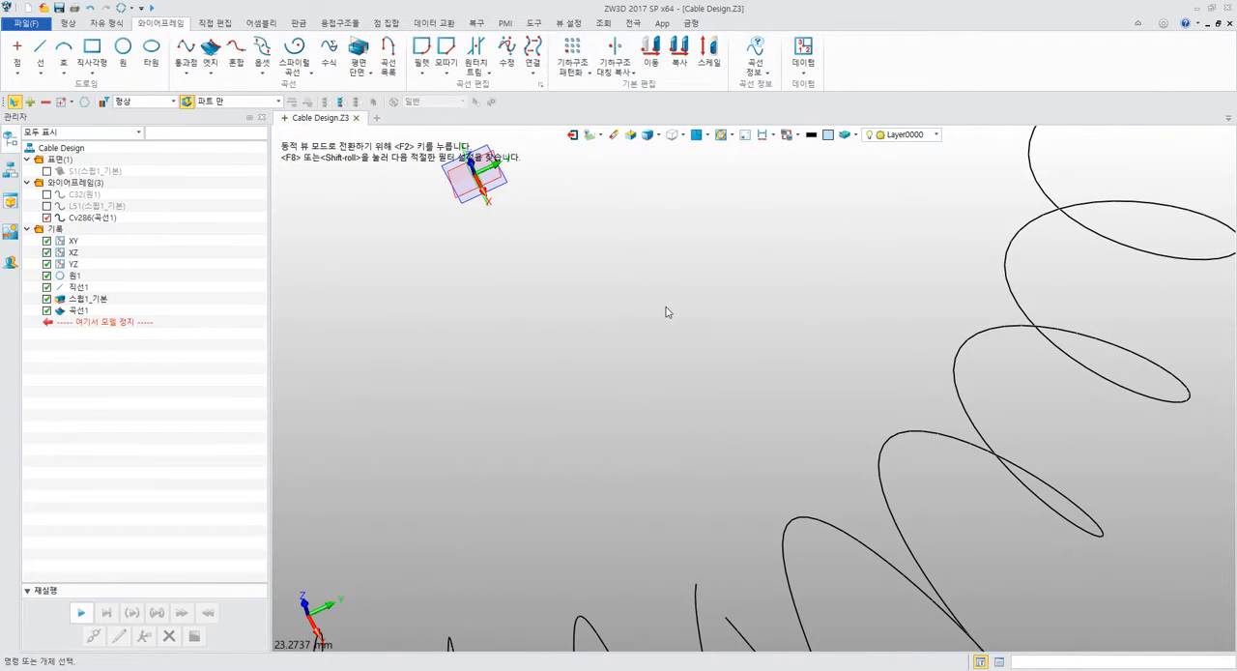
pyautogui.hotkey('ctrl', 'a')
pyautogui.moveTo(684, 347); pyautogui.dragTo(670, 389, button='right')
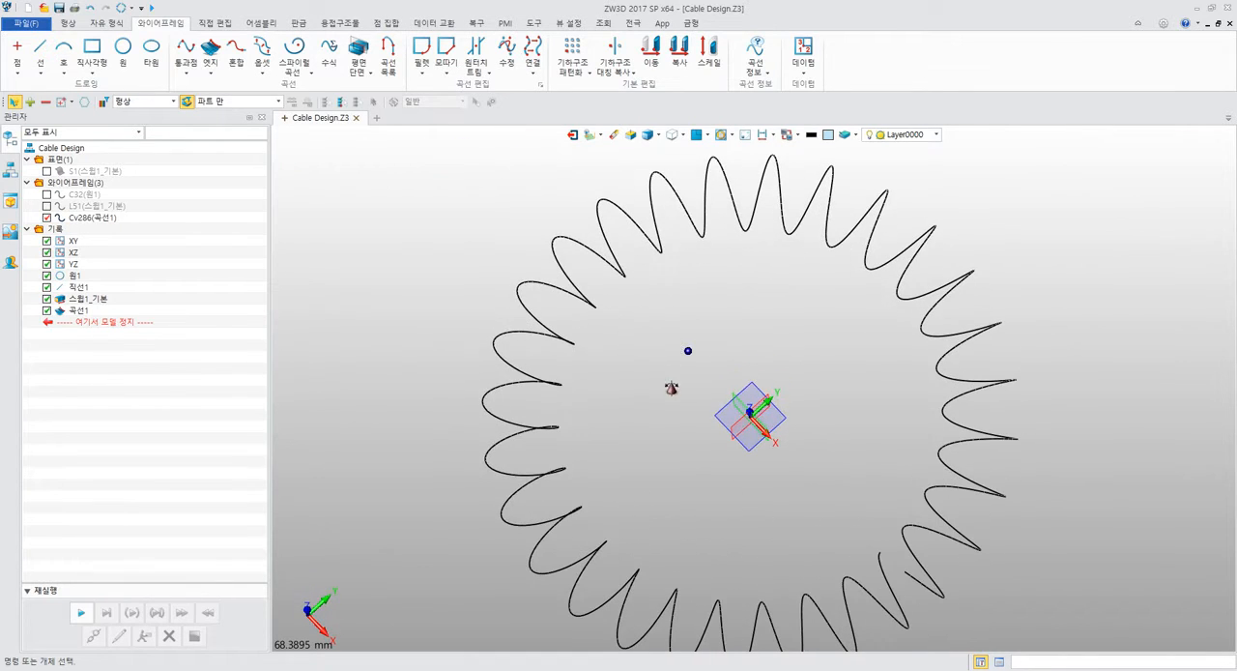
pyautogui.click(695, 139)
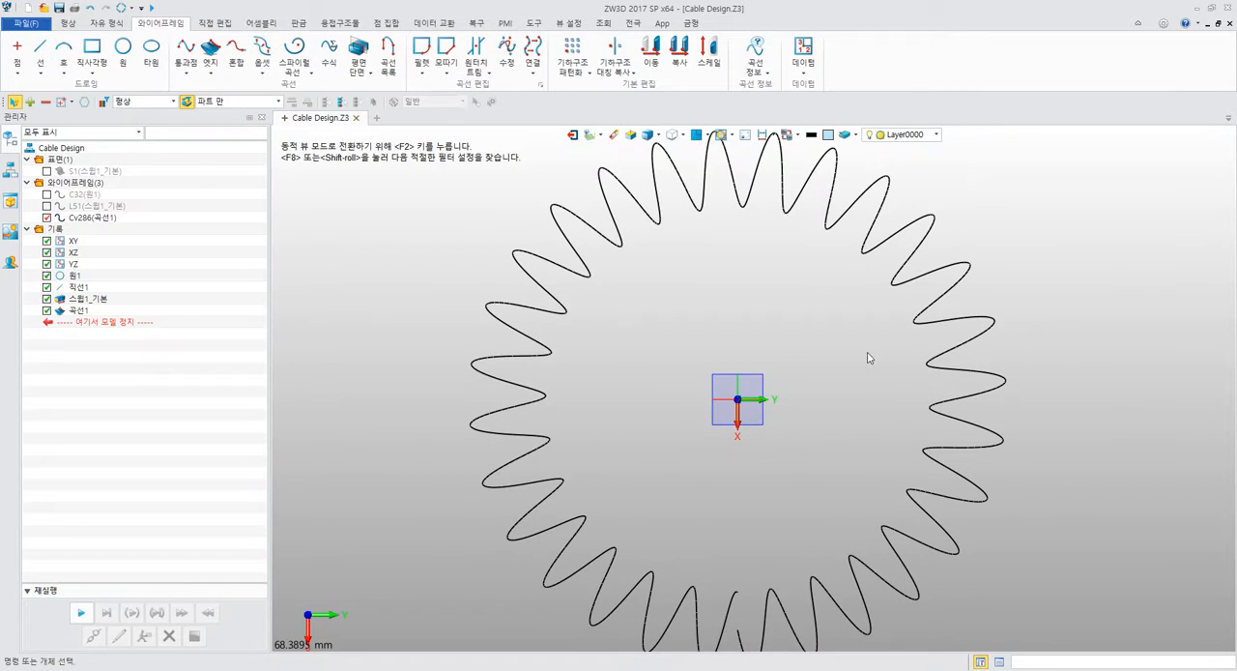
pyautogui.scroll(8, 868, 358)
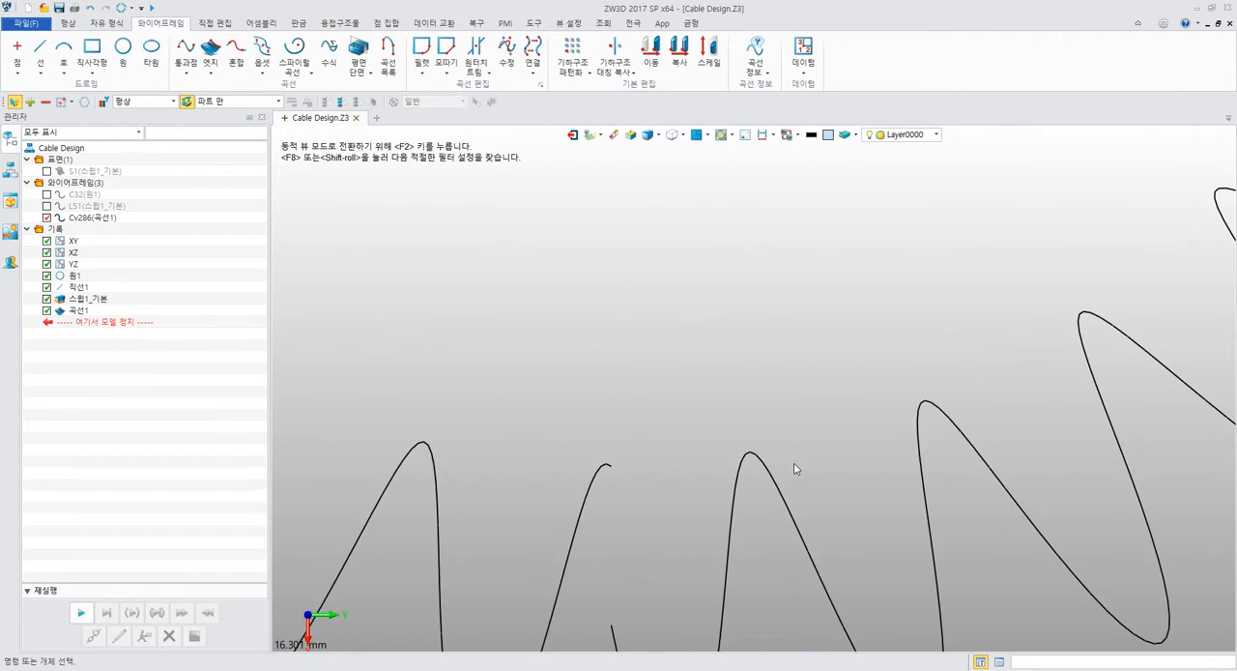
pyautogui.moveTo(794, 472); pyautogui.dragTo(858, 276, button='middle')
pyautogui.moveTo(810, 437); pyautogui.dragTo(933, 457, button='middle')
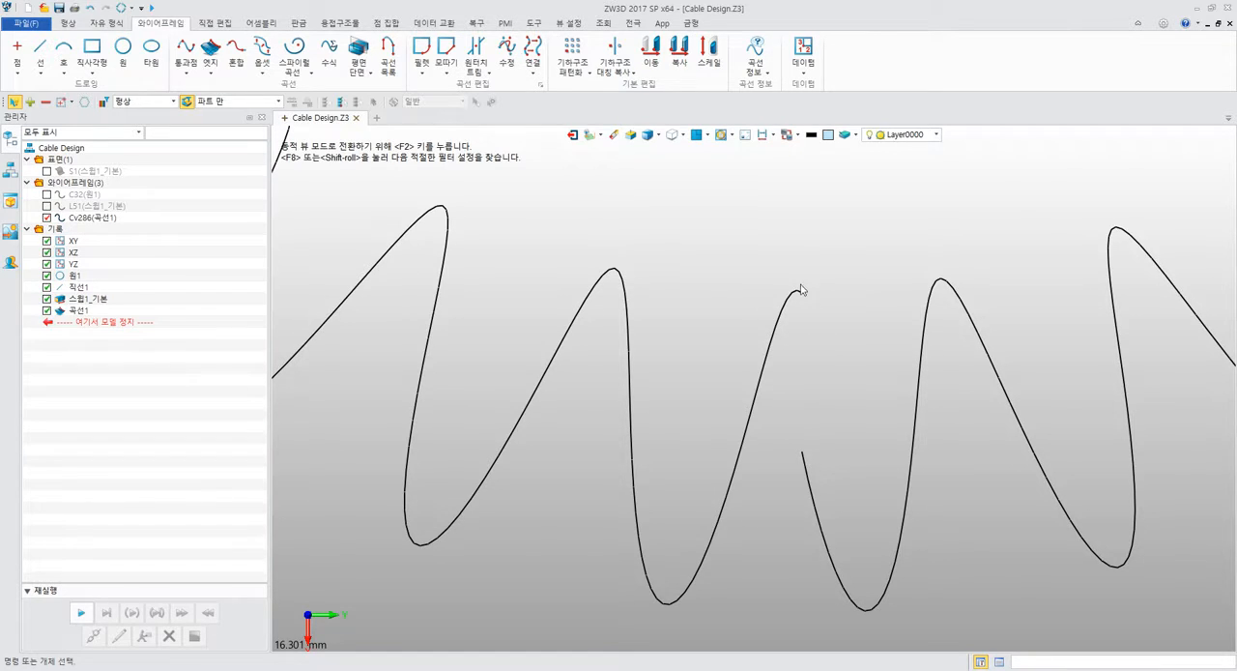
pyautogui.scroll(-6, 806, 337)
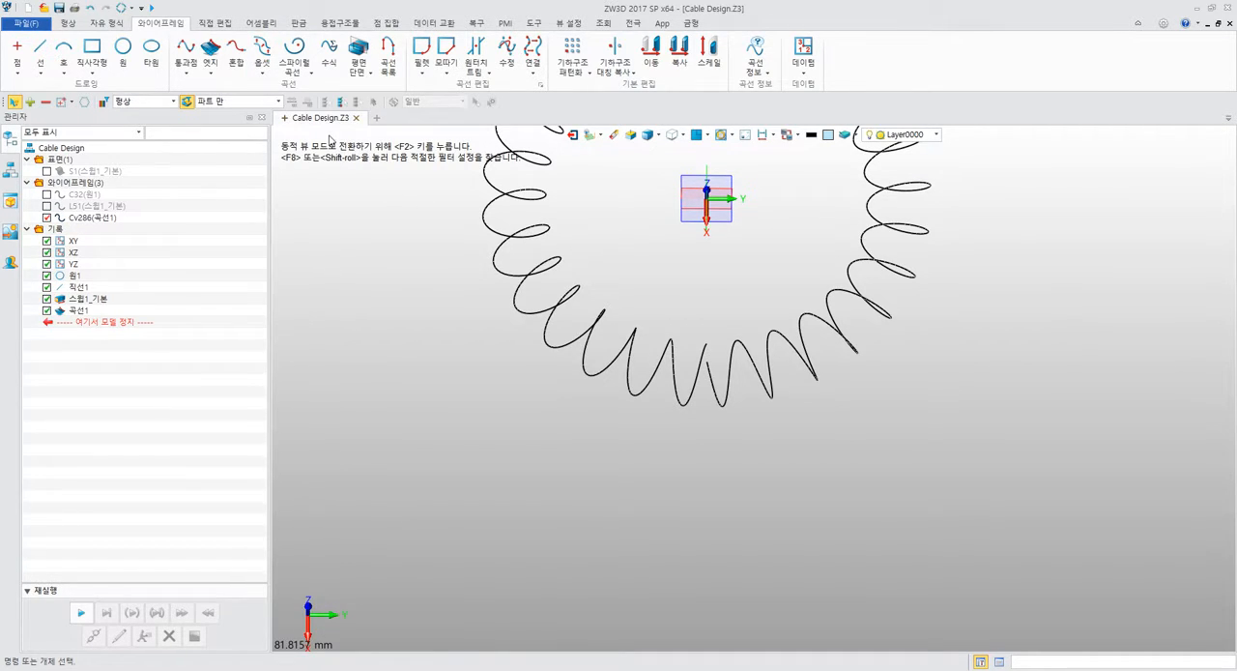
# Set up a Blend (혼합) across the coil's gap, picking the coiled curve near each of its two open ends.
pyautogui.click(235, 64)
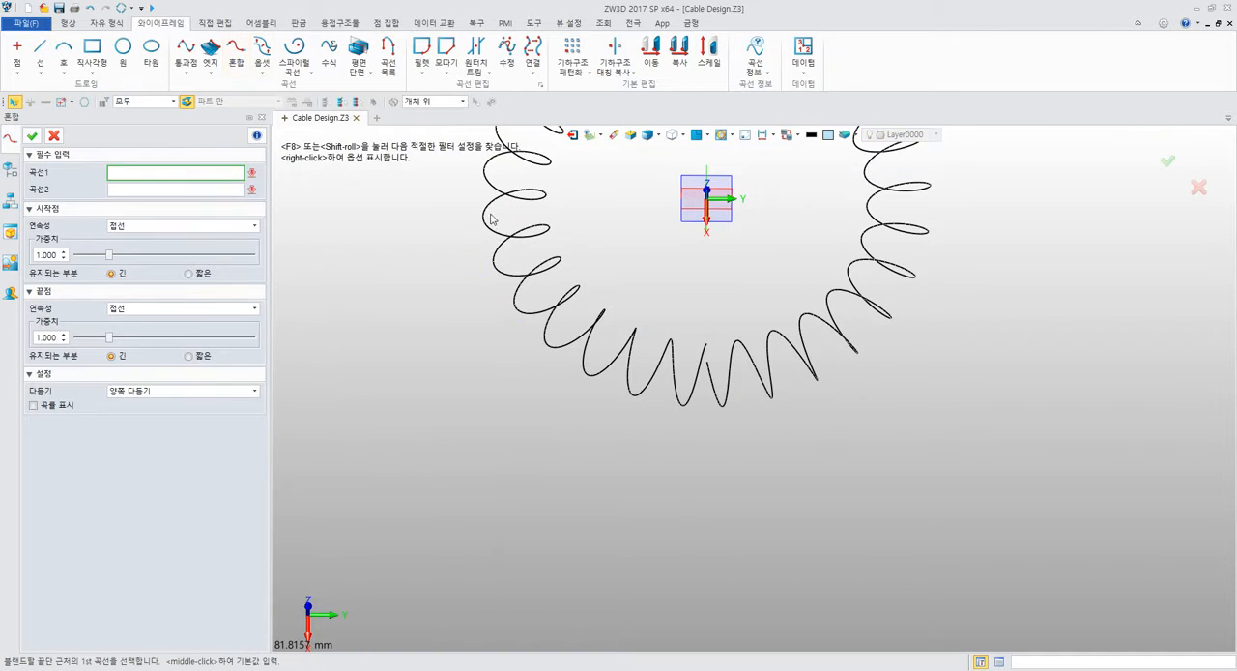
pyautogui.moveTo(684, 324); pyautogui.dragTo(599, 332, button='middle')
pyautogui.scroll(5, 601, 331)
pyautogui.moveTo(668, 378); pyautogui.dragTo(684, 350, button='right')
pyautogui.scroll(3, 648, 307)
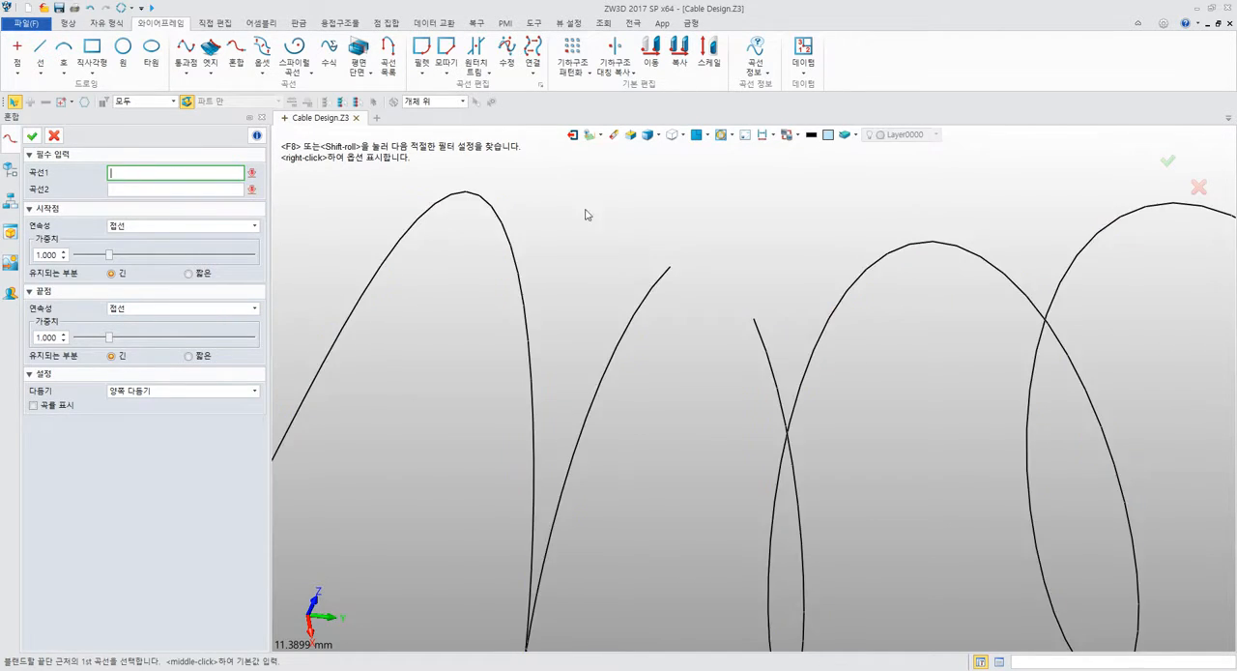
pyautogui.moveTo(617, 213); pyautogui.dragTo(539, 194, button='middle')
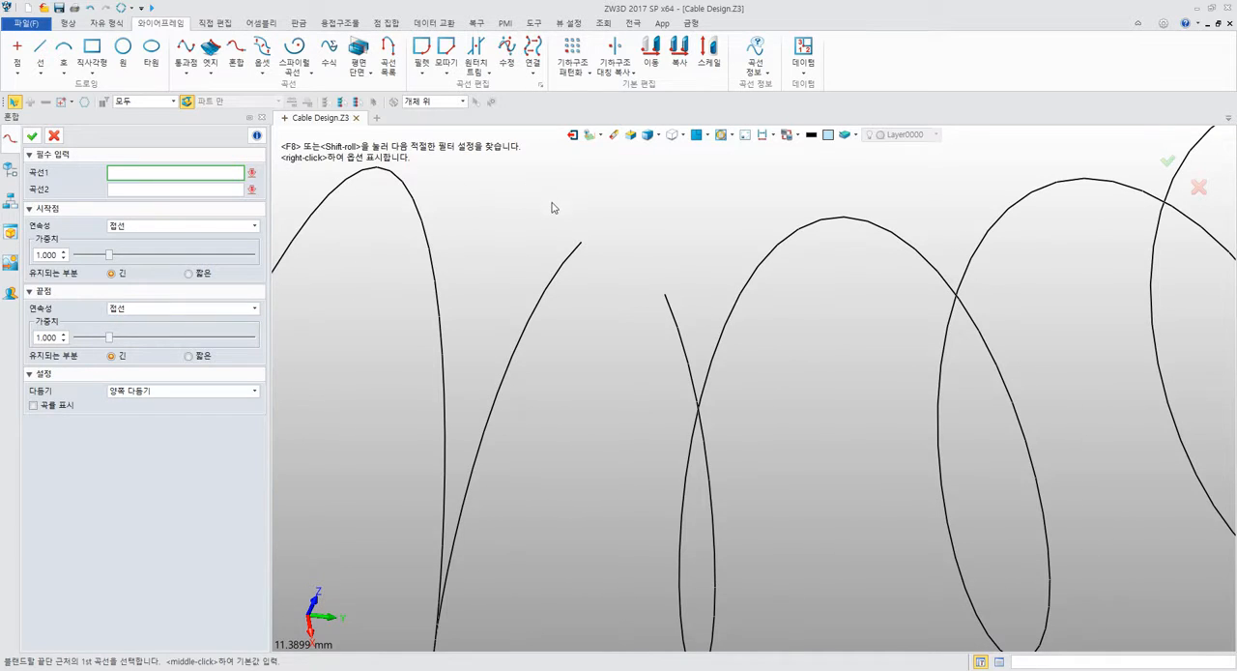
pyautogui.click(567, 259)
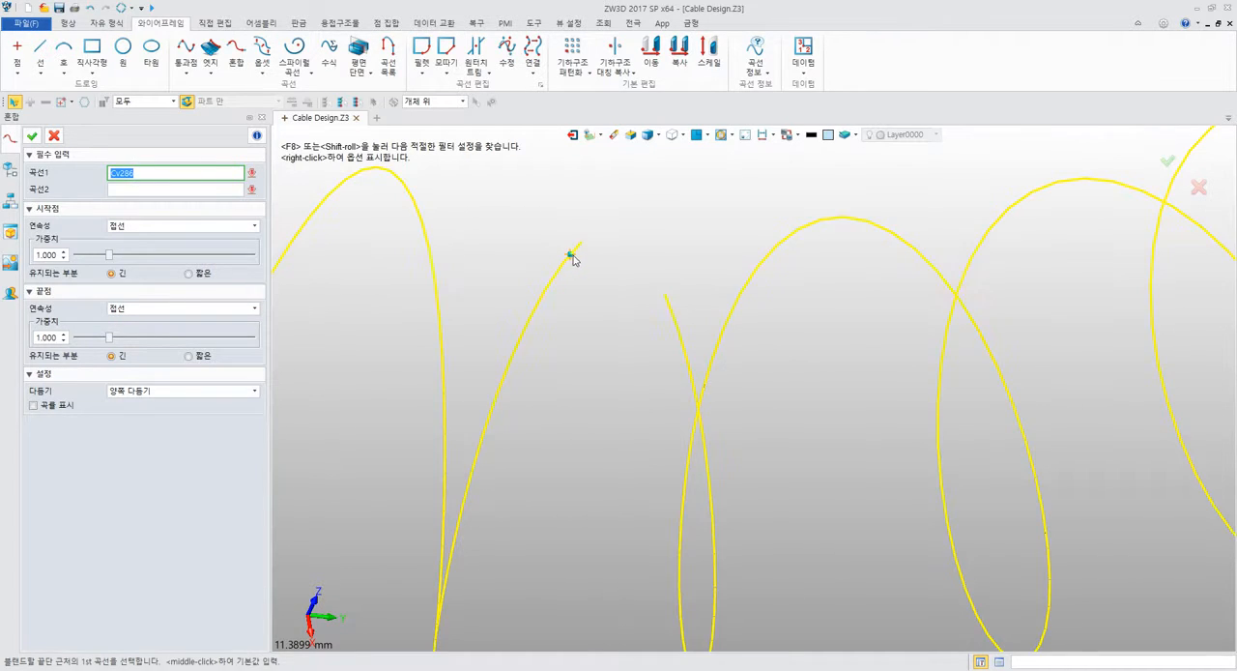
pyautogui.middleClick(574, 258)
pyautogui.click(673, 318)
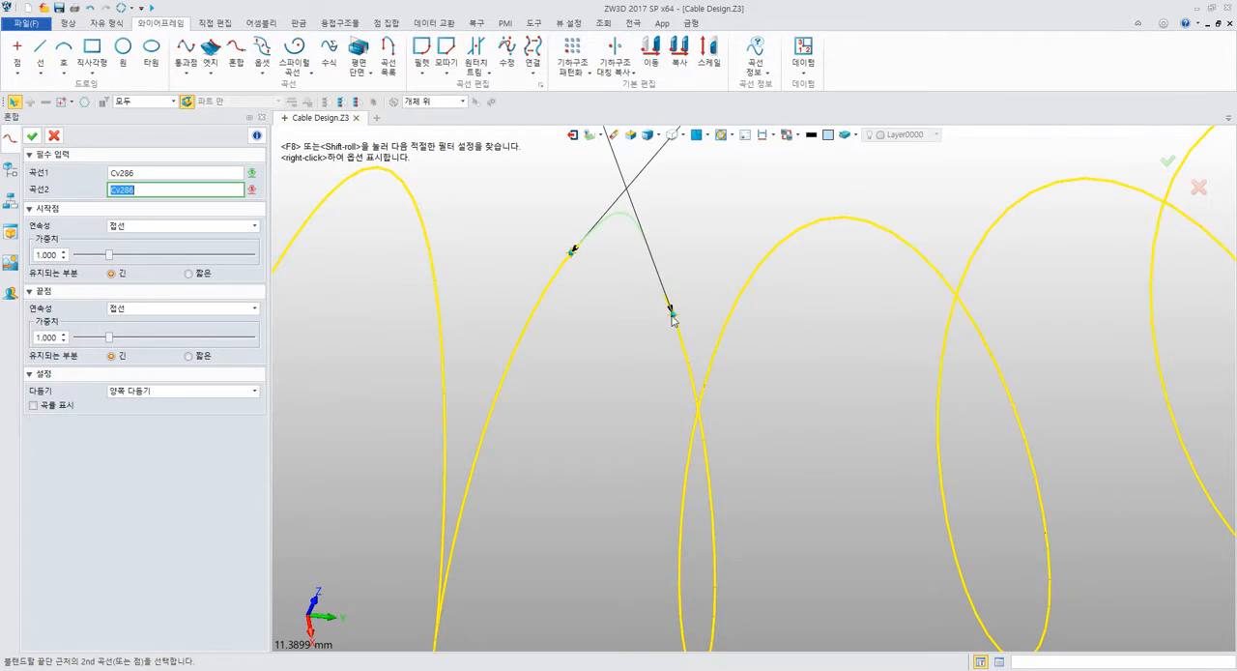
pyautogui.middleClick(673, 319)
pyautogui.moveTo(601, 324); pyautogui.dragTo(534, 385, button='middle')
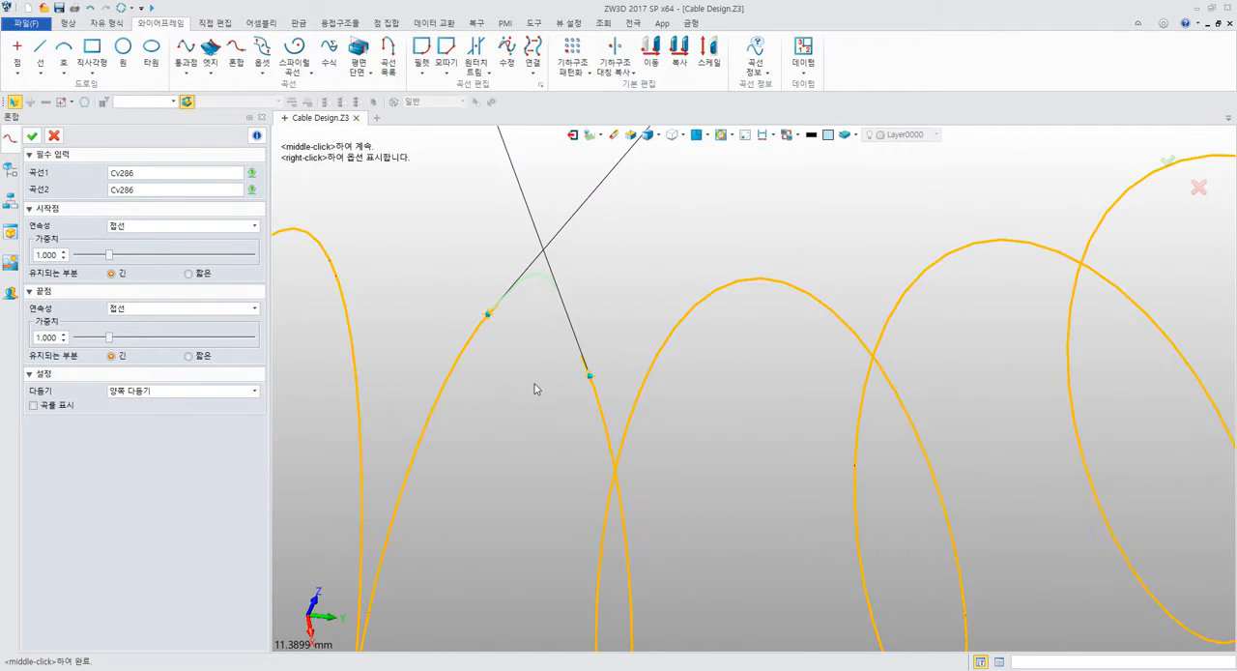
pyautogui.moveTo(533, 385); pyautogui.dragTo(573, 386, button='right')
pyautogui.scroll(-6, 572, 386)
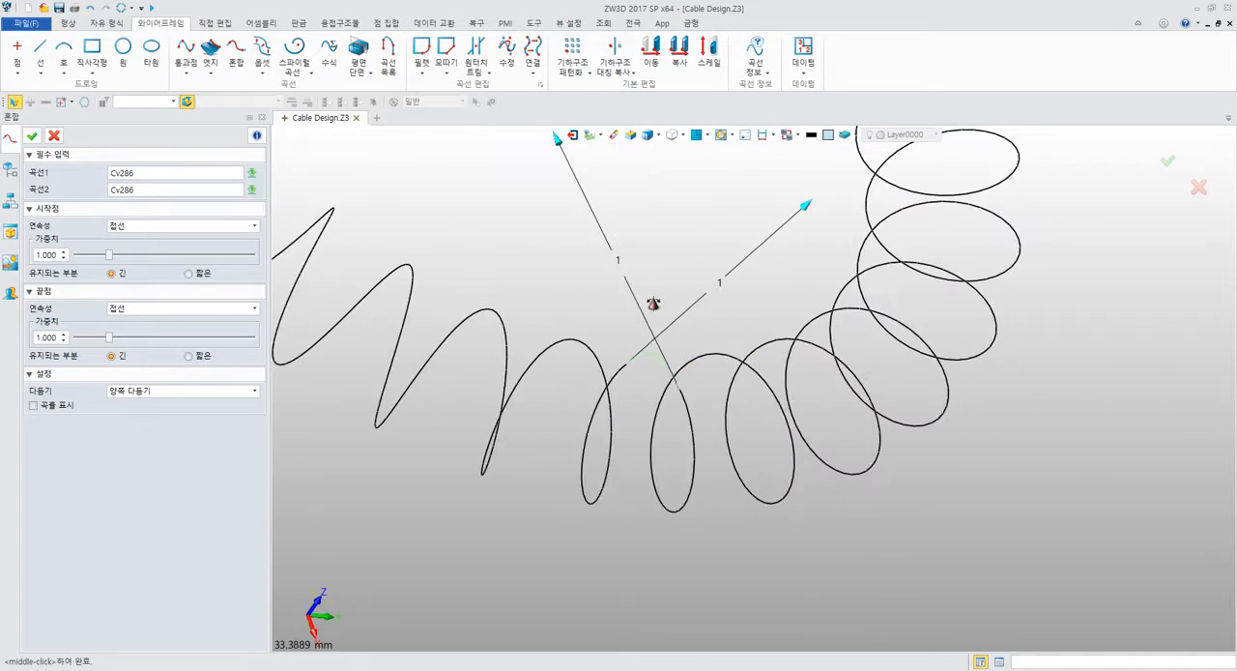
pyautogui.scroll(4, 637, 311)
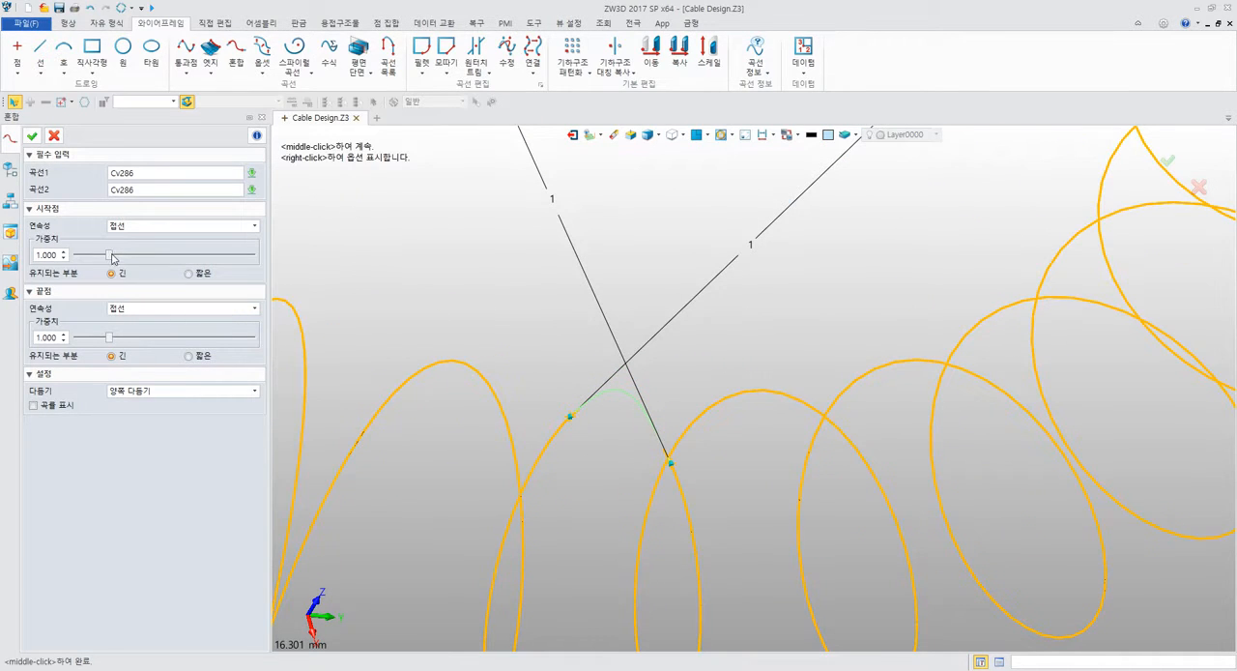
# Try a blend start weight of 0.100 with end weights of 0.100, 0.370 and 2.540.
pyautogui.moveTo(110, 256); pyautogui.dragTo(67, 257)
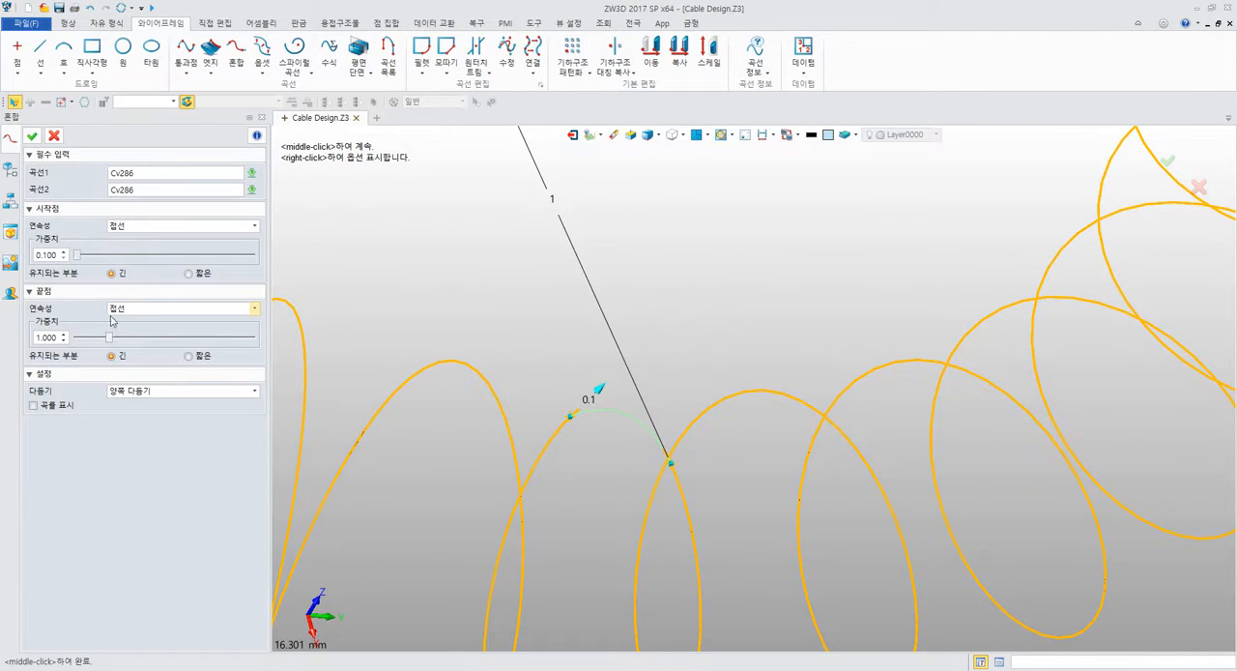
pyautogui.moveTo(109, 337); pyautogui.dragTo(72, 334)
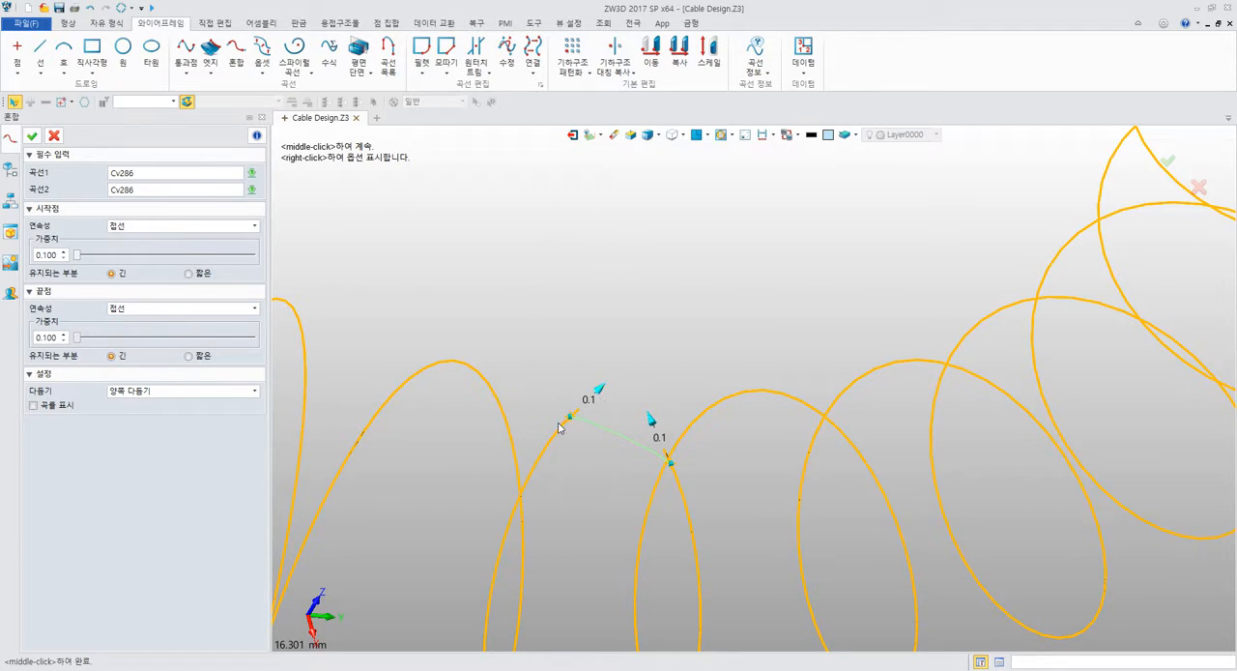
pyautogui.moveTo(78, 338)
pyautogui.mouseDown()
pyautogui.moveTo(116, 342)
pyautogui.moveTo(96, 337)
pyautogui.mouseUp()
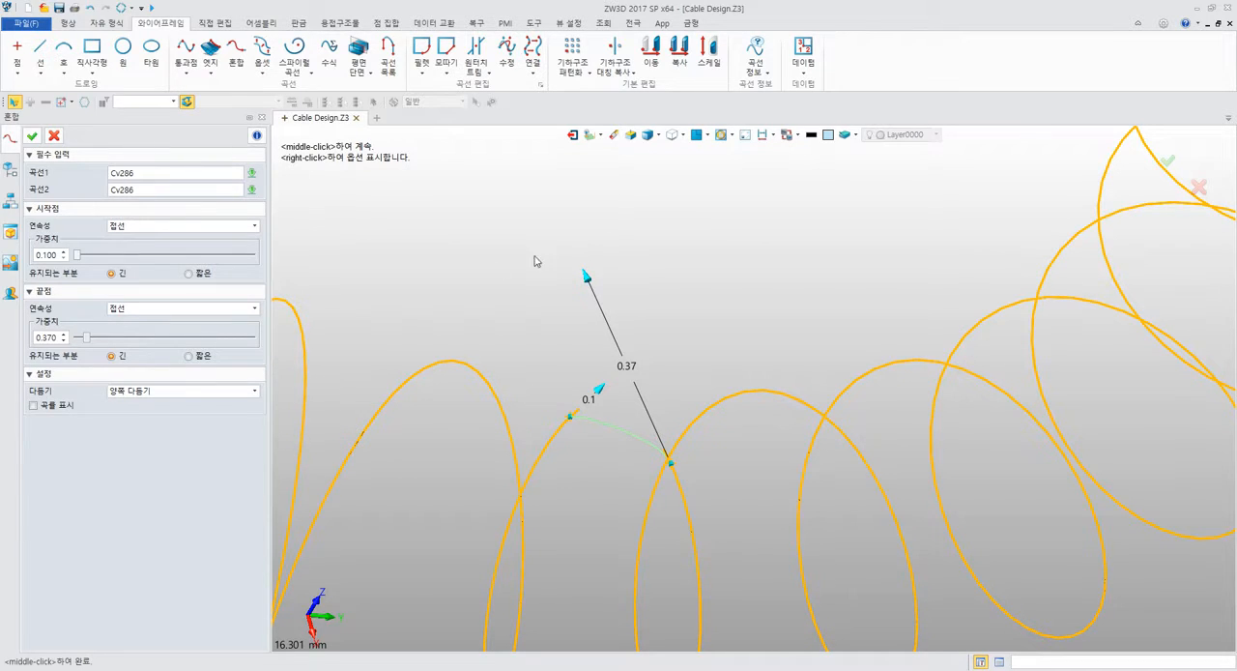
pyautogui.moveTo(85, 343); pyautogui.dragTo(165, 343)
pyautogui.moveTo(611, 430); pyautogui.dragTo(582, 406, button='right')
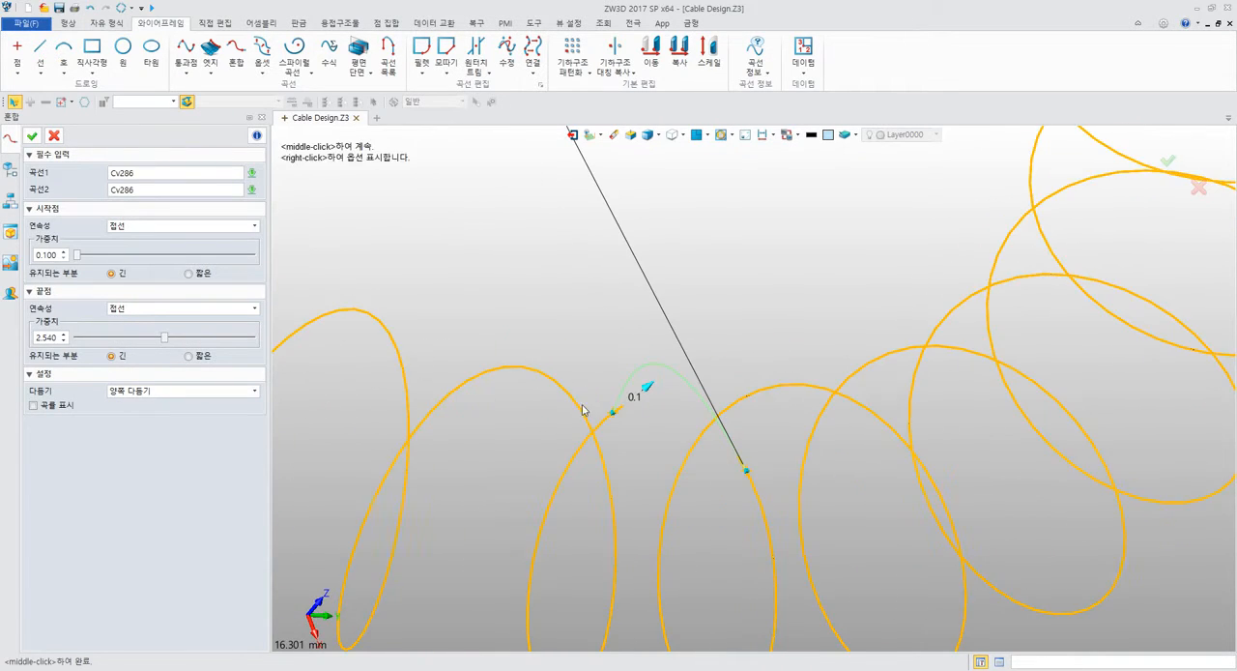
pyautogui.moveTo(676, 441); pyautogui.dragTo(463, 300, button='middle')
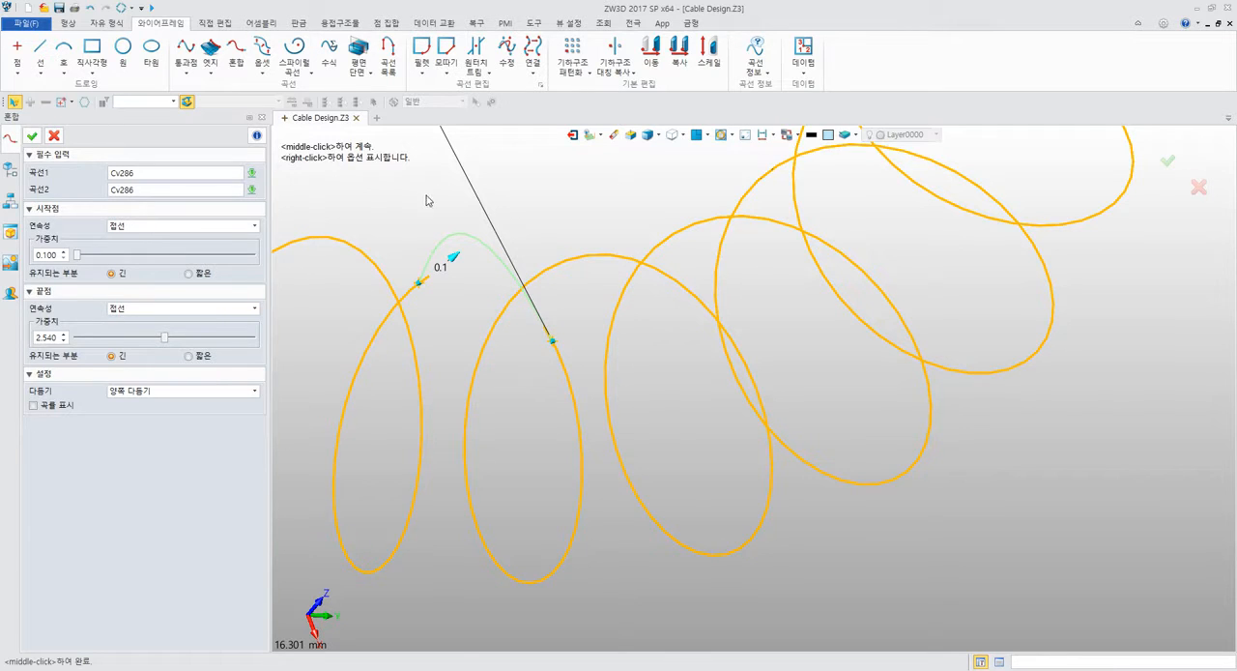
pyautogui.moveTo(427, 197); pyautogui.dragTo(495, 249, button='middle')
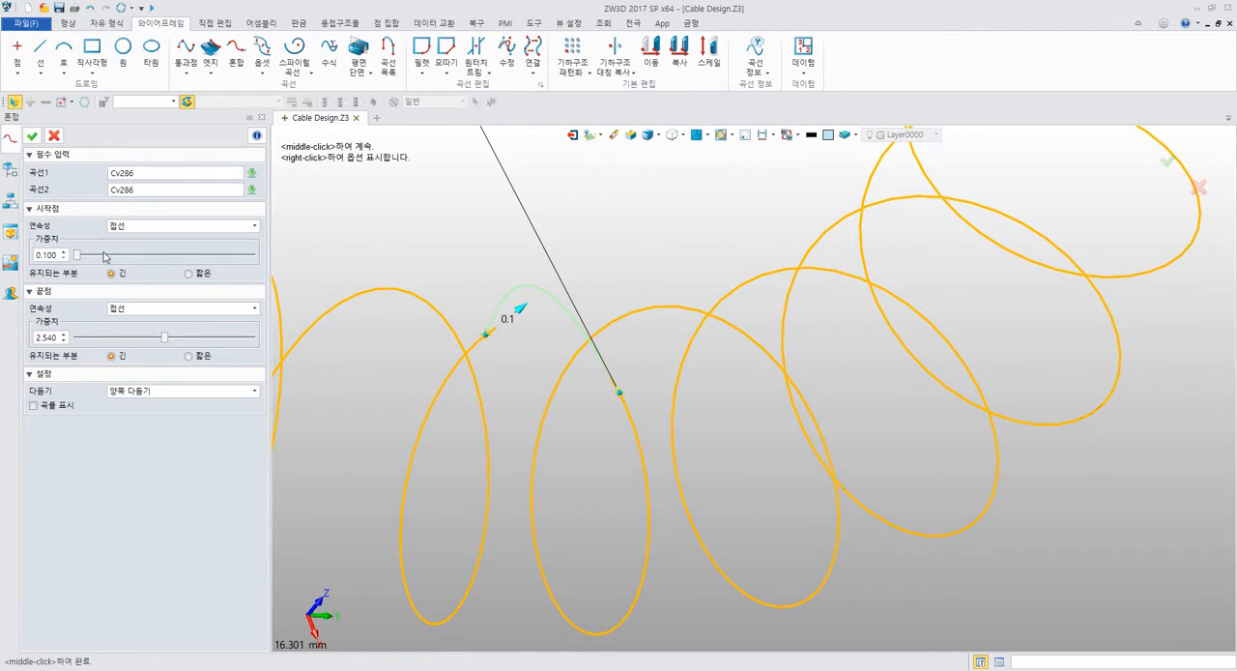
# Try larger start weights up to 3.890, and return both the start and end weights to 1.000.
pyautogui.moveTo(77, 254); pyautogui.dragTo(212, 256)
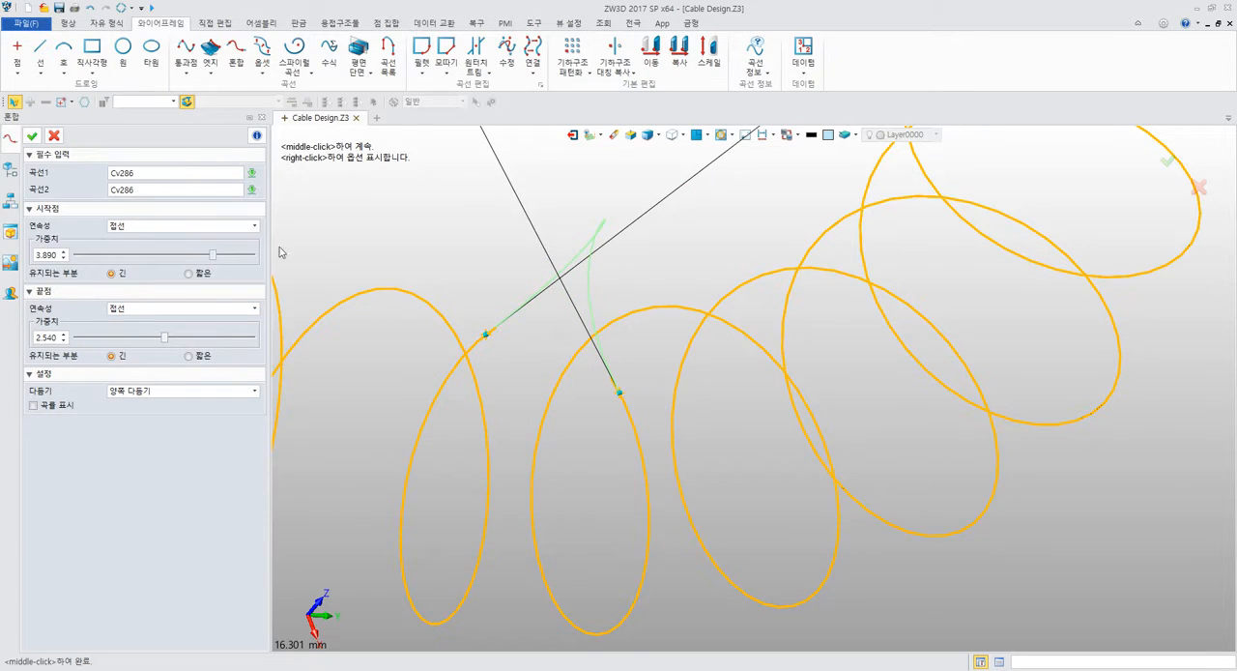
pyautogui.moveTo(454, 290); pyautogui.dragTo(431, 466, button='middle')
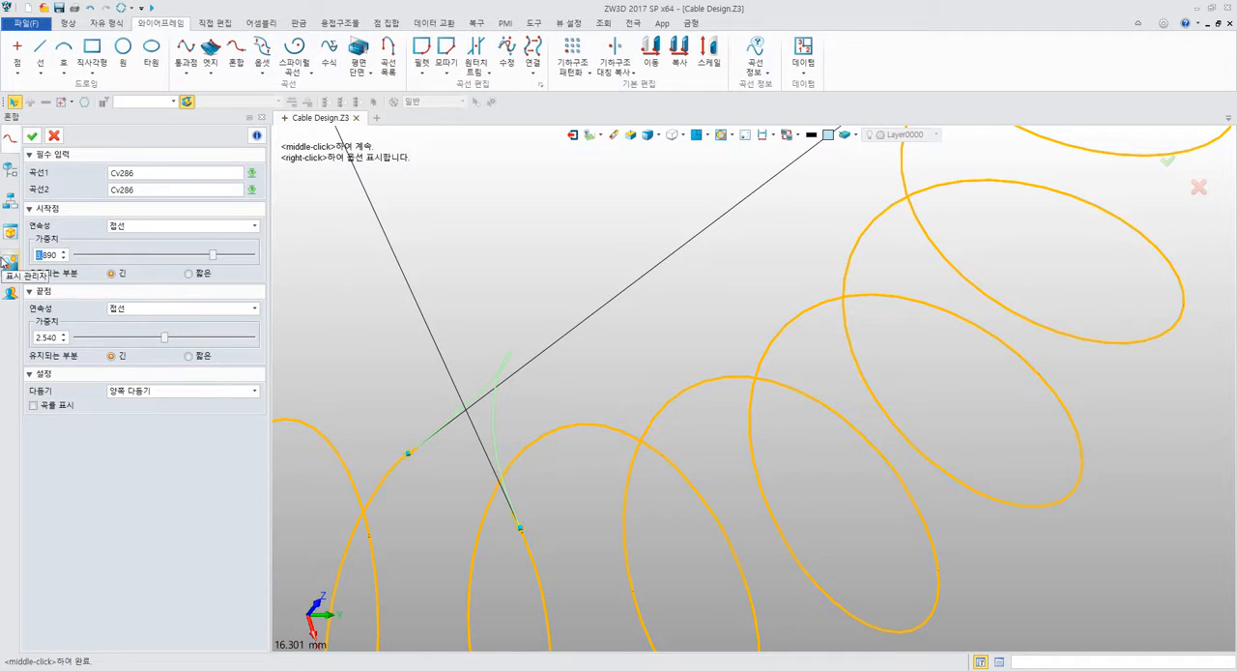
pyautogui.click(63, 257)
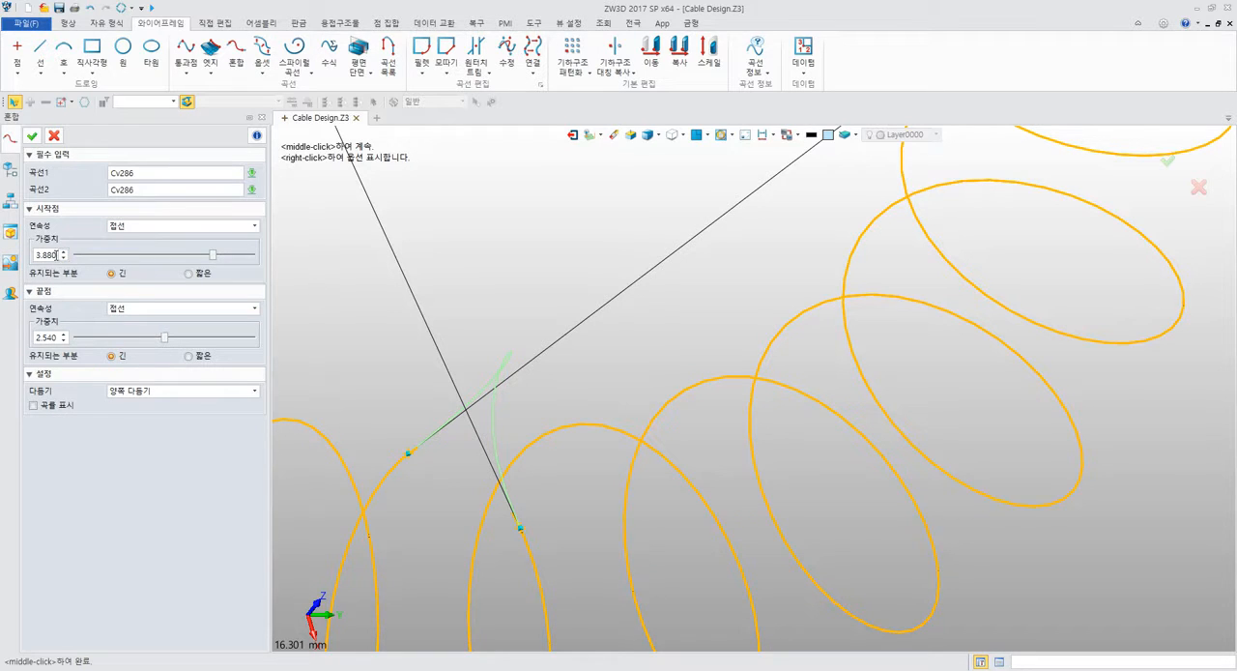
pyautogui.moveTo(45, 255); pyautogui.dragTo(17, 261)
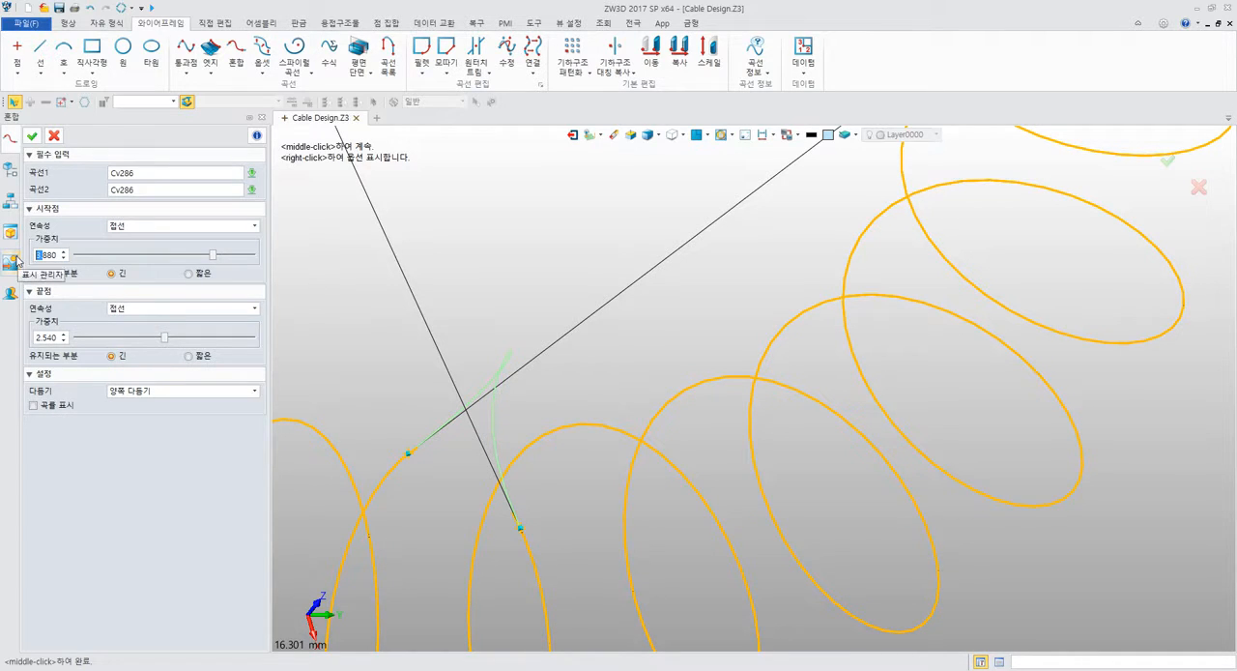
pyautogui.click(105, 255)
pyautogui.click(106, 255)
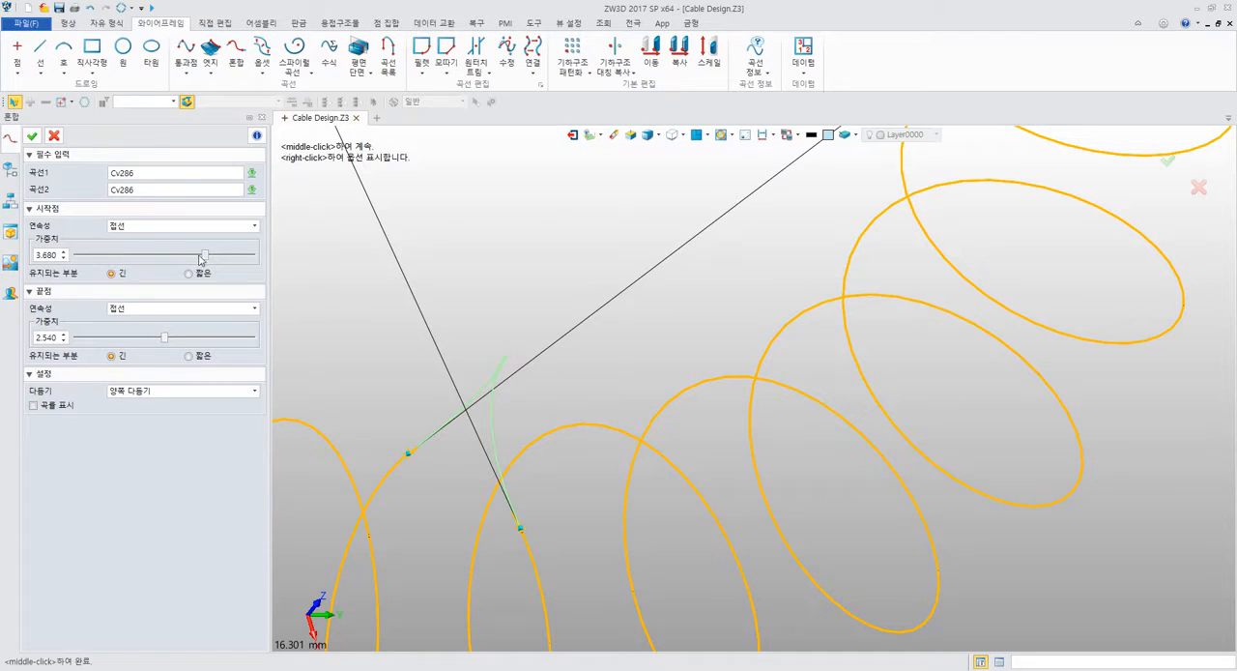
pyautogui.moveTo(212, 257); pyautogui.dragTo(111, 258)
pyautogui.moveTo(166, 339); pyautogui.dragTo(111, 340)
pyautogui.scroll(5, 551, 276)
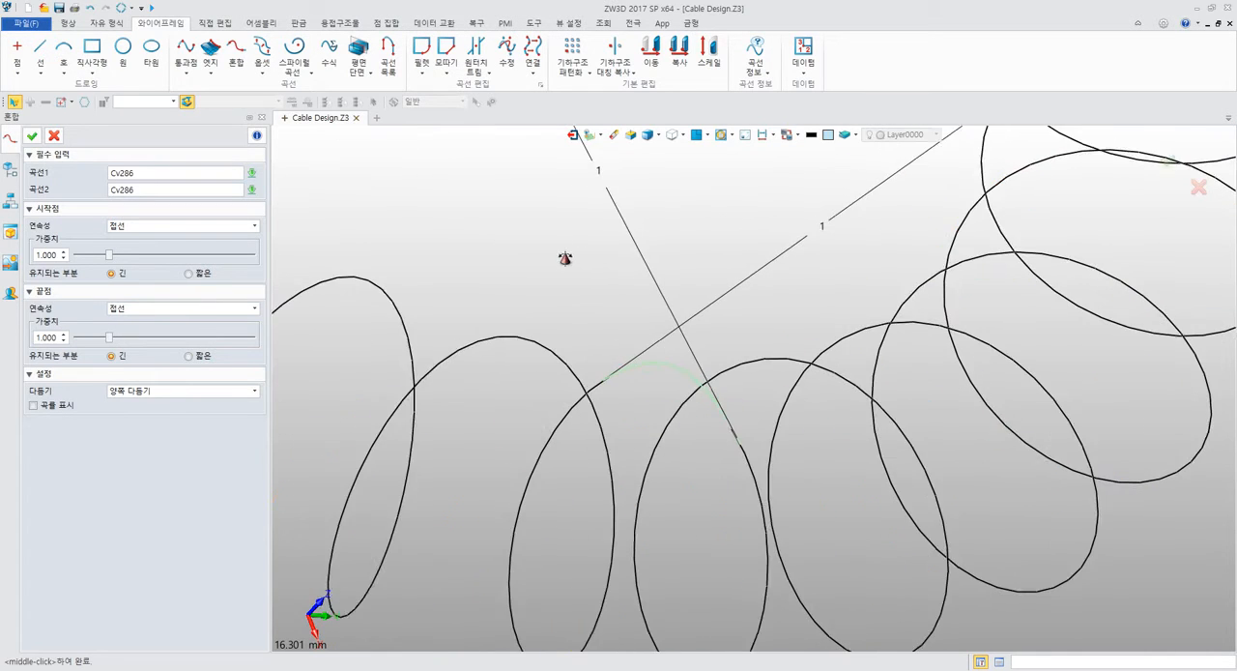
# Try 연결 (connect), 접선 (tangent) and 곡률 (curvature) continuity at the blend's start point, and 곡률 at its end point.
pyautogui.click(181, 228)
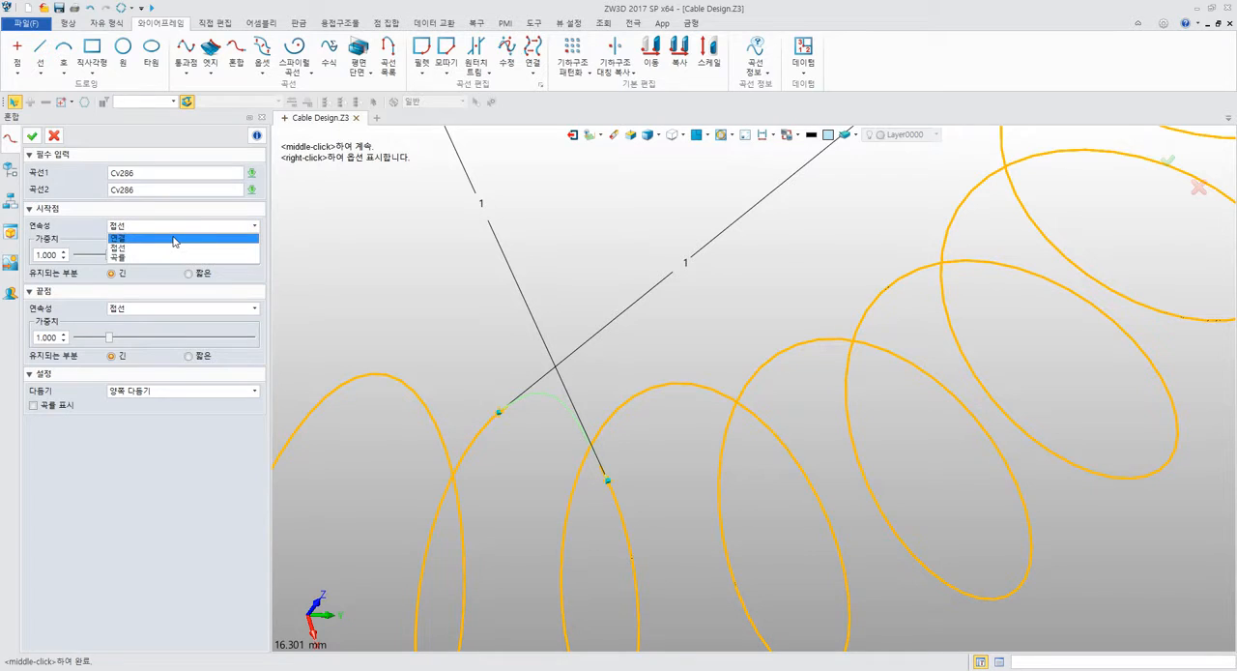
pyautogui.click(175, 239)
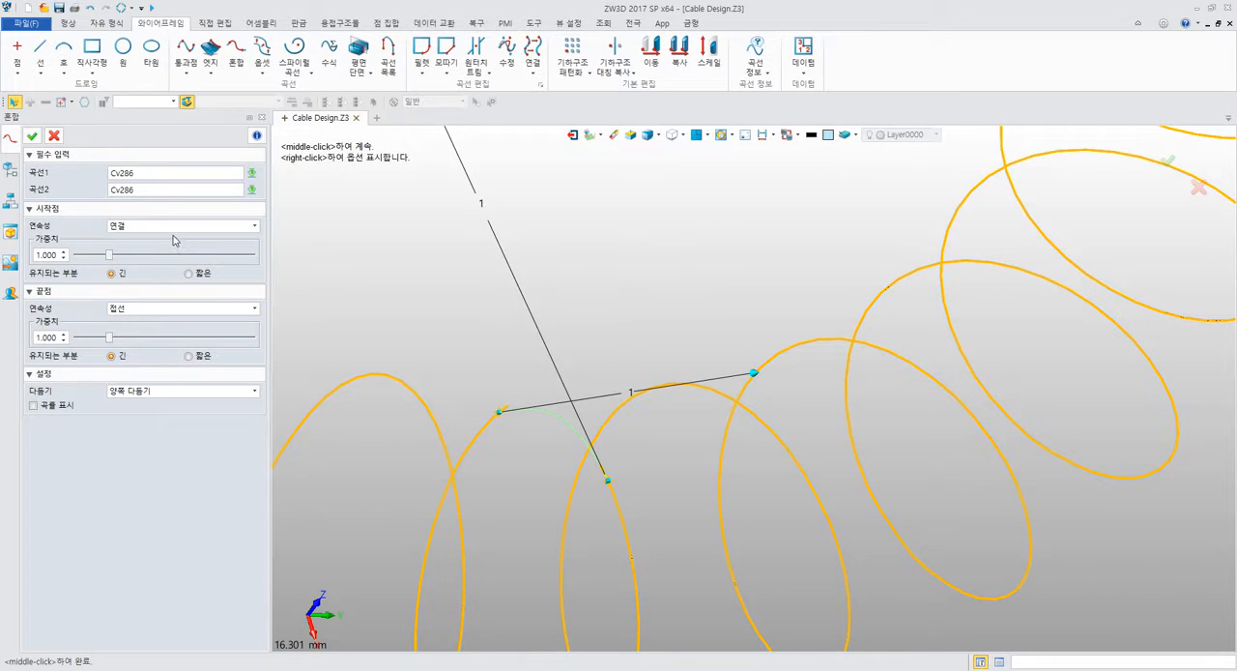
pyautogui.click(174, 227)
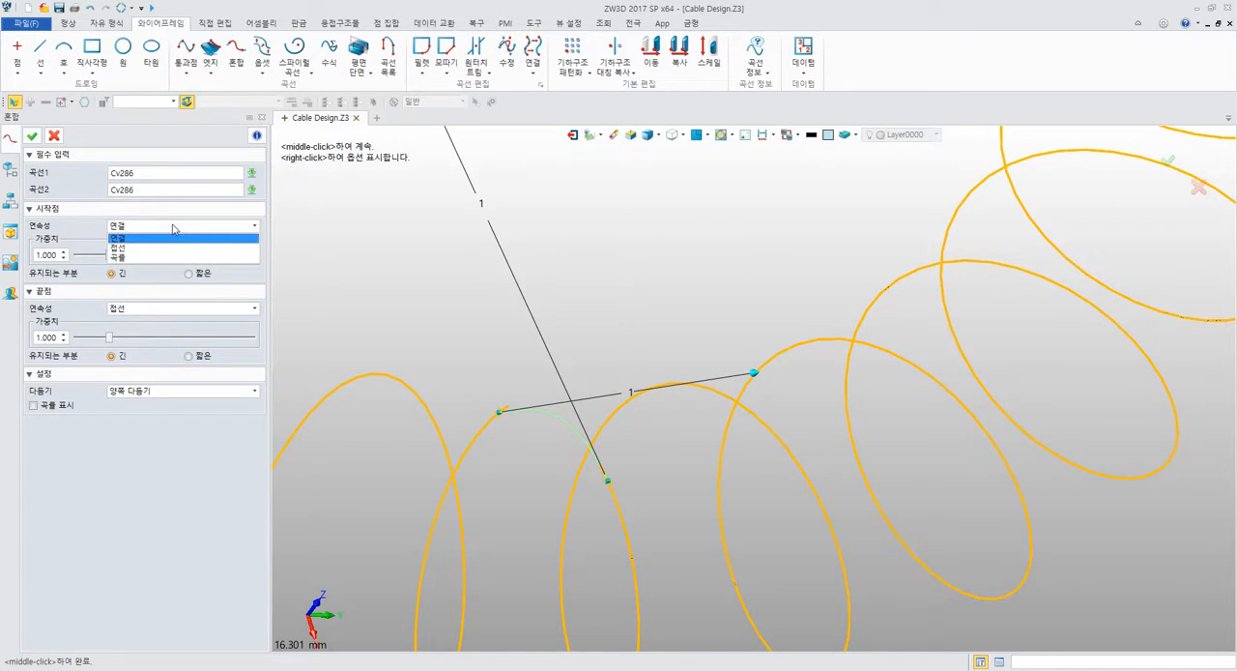
pyautogui.click(161, 248)
pyautogui.click(170, 227)
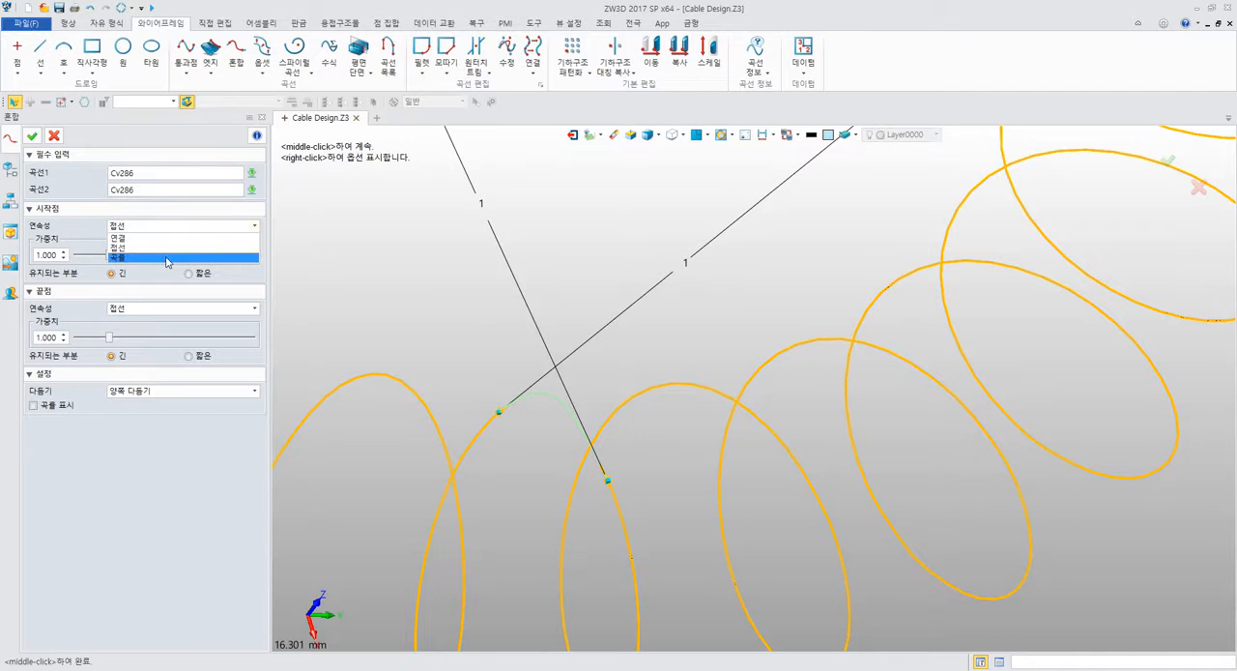
pyautogui.click(166, 258)
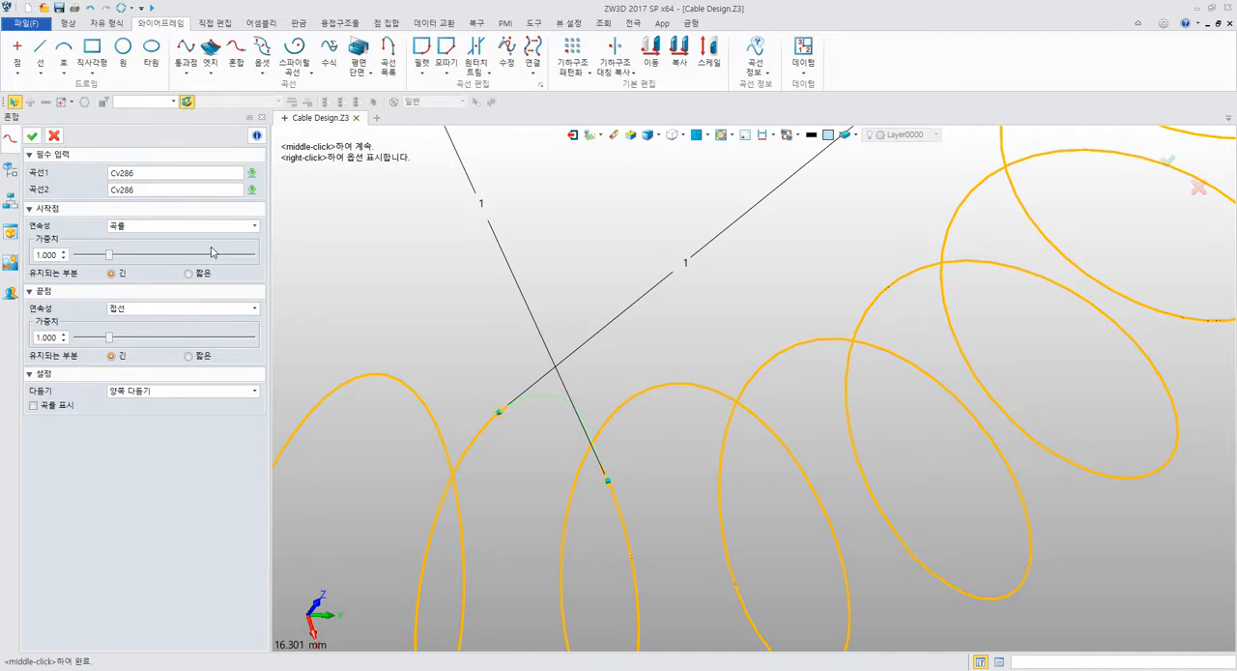
pyautogui.click(156, 308)
pyautogui.click(152, 343)
# Set the continuity to 접선 (tangent) at both ends and create the blend curve that closes the coil.
pyautogui.click(155, 226)
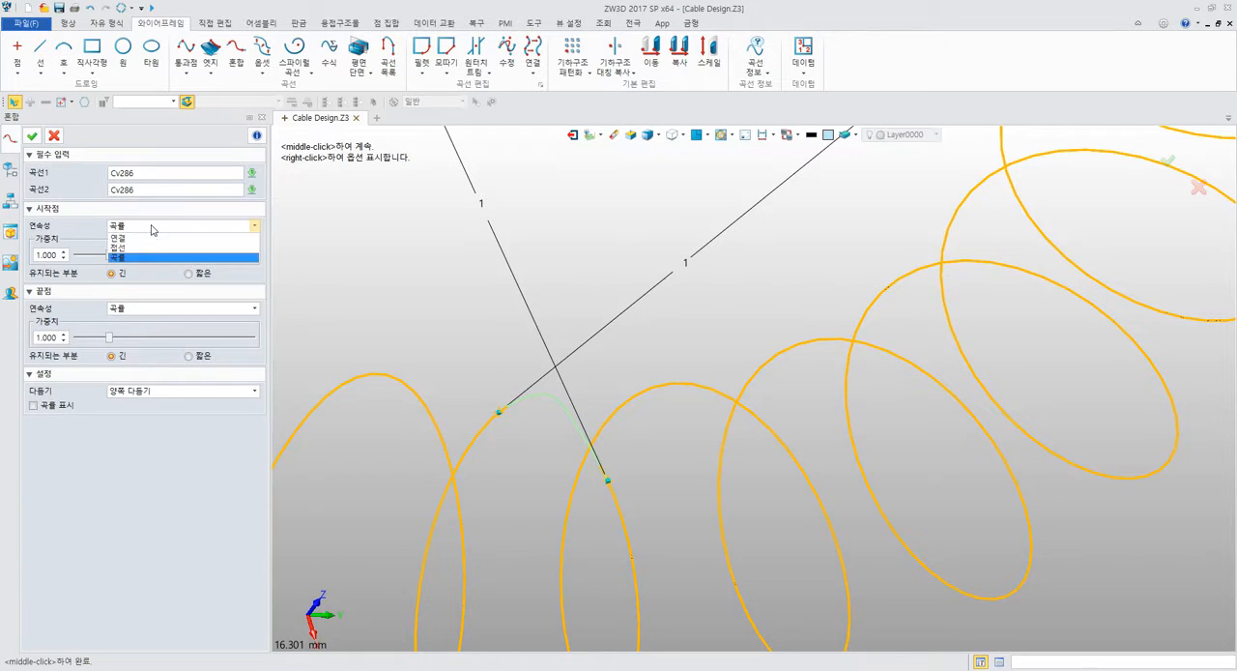
pyautogui.click(152, 248)
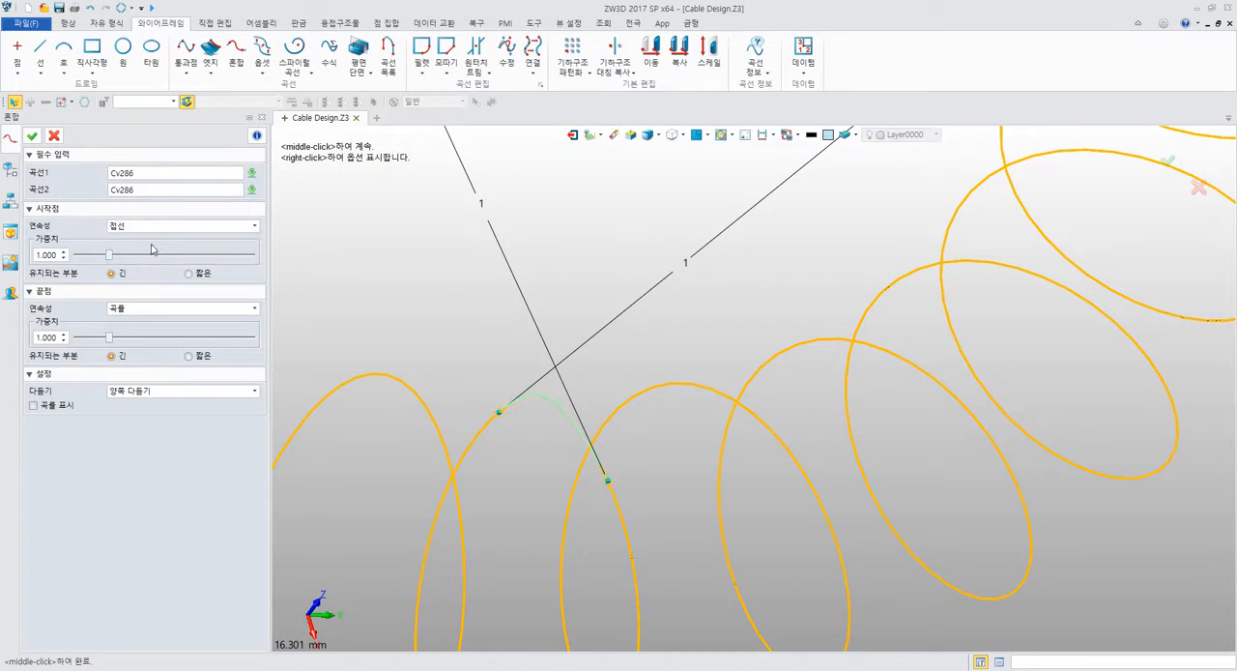
pyautogui.click(158, 308)
pyautogui.click(153, 335)
pyautogui.click(32, 135)
pyautogui.moveTo(384, 264); pyautogui.dragTo(532, 237, button='middle')
pyautogui.moveTo(533, 237)
pyautogui.mouseDown(button='right')
pyautogui.moveTo(492, 235)
pyautogui.moveTo(539, 240)
pyautogui.mouseUp(button='right')
pyautogui.scroll(-4, 539, 241)
pyautogui.scroll(-3, 538, 215)
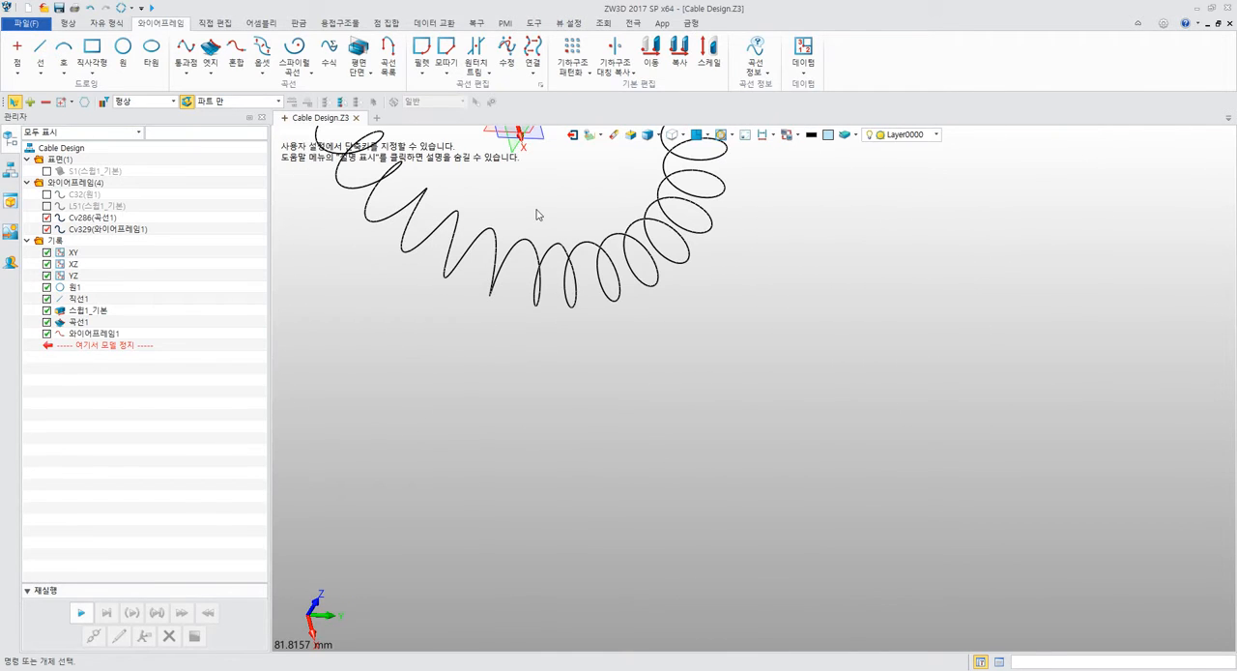
pyautogui.click(99, 229)
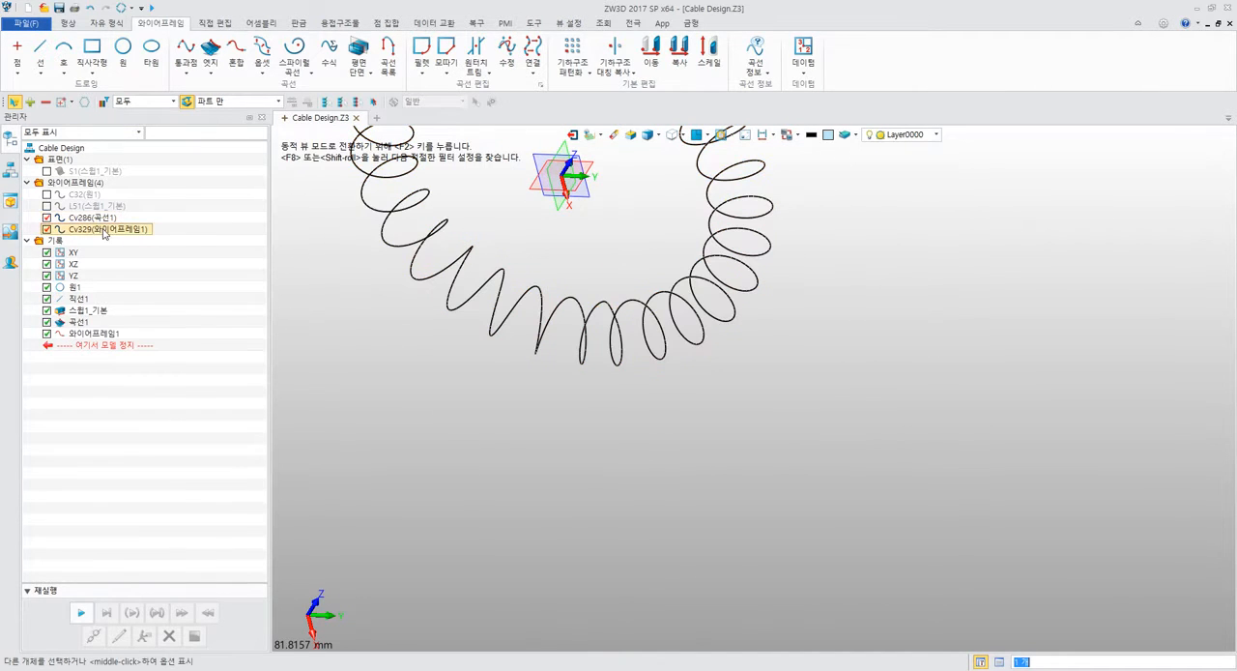
pyautogui.click(409, 354)
pyautogui.moveTo(422, 348); pyautogui.dragTo(483, 469, button='middle')
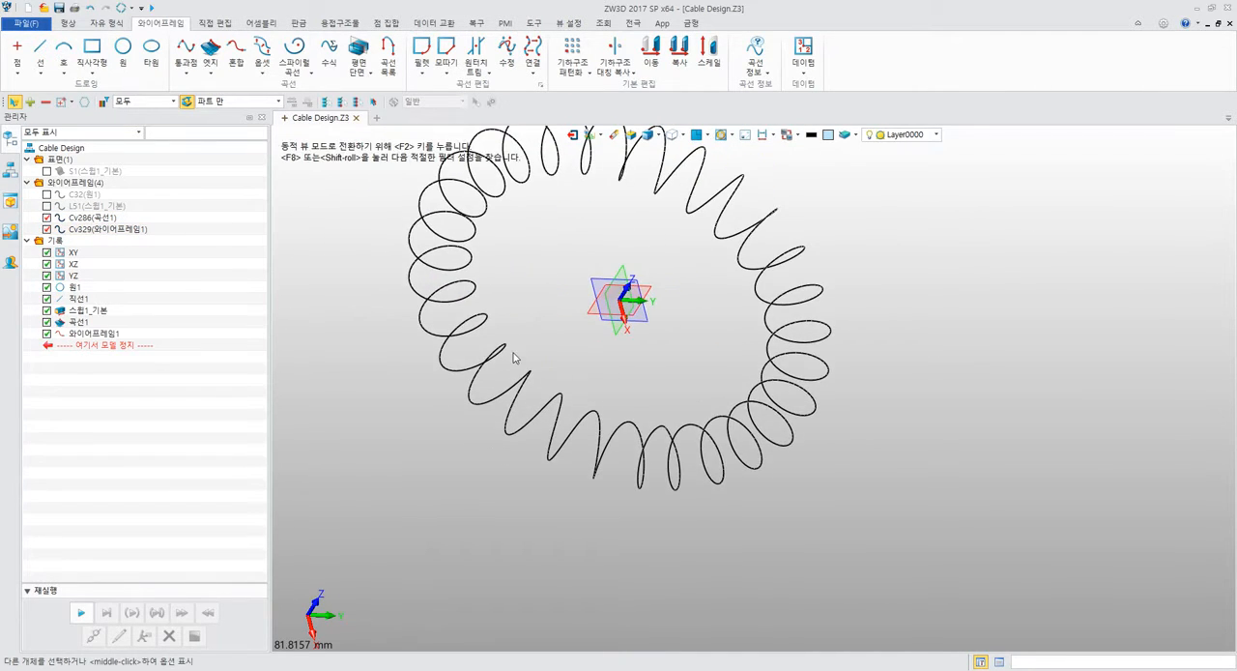
pyautogui.click(542, 66)
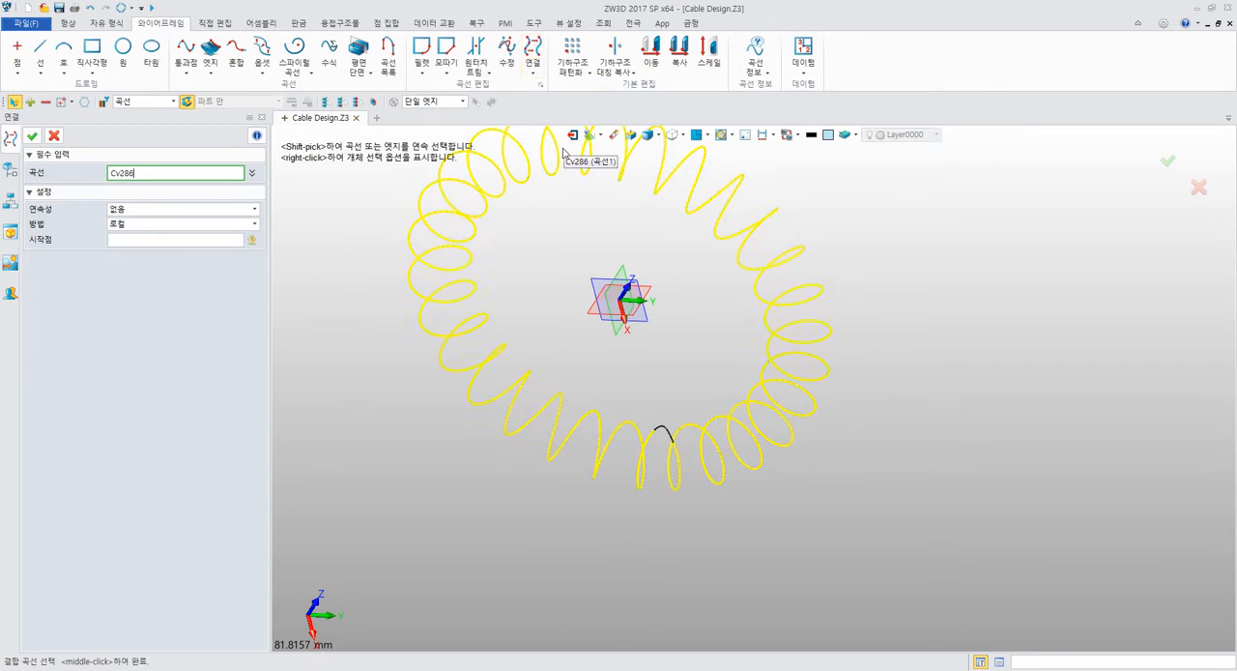
pyautogui.click(533, 73)
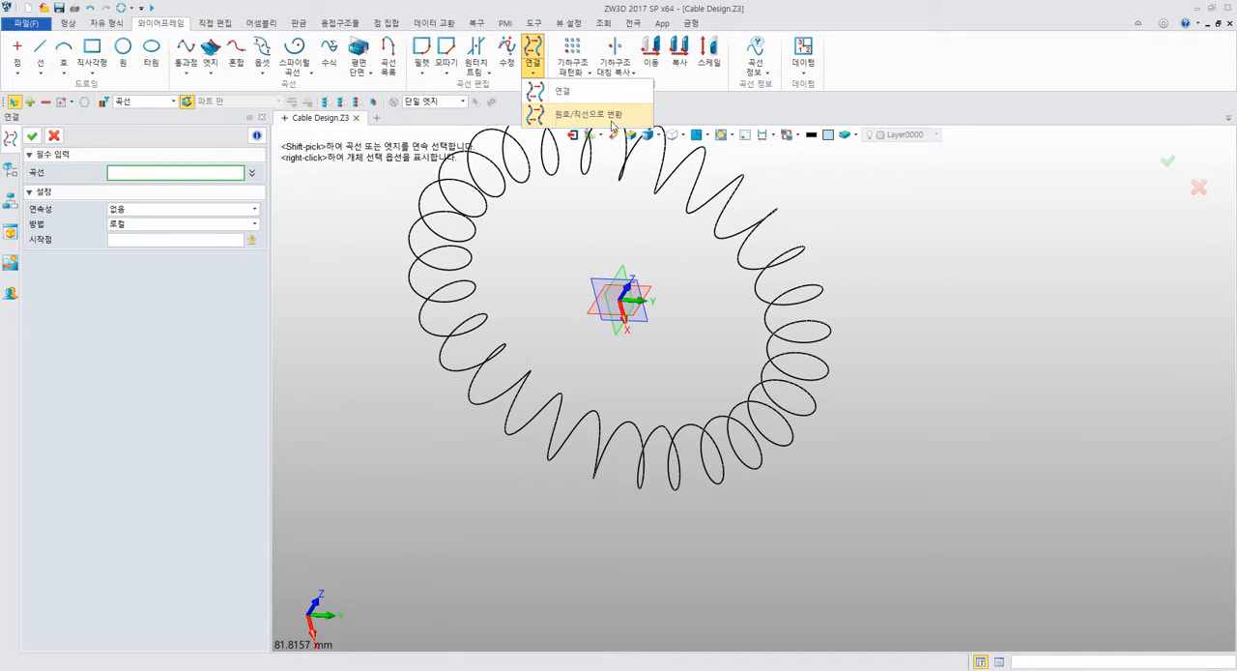
pyautogui.click(54, 135)
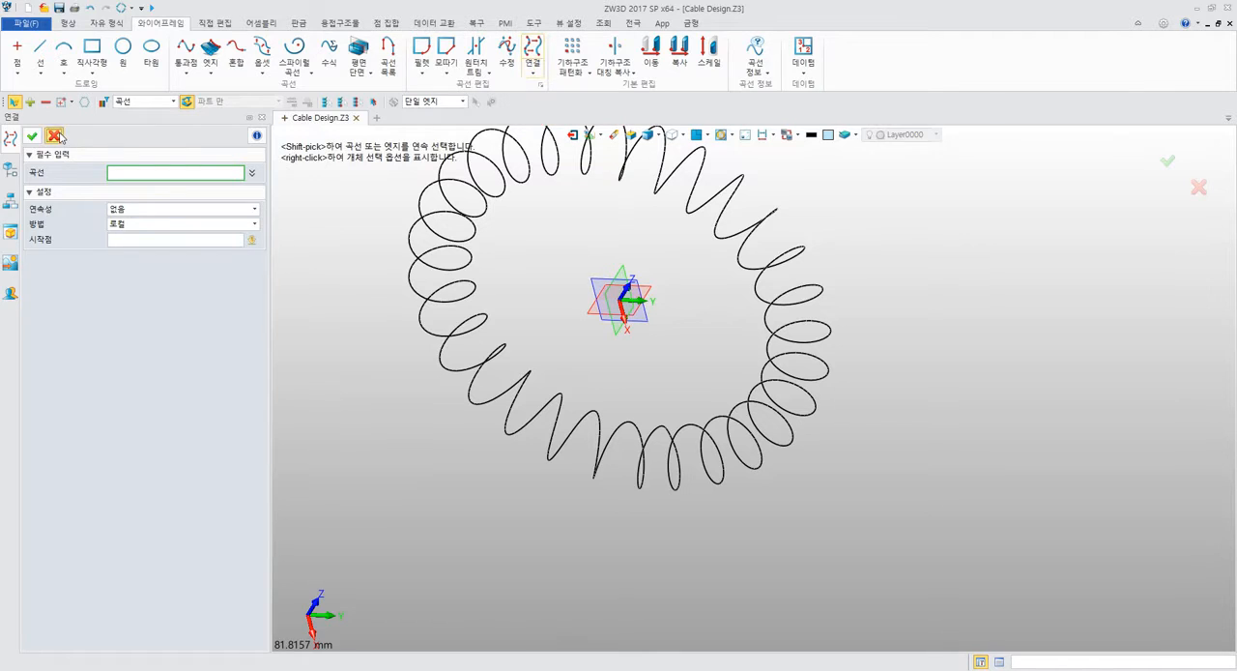
pyautogui.moveTo(386, 257); pyautogui.dragTo(423, 214, button='middle')
pyautogui.scroll(-2, 419, 328)
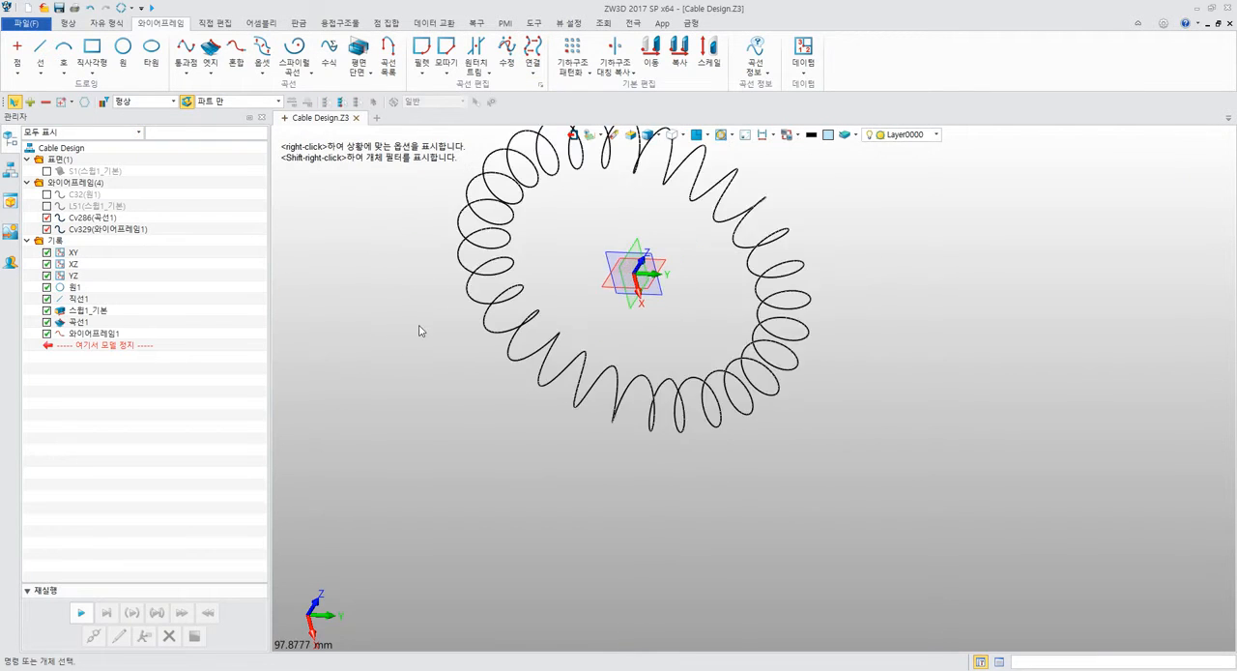
pyautogui.scroll(-2, 447, 324)
pyautogui.moveTo(449, 343); pyautogui.dragTo(467, 450, button='middle')
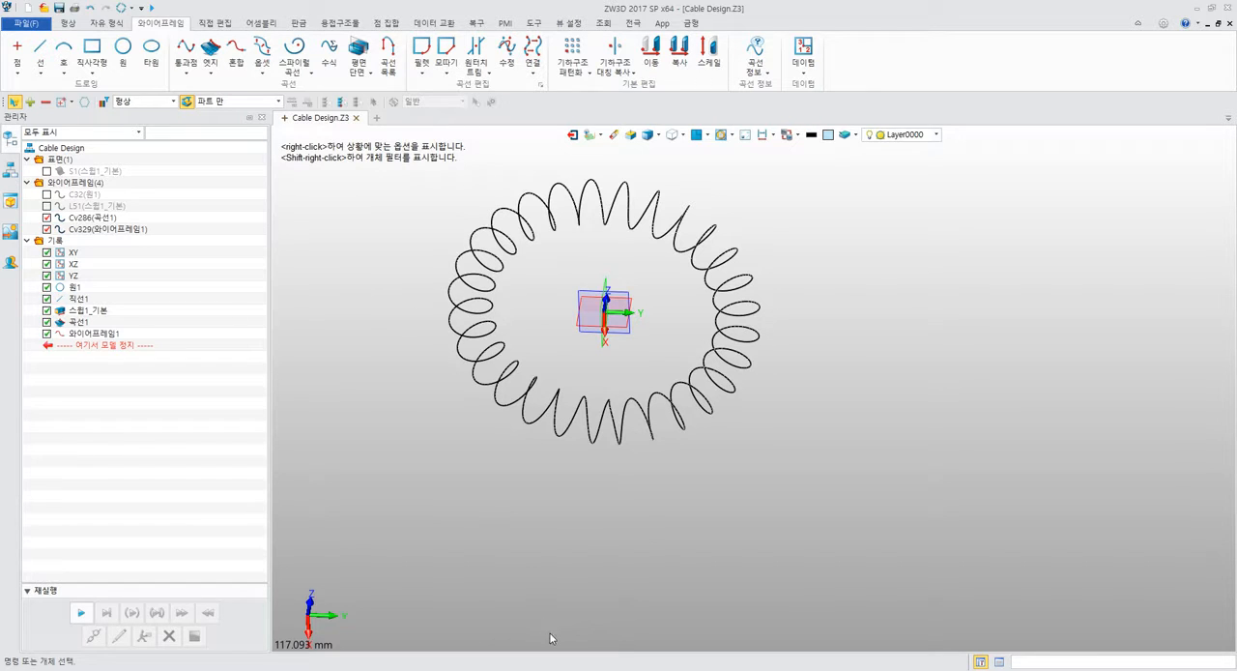
# Switch to the PDF manual in Acrobat Reader and examine the Swept Rod instructions on page 178.
pyautogui.click(585, 669)
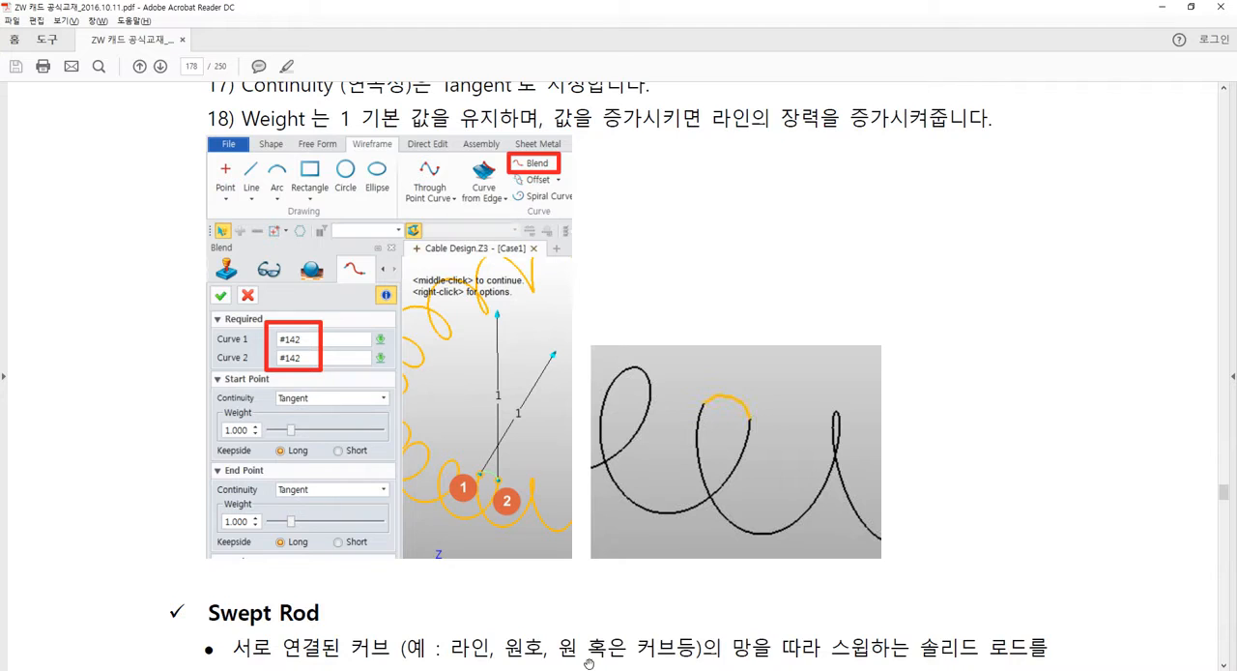
pyautogui.scroll(-3, 578, 541)
pyautogui.scroll(-10, 578, 539)
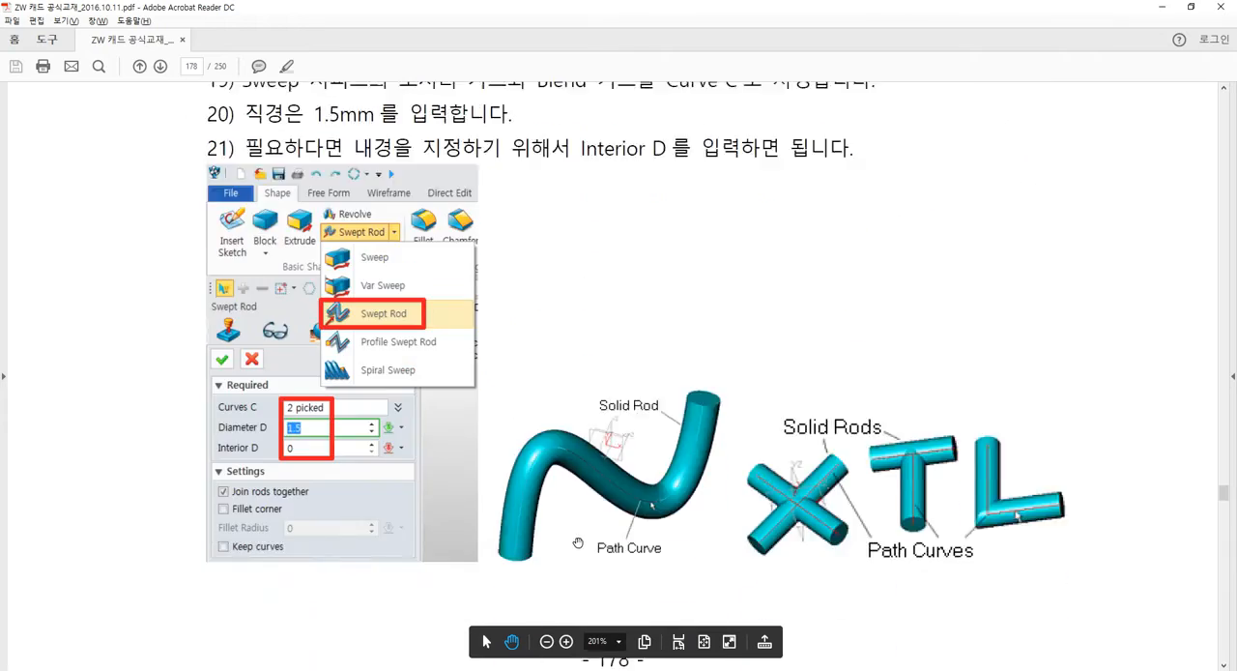
pyautogui.scroll(1, 566, 518)
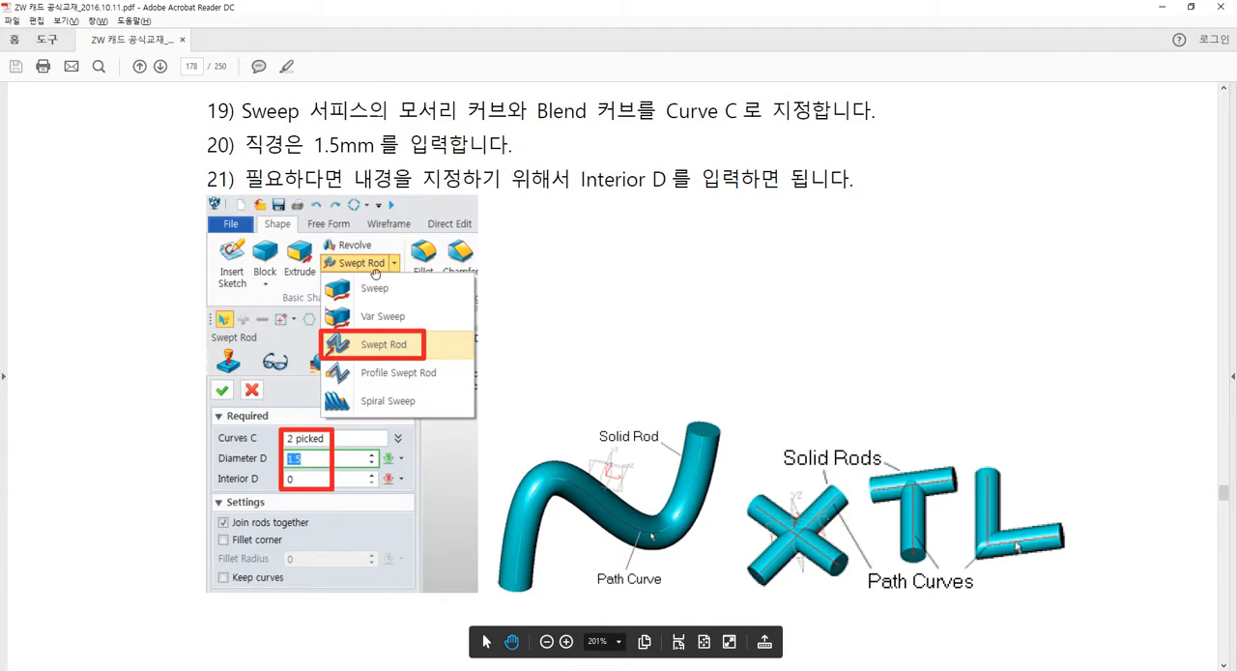
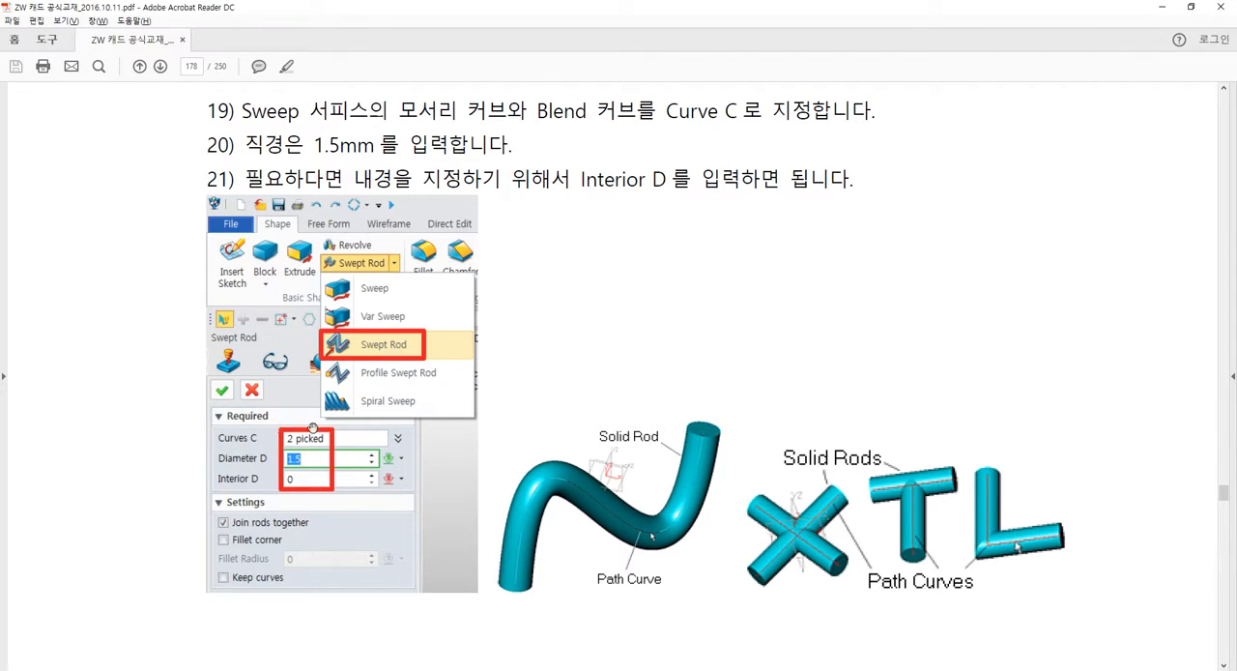
# Switch back to ZW3D and start a Swept Rod (스윕 로드) with a diameter of 1.5 and an inner diameter of 0.
pyautogui.click(1160, 9)
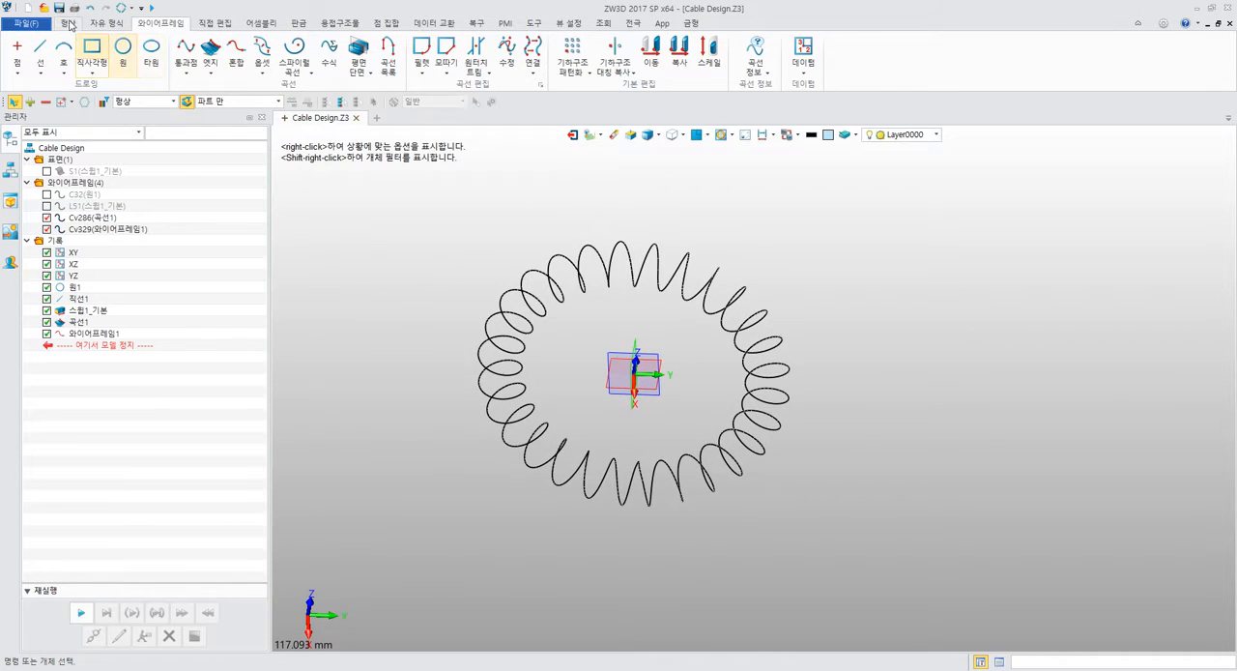
pyautogui.click(67, 22)
pyautogui.click(124, 70)
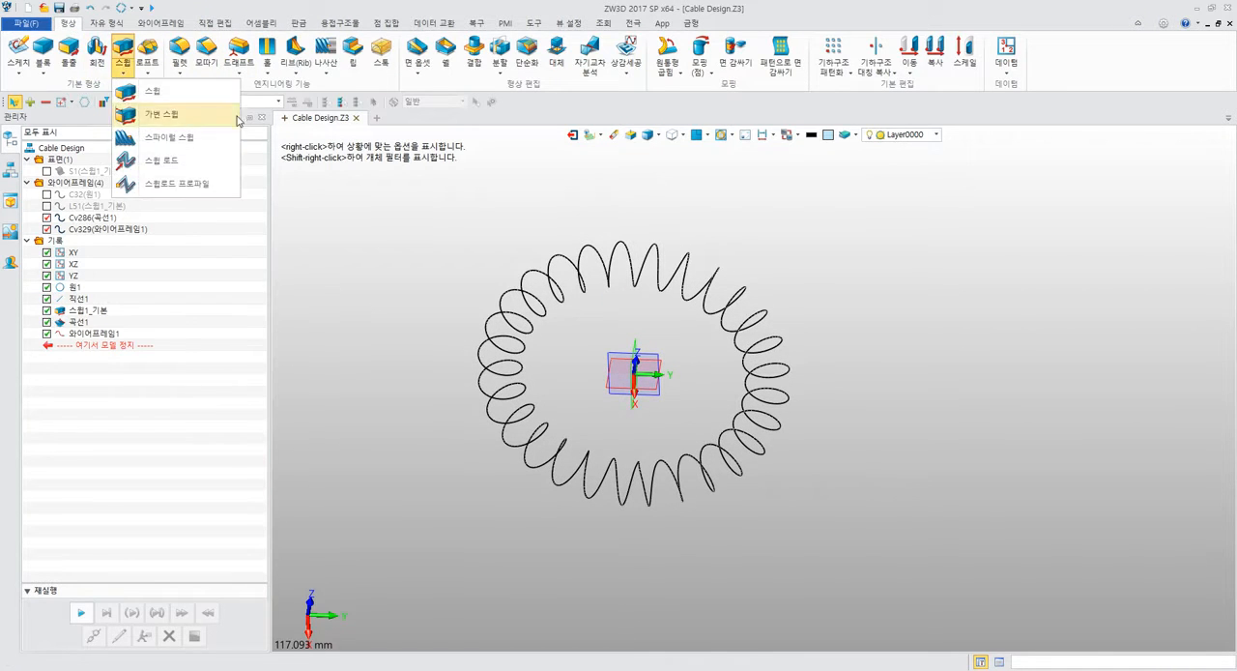
pyautogui.click(188, 166)
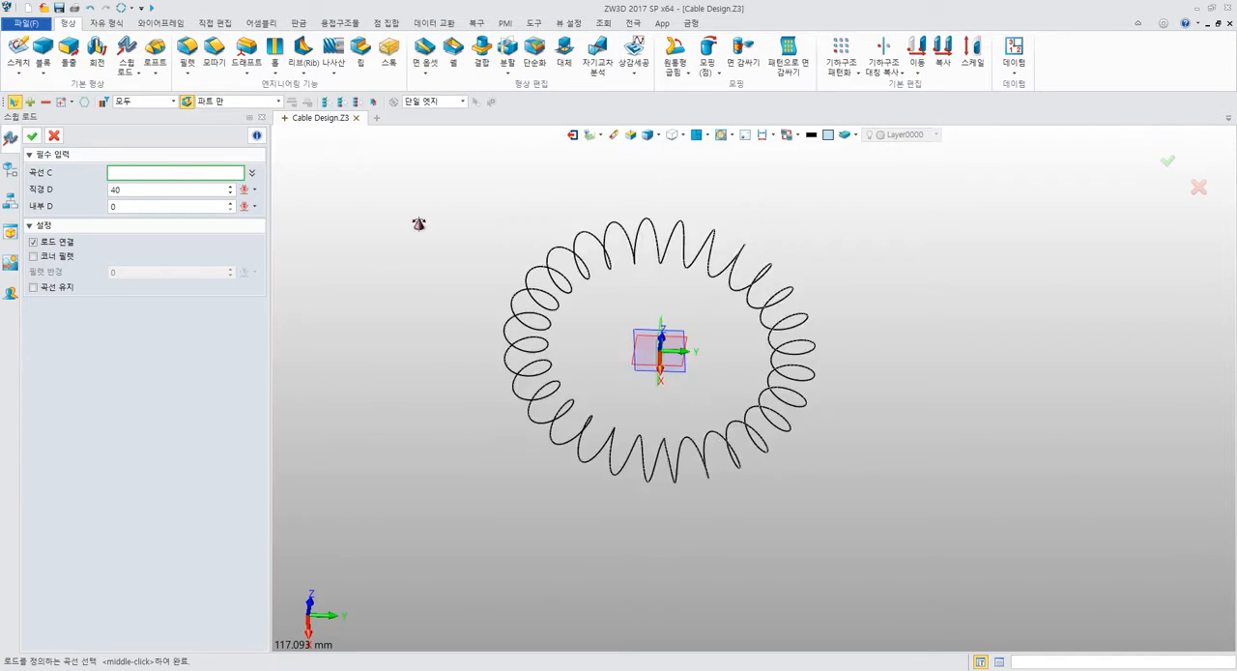
pyautogui.click(586, 399)
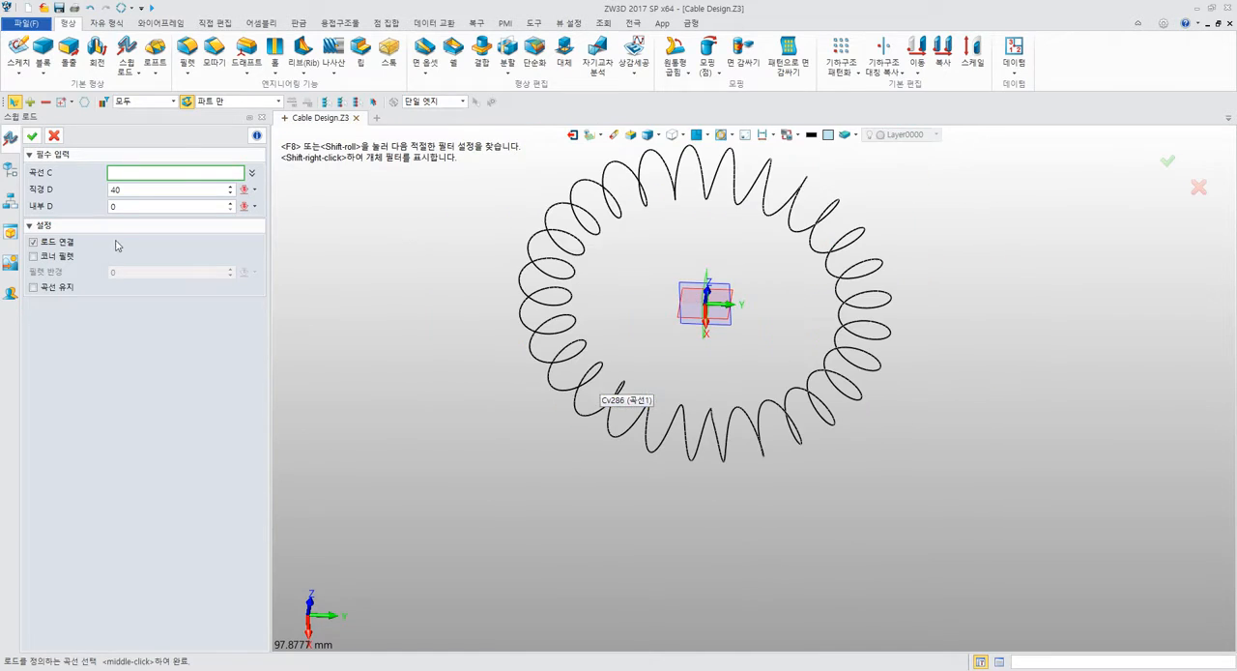
pyautogui.click(118, 187)
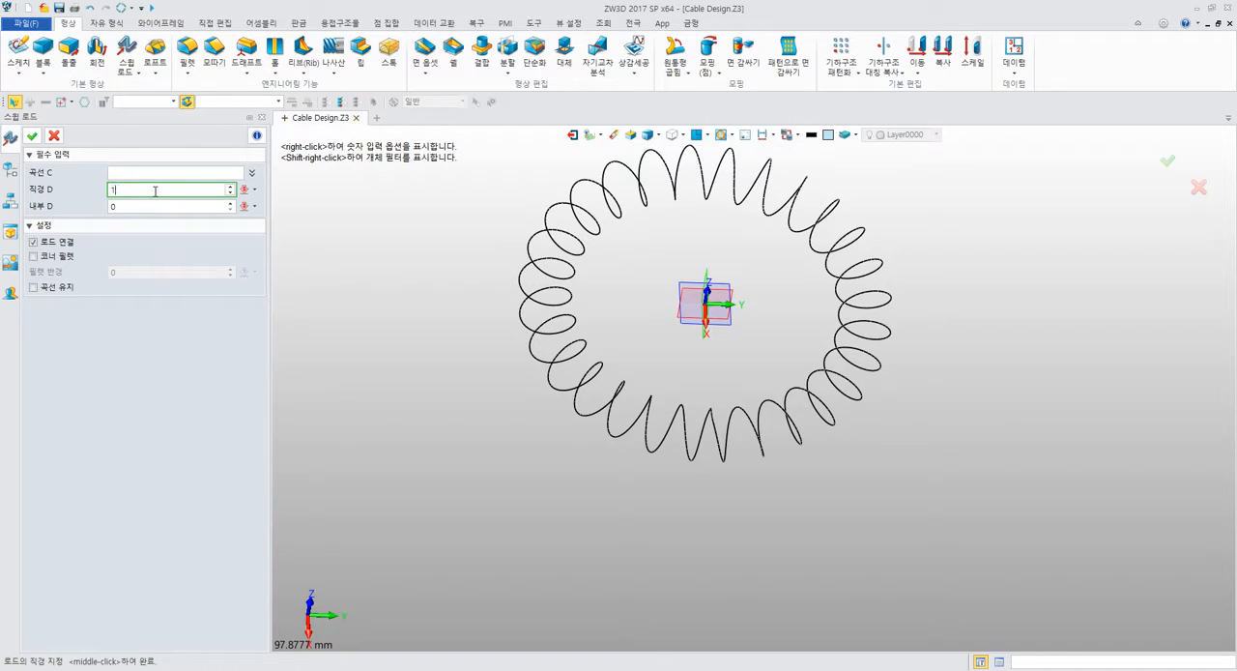
pyautogui.click(192, 207)
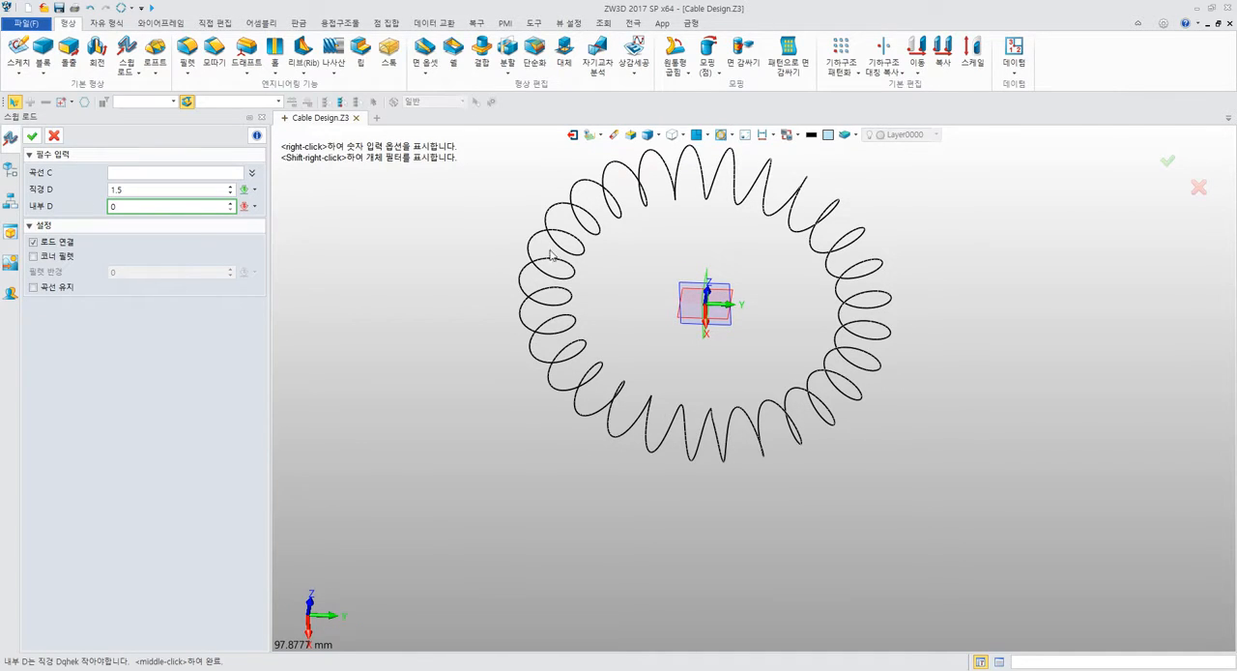
pyautogui.click(39, 290)
pyautogui.click(42, 290)
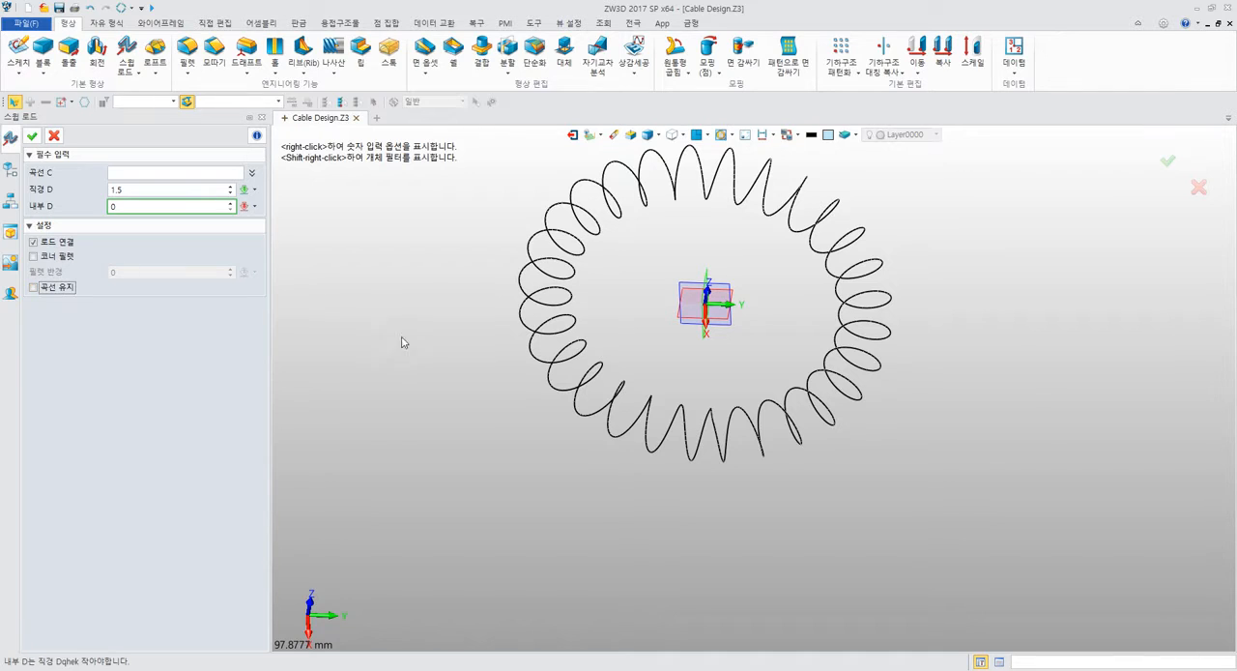
# Pick the coiled curve and the blend curve as the rod's path curves and create the solid swept rod.
pyautogui.click(203, 171)
pyautogui.moveTo(711, 408); pyautogui.dragTo(585, 370, button='middle')
pyautogui.click(675, 388)
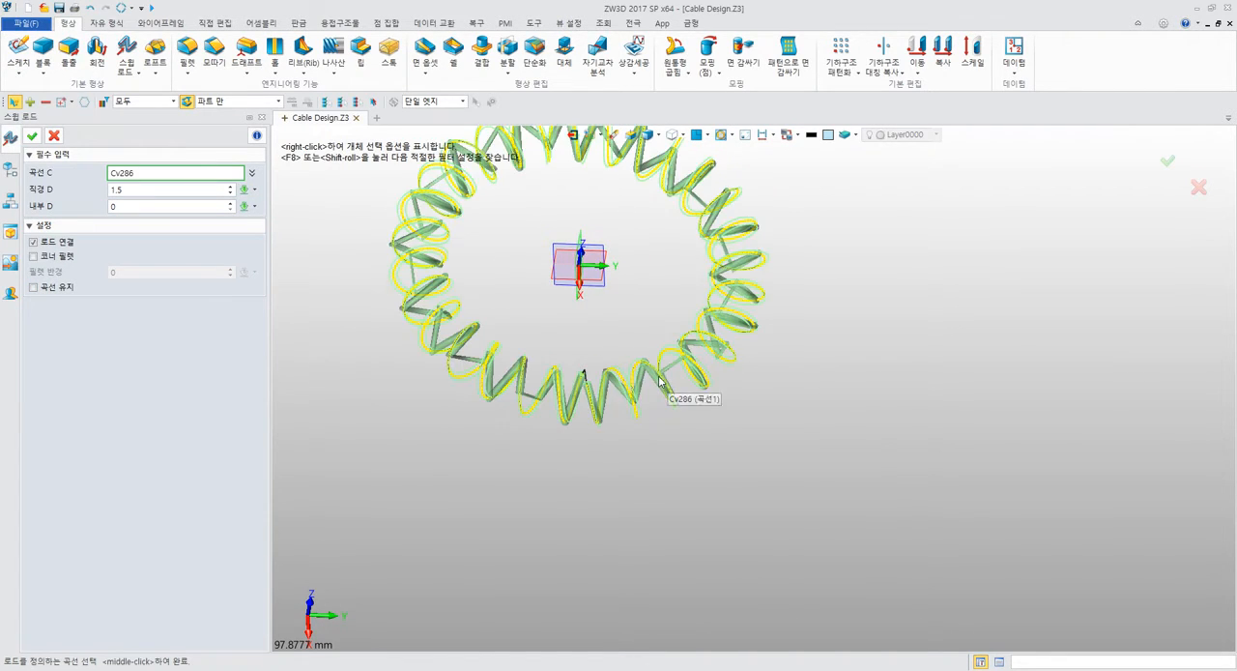
pyautogui.scroll(10, 675, 389)
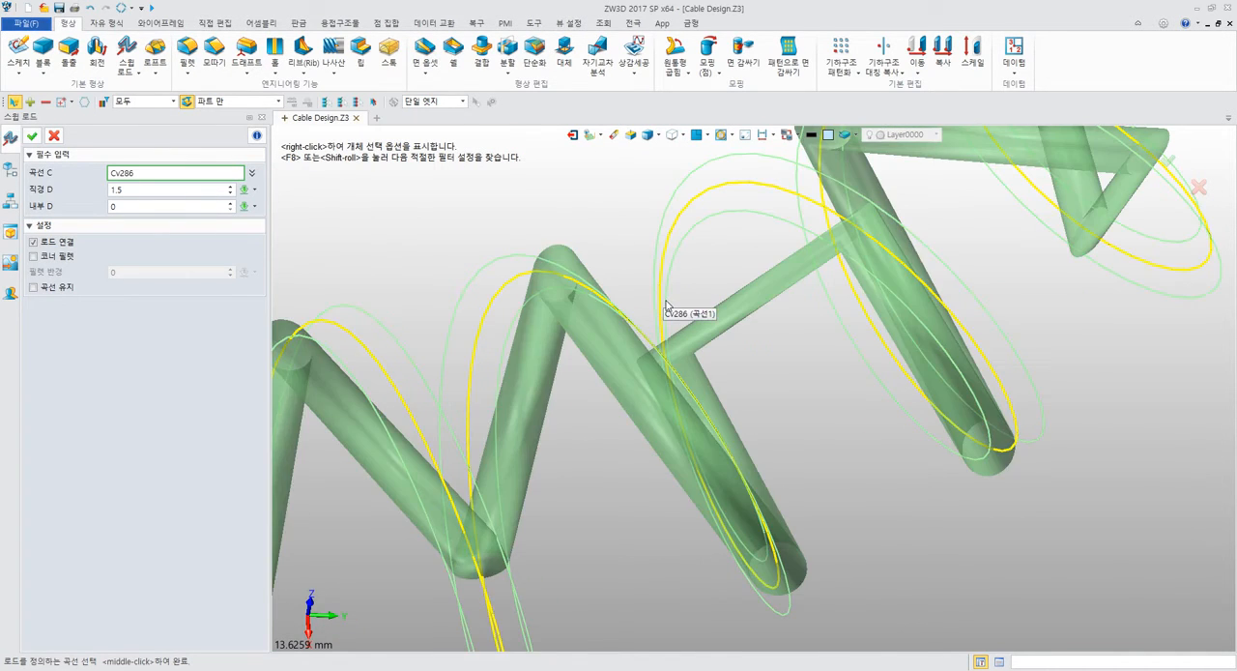
pyautogui.click(696, 262)
pyautogui.scroll(-5, 610, 285)
pyautogui.scroll(-6, 608, 283)
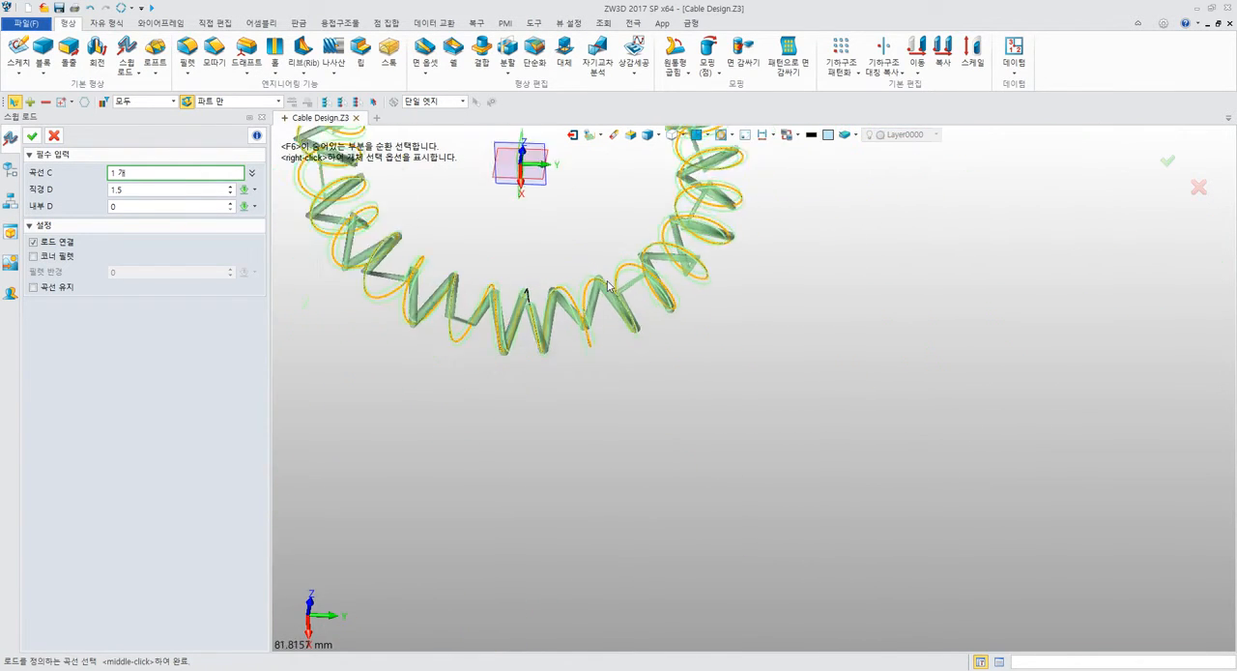
pyautogui.moveTo(596, 290); pyautogui.dragTo(643, 344, button='middle')
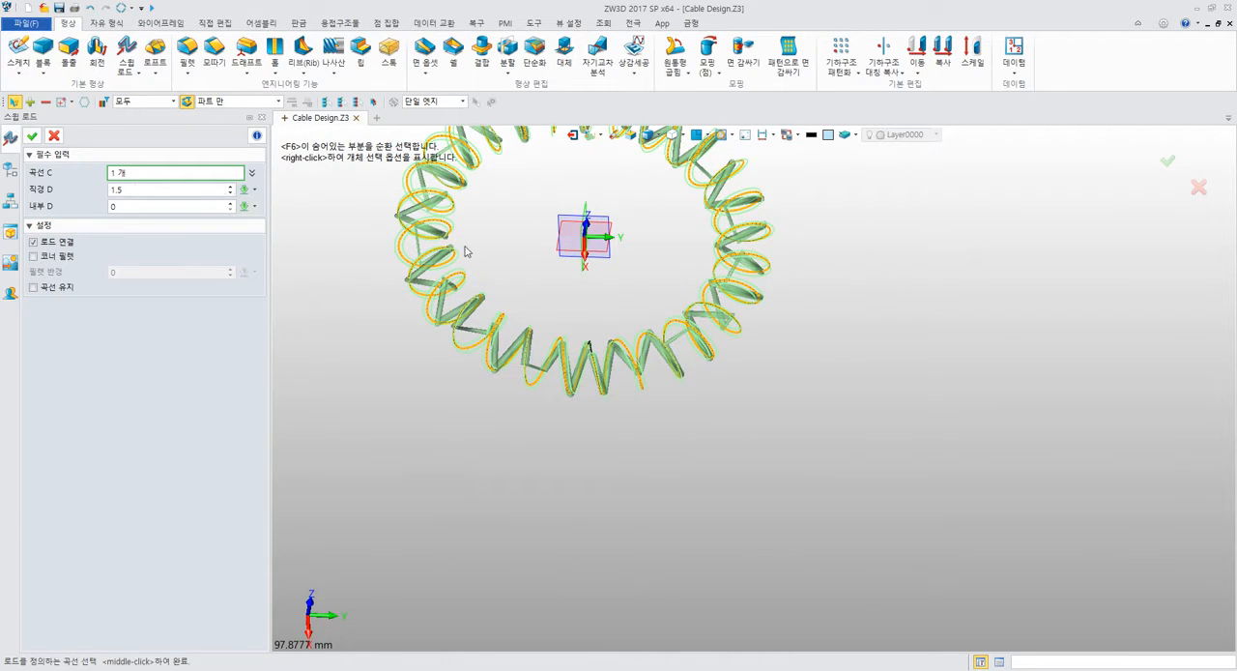
pyautogui.moveTo(479, 259); pyautogui.dragTo(609, 469, button='middle')
pyautogui.moveTo(445, 259); pyautogui.dragTo(998, 617)
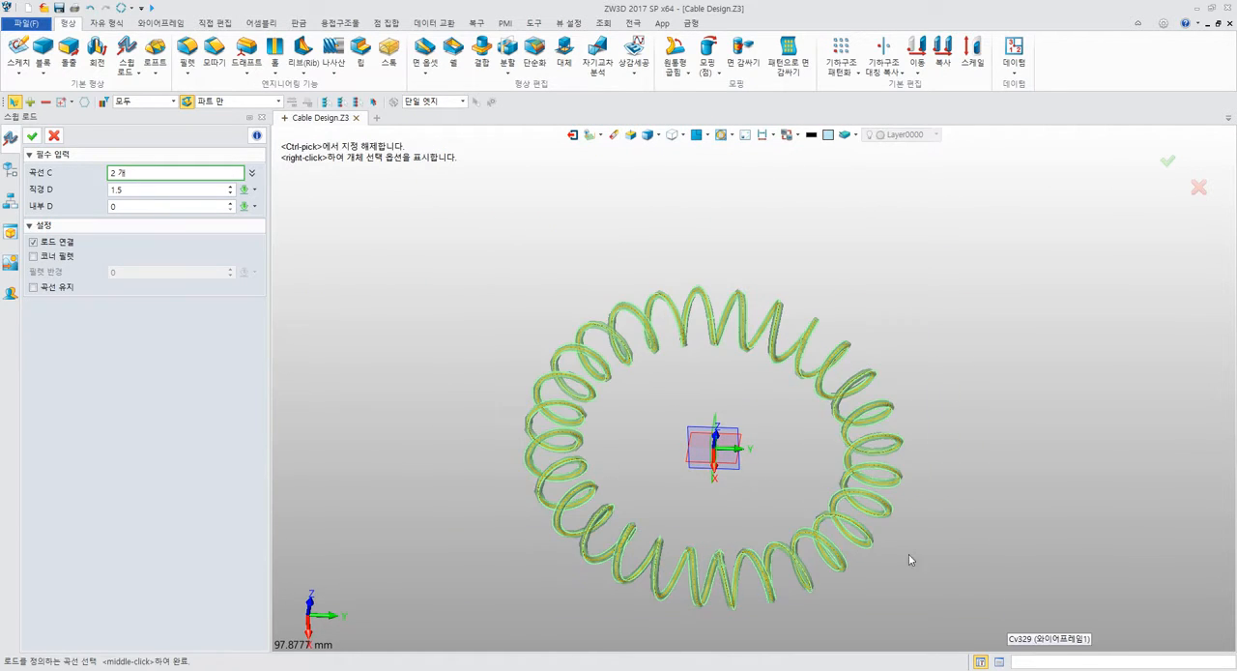
pyautogui.moveTo(697, 387); pyautogui.dragTo(632, 340, button='middle')
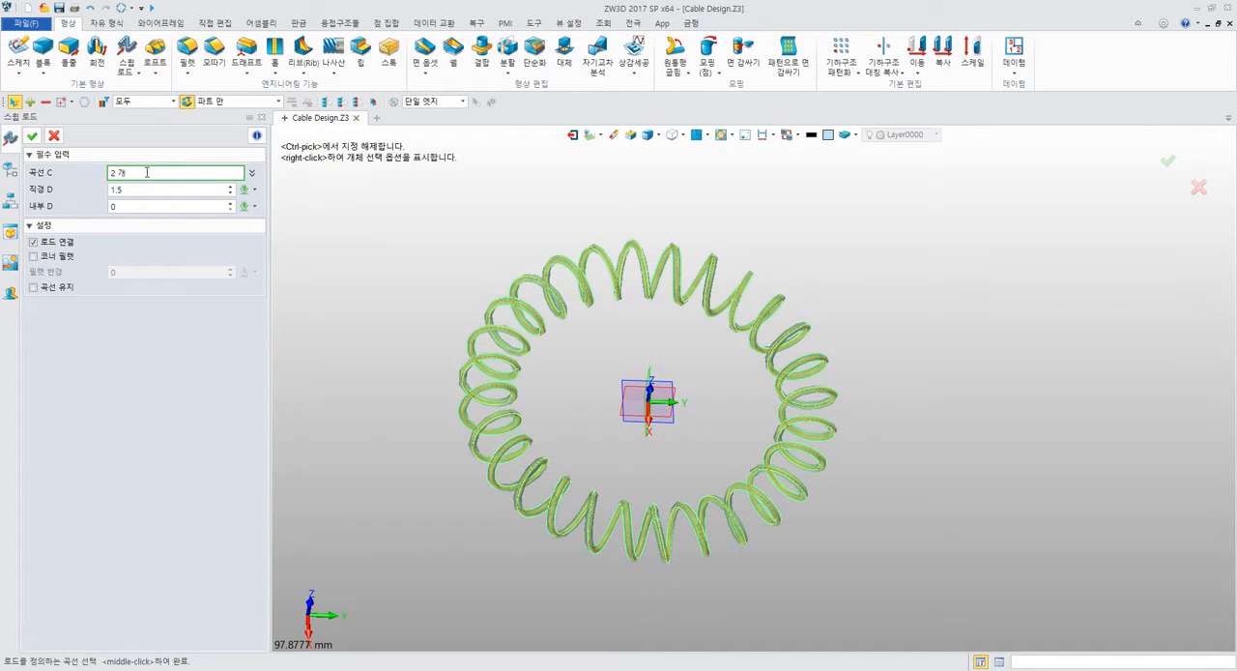
pyautogui.click(32, 135)
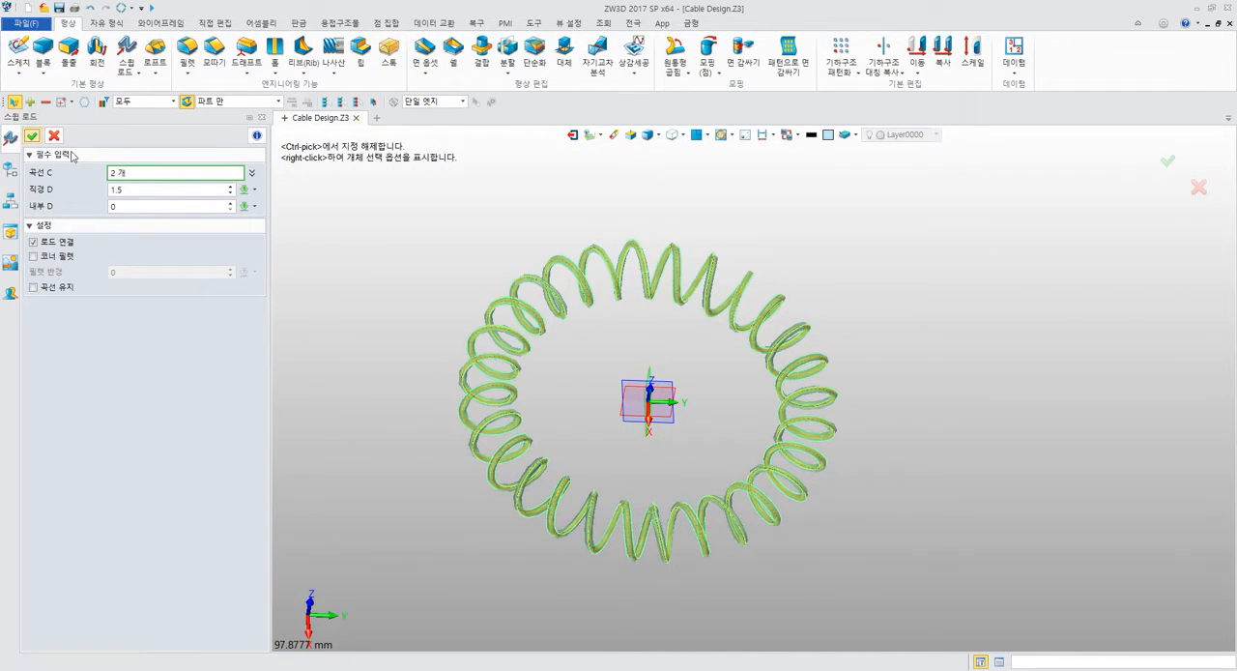
pyautogui.moveTo(388, 215); pyautogui.dragTo(552, 266, button='middle')
pyautogui.moveTo(520, 281); pyautogui.dragTo(583, 320, button='middle')
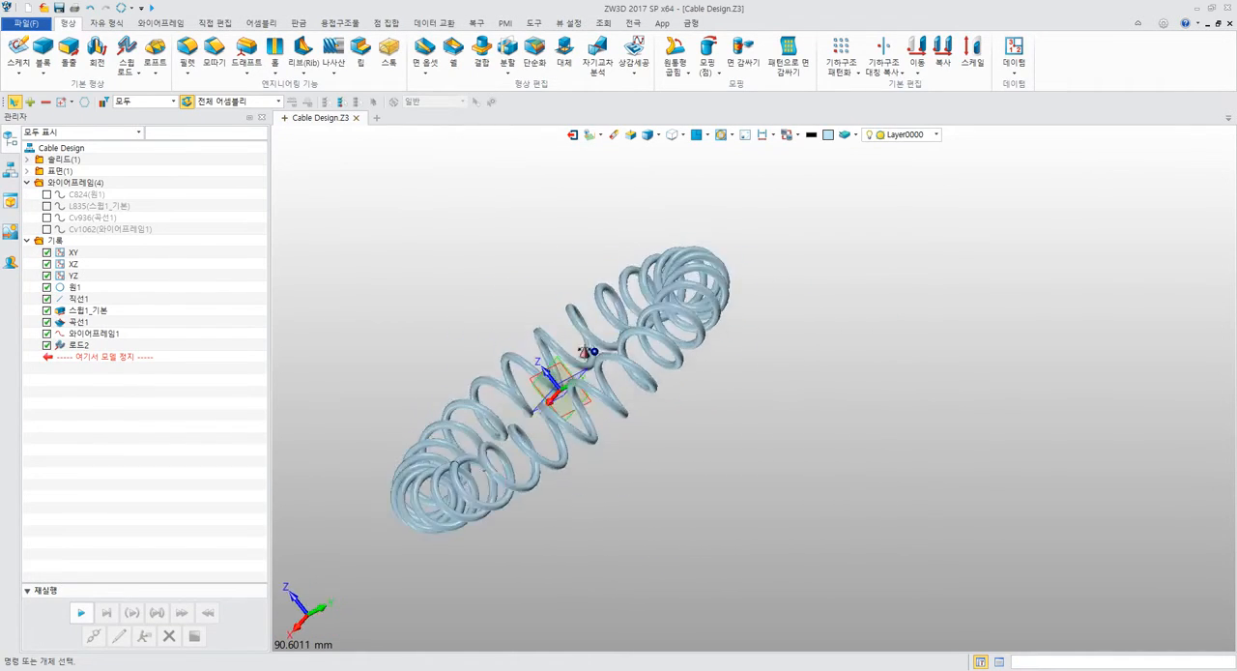
pyautogui.moveTo(584, 352); pyautogui.dragTo(721, 353, button='middle')
# Switch to the PDF manual in Acrobat Reader and examine the wound ring exercise in section 5.2 Cabel Design on pages 180 and 181.
pyautogui.hotkey('alt', 'Tab')
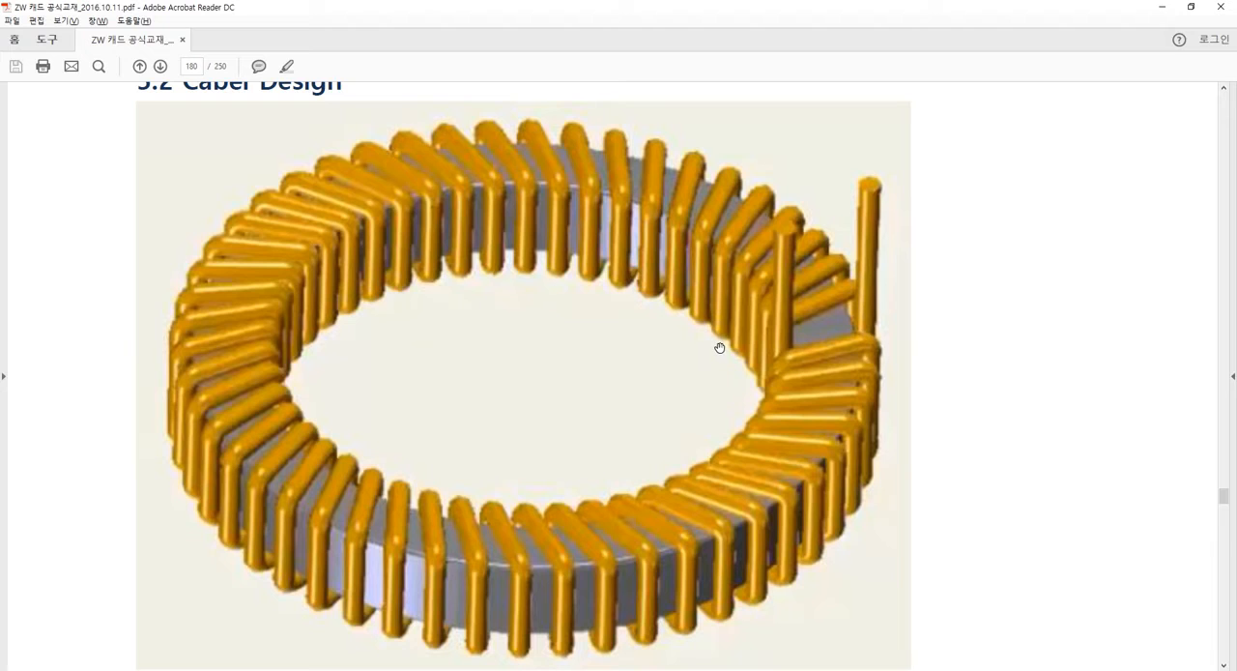
pyautogui.moveTo(692, 308); pyautogui.dragTo(689, 395)
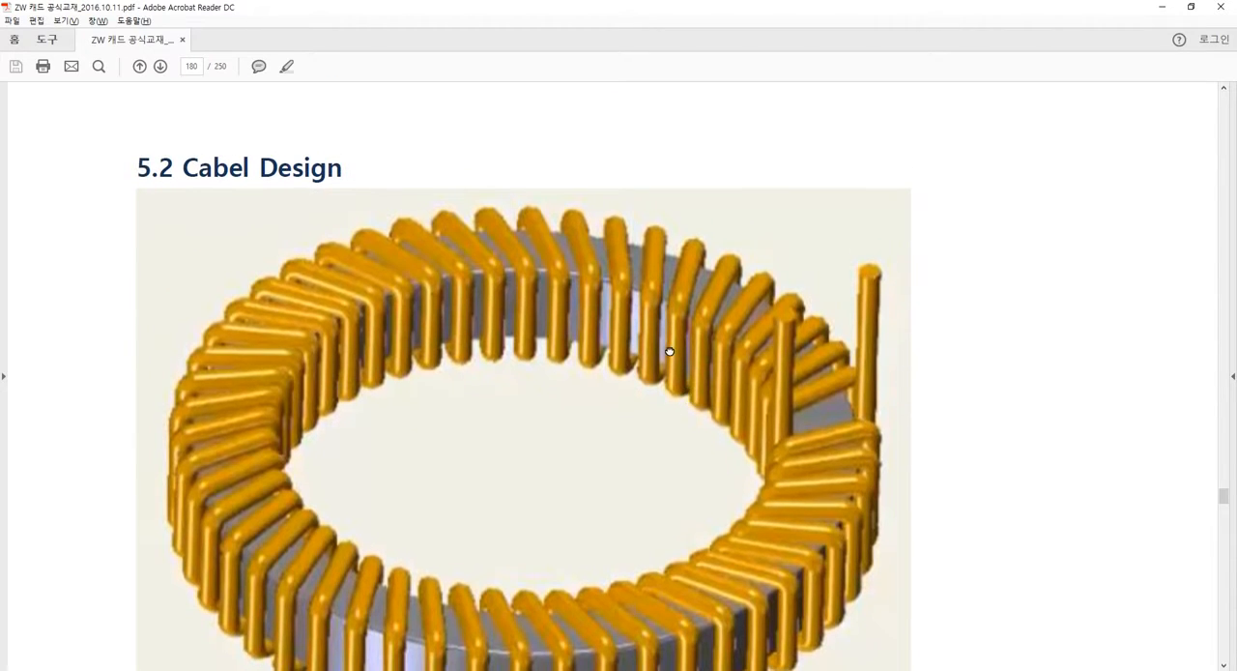
pyautogui.moveTo(669, 351); pyautogui.dragTo(662, 311)
pyautogui.scroll(-6, 650, 364)
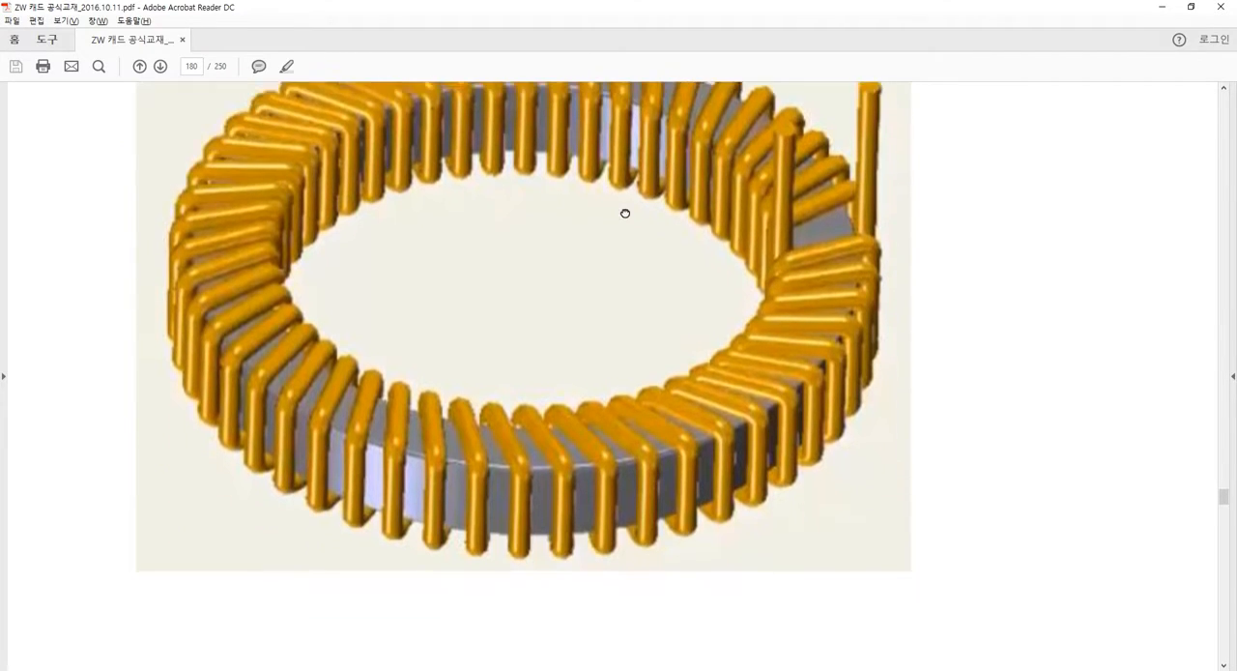
pyautogui.moveTo(668, 445); pyautogui.dragTo(659, 320)
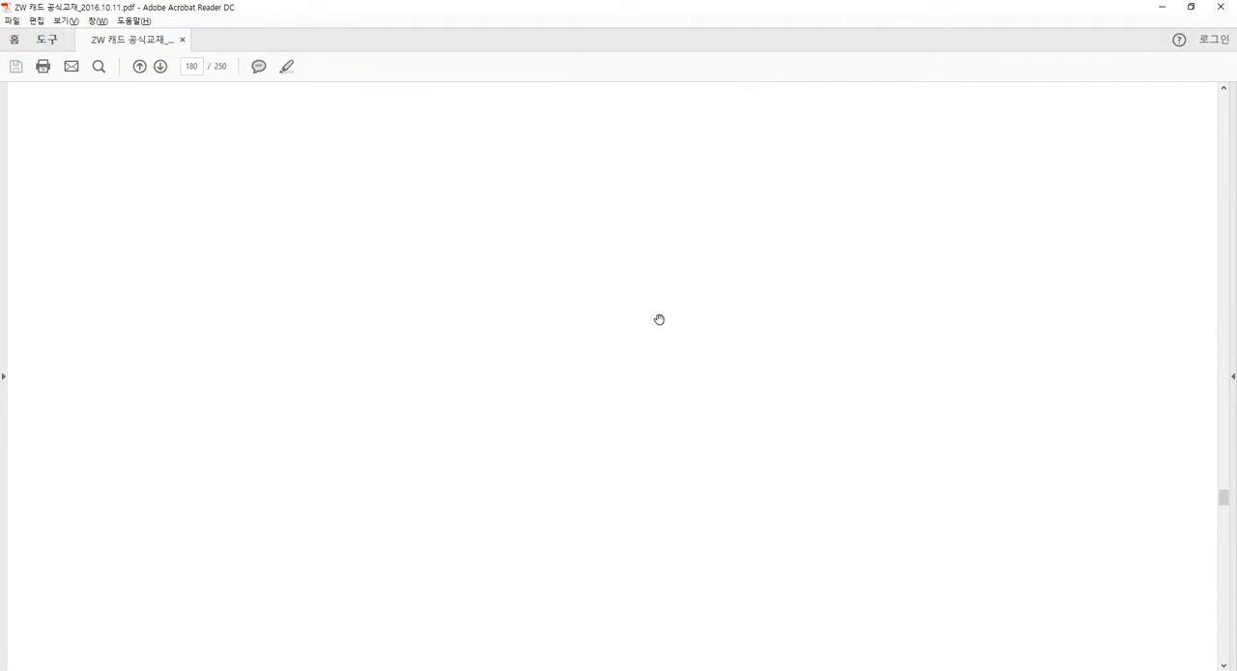
pyautogui.moveTo(649, 455); pyautogui.dragTo(653, 317)
pyautogui.scroll(-8, 633, 409)
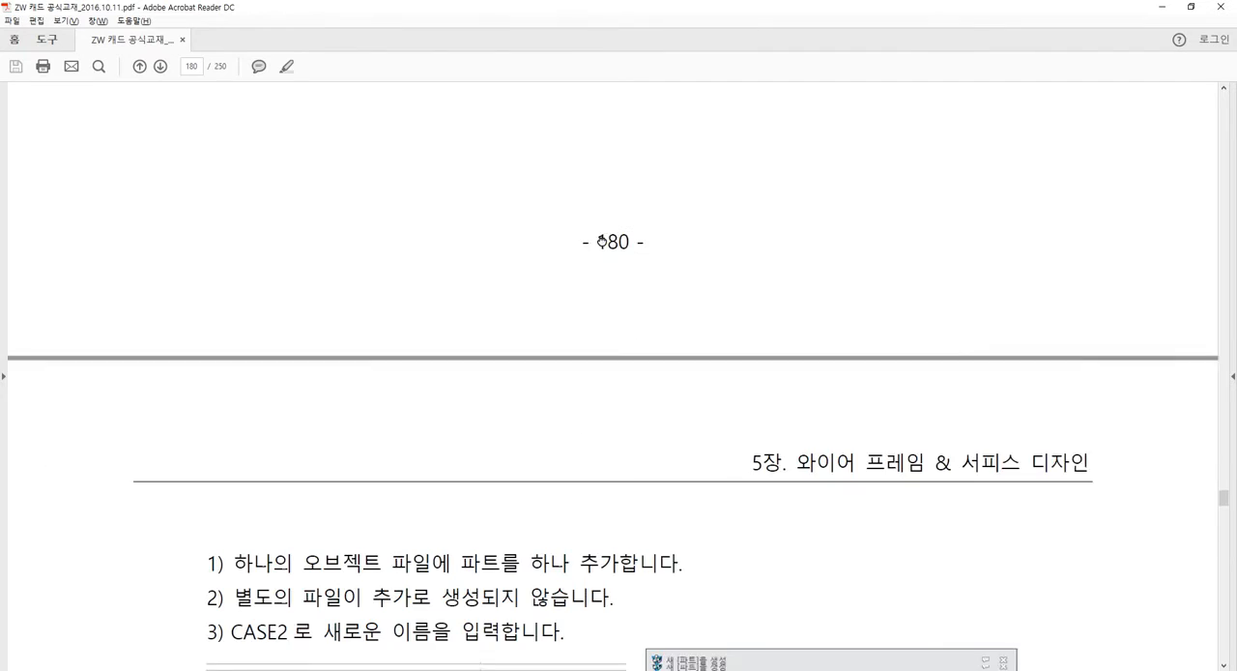
pyautogui.scroll(-1, 635, 374)
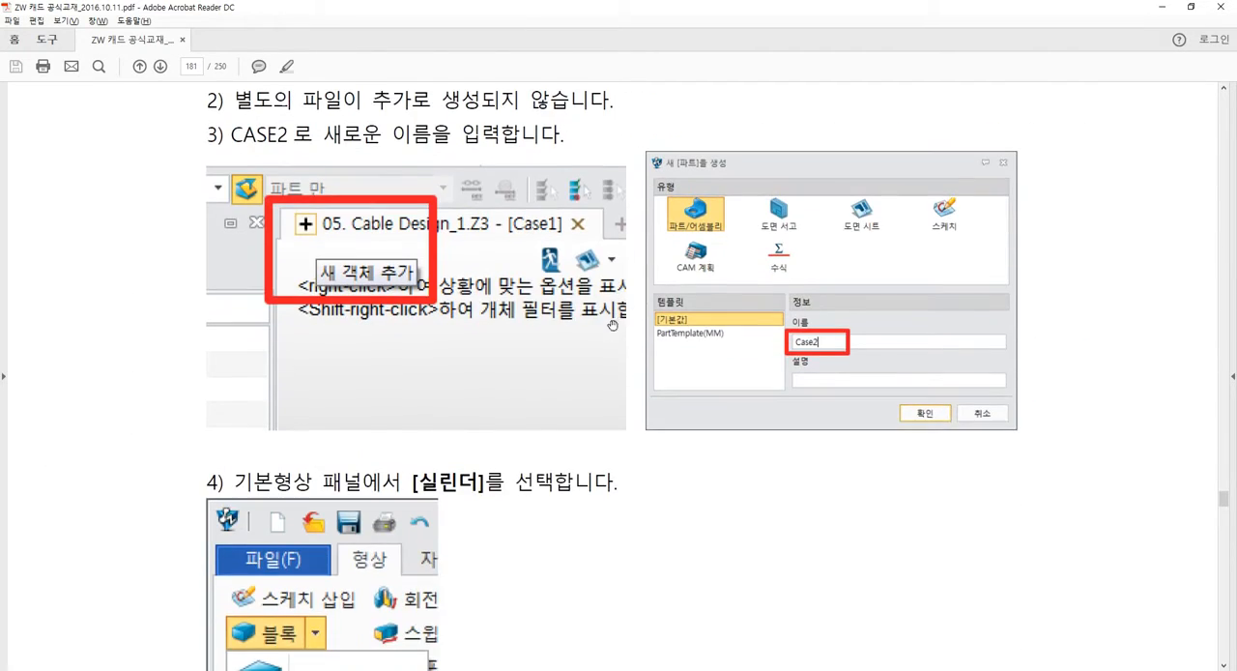
pyautogui.scroll(-4, 704, 312)
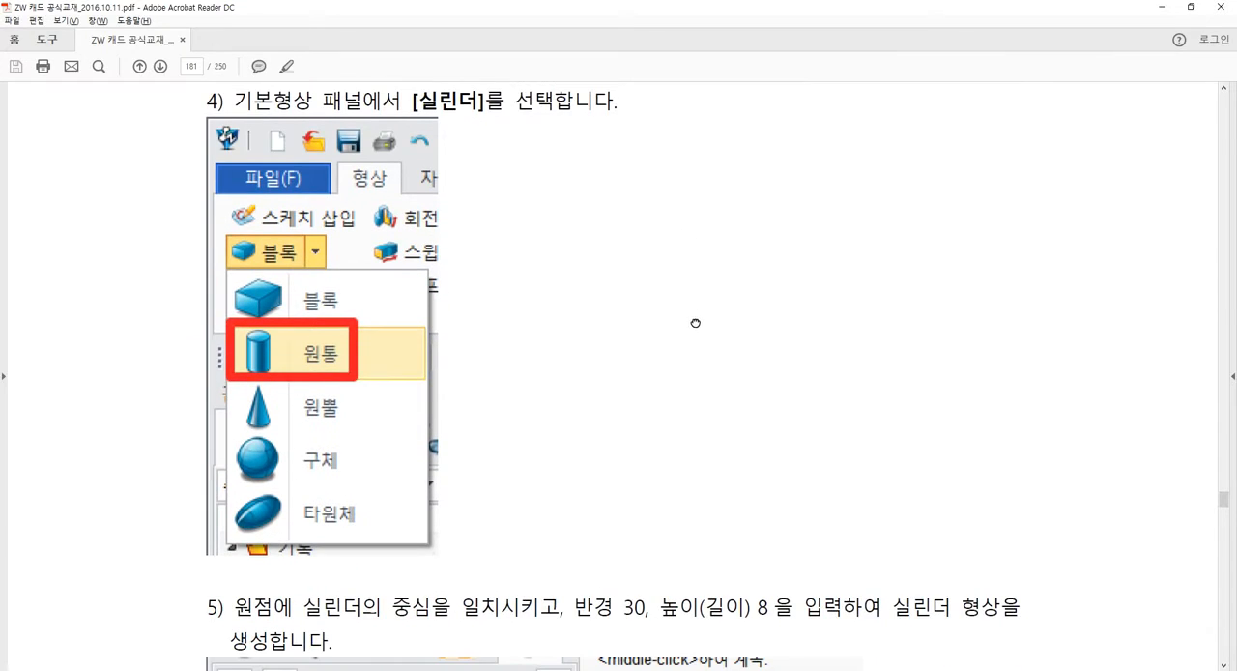
pyautogui.scroll(-2, 696, 326)
pyautogui.scroll(1, 680, 387)
pyautogui.scroll(15, 680, 388)
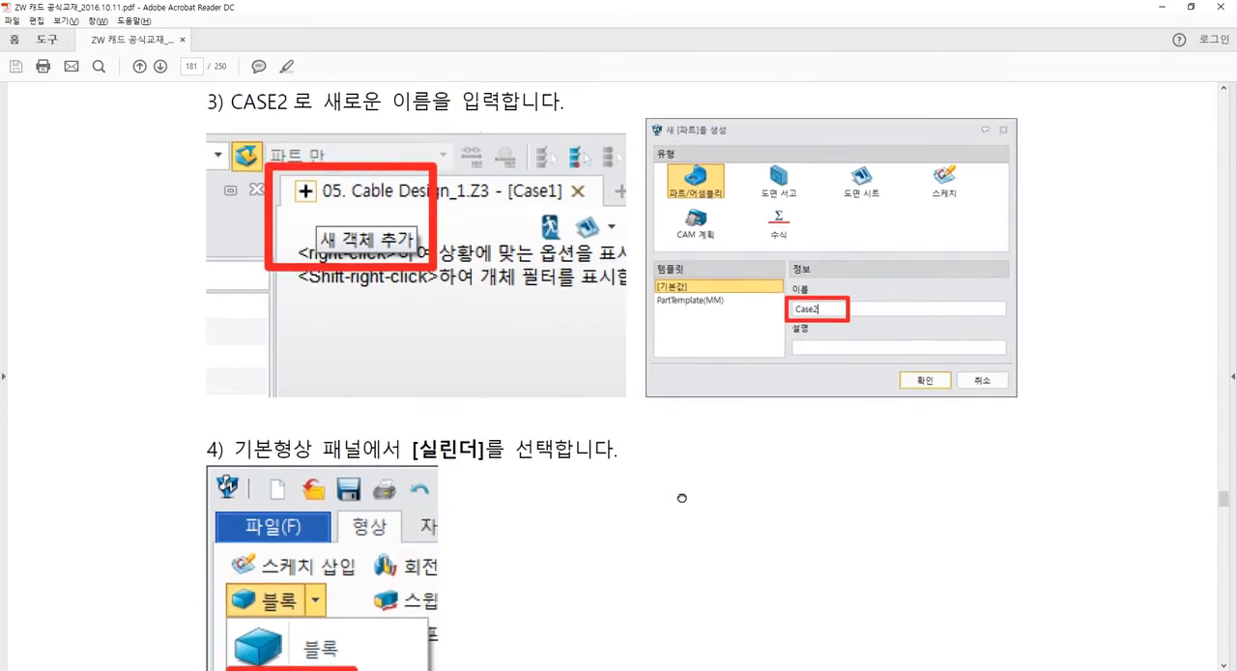
pyautogui.scroll(5, 630, 371)
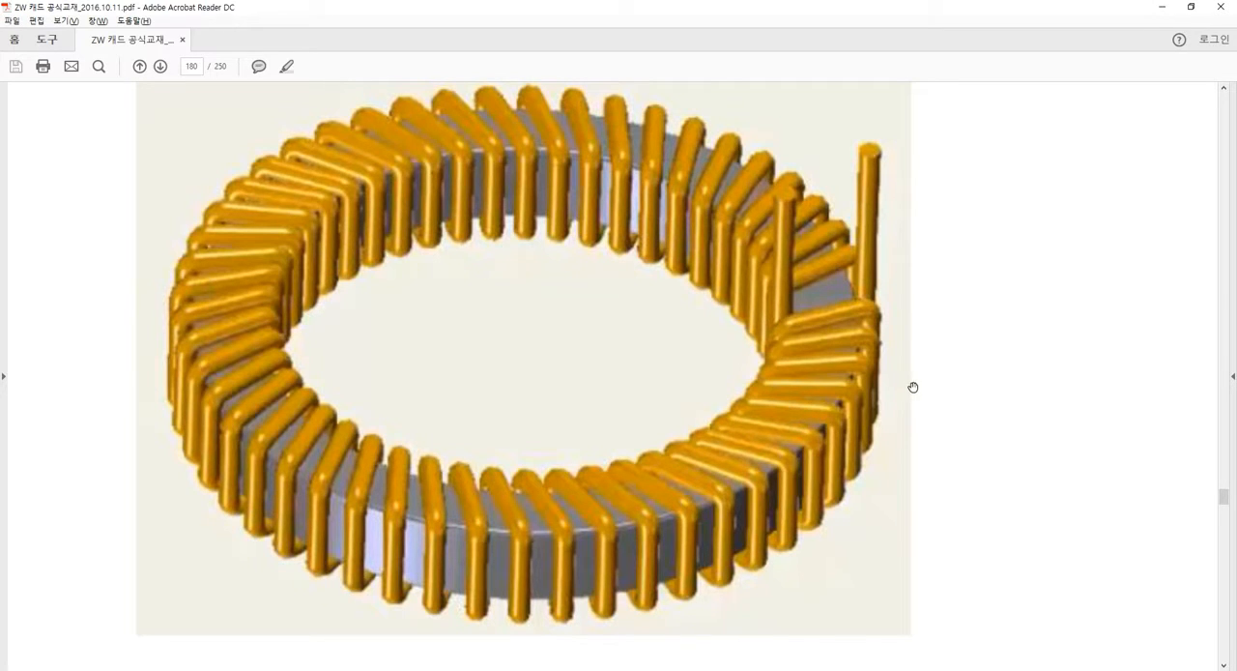
pyautogui.scroll(-1, 914, 416)
pyautogui.moveTo(919, 394)
pyautogui.mouseDown()
pyautogui.moveTo(917, 459)
pyautogui.moveTo(914, 408)
pyautogui.mouseUp()
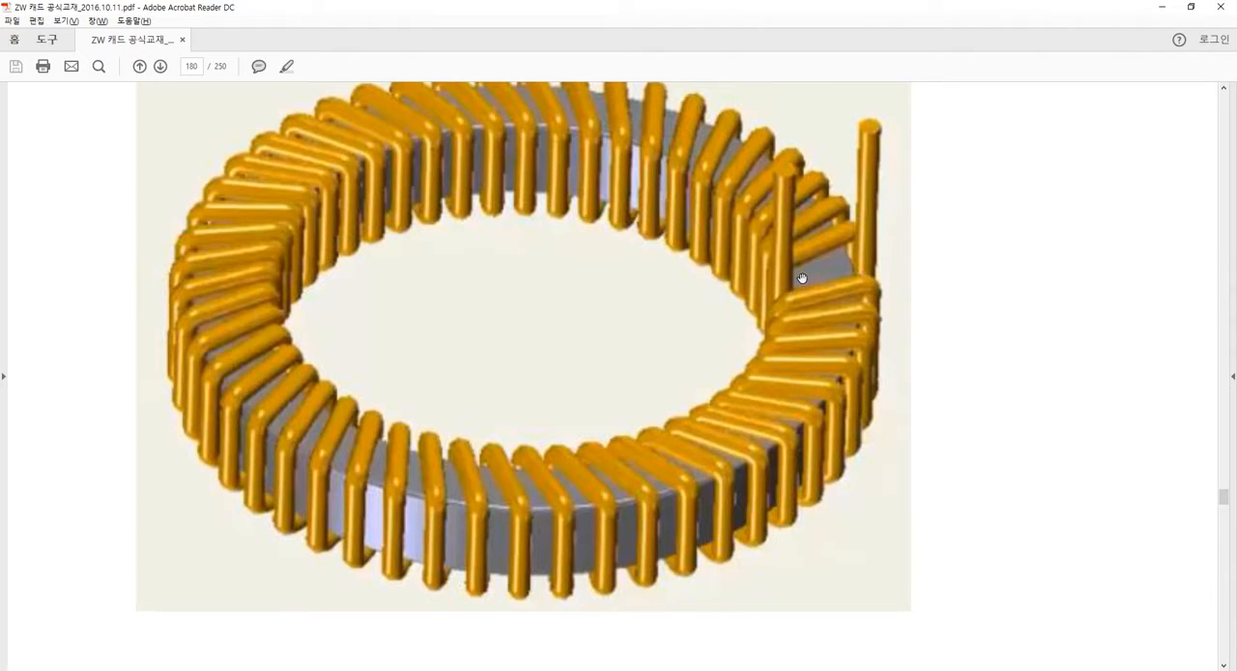
pyautogui.moveTo(802, 278); pyautogui.dragTo(801, 308)
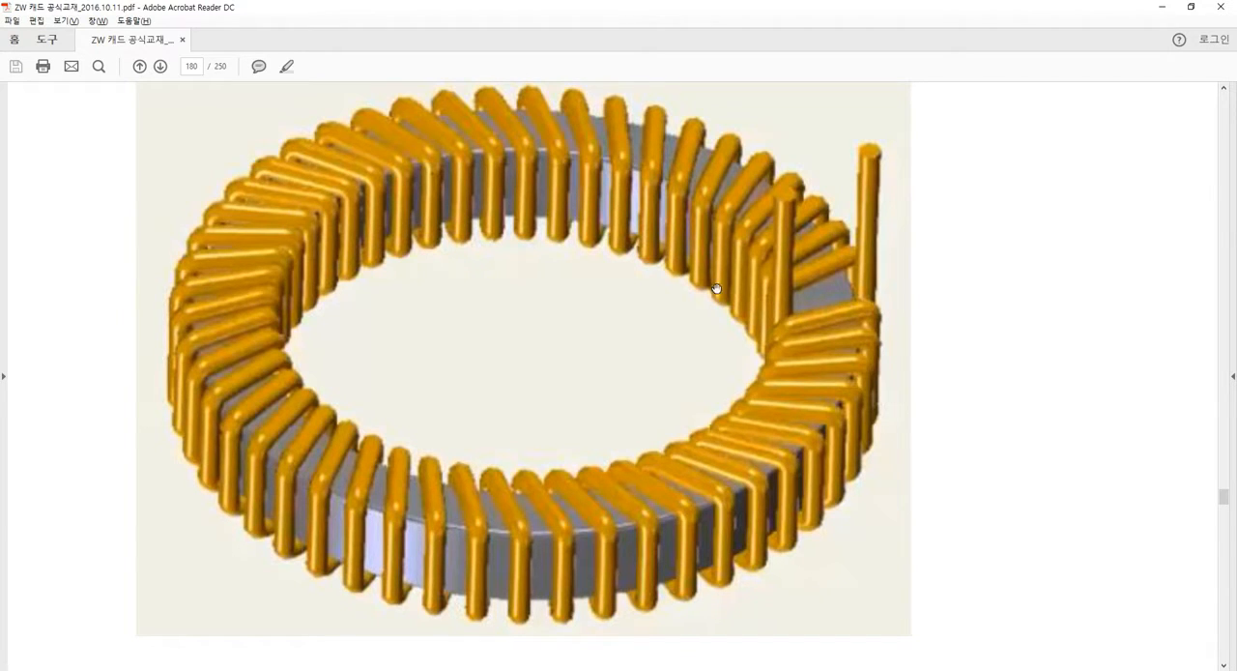
# Read instructions 1 to 5 on page 181 about adding a new part and creating the base cylinder.
pyautogui.scroll(-1, 792, 343)
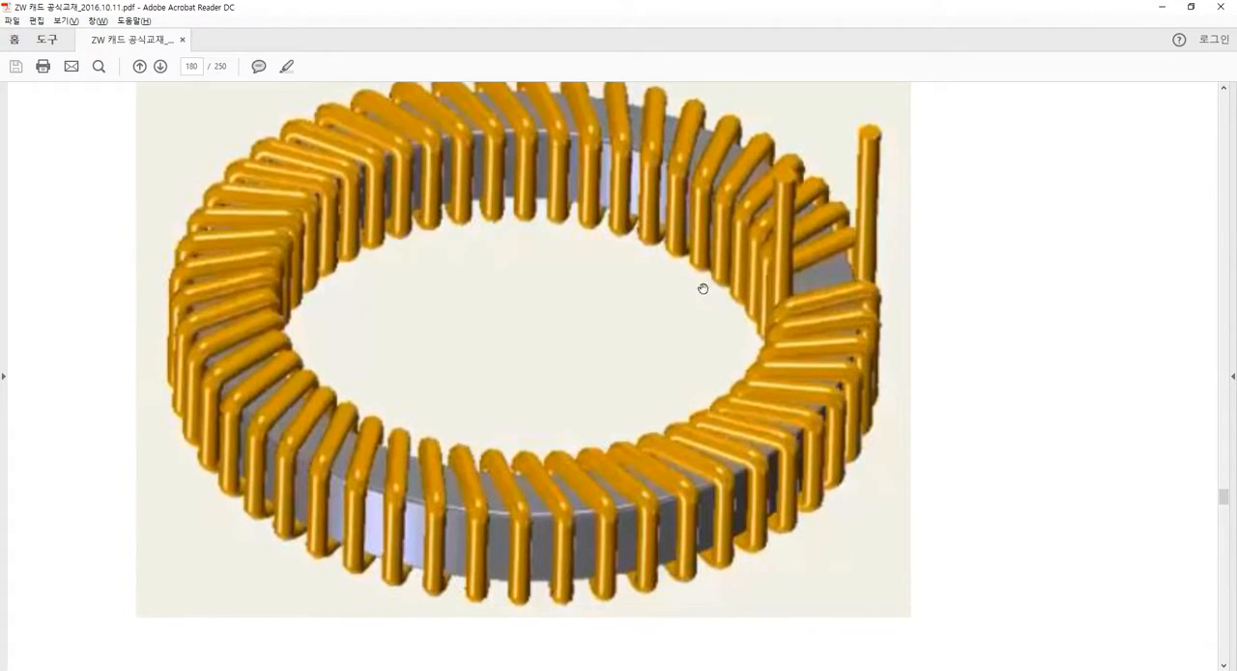
pyautogui.scroll(-6, 702, 288)
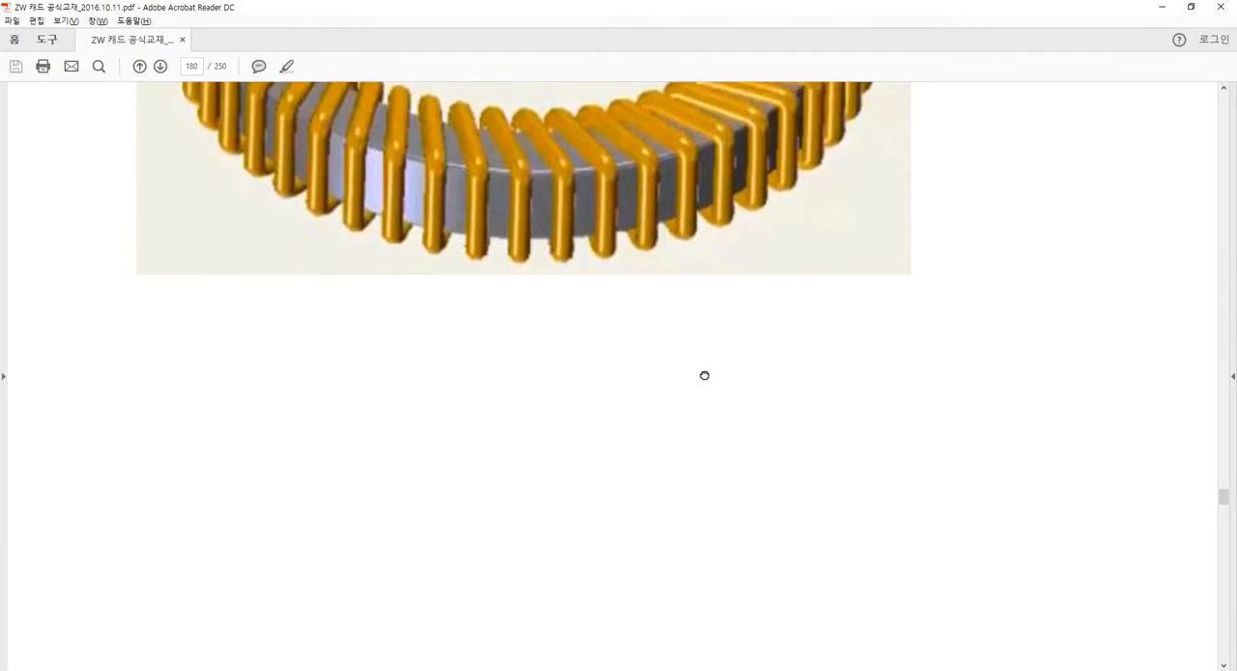
pyautogui.scroll(-15, 704, 375)
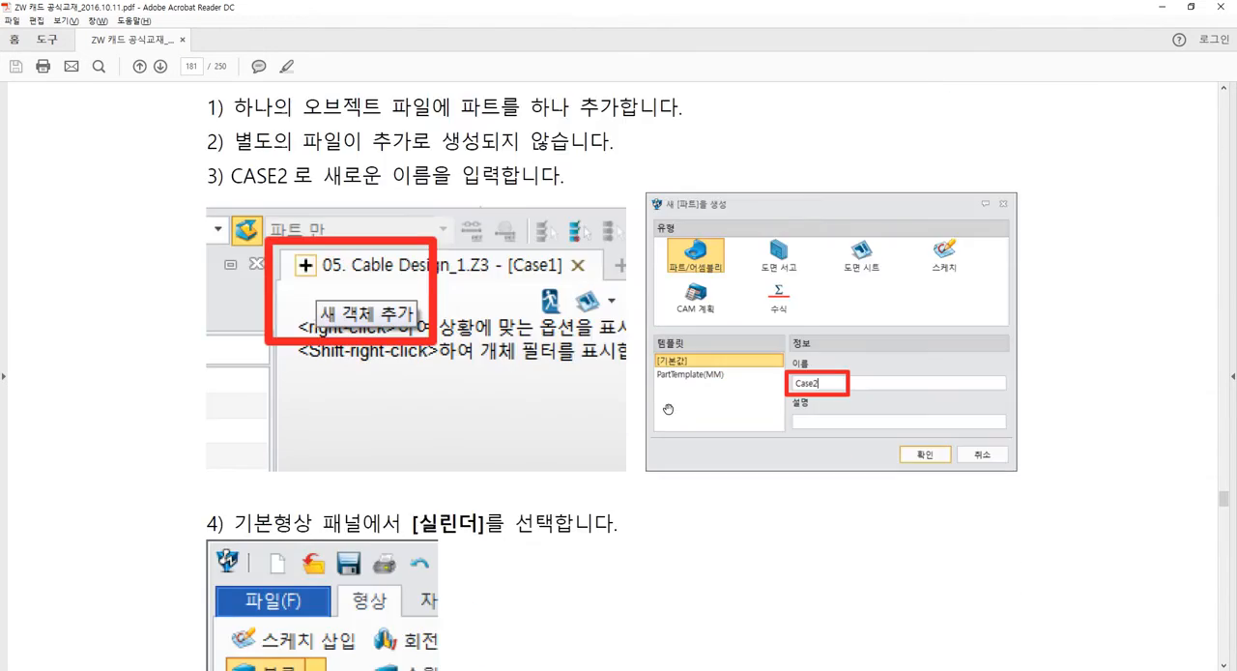
pyautogui.scroll(-10, 667, 409)
pyautogui.scroll(-5, 668, 410)
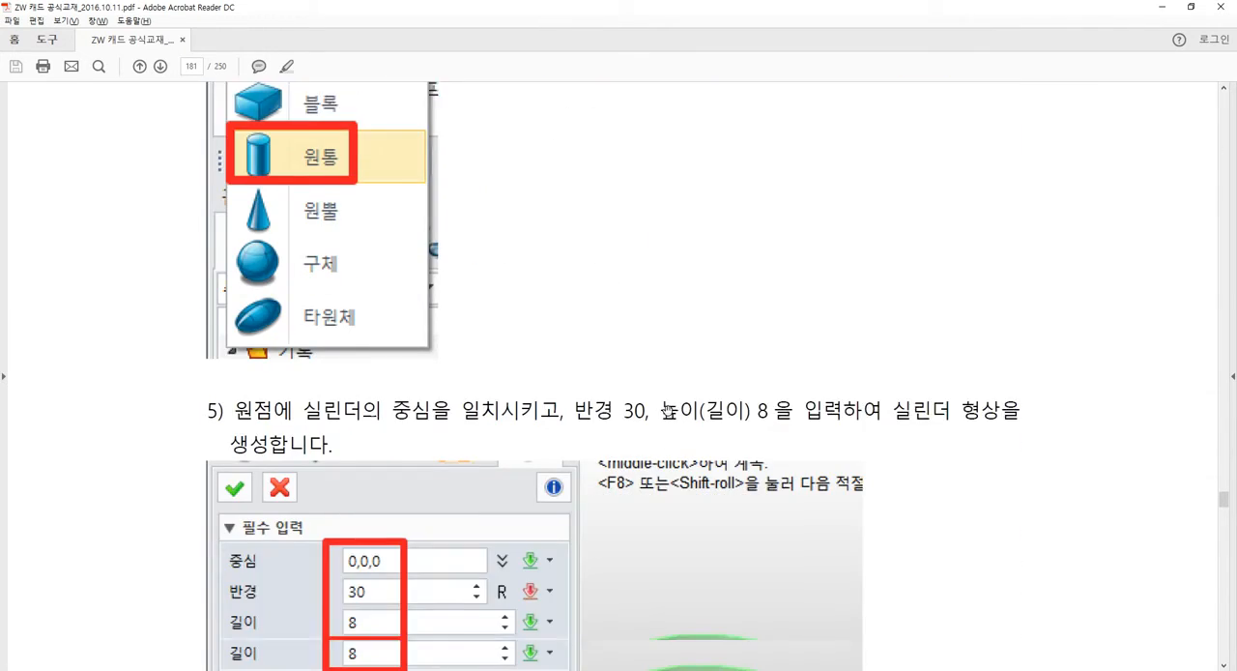
pyautogui.scroll(5, 666, 410)
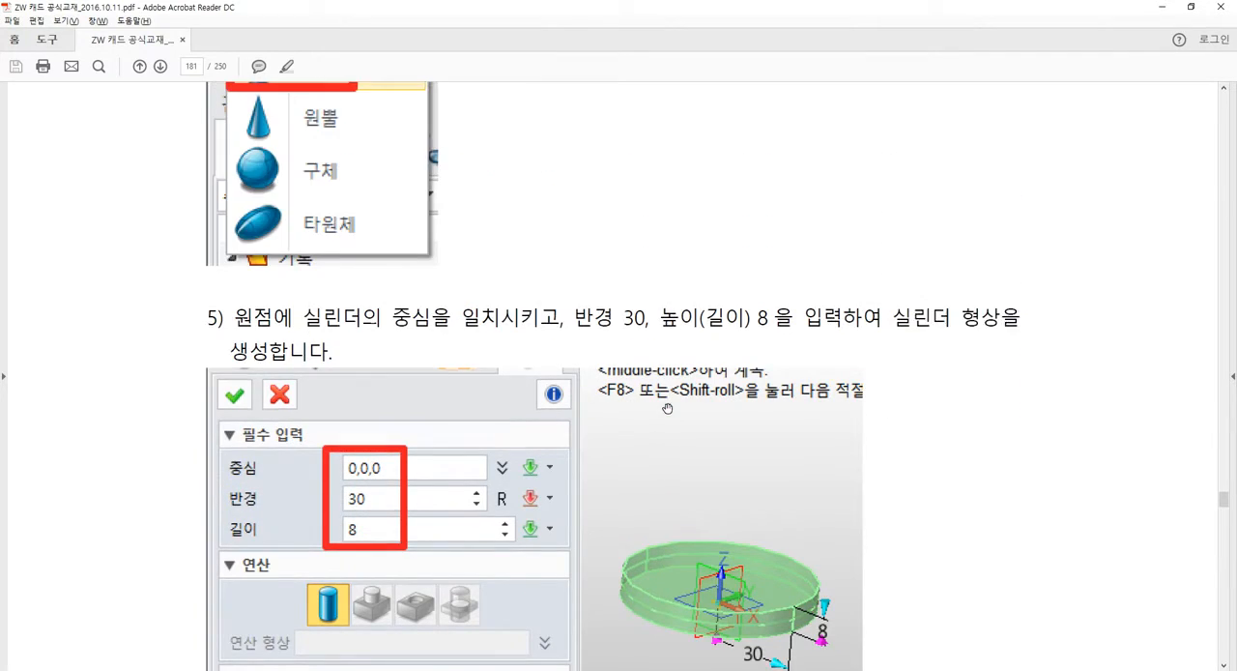
pyautogui.scroll(-1, 667, 408)
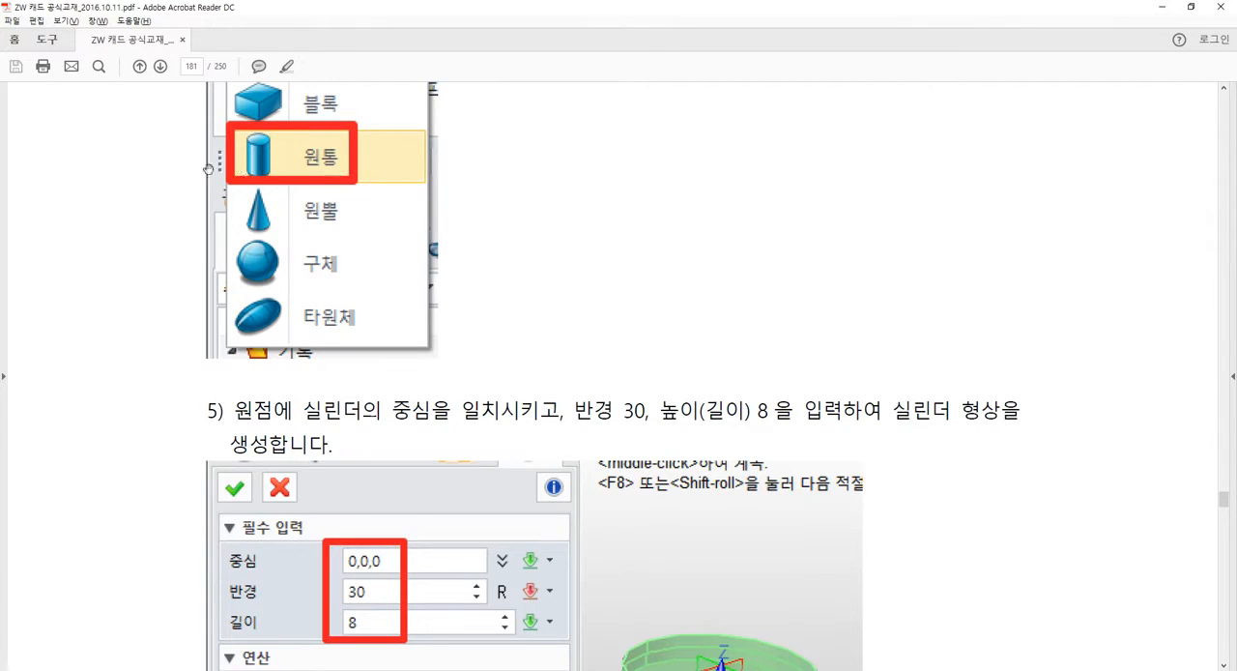
pyautogui.scroll(-1, 564, 278)
pyautogui.scroll(-4, 564, 279)
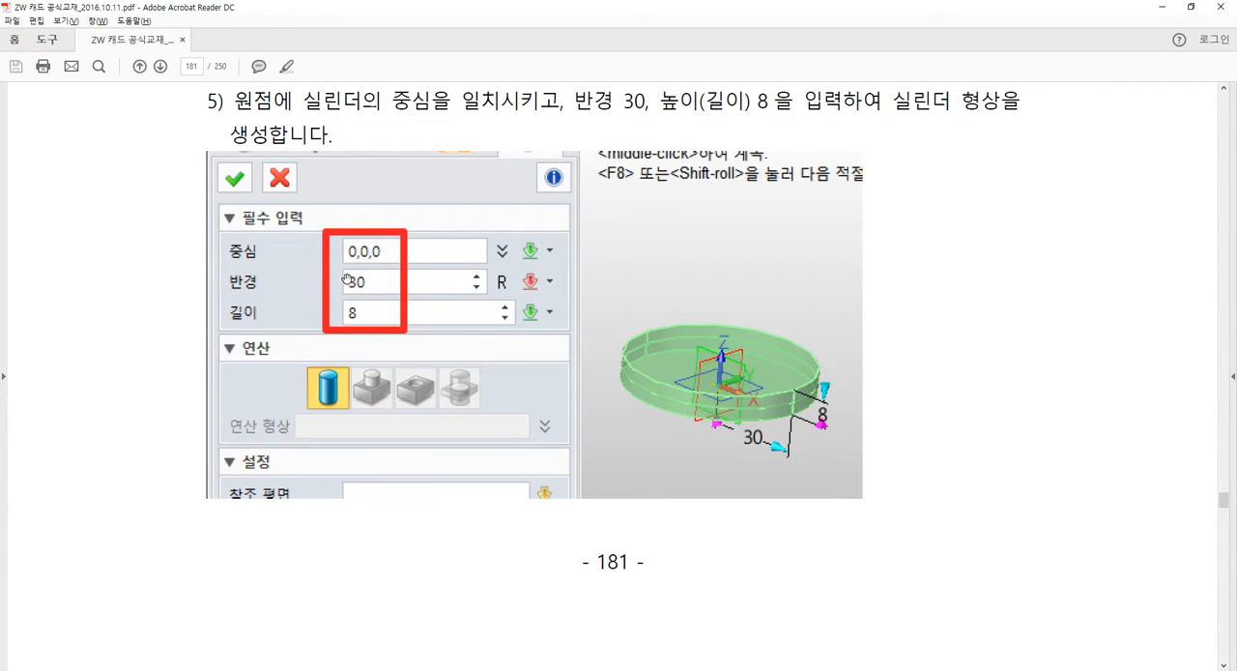
# Switch back to ZW3D and create a new part/assembly file named 파트003.Z3 from the default template.
pyautogui.hotkey('alt', 'Tab')
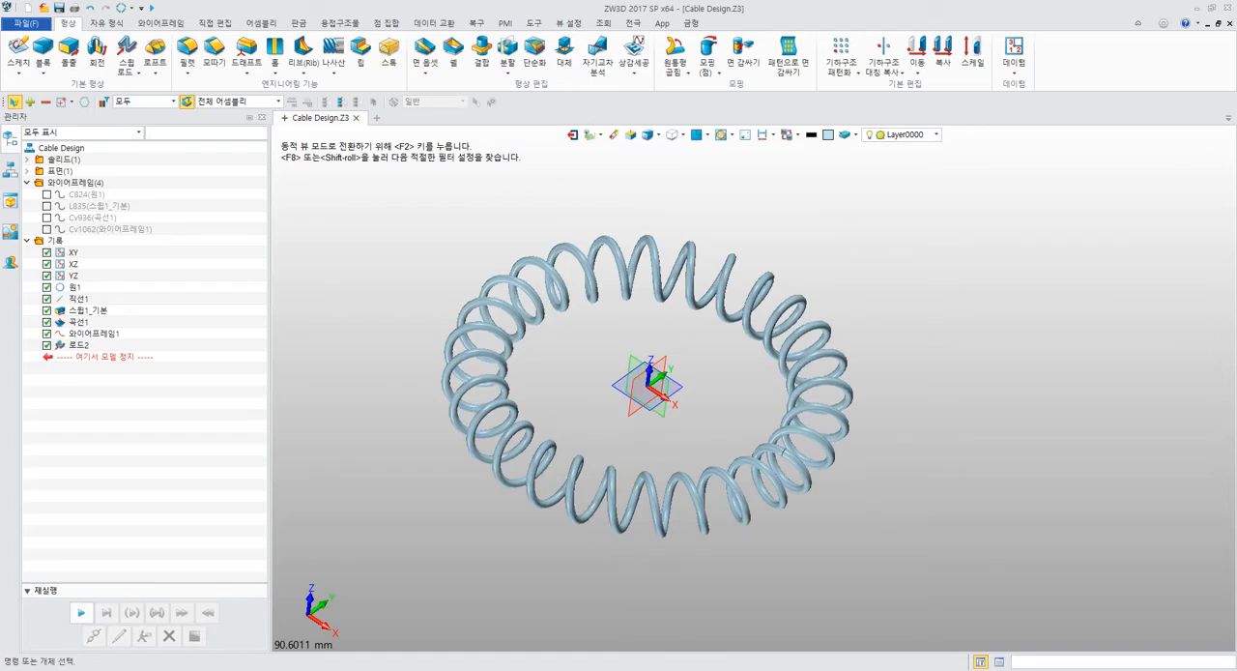
pyautogui.moveTo(376, 218); pyautogui.dragTo(405, 264, button='middle')
pyautogui.click(376, 118)
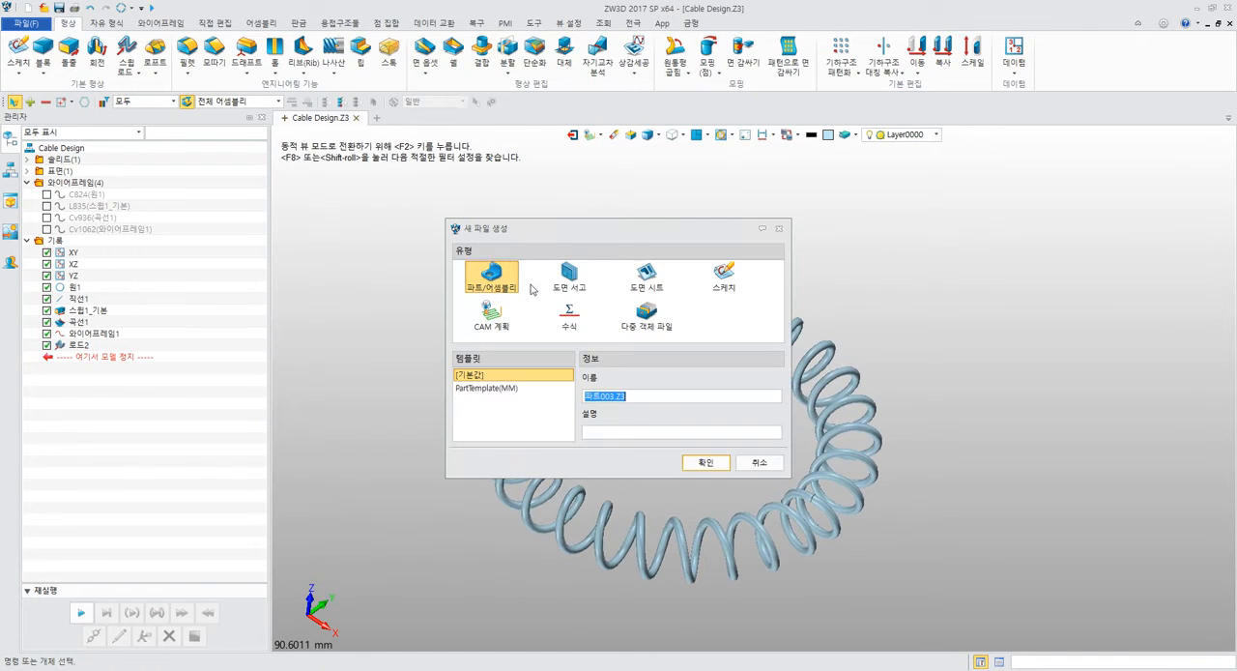
pyautogui.click(702, 463)
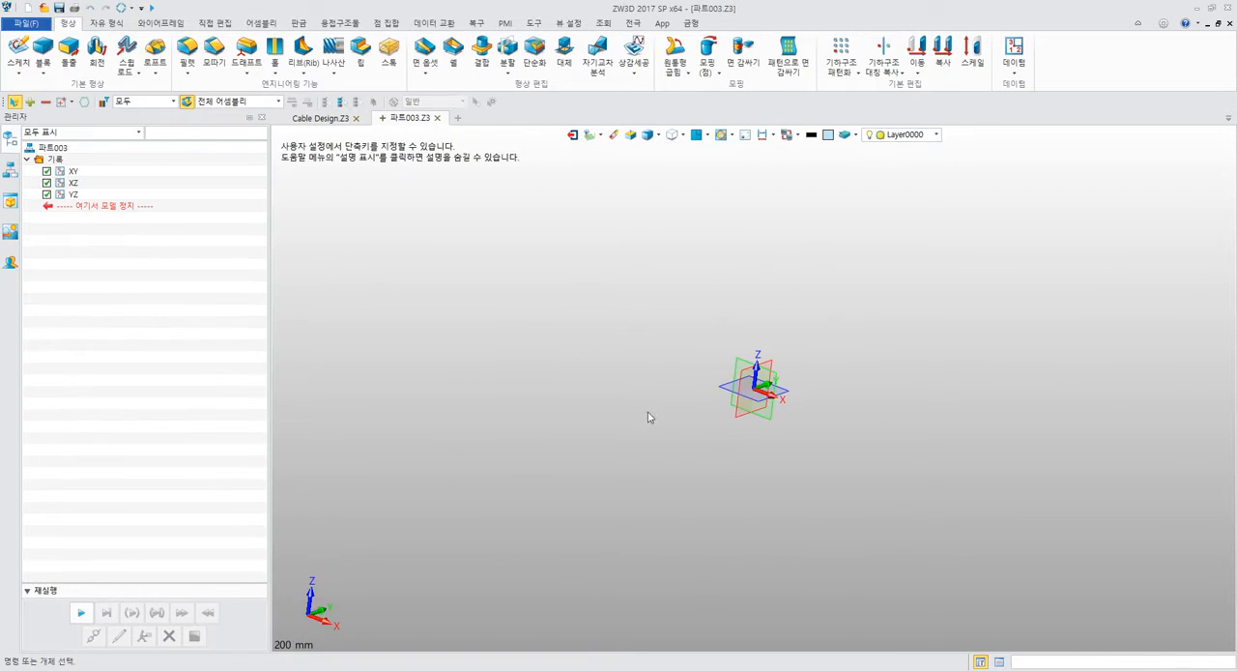
# Create a base cylinder centred on the origin with radius 30 mm and length 8 mm.
pyautogui.click(43, 72)
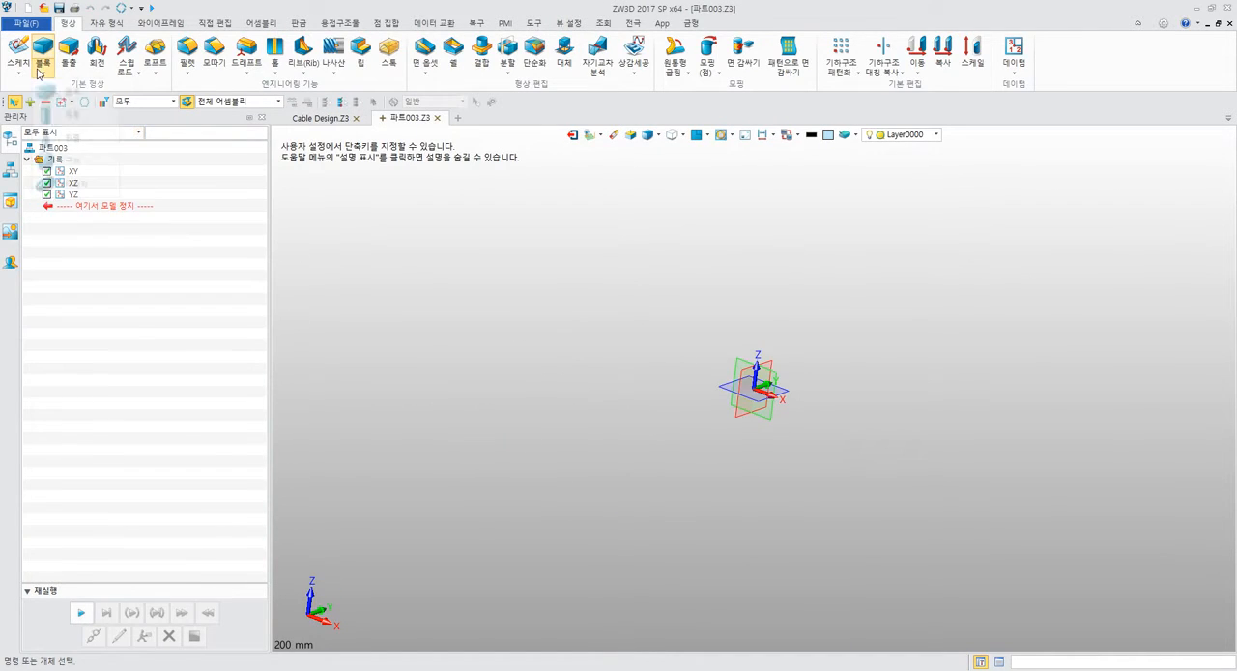
pyautogui.click(81, 120)
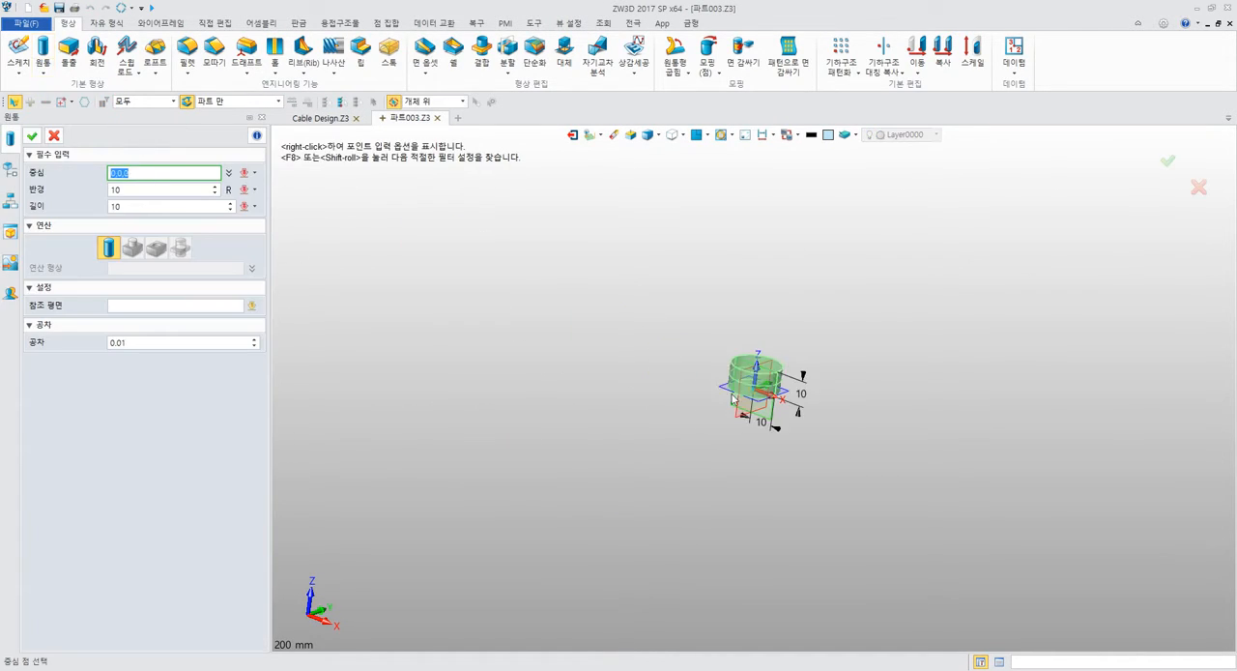
pyautogui.click(744, 401)
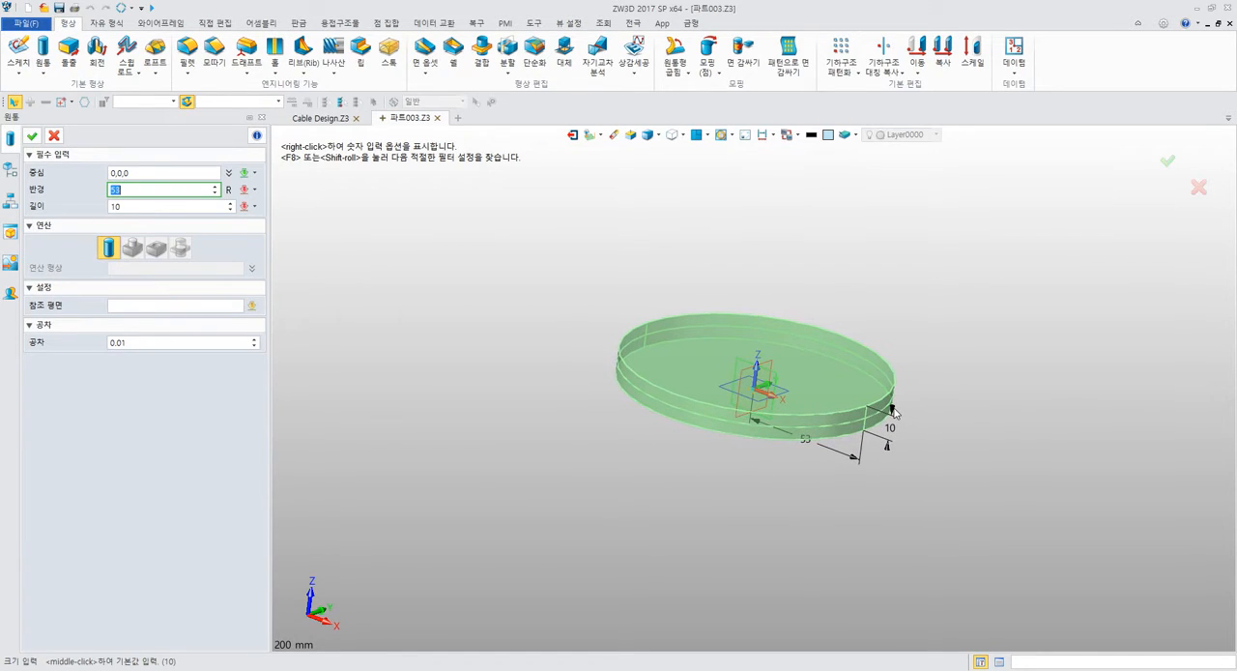
pyautogui.write('30')
pyautogui.press('Return')
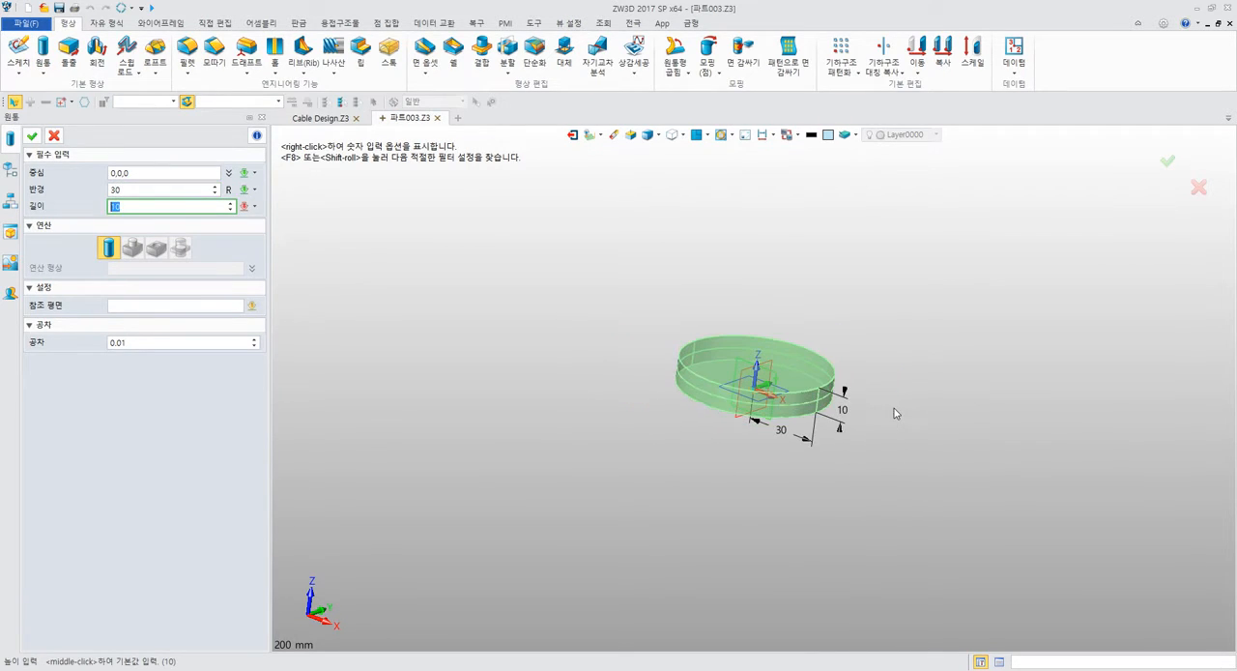
pyautogui.write('8')
pyautogui.press('Return')
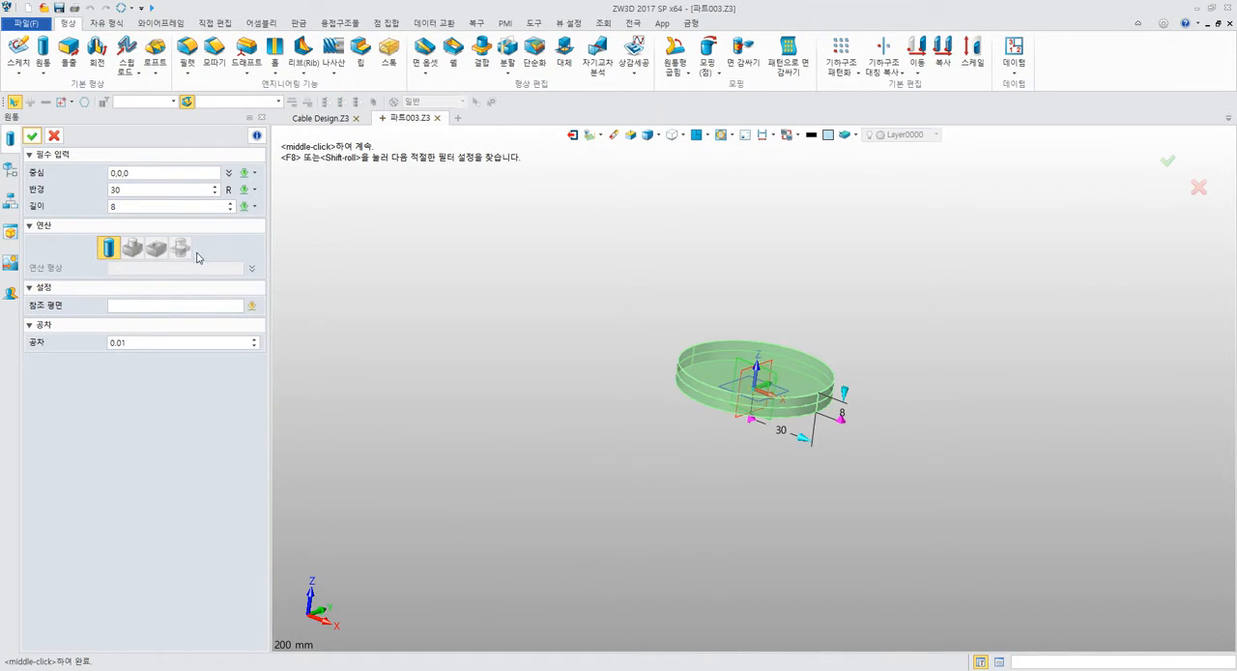
pyautogui.click(32, 135)
pyautogui.scroll(5, 663, 348)
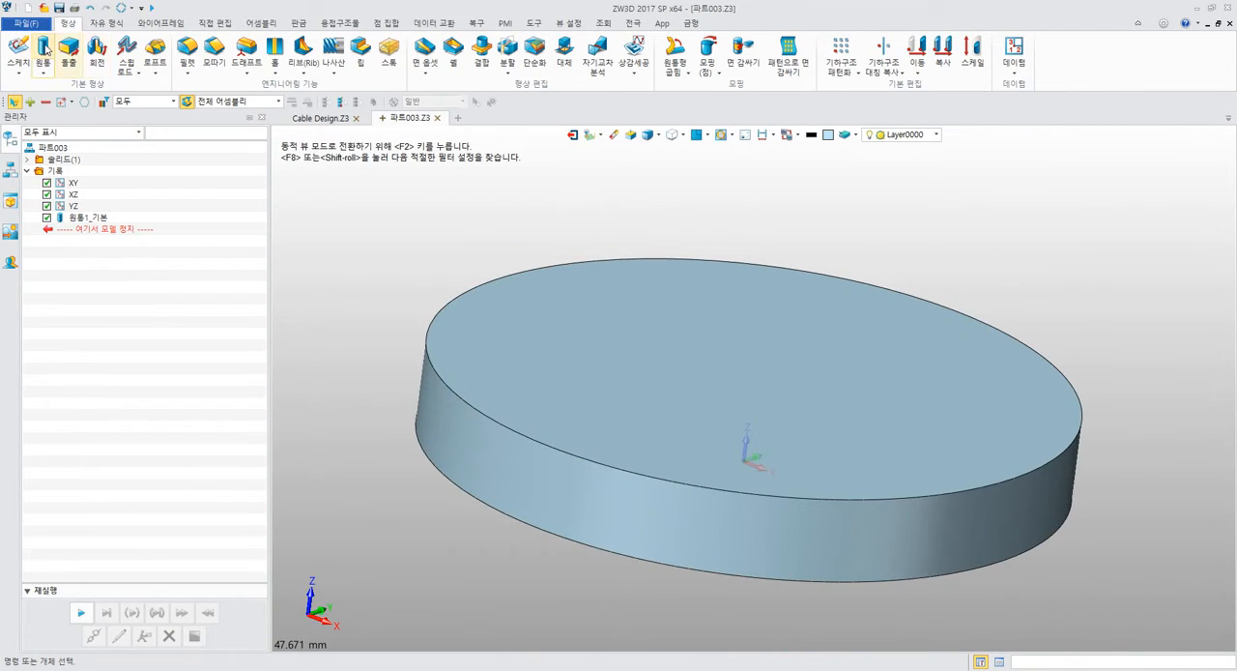
# Cut a concentric opening through the disc with a subtracted cylinder at the origin, about 22.4 mm in radius and 12.9 mm long.
pyautogui.click(42, 53)
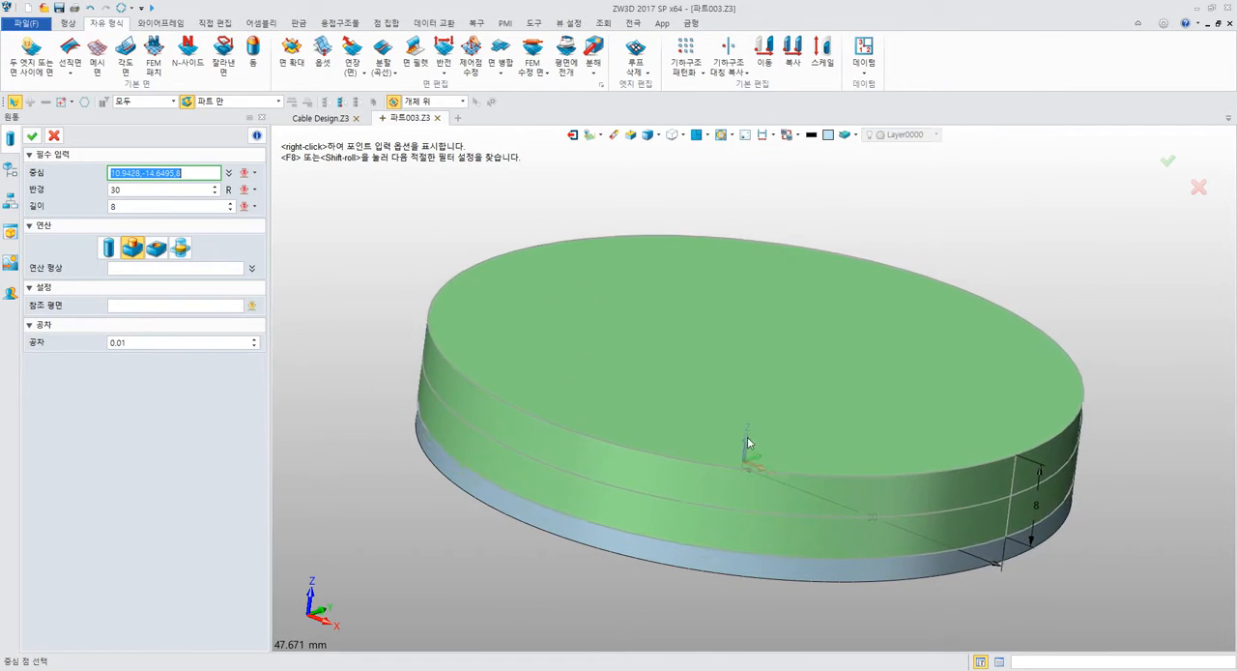
pyautogui.click(730, 434)
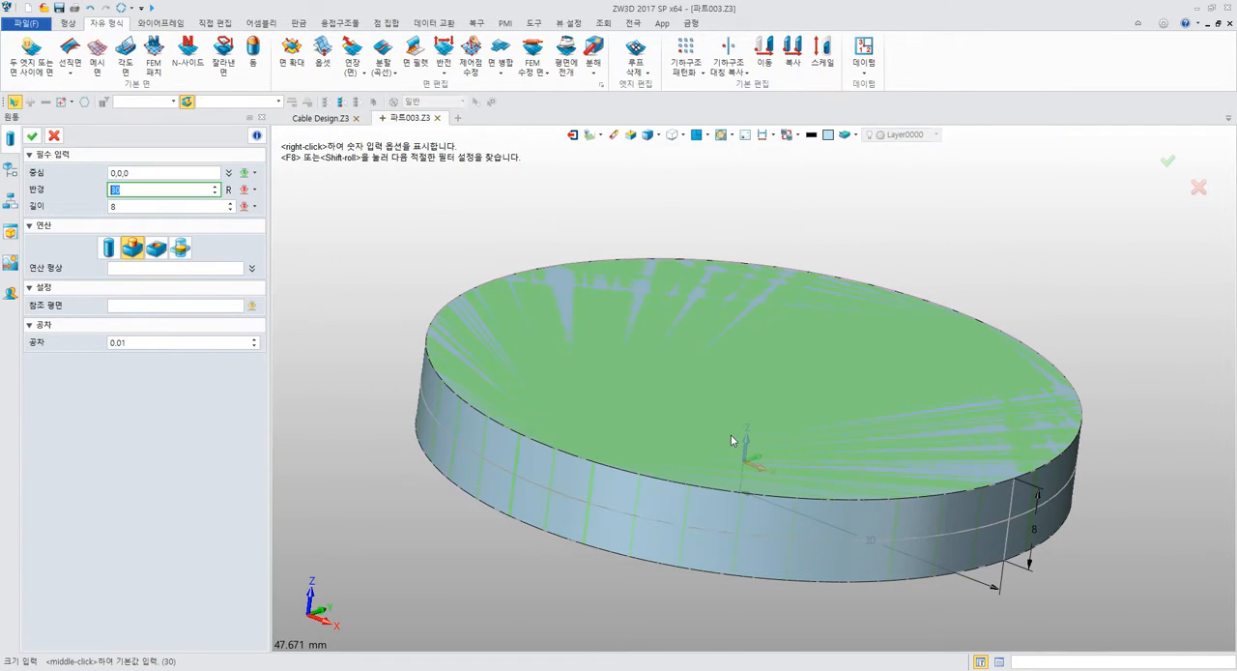
pyautogui.click(942, 435)
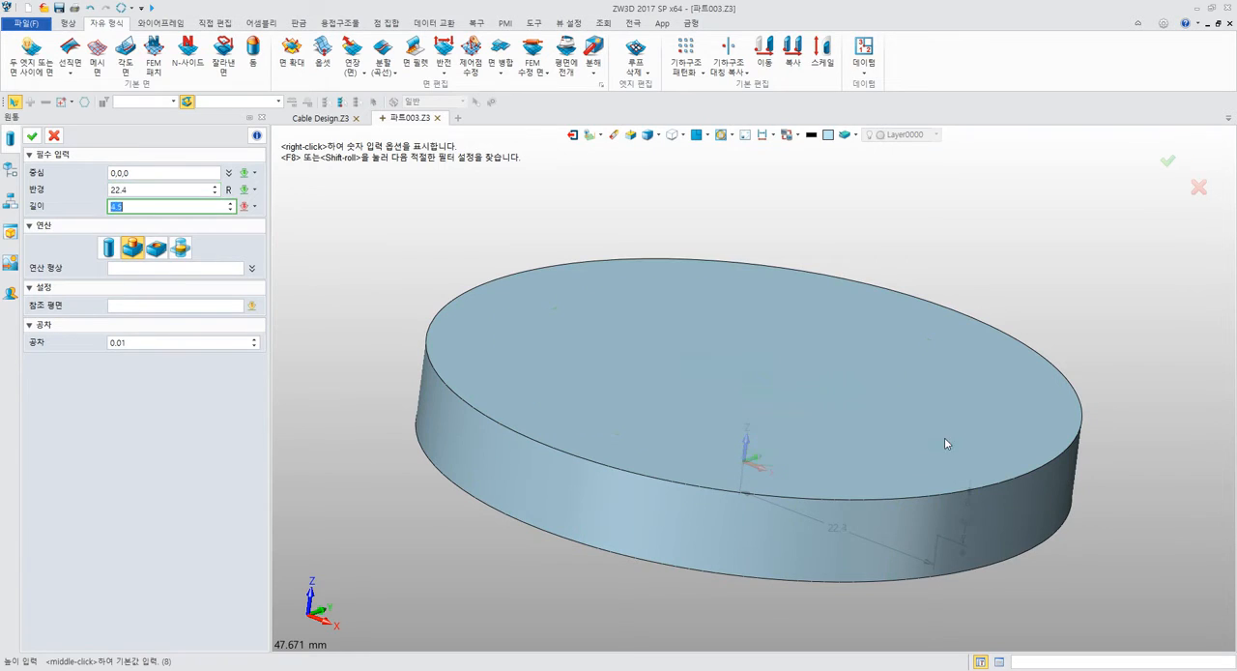
pyautogui.click(956, 359)
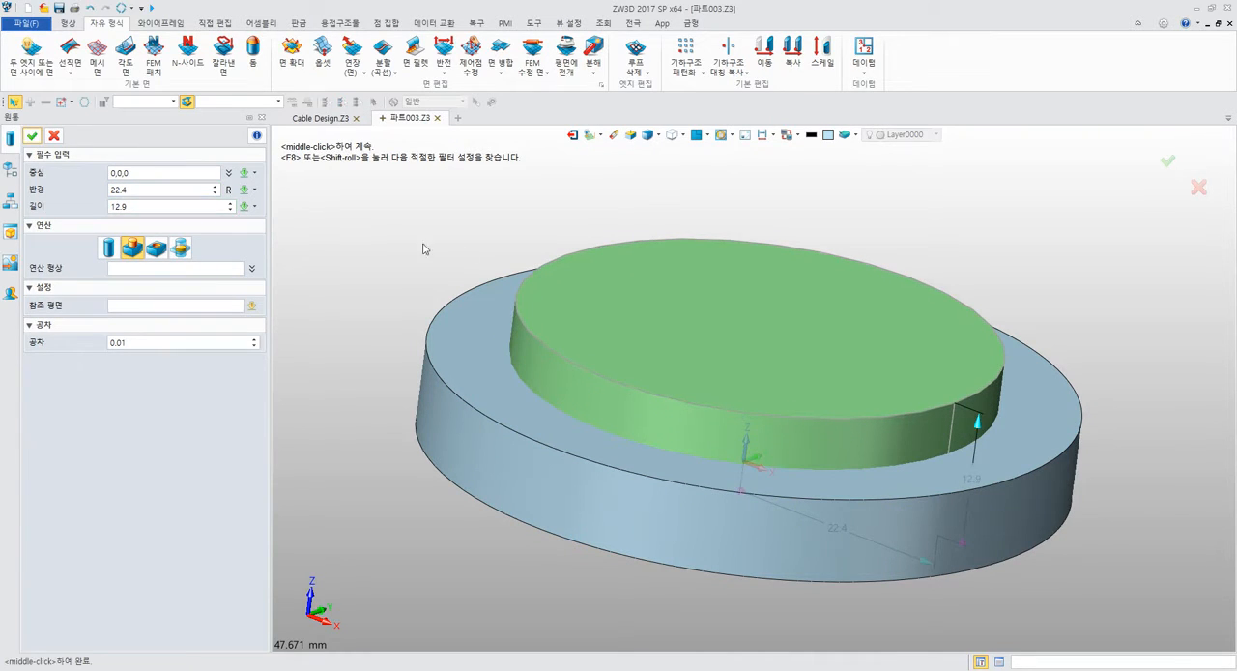
pyautogui.click(155, 247)
pyautogui.click(33, 136)
pyautogui.moveTo(518, 202); pyautogui.dragTo(574, 226, button='middle')
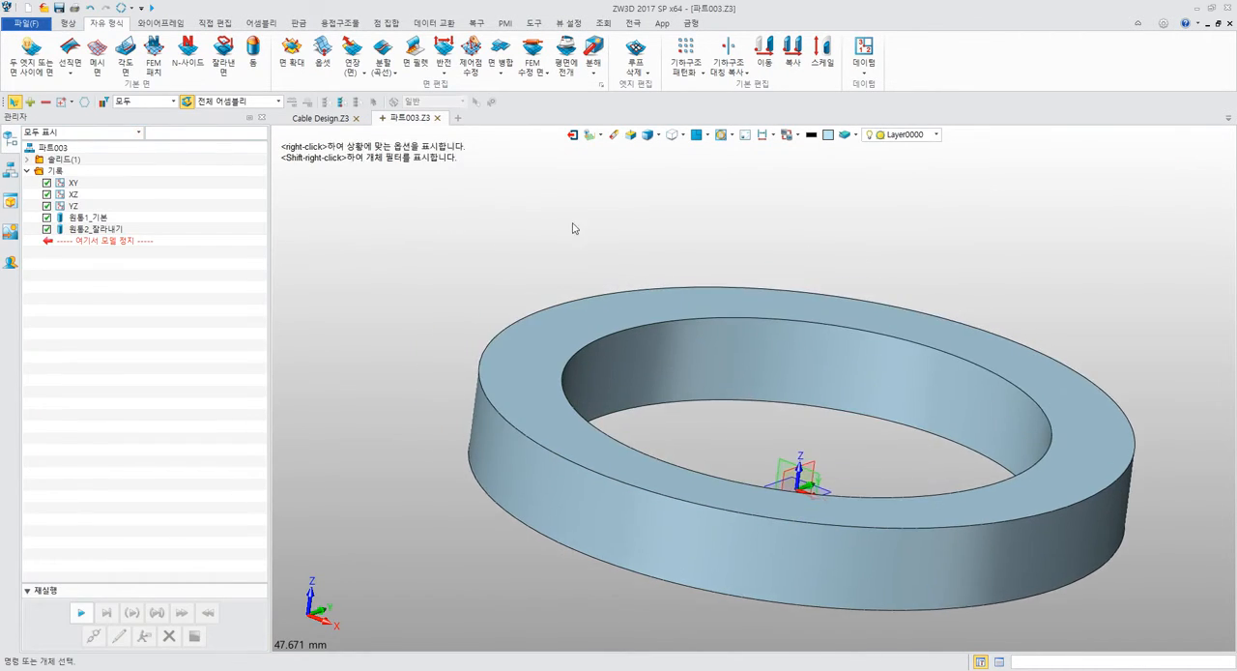
pyautogui.moveTo(574, 225); pyautogui.dragTo(505, 261, button='right')
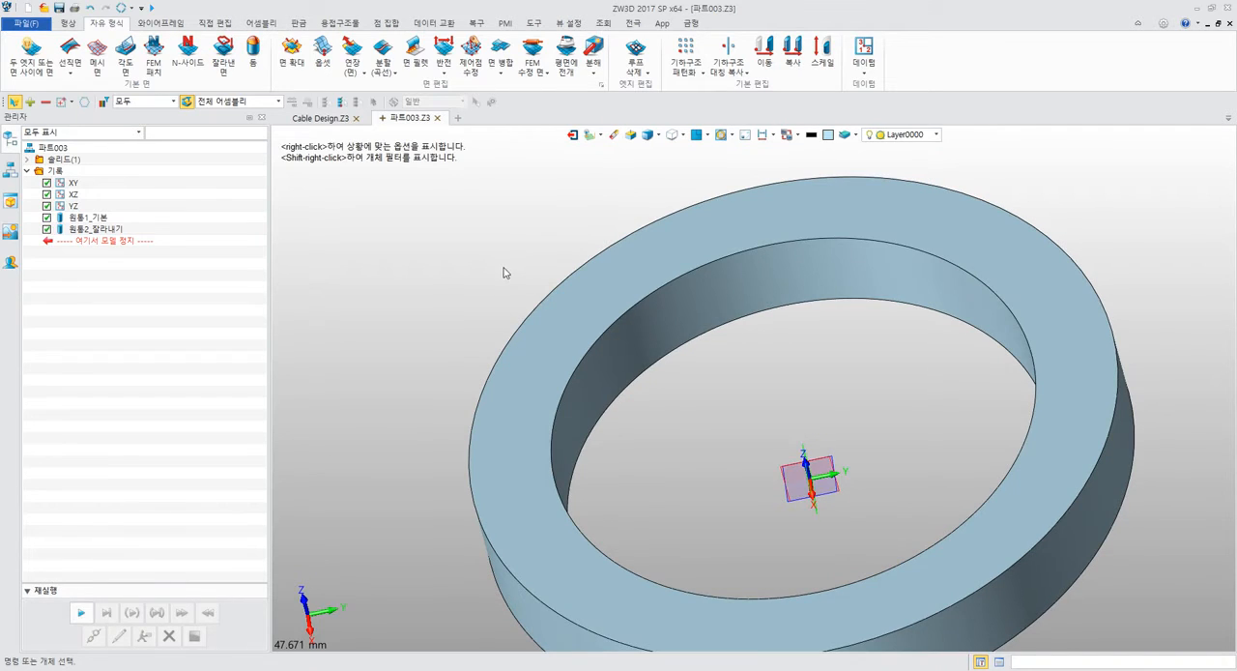
# Undo the cylindrical cut in the disc.
pyautogui.hotkey('ctrl', 'z')
pyautogui.moveTo(501, 273); pyautogui.dragTo(481, 235, button='middle')
pyautogui.moveTo(482, 235); pyautogui.dragTo(501, 249, button='right')
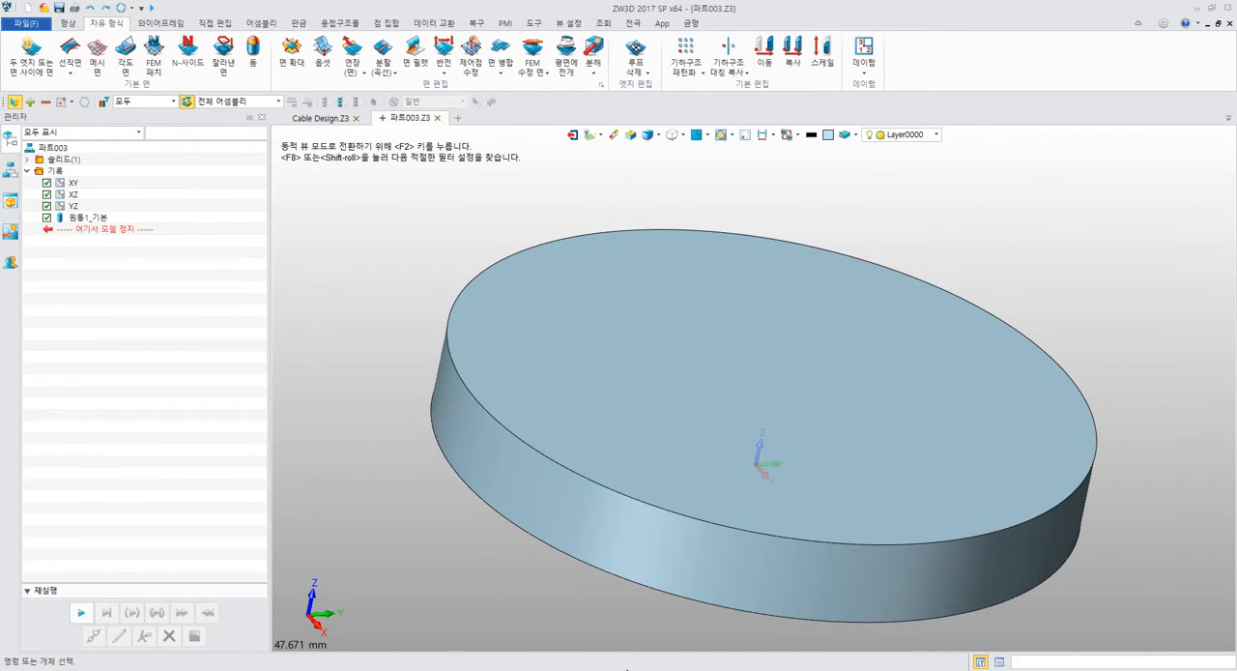
# Switch to the PDF manual in Acrobat Reader and read the Shell command description and instruction 6 on page 182.
pyautogui.moveTo(615, 669)
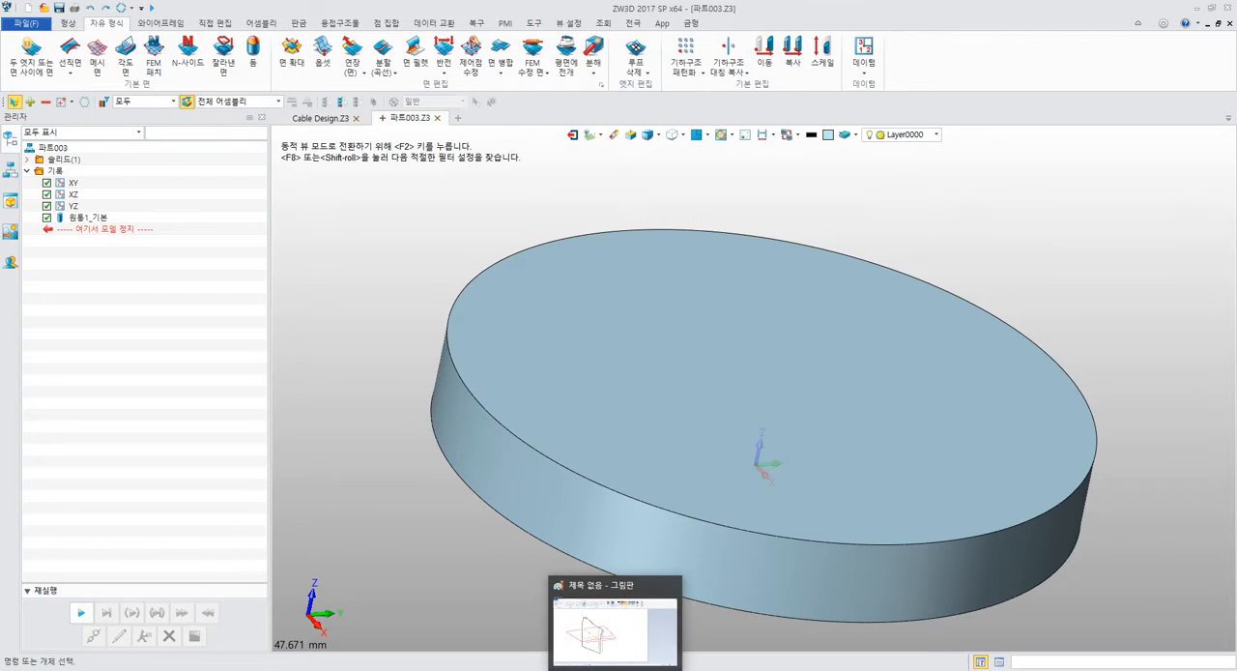
pyautogui.click(558, 668)
pyautogui.scroll(-3, 647, 504)
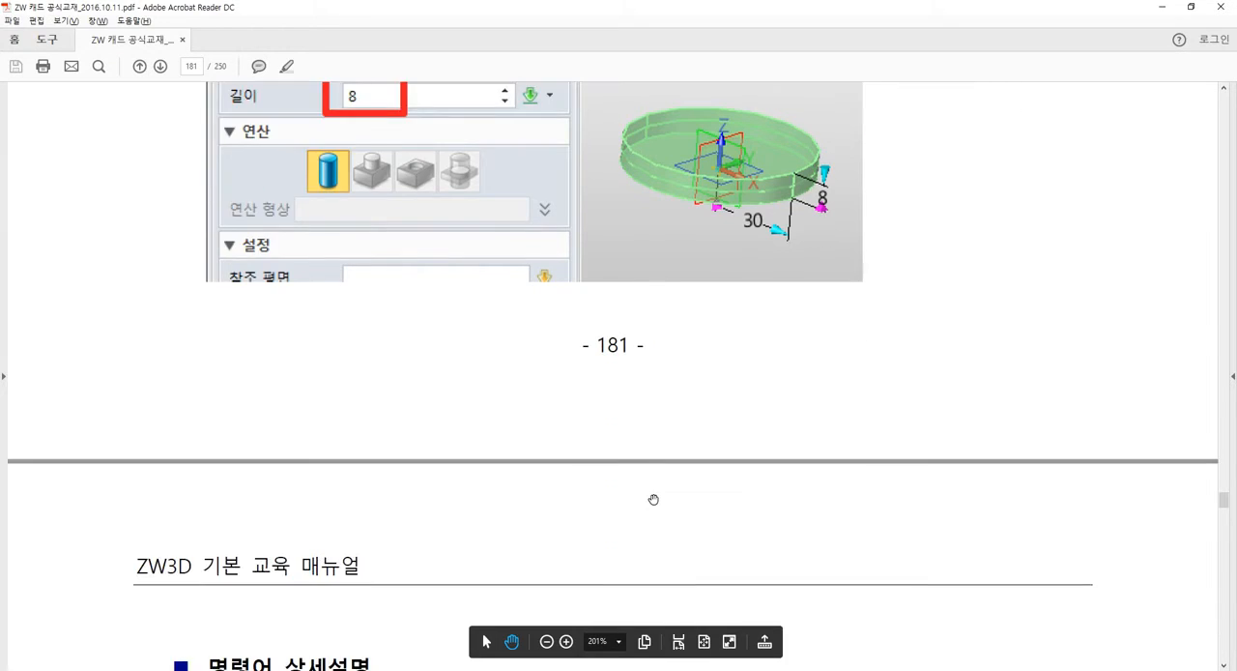
pyautogui.scroll(-5, 653, 499)
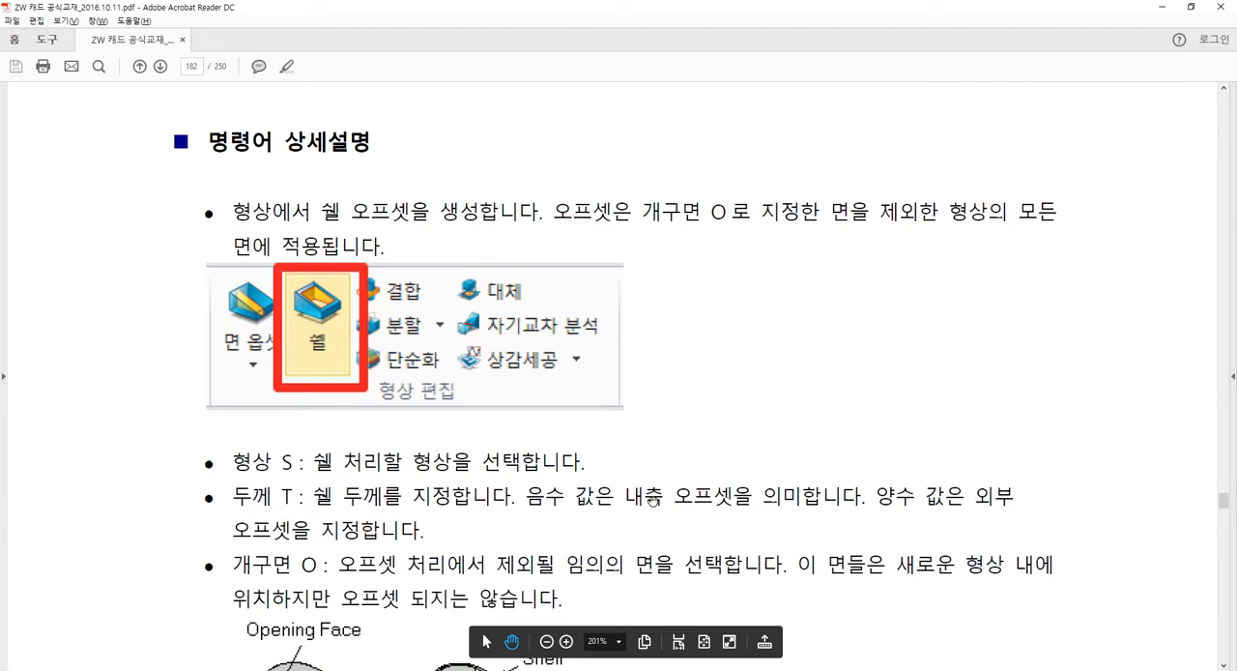
pyautogui.scroll(-3, 607, 472)
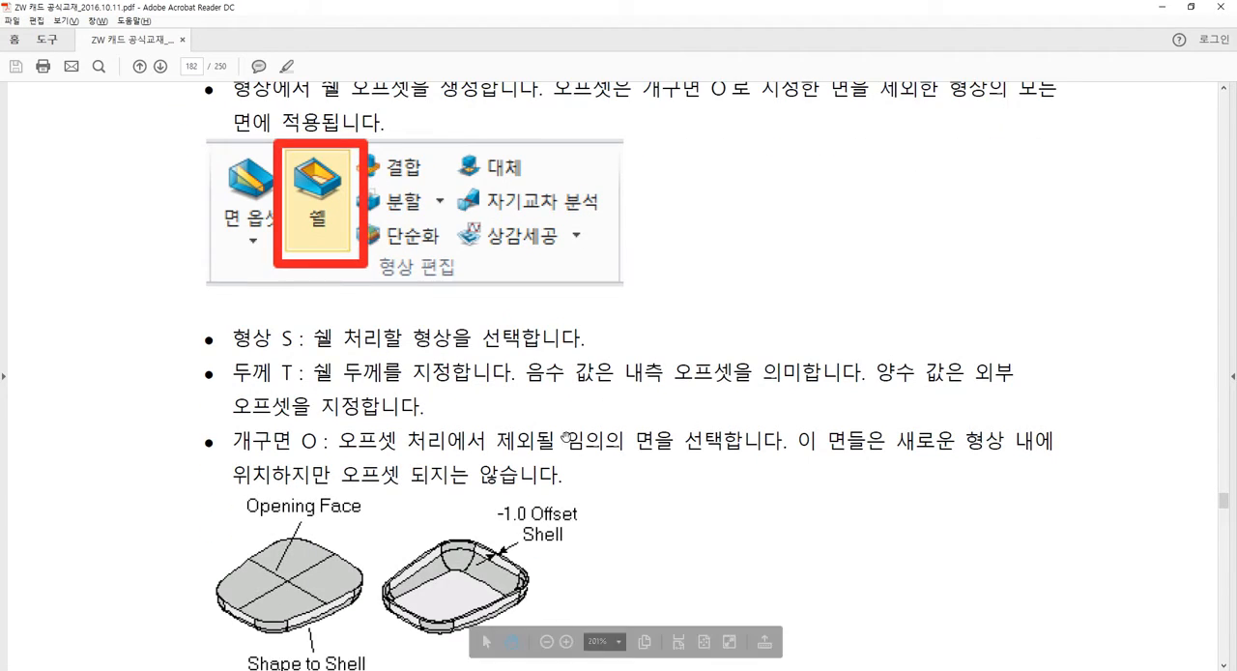
pyautogui.moveTo(348, 261); pyautogui.dragTo(345, 303)
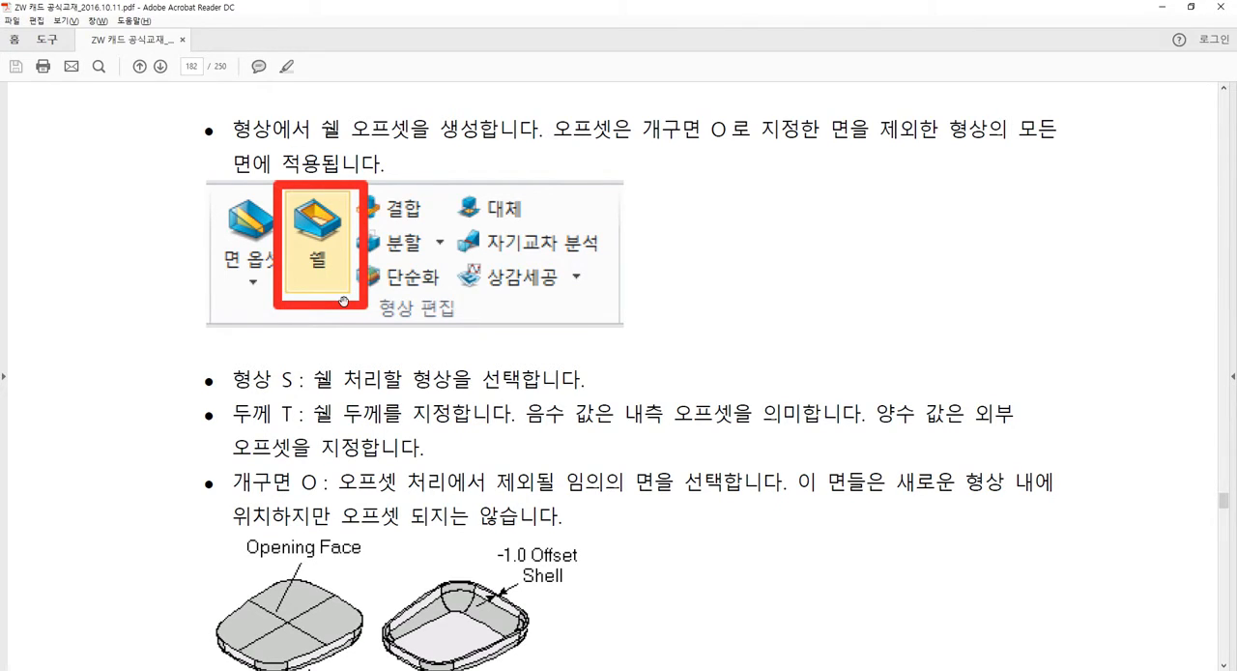
pyautogui.scroll(-1, 363, 320)
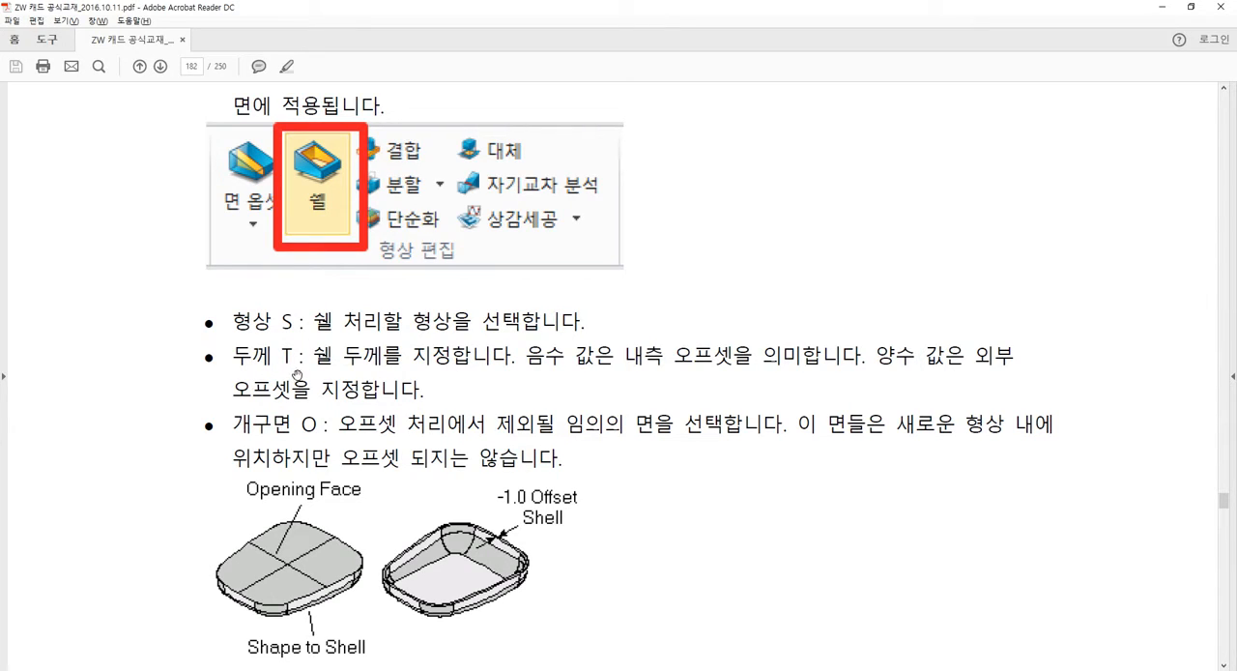
pyautogui.scroll(-10, 313, 423)
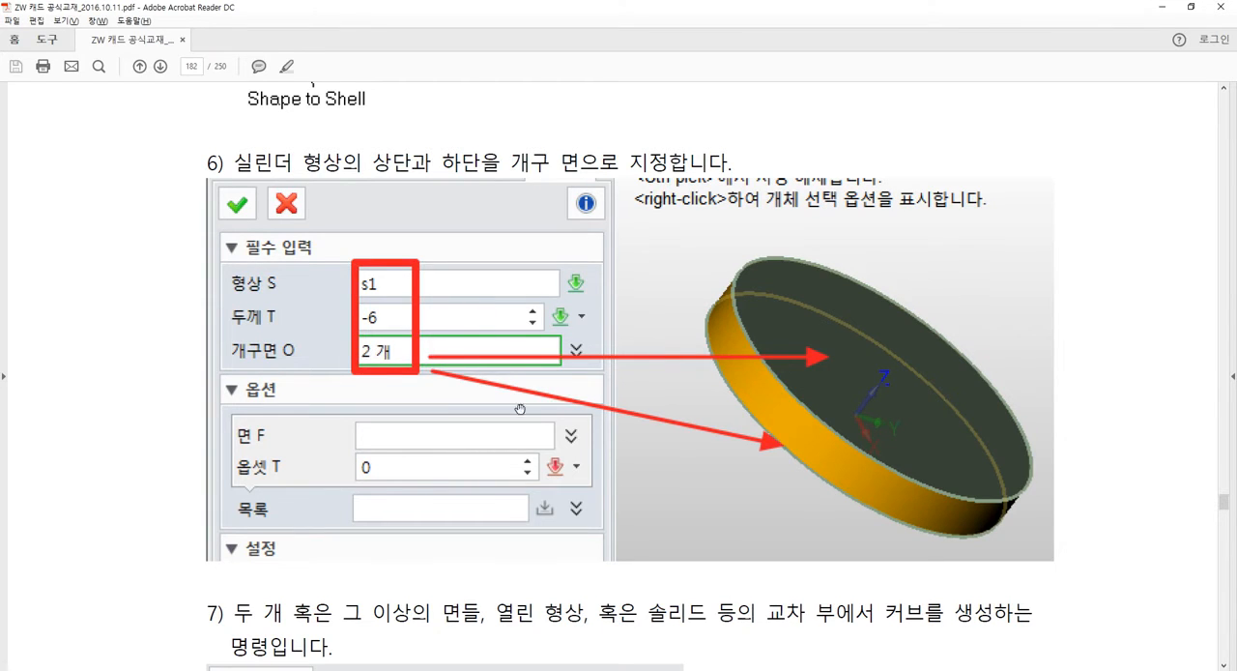
# Switch back to ZW3D, start a Shell on the cylinder and pick its top and bottom faces as the open faces.
pyautogui.hotkey('alt', 'Tab')
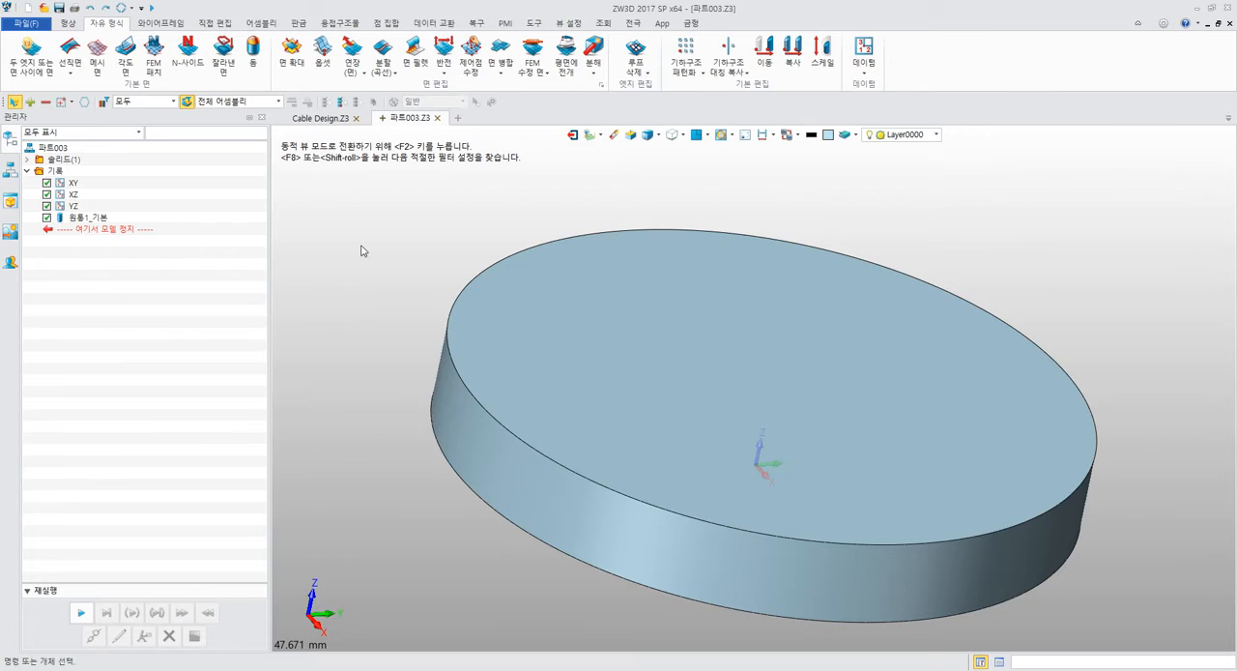
pyautogui.moveTo(361, 247); pyautogui.dragTo(346, 224, button='middle')
pyautogui.click(67, 23)
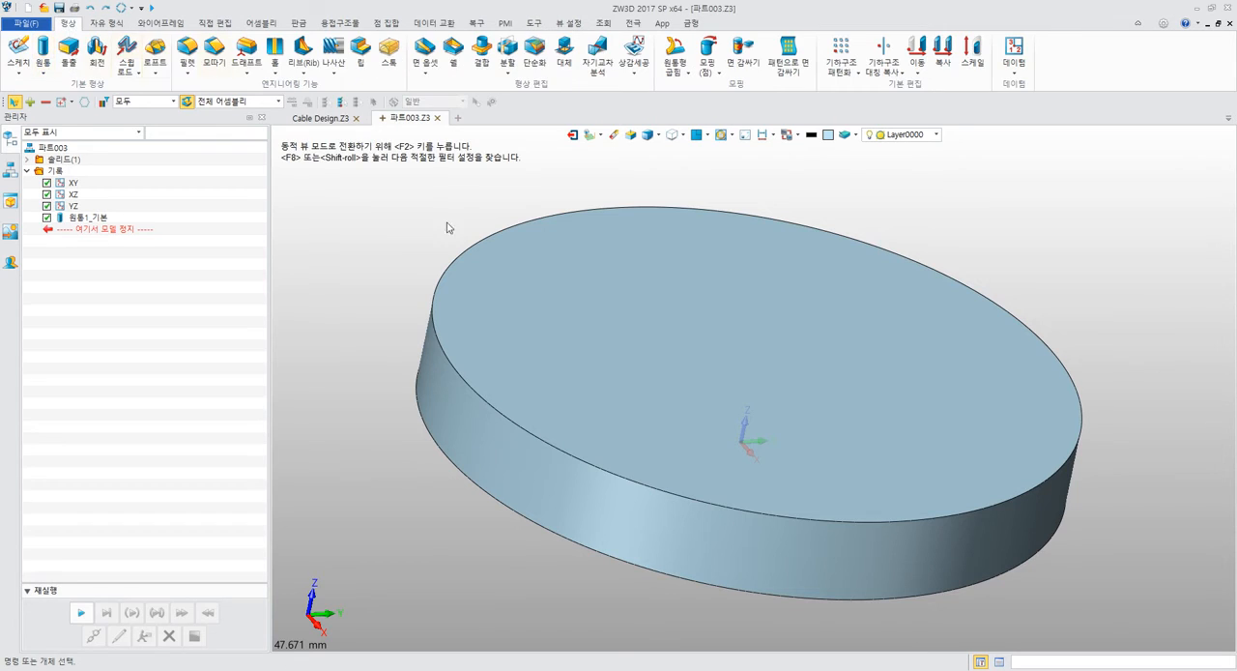
pyautogui.click(453, 48)
pyautogui.moveTo(648, 177); pyautogui.dragTo(541, 183, button='middle')
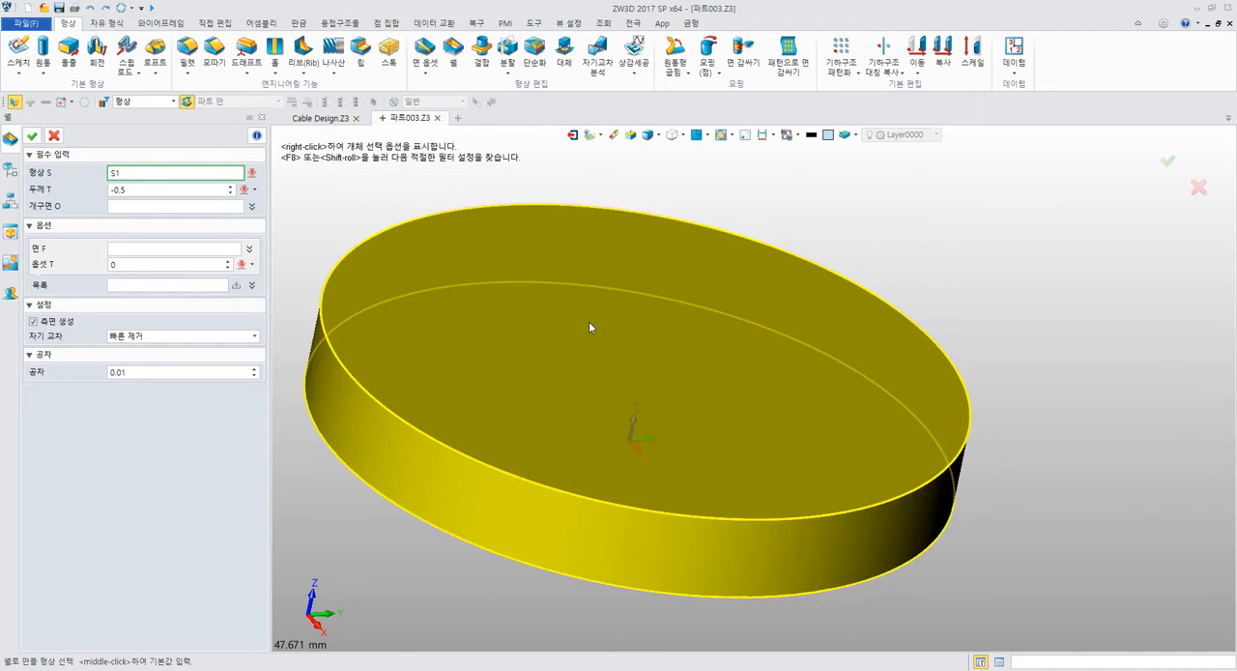
pyautogui.click(588, 321)
pyautogui.moveTo(588, 321); pyautogui.dragTo(734, 317, button='middle')
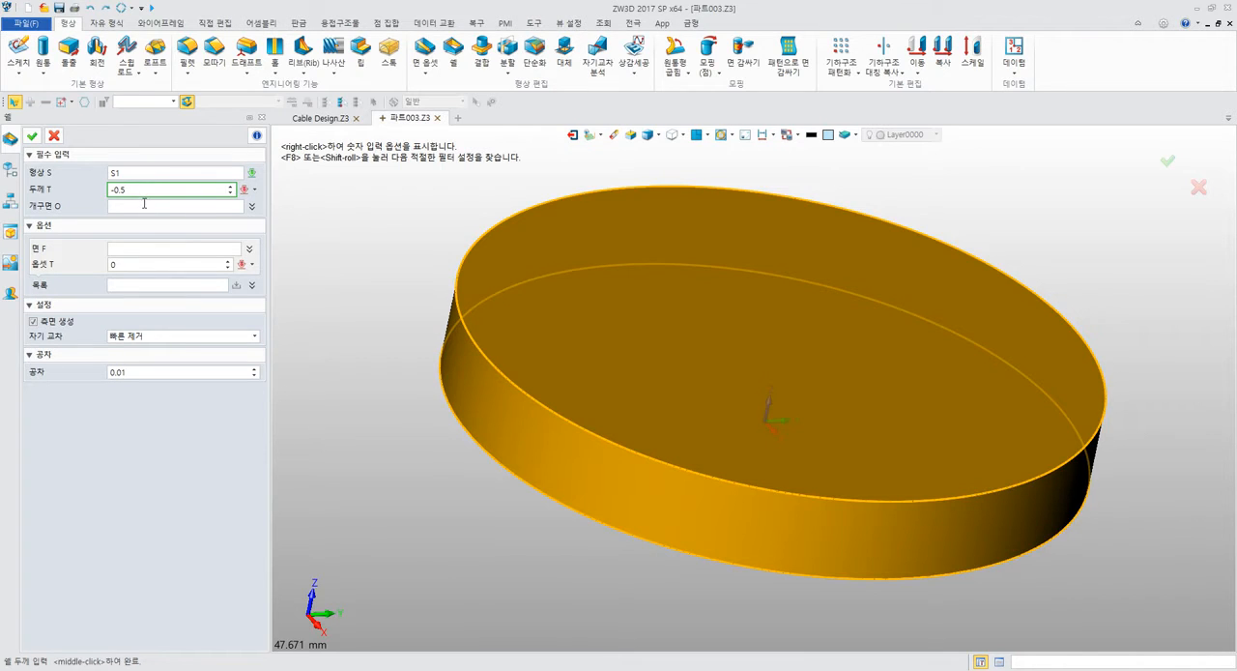
pyautogui.click(144, 205)
pyautogui.click(757, 343)
pyautogui.moveTo(758, 343); pyautogui.dragTo(618, 469, button='middle')
pyautogui.click(616, 468)
# Set the shell thickness to 6 mm and create the shell.
pyautogui.moveTo(431, 205); pyautogui.dragTo(435, 288, button='right')
pyautogui.moveTo(180, 190); pyautogui.dragTo(83, 188)
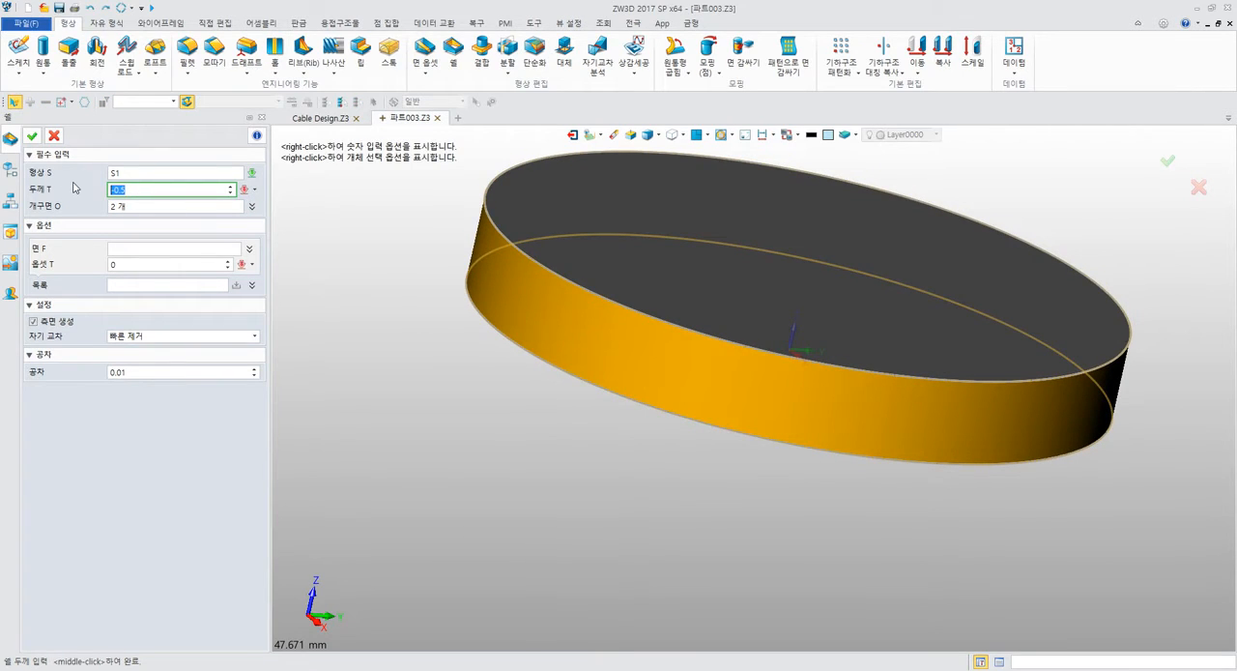
pyautogui.write('6')
pyautogui.press('Return')
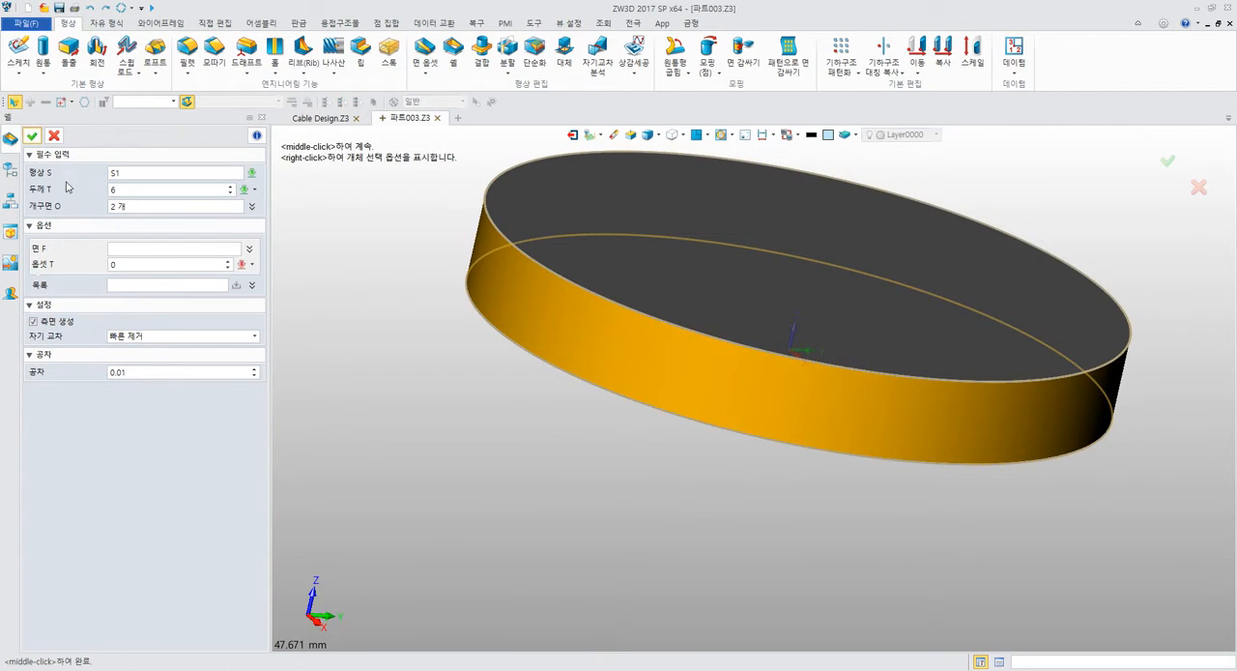
pyautogui.click(32, 136)
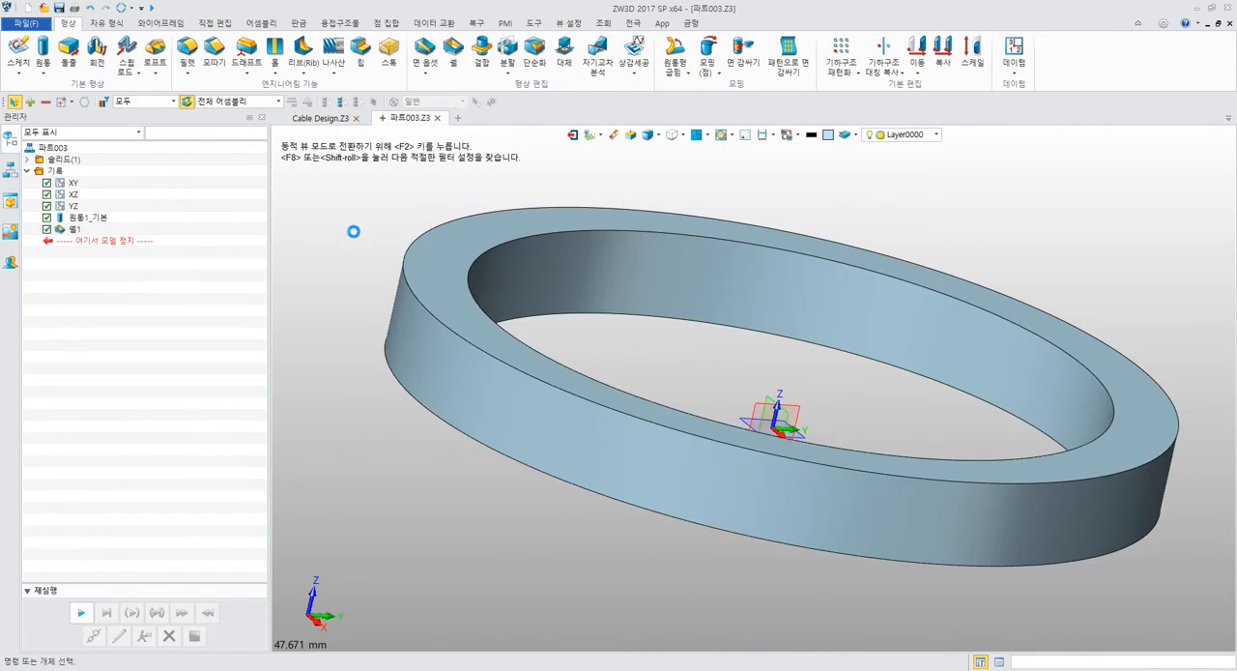
# Undo and redo the shell several times to compare the cylinder before and after shelling.
pyautogui.hotkey('ctrl', 'z')
pyautogui.hotkey('ctrl', 'y')
pyautogui.hotkey('ctrl', 'z')
pyautogui.hotkey('ctrl', 'y')
pyautogui.hotkey('ctrl', 'z')
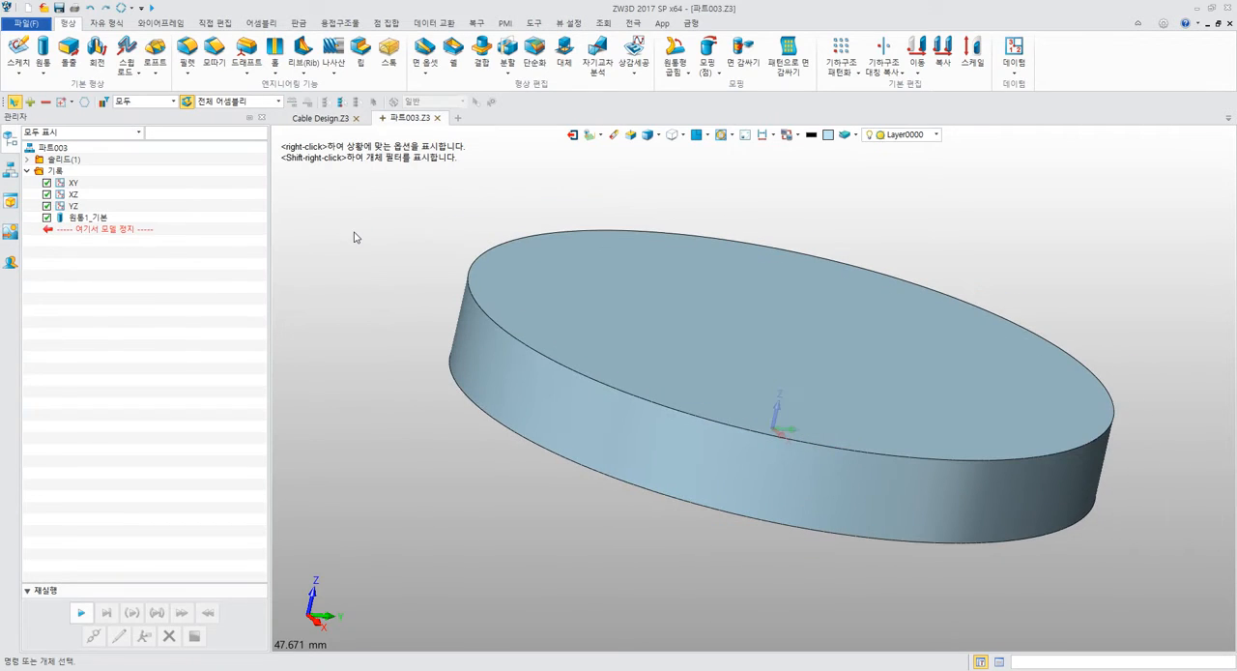
pyautogui.hotkey('ctrl', 'y')
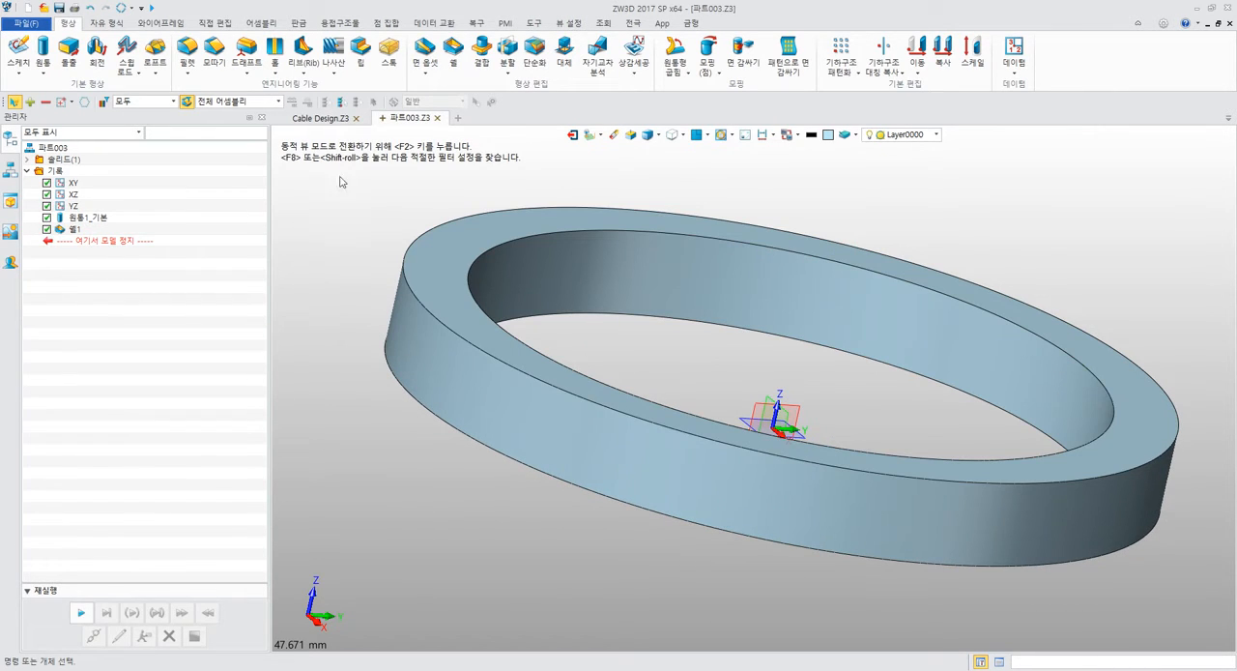
# Redefine the shell feature with a thickness of -6 mm so the wall is offset inward.
pyautogui.rightClick(86, 226)
pyautogui.click(86, 221)
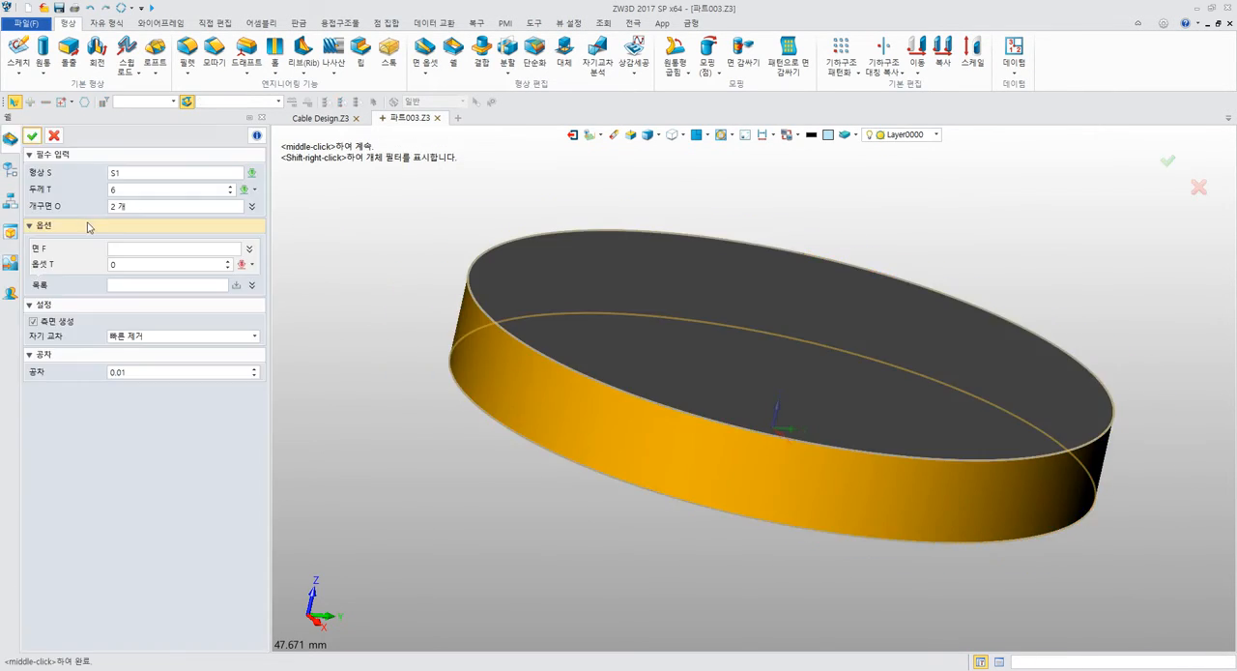
pyautogui.click(140, 189)
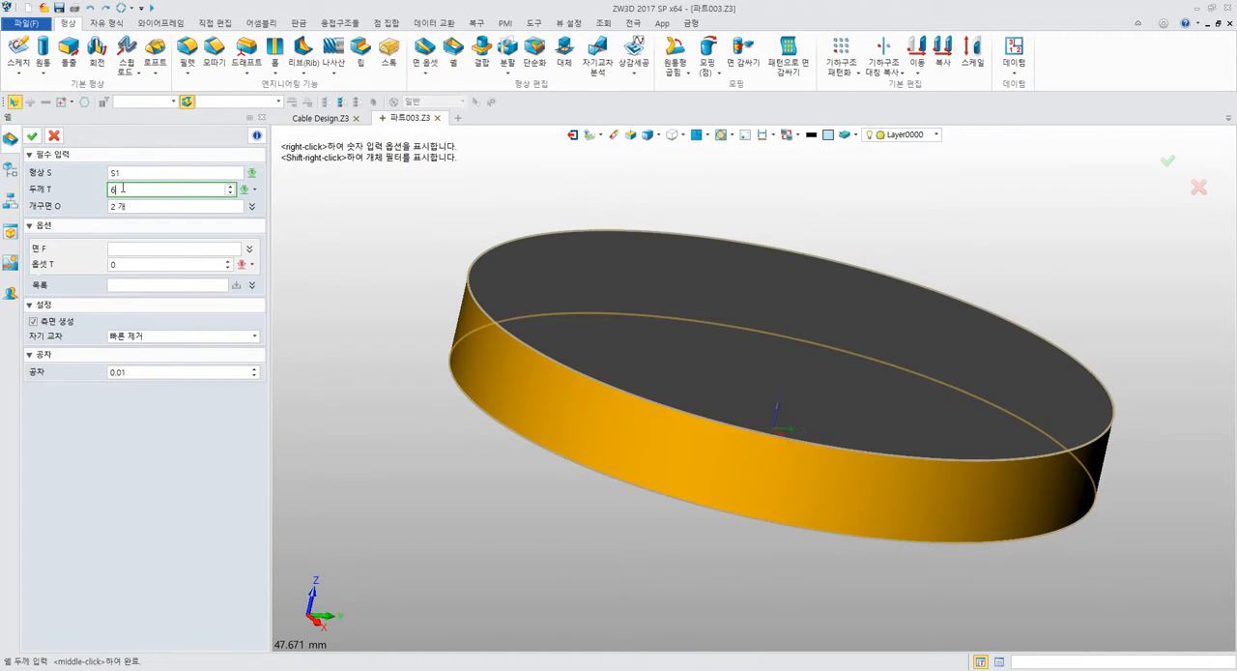
pyautogui.doubleClick(127, 190)
pyautogui.press('Return')
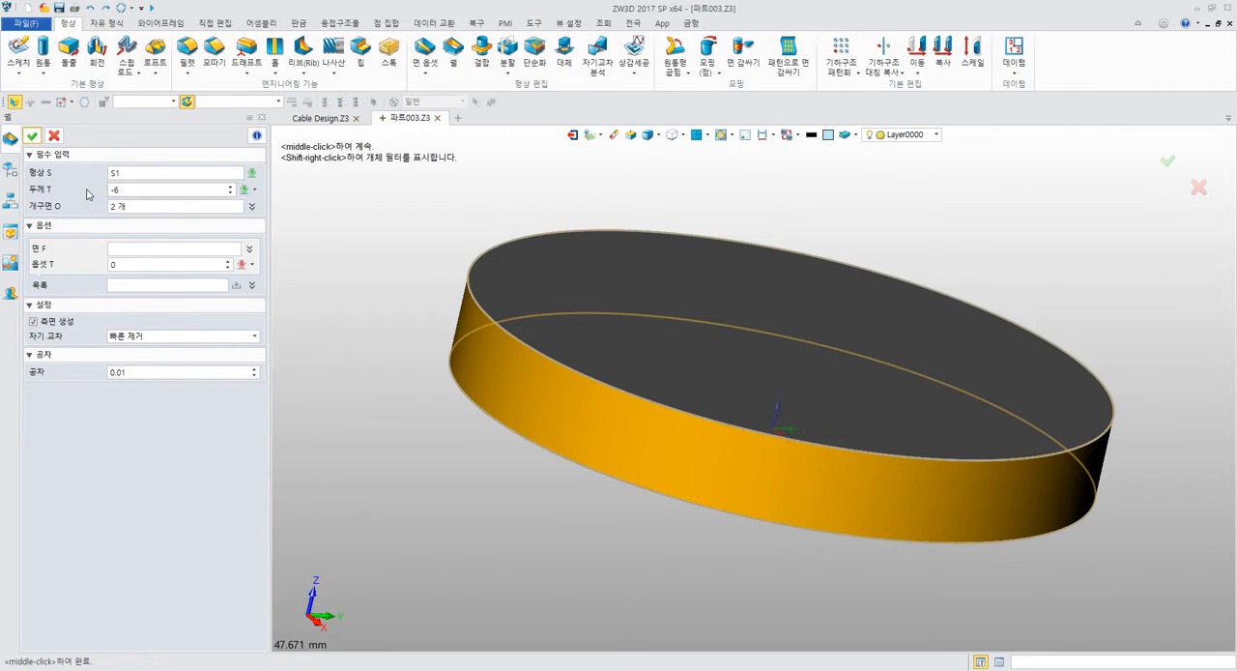
pyautogui.click(35, 139)
pyautogui.moveTo(349, 196); pyautogui.dragTo(448, 206, button='right')
pyautogui.scroll(-3, 449, 205)
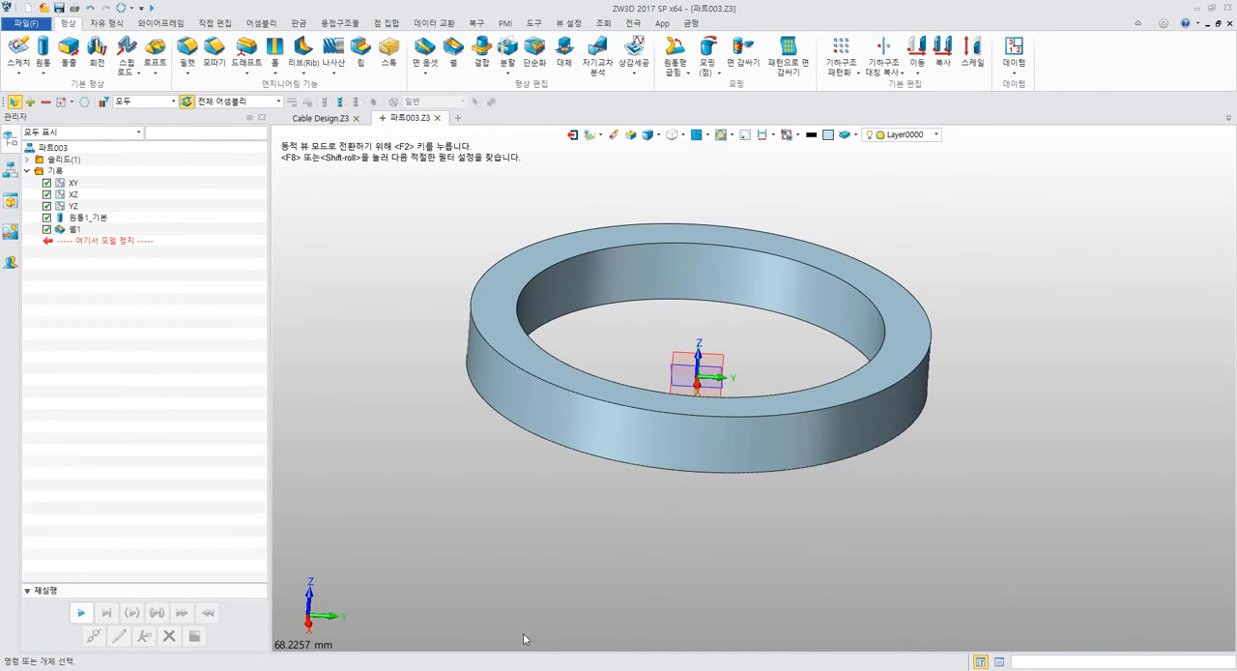
# Switch to the PDF manual and read step 7 on page 182 about creating curves where shapes intersect.
pyautogui.click(555, 669)
pyautogui.scroll(-5, 572, 501)
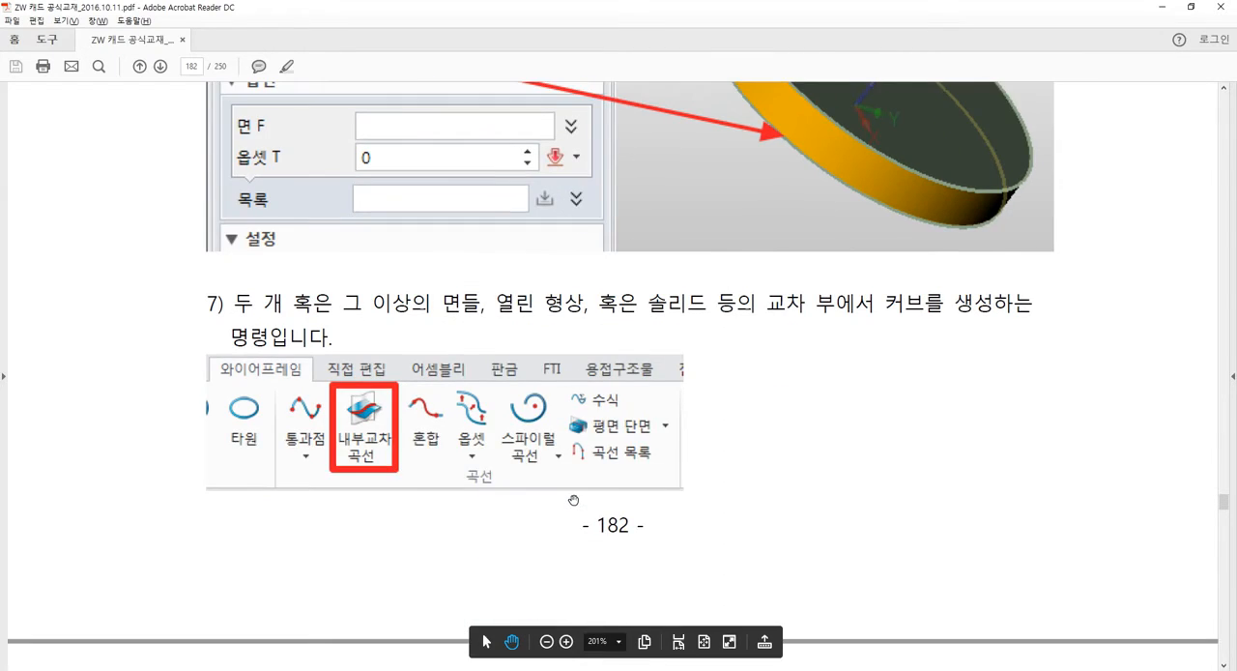
pyautogui.scroll(-2, 579, 483)
pyautogui.scroll(-2, 600, 441)
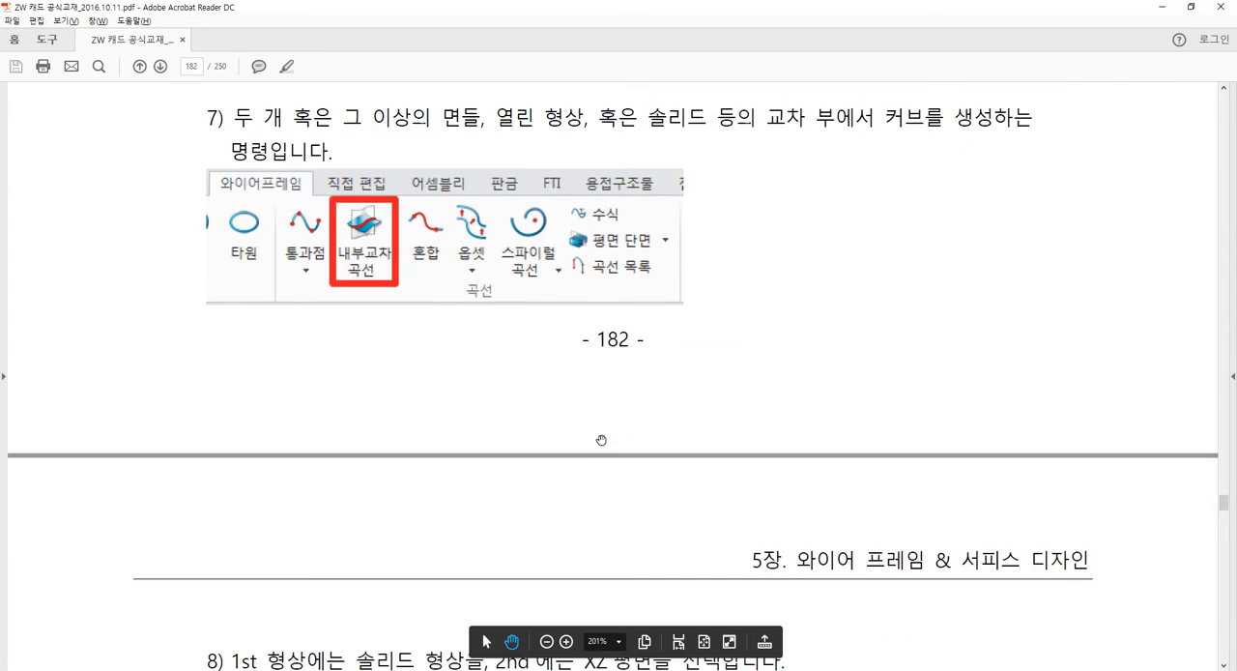
pyautogui.scroll(7, 601, 436)
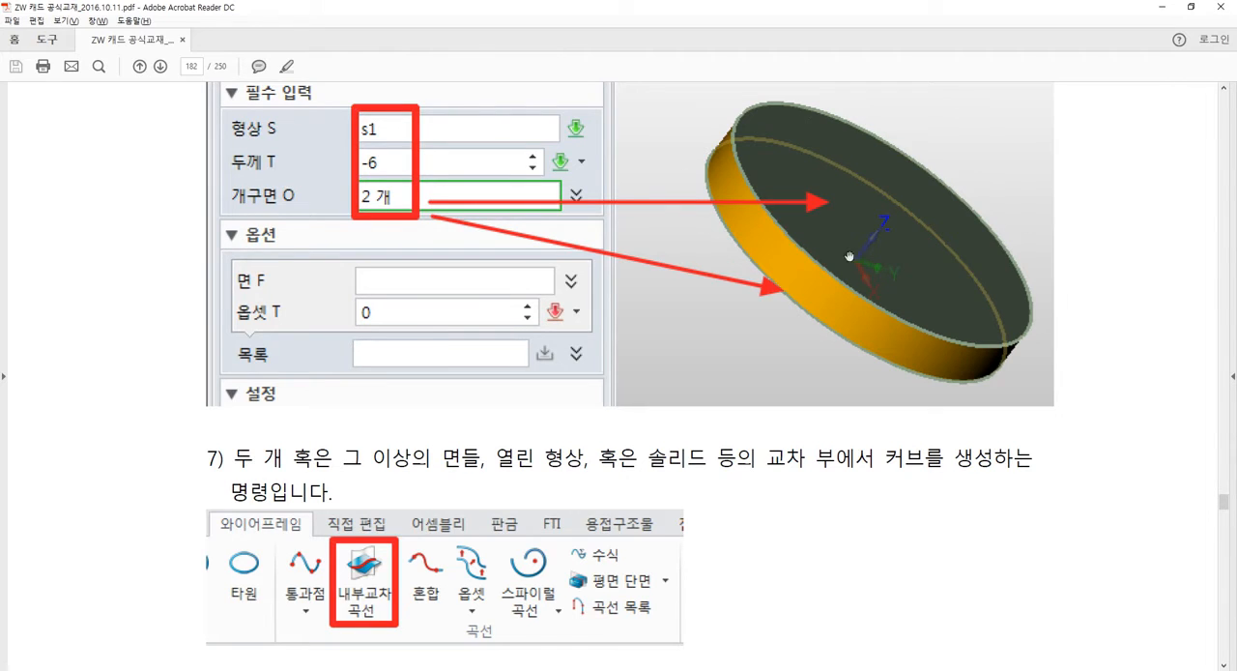
pyautogui.scroll(-2, 718, 346)
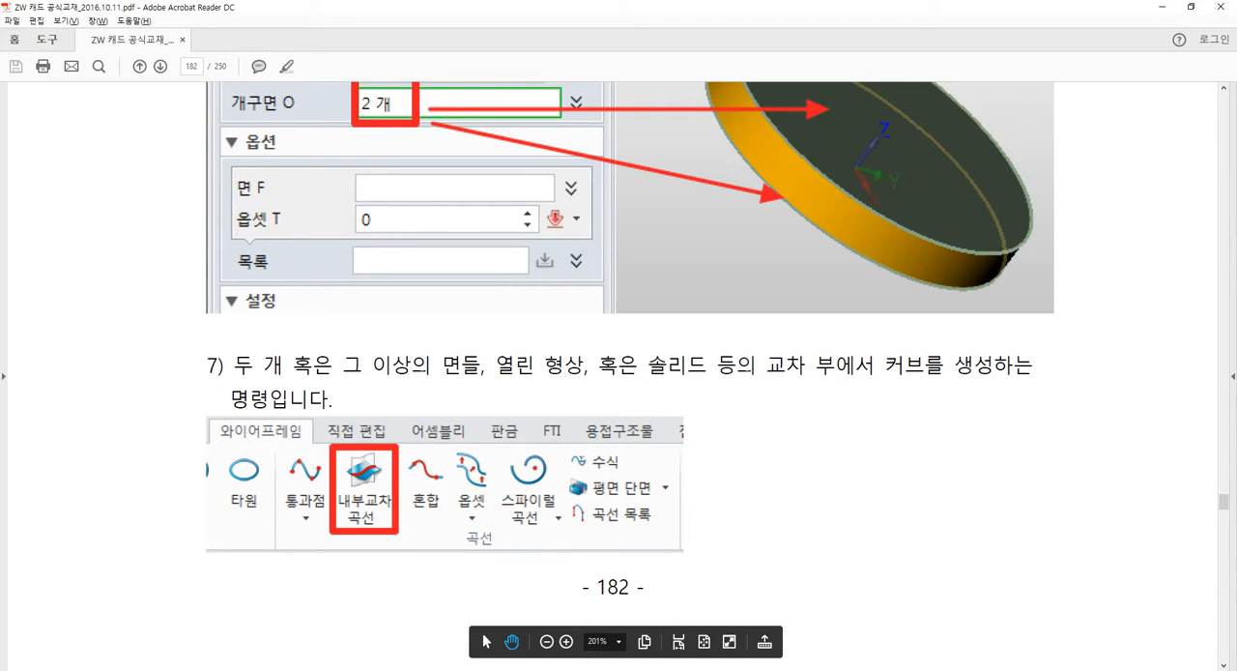
# Switch to Paint, discard the old drawing for a blank one, maximize the window and enlarge the canvas to 1600 × 870 px.
pyautogui.click(646, 618)
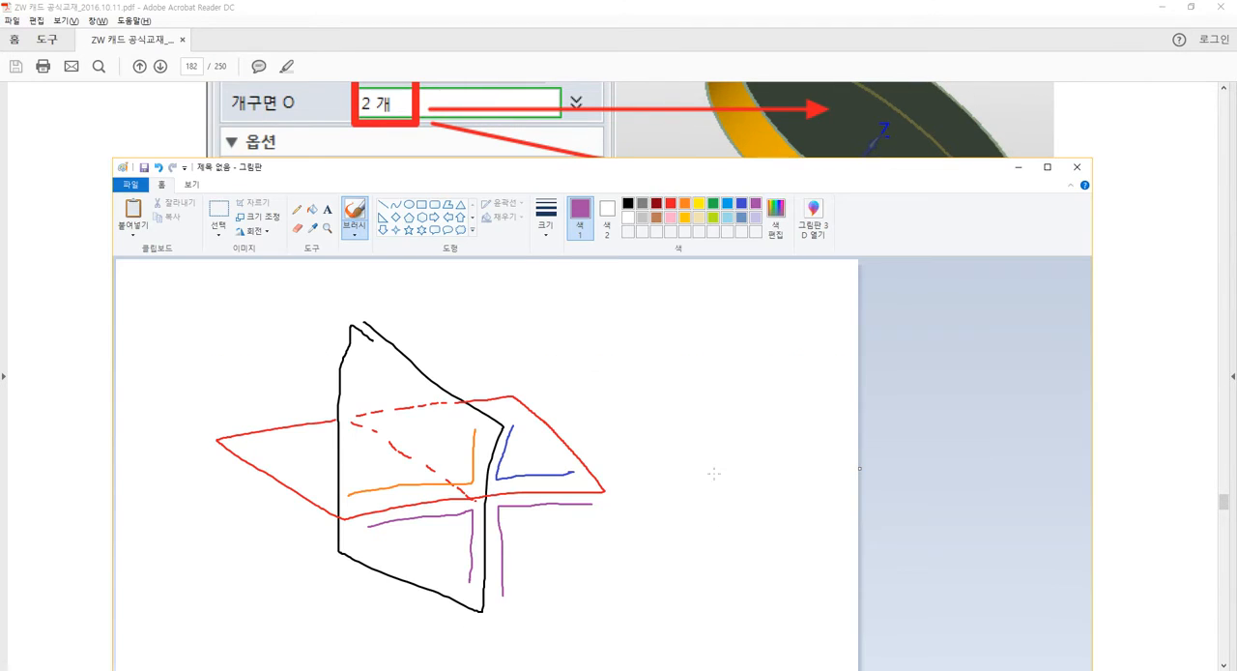
pyautogui.hotkey('ctrl', 'n')
pyautogui.press('n')
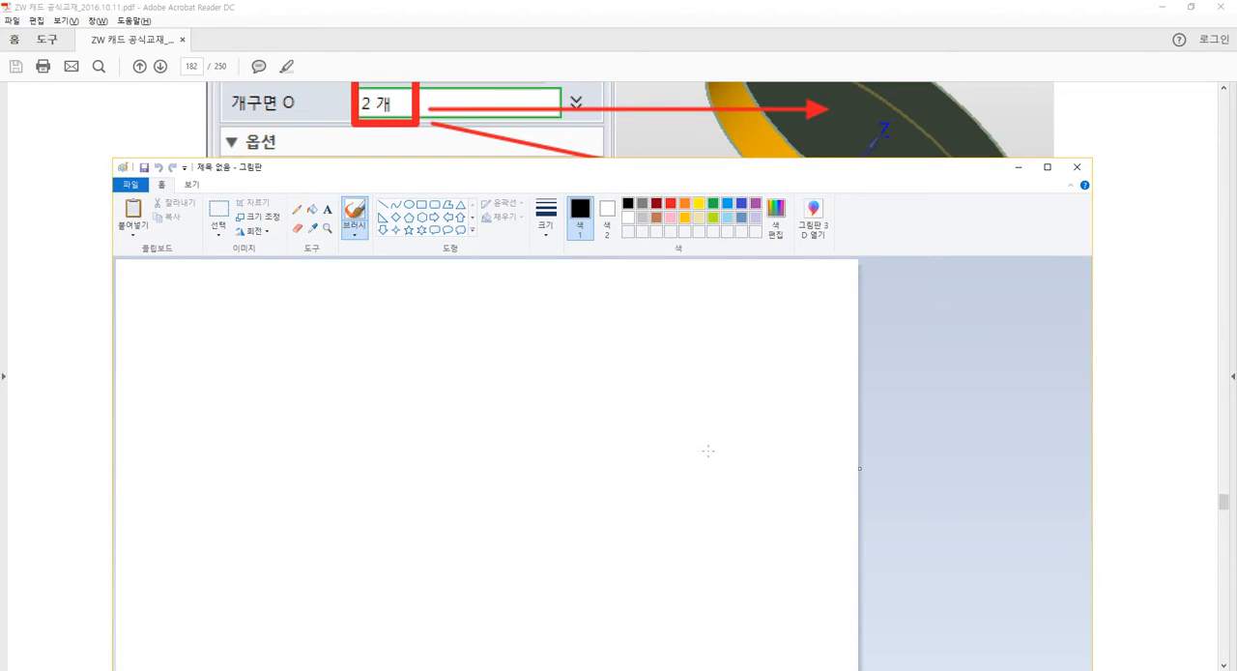
pyautogui.click(1047, 166)
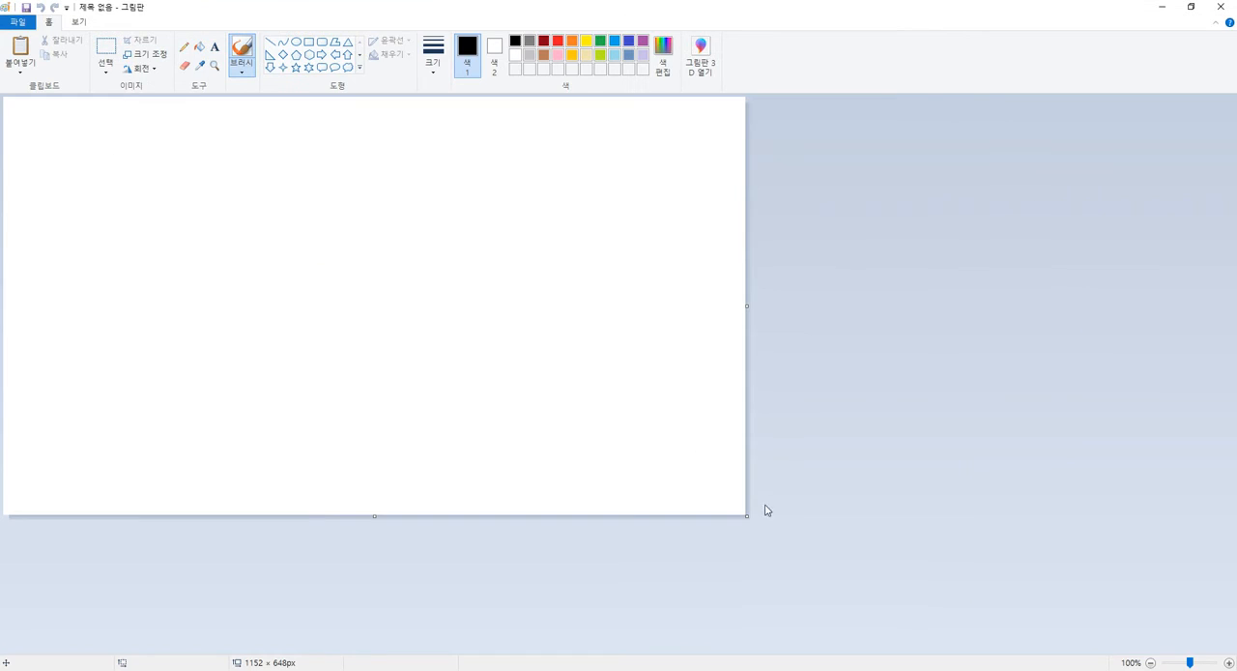
pyautogui.moveTo(745, 516); pyautogui.dragTo(1033, 656)
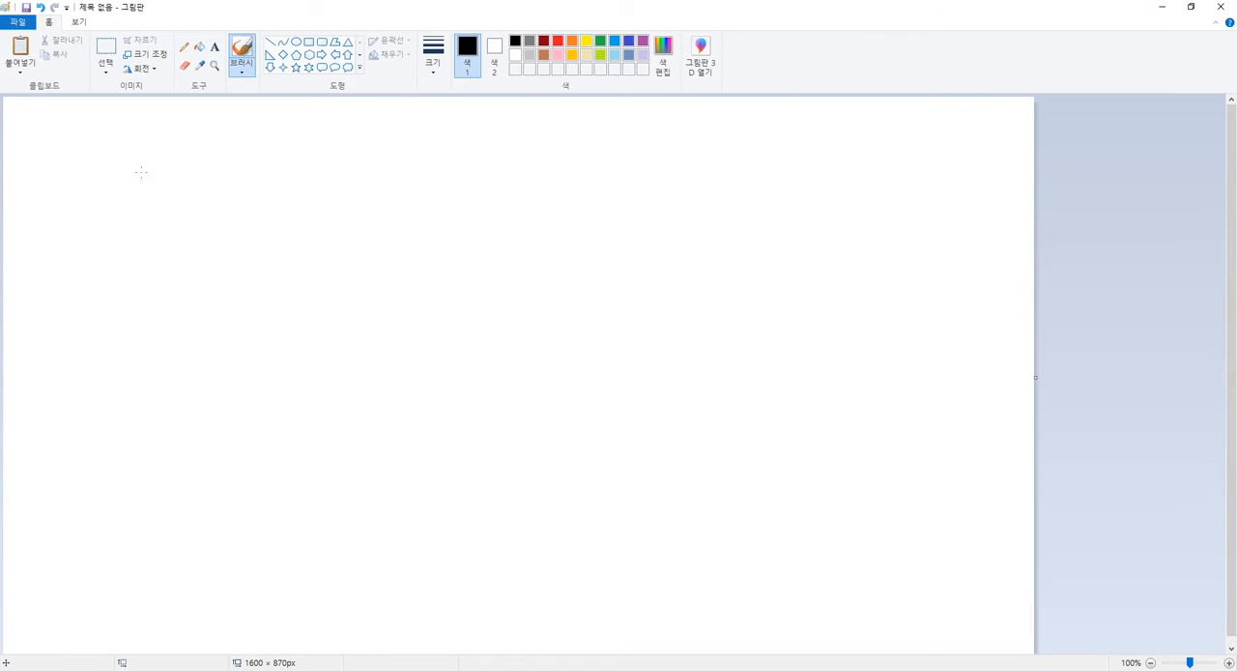
# Sketch a black ring with its section marked, plus two square cross-sections with a dash-dot axis between them.
pyautogui.moveTo(97, 185)
pyautogui.mouseDown()
pyautogui.moveTo(160, 216)
pyautogui.moveTo(204, 204)
pyautogui.moveTo(149, 217)
pyautogui.moveTo(161, 172)
pyautogui.moveTo(95, 228)
pyautogui.moveTo(164, 245)
pyautogui.moveTo(205, 229)
pyautogui.moveTo(204, 208)
pyautogui.mouseUp()
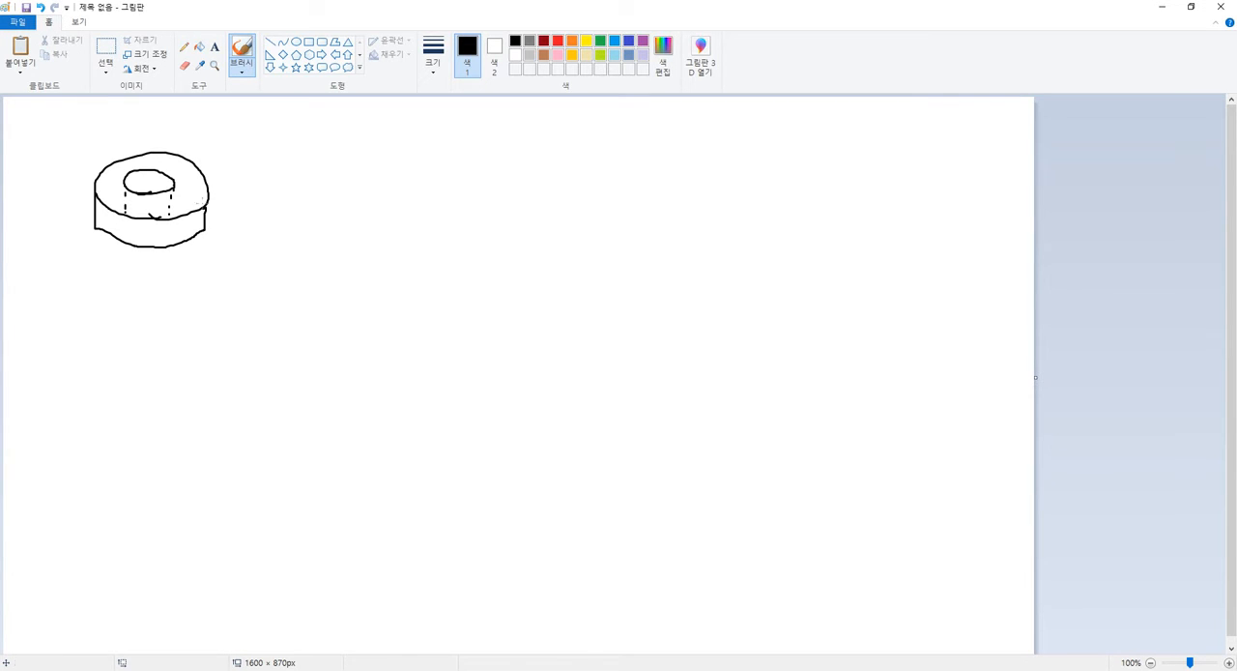
pyautogui.moveTo(176, 177)
pyautogui.mouseDown()
pyautogui.moveTo(210, 191)
pyautogui.moveTo(210, 224)
pyautogui.moveTo(174, 211)
pyautogui.moveTo(171, 179)
pyautogui.mouseUp()
pyautogui.moveTo(428, 168)
pyautogui.mouseDown()
pyautogui.moveTo(437, 251)
pyautogui.moveTo(505, 171)
pyautogui.moveTo(508, 247)
pyautogui.moveTo(447, 251)
pyautogui.mouseUp()
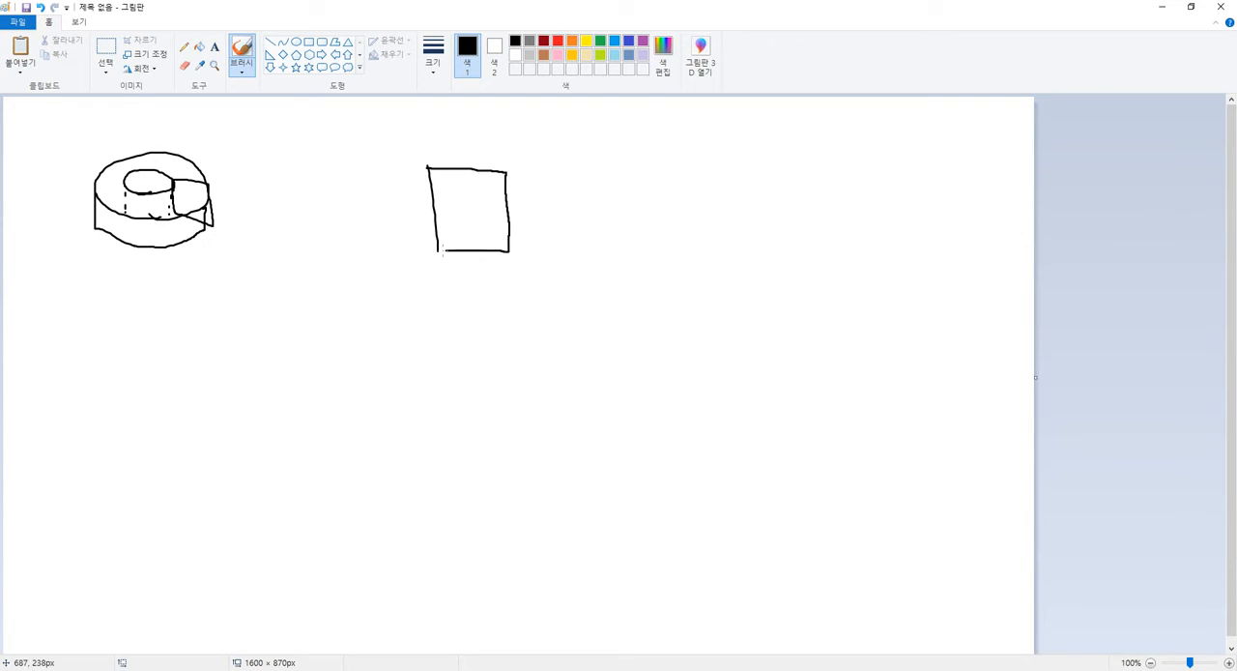
pyautogui.moveTo(271, 170); pyautogui.dragTo(282, 242)
pyautogui.moveTo(272, 171)
pyautogui.mouseDown()
pyautogui.moveTo(344, 195)
pyautogui.moveTo(317, 238)
pyautogui.mouseUp()
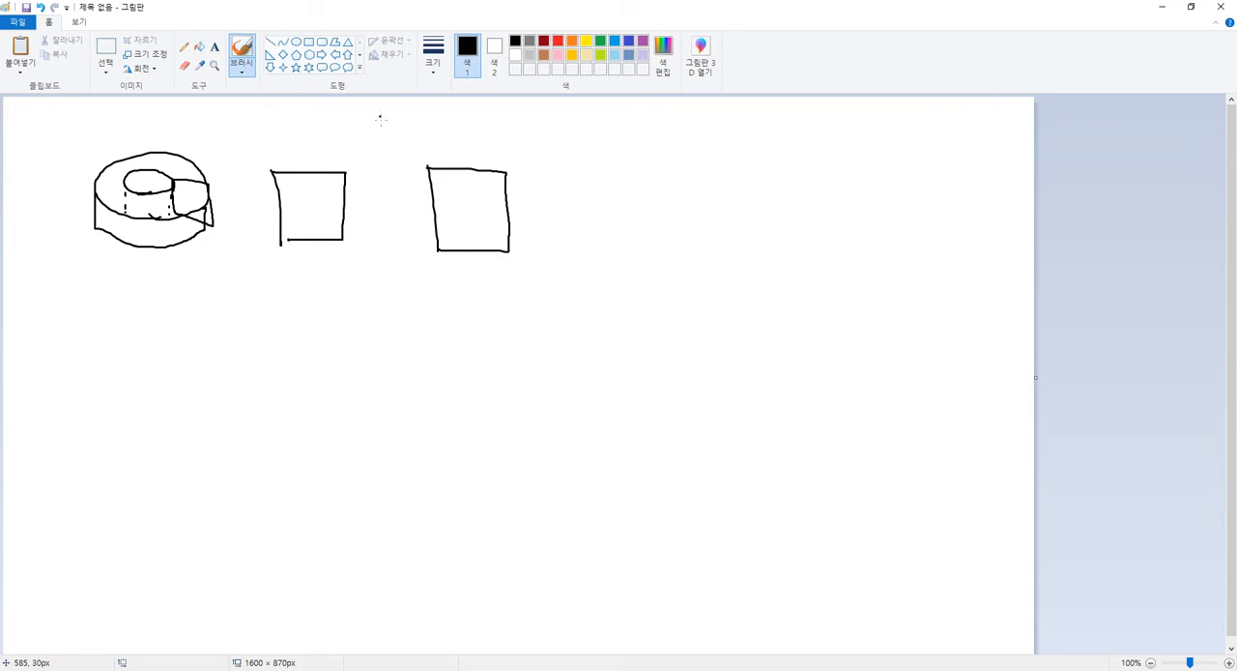
pyautogui.moveTo(384, 179); pyautogui.dragTo(398, 332)
# Draw a red cable outline with corner circles around the square right of the axis, and an orange dashed centreline through it.
pyautogui.click(557, 41)
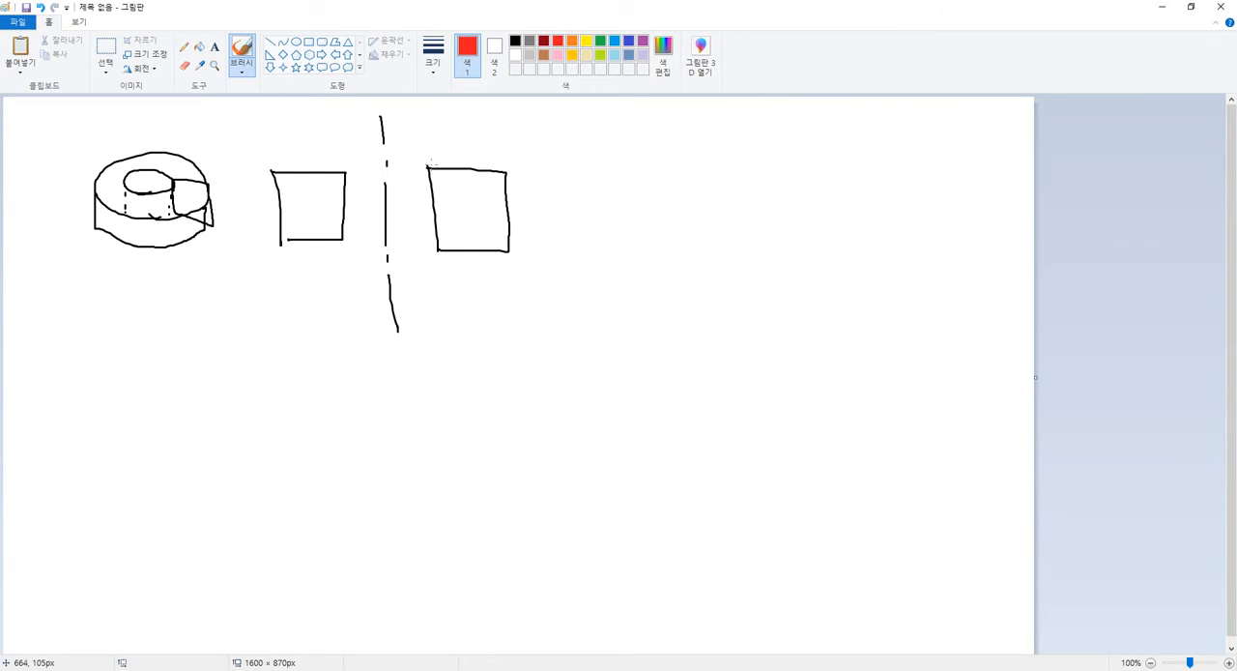
pyautogui.moveTo(424, 154)
pyautogui.mouseDown()
pyautogui.moveTo(443, 167)
pyautogui.moveTo(514, 150)
pyautogui.moveTo(509, 177)
pyautogui.moveTo(528, 152)
pyautogui.moveTo(530, 256)
pyautogui.moveTo(431, 267)
pyautogui.mouseUp()
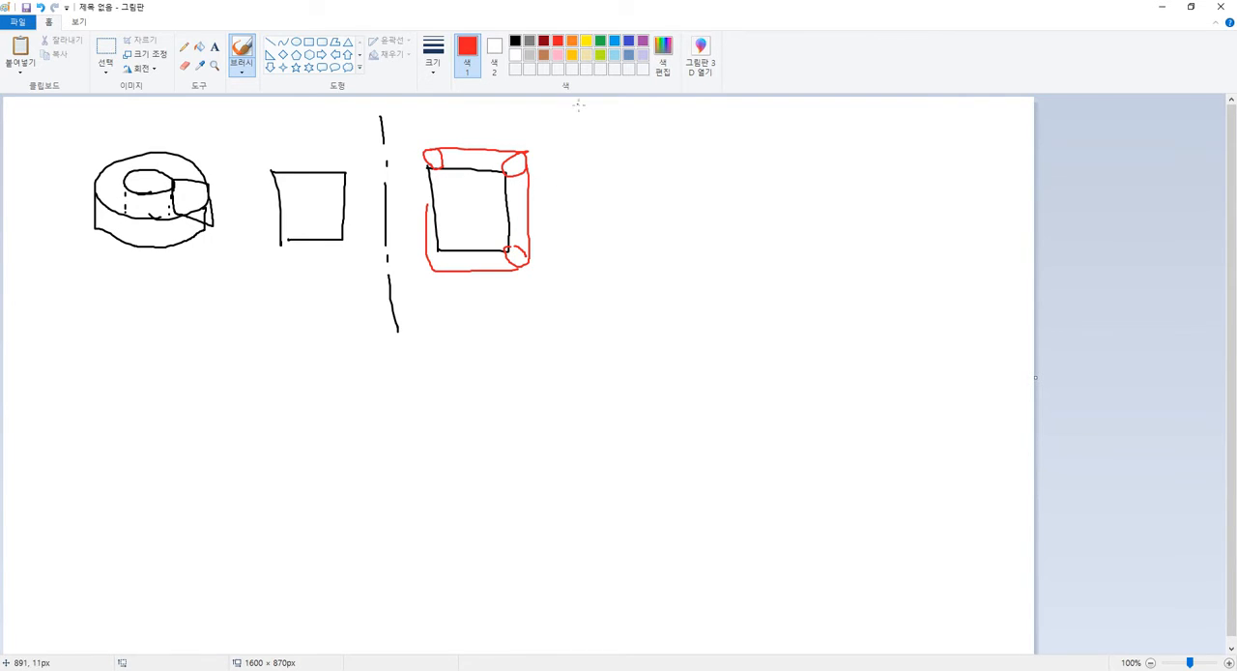
pyautogui.keyDown('ctrl'); pyautogui.scroll(1, 555, 223); pyautogui.keyUp('ctrl')
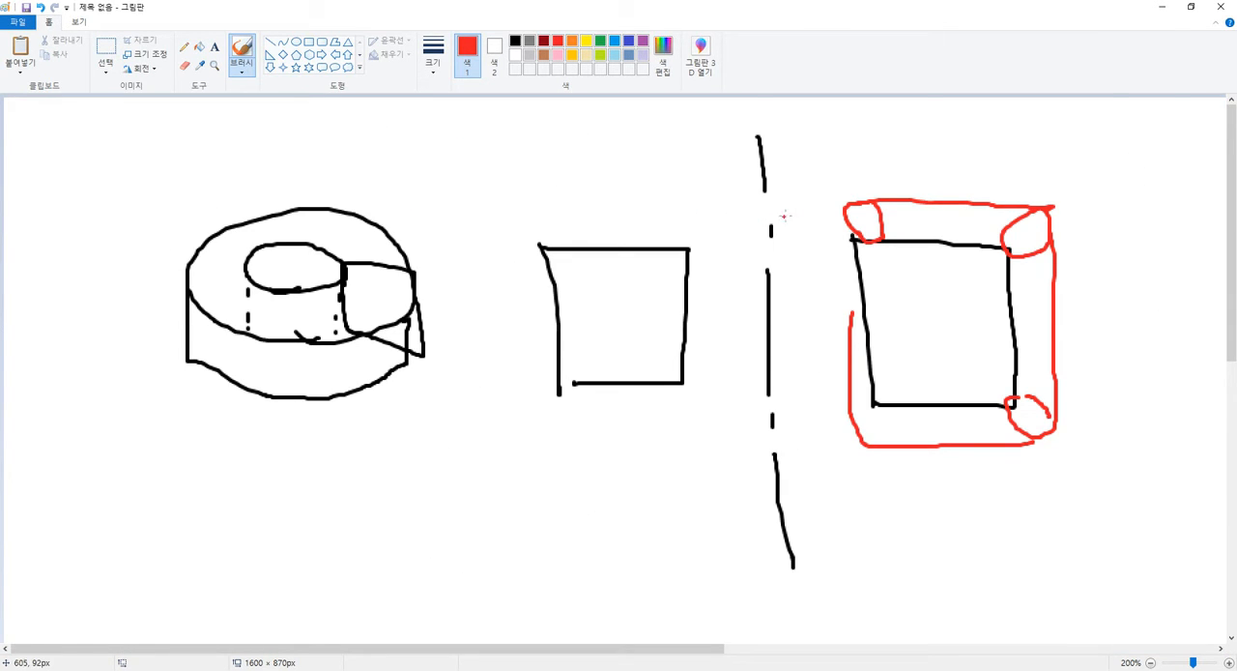
pyautogui.click(572, 41)
pyautogui.moveTo(862, 222); pyautogui.dragTo(974, 220)
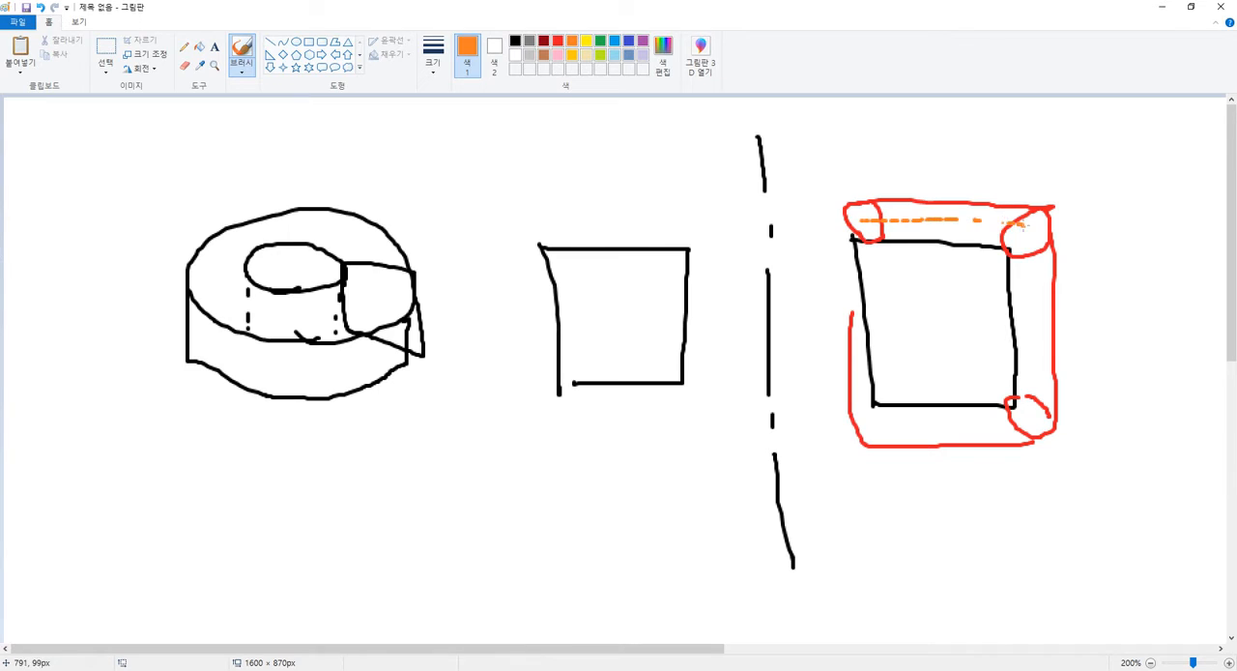
pyautogui.moveTo(1025, 253)
pyautogui.mouseDown()
pyautogui.moveTo(1039, 347)
pyautogui.moveTo(1022, 423)
pyautogui.moveTo(882, 423)
pyautogui.moveTo(846, 387)
pyautogui.moveTo(842, 220)
pyautogui.mouseUp()
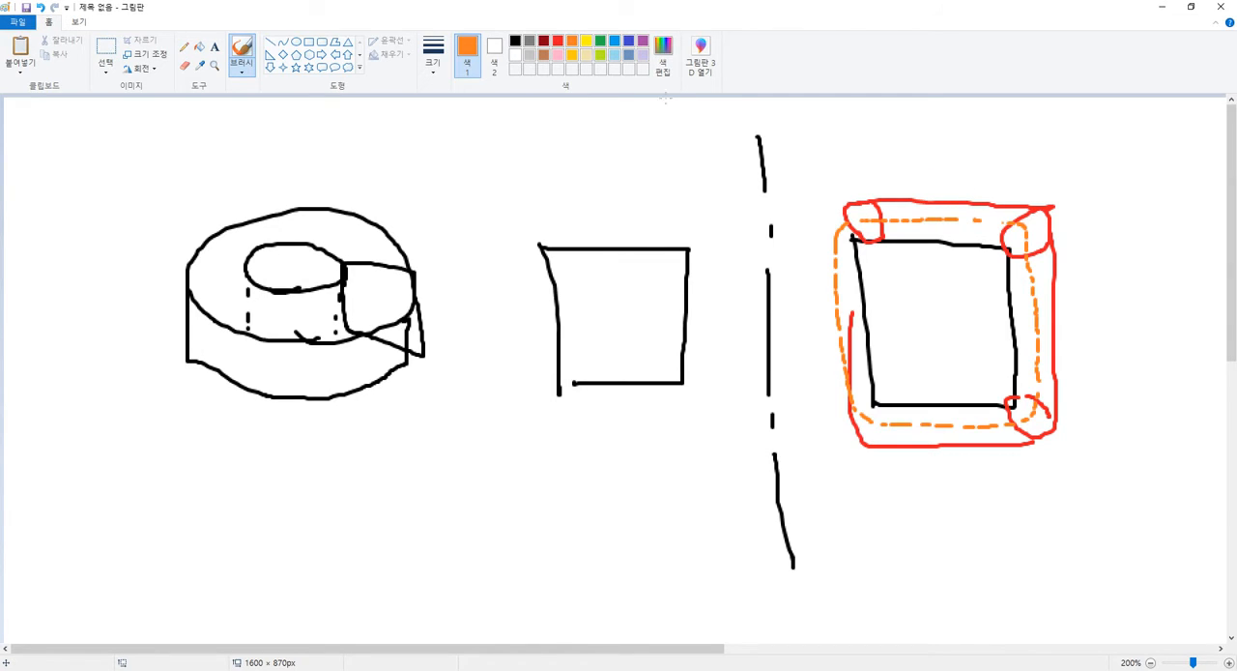
# Mark in blue the offset α between the square's upper edge and the dashed centreline, and trace the square's outline in blue.
pyautogui.click(614, 42)
pyautogui.click(628, 40)
pyautogui.moveTo(850, 238)
pyautogui.mouseDown()
pyautogui.moveTo(1005, 248)
pyautogui.moveTo(940, 281)
pyautogui.moveTo(926, 264)
pyautogui.moveTo(950, 267)
pyautogui.mouseUp()
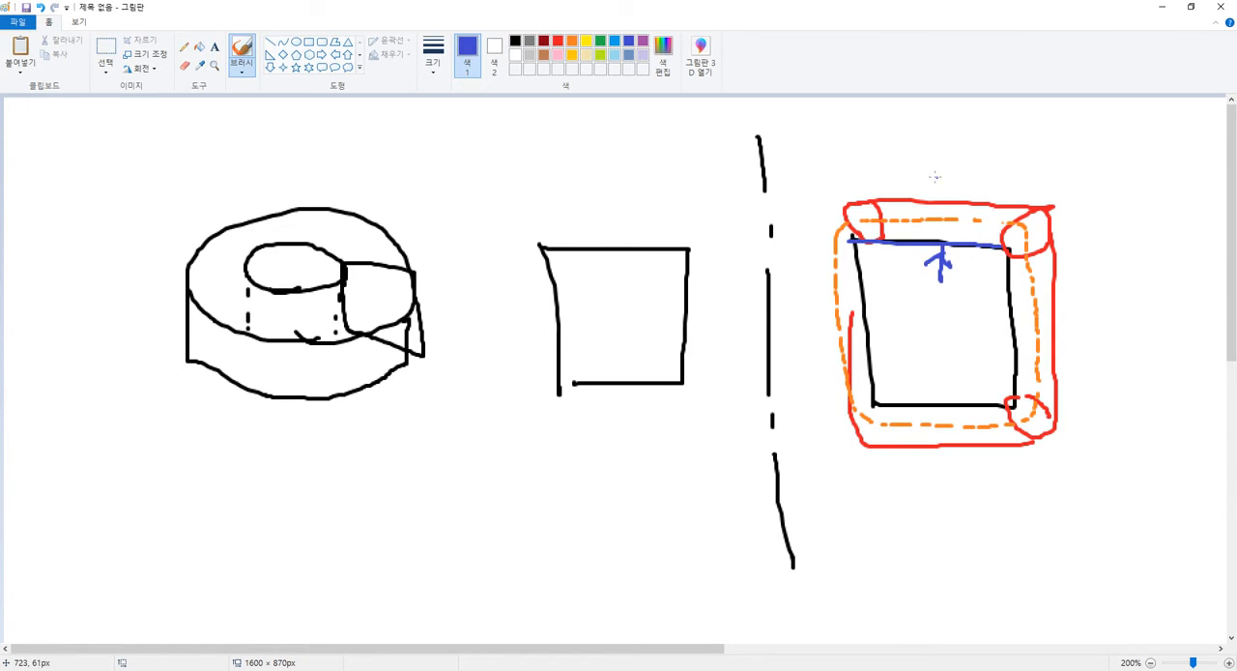
pyautogui.moveTo(934, 176)
pyautogui.mouseDown()
pyautogui.moveTo(939, 222)
pyautogui.moveTo(932, 204)
pyautogui.mouseUp()
pyautogui.moveTo(939, 219)
pyautogui.mouseDown()
pyautogui.moveTo(960, 204)
pyautogui.moveTo(977, 230)
pyautogui.mouseUp()
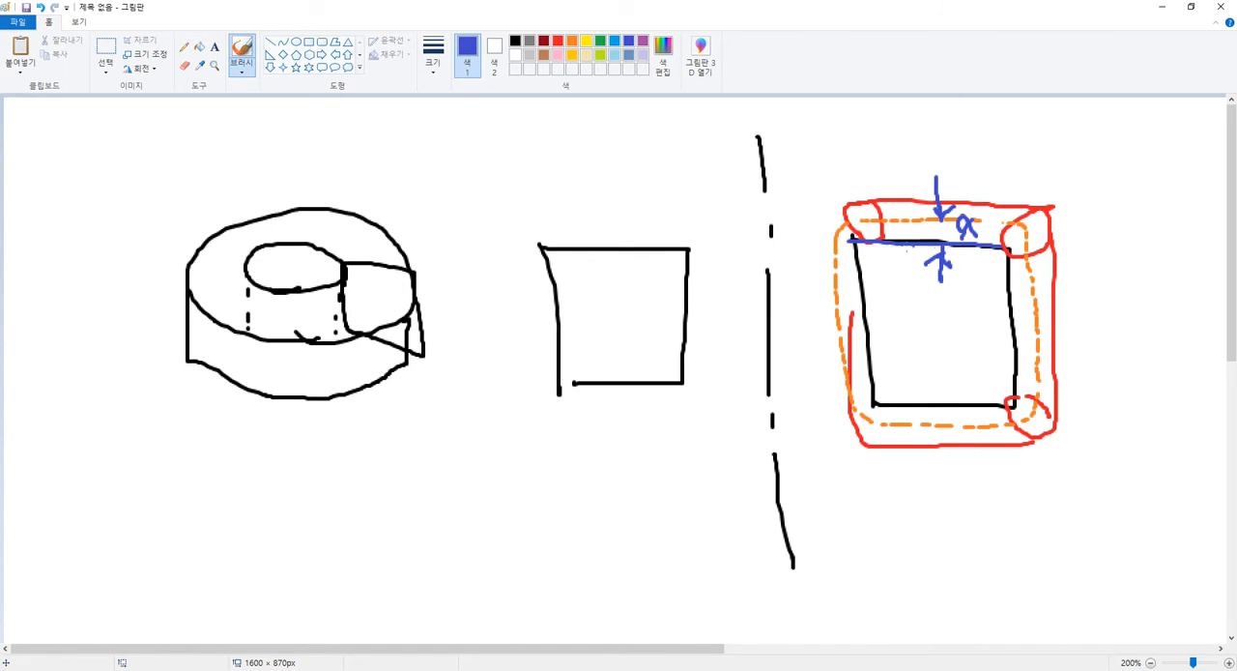
pyautogui.moveTo(856, 239)
pyautogui.mouseDown()
pyautogui.moveTo(873, 400)
pyautogui.moveTo(987, 406)
pyautogui.mouseUp()
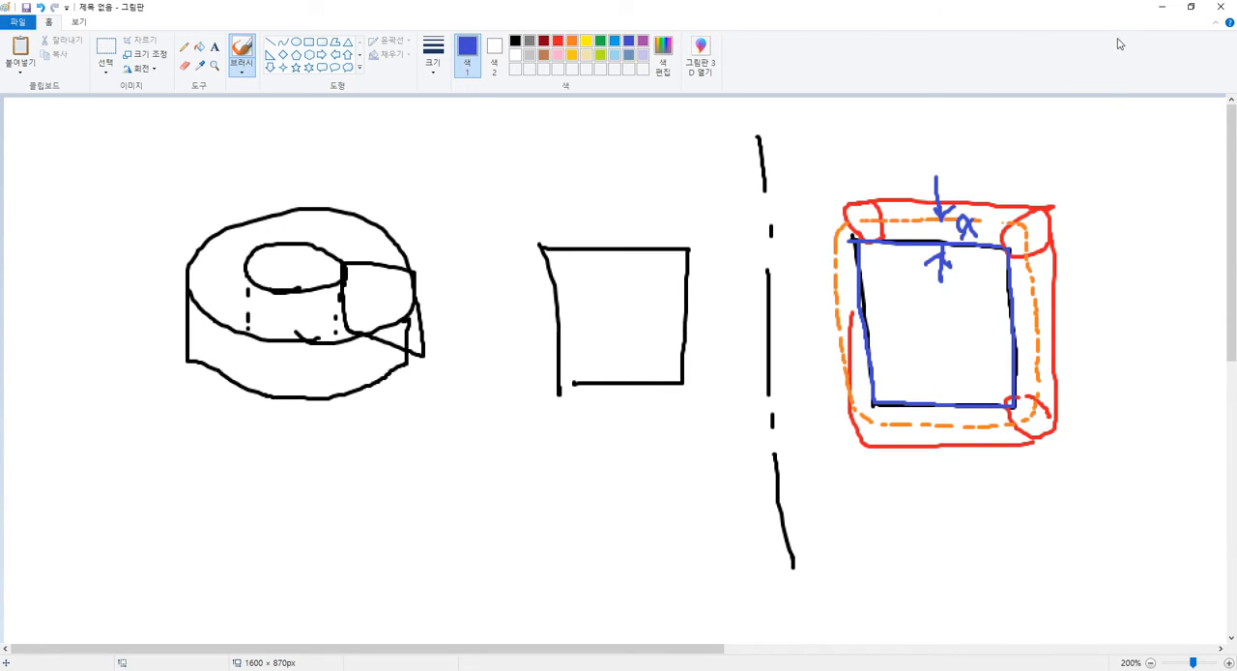
# Minimize Paint and read manual steps 7 and 8 on intersecting the solid with the XZ plane.
pyautogui.click(1161, 7)
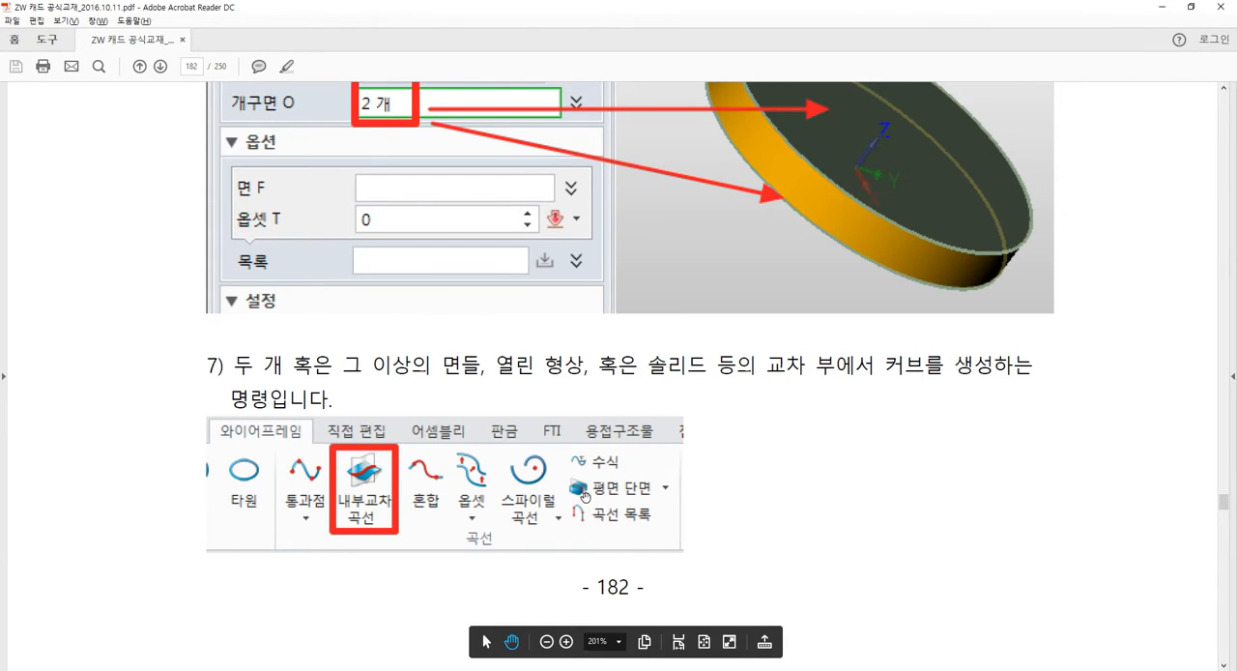
pyautogui.scroll(-5, 773, 304)
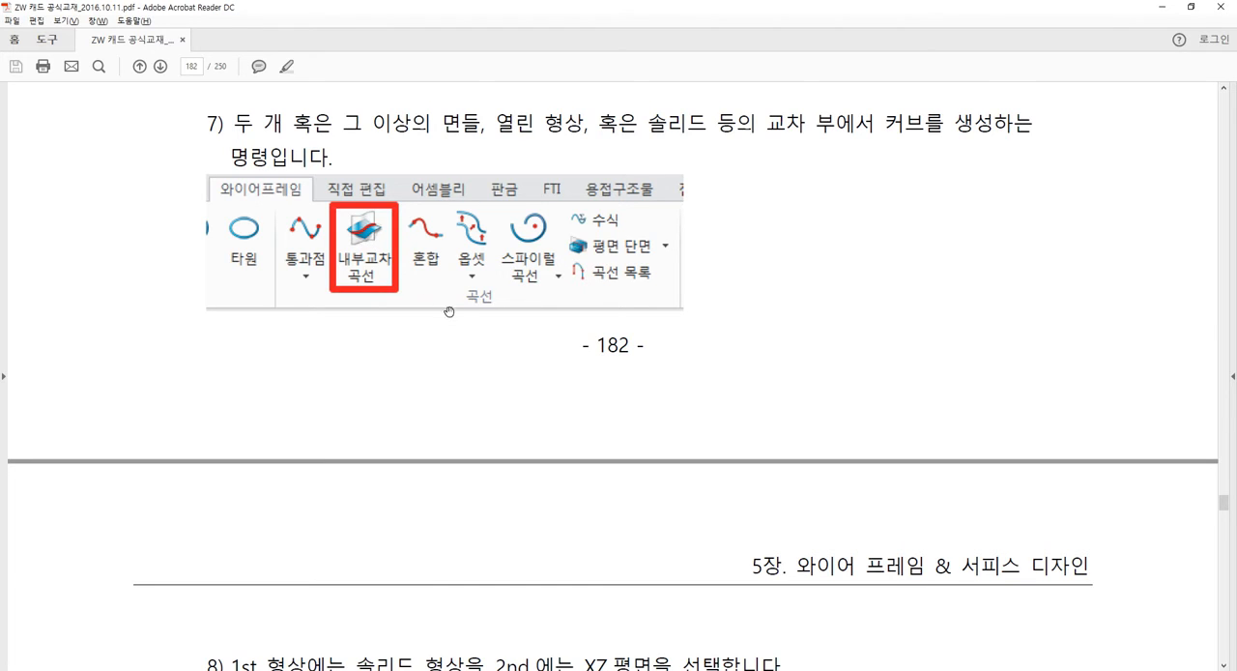
pyautogui.scroll(-3, 504, 357)
pyautogui.scroll(-5, 505, 357)
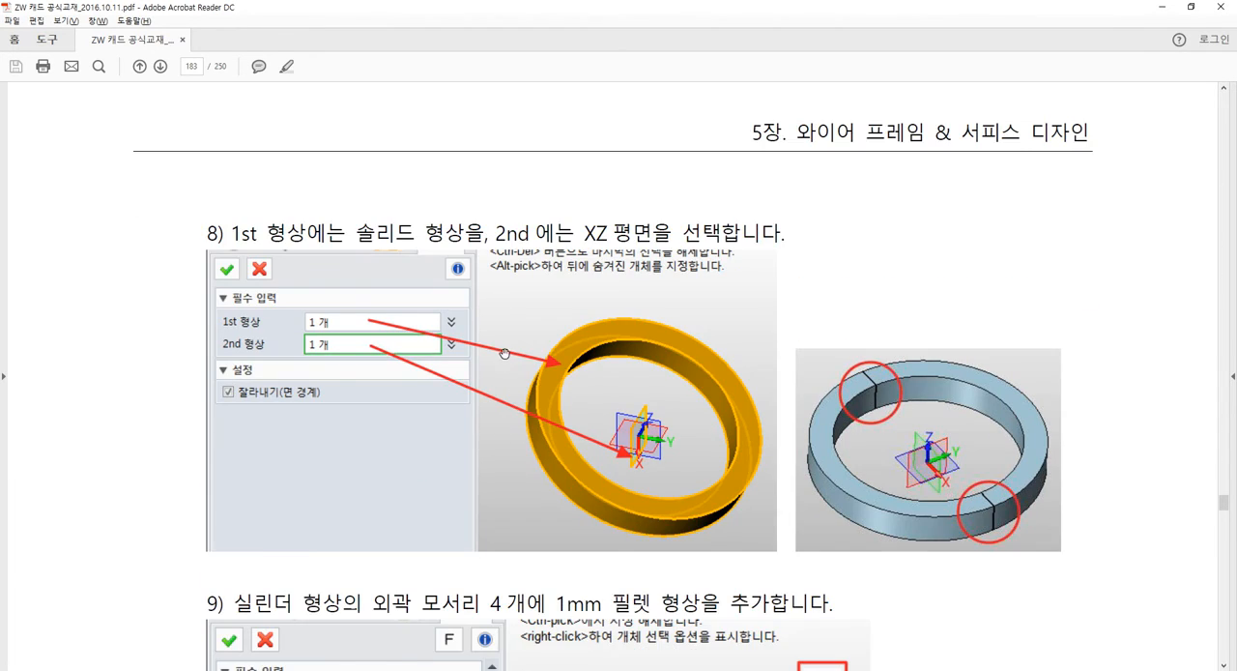
pyautogui.scroll(-2, 505, 357)
# Switch back to ZW3D, start an intersection curve (내부교차 곡선) and choose the ring solid as the 1st shape.
pyautogui.hotkey('alt', 'Tab')
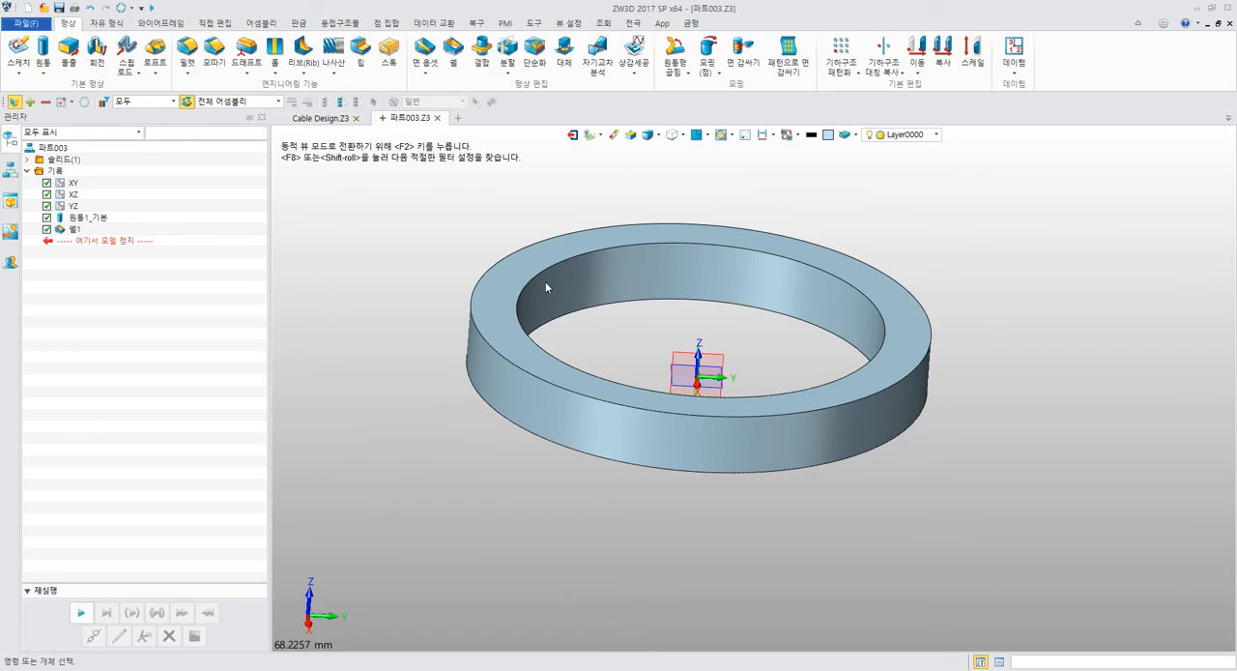
pyautogui.click(109, 24)
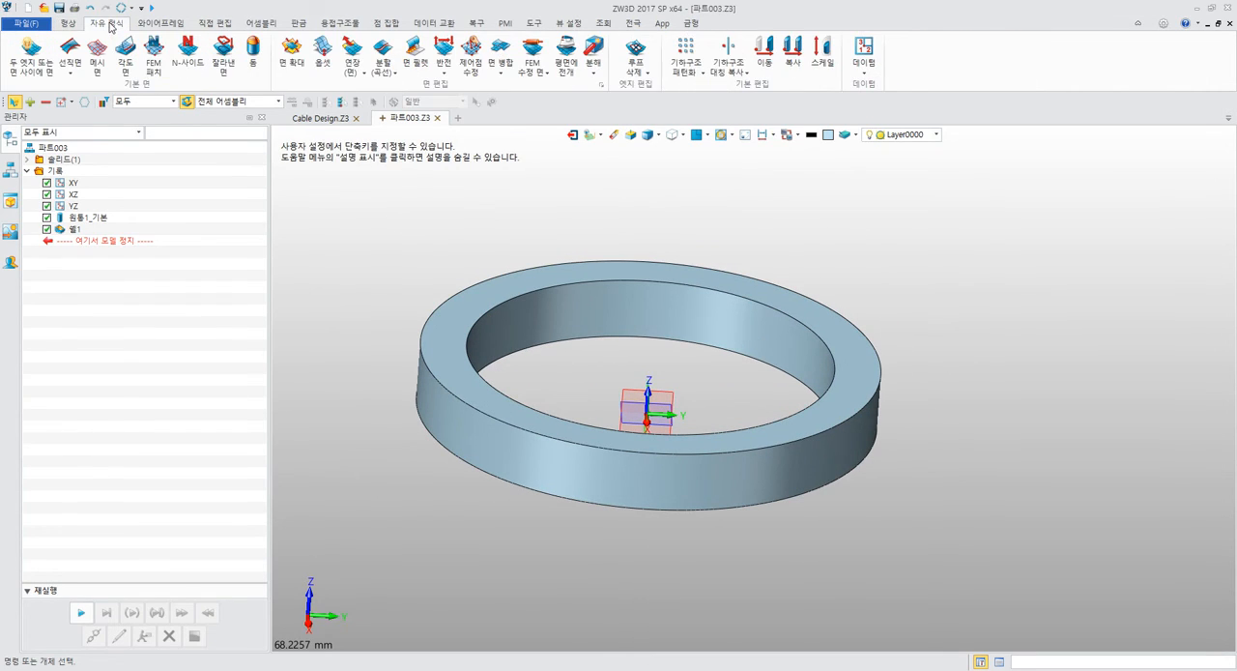
pyautogui.click(172, 23)
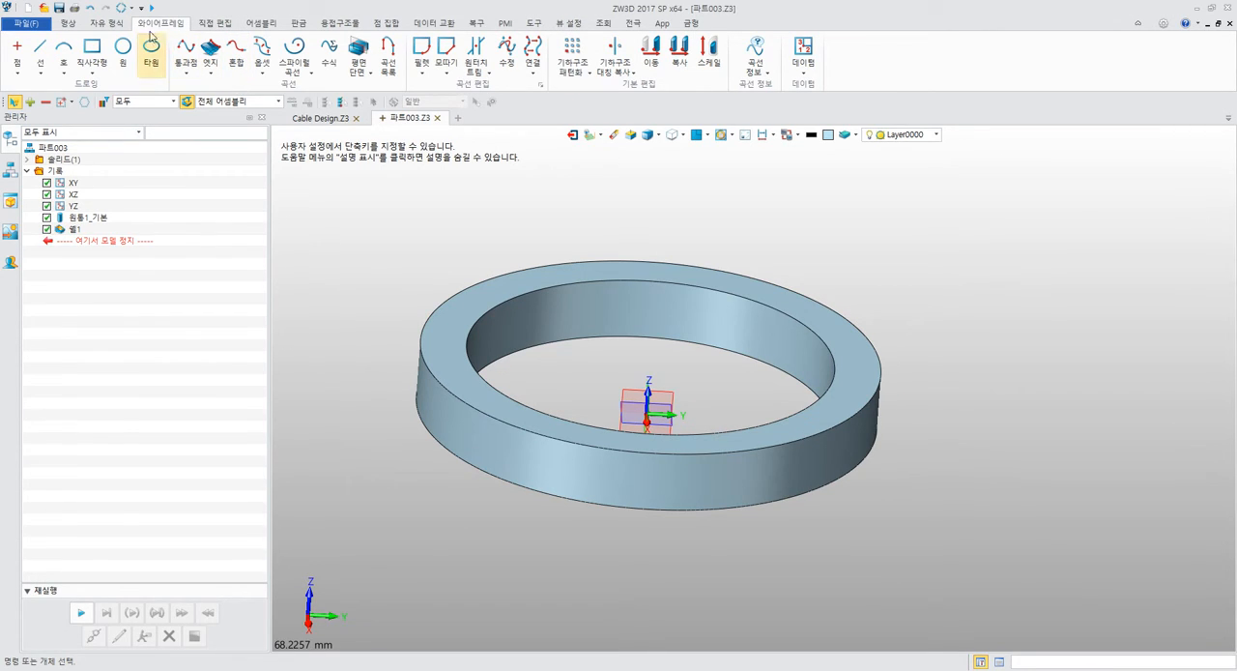
pyautogui.click(209, 75)
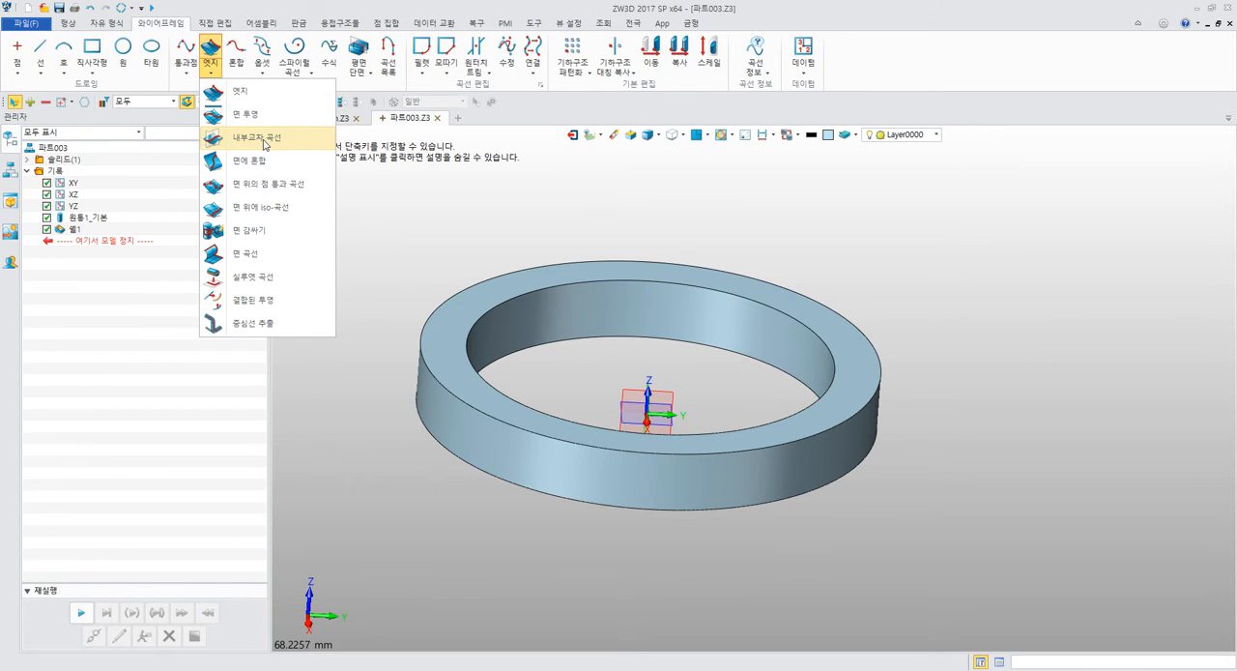
pyautogui.click(264, 143)
pyautogui.moveTo(599, 290); pyautogui.dragTo(632, 277, button='right')
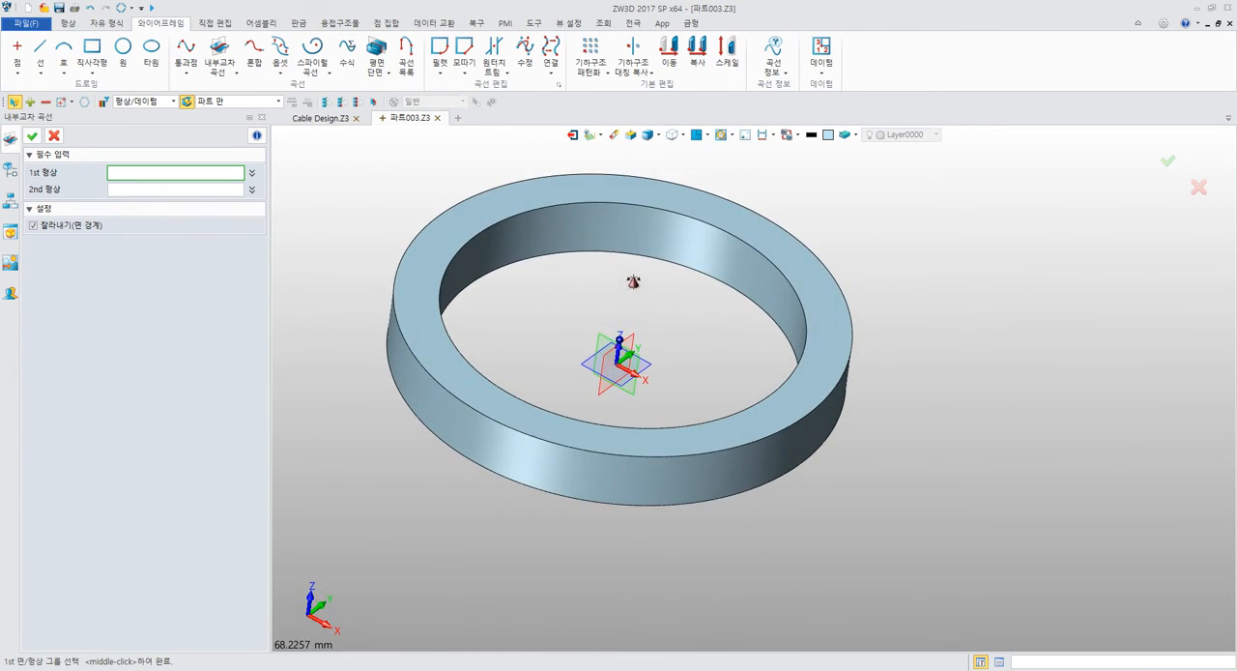
pyautogui.click(655, 214)
pyautogui.moveTo(686, 298); pyautogui.dragTo(669, 270, button='middle')
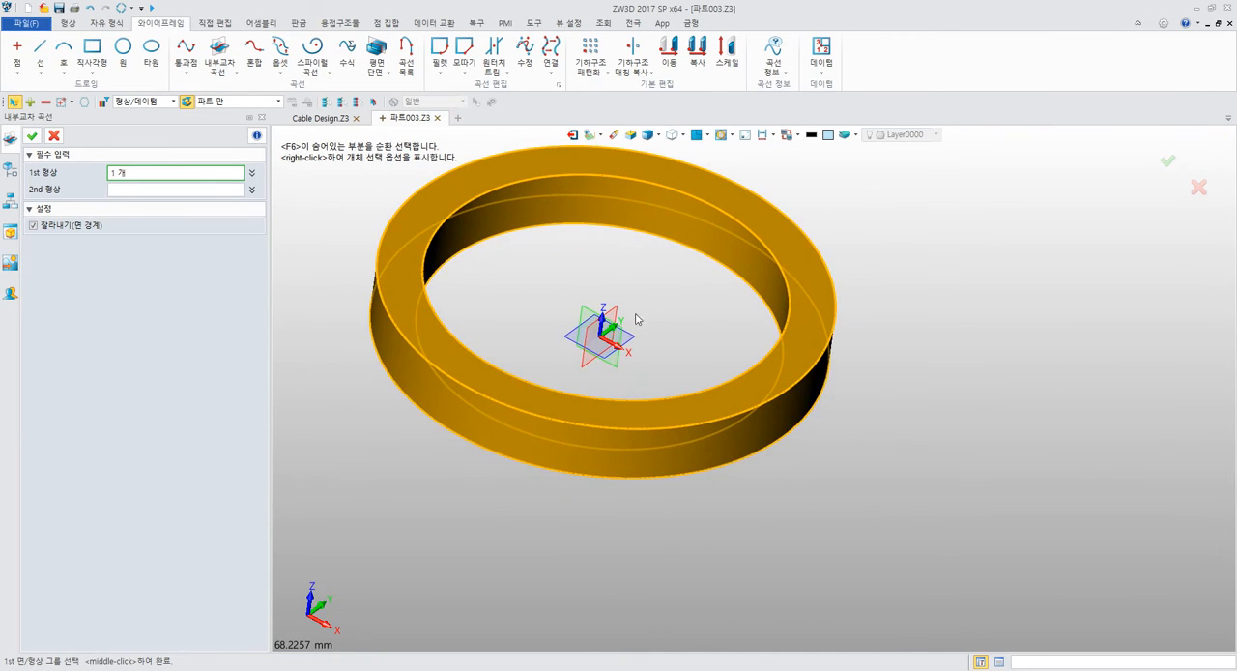
# Choose the XZ plane as the 2nd shape and create the intersection curves on the ring.
pyautogui.click(146, 189)
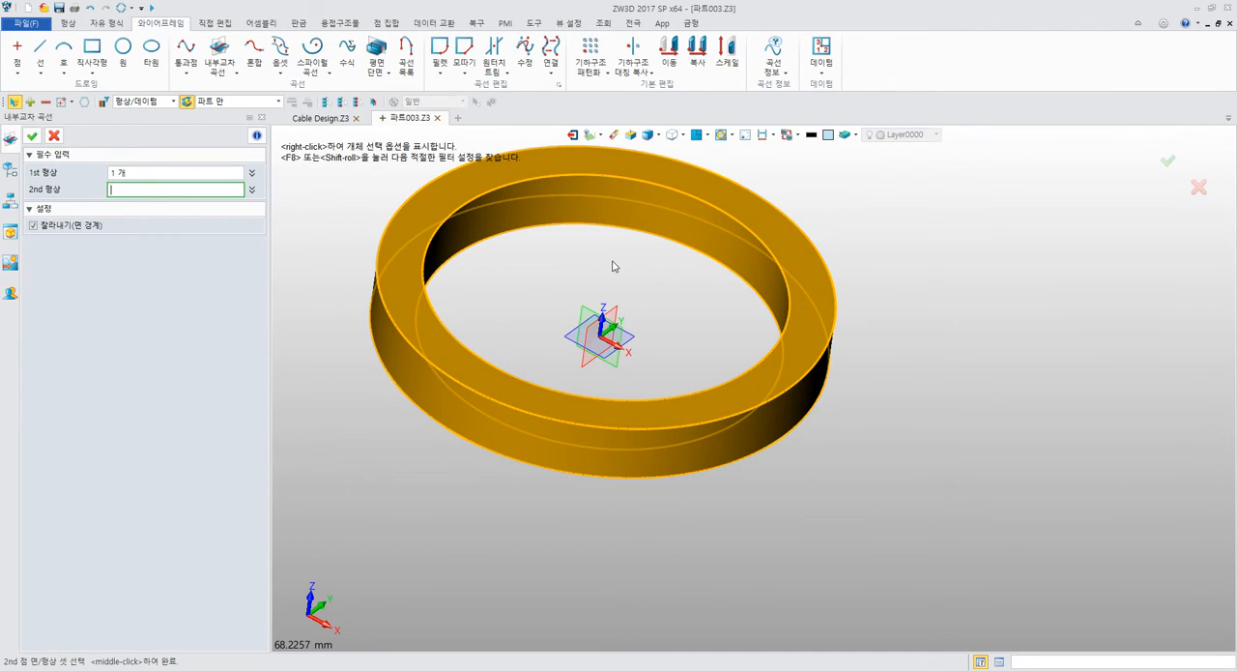
pyautogui.click(194, 177)
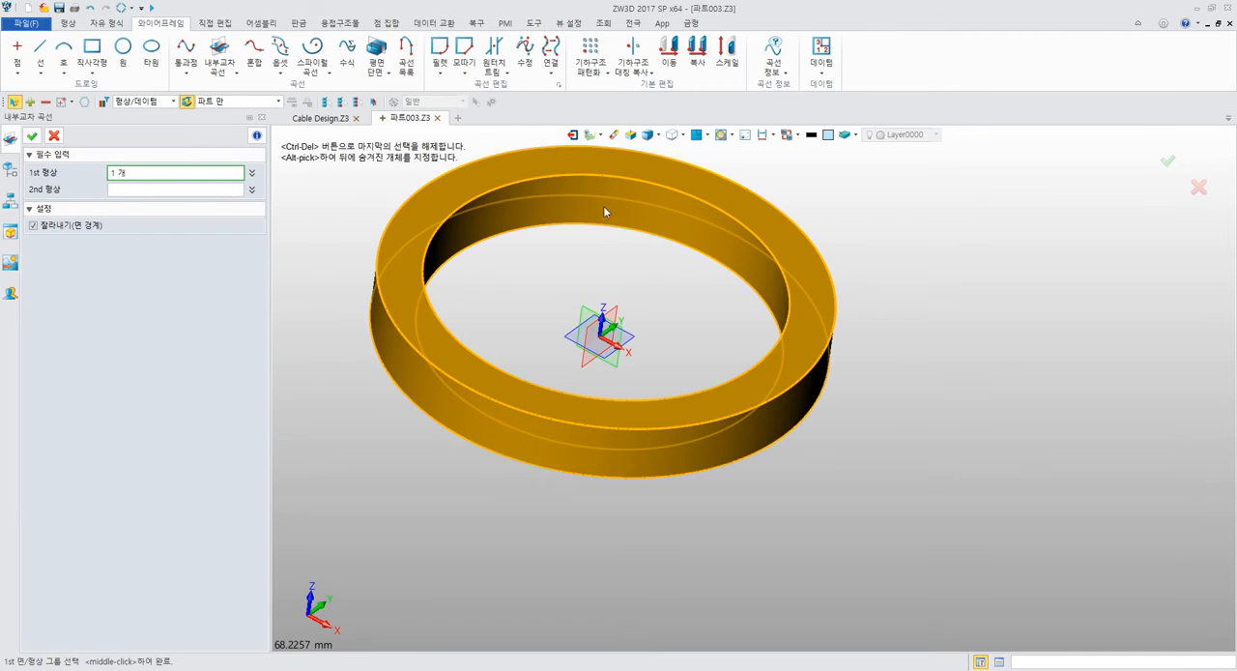
pyautogui.click(162, 190)
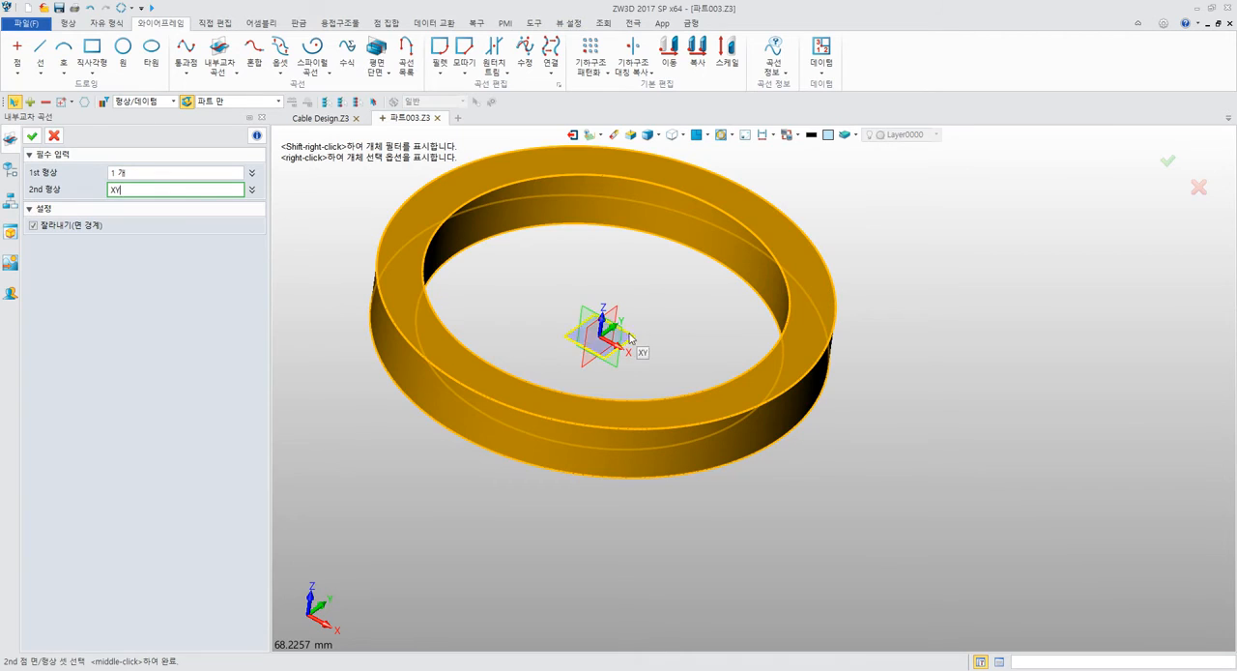
pyautogui.click(183, 174)
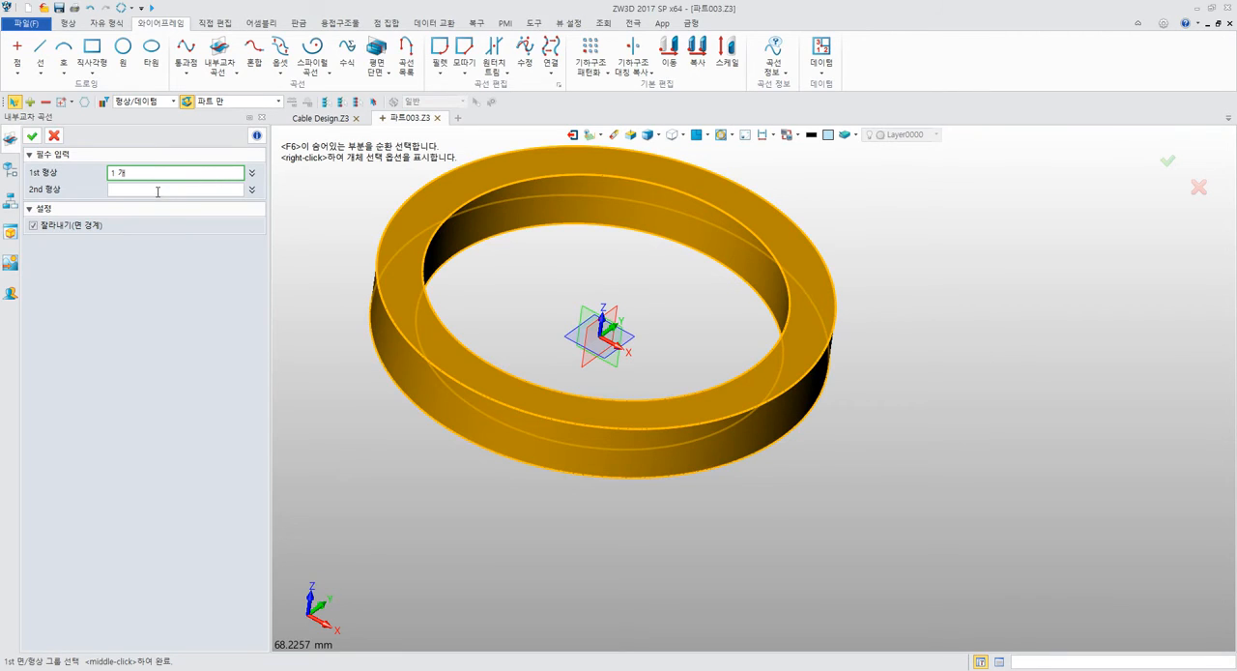
pyautogui.click(155, 190)
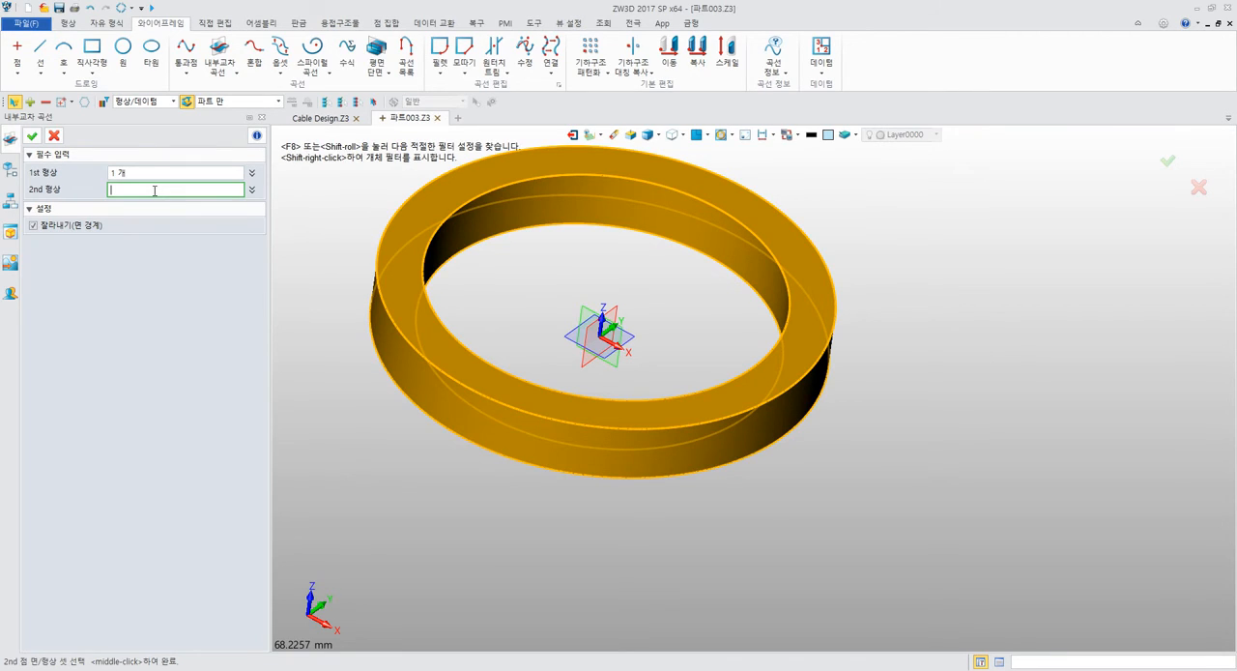
pyautogui.click(622, 329)
pyautogui.scroll(-2, 724, 317)
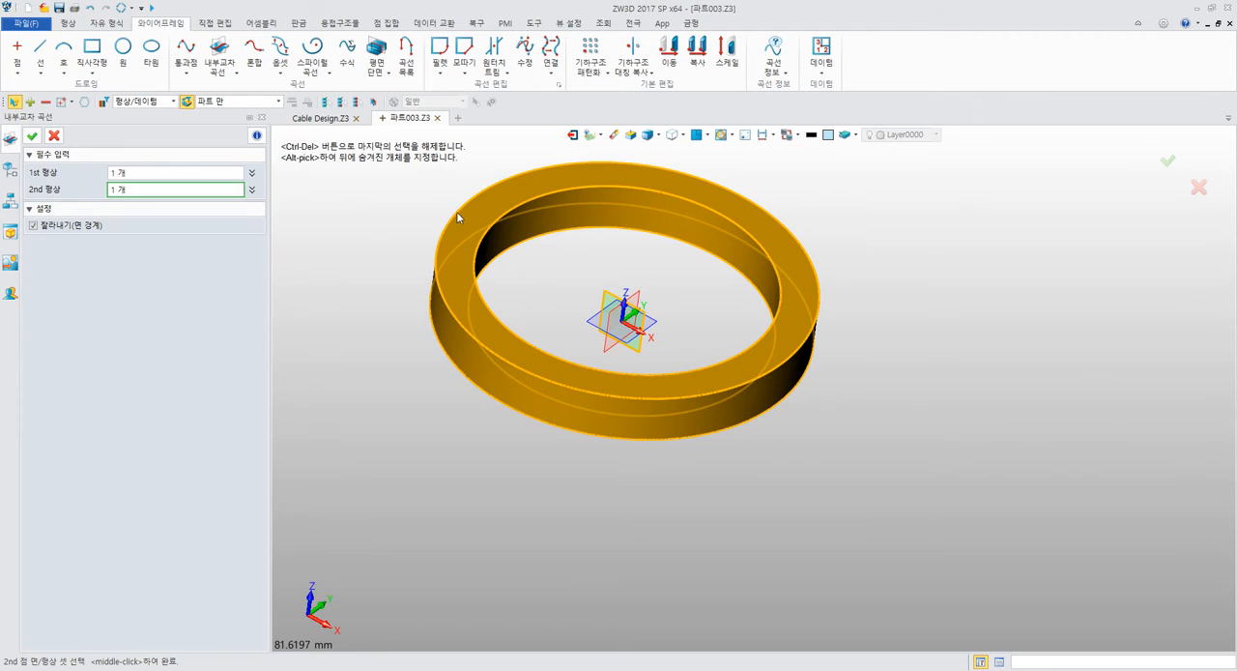
pyautogui.click(33, 136)
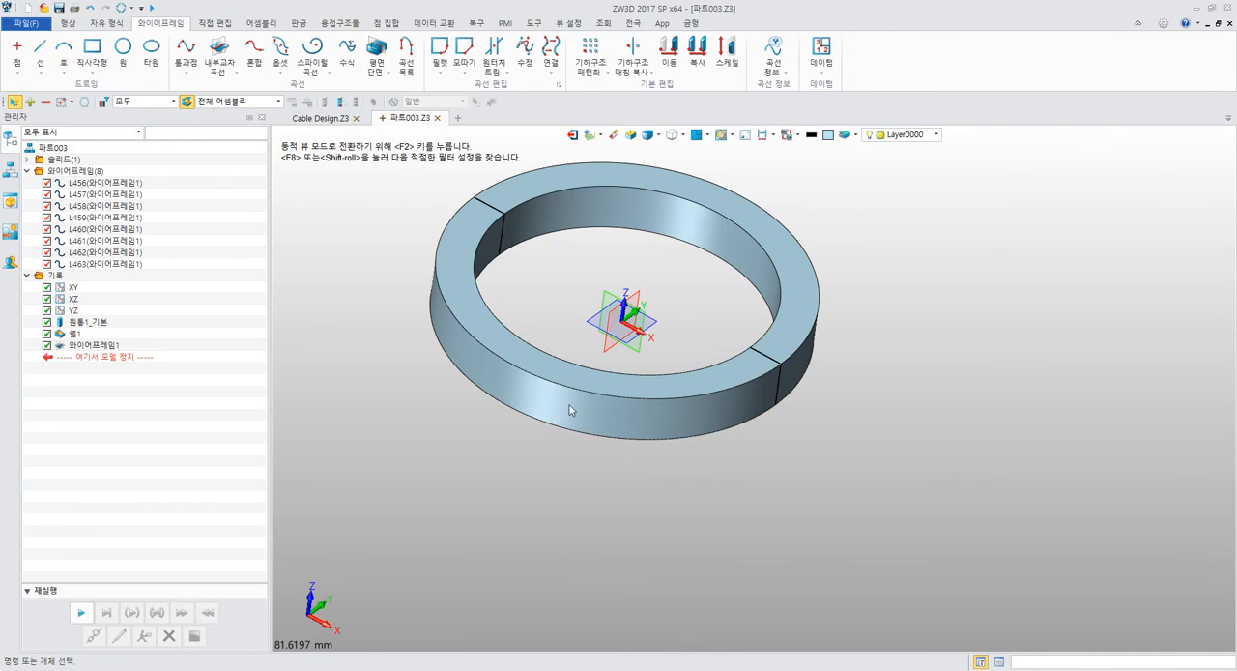
# Cut the ring with a section view parallel to the XZ plane at an offset of about -7 mm, and inspect the cross-section.
pyautogui.moveTo(685, 468)
pyautogui.mouseDown(button='middle')
pyautogui.moveTo(714, 487)
pyautogui.moveTo(641, 475)
pyautogui.moveTo(745, 483)
pyautogui.moveTo(649, 499)
pyautogui.moveTo(688, 470)
pyautogui.moveTo(693, 480)
pyautogui.mouseUp(button='middle')
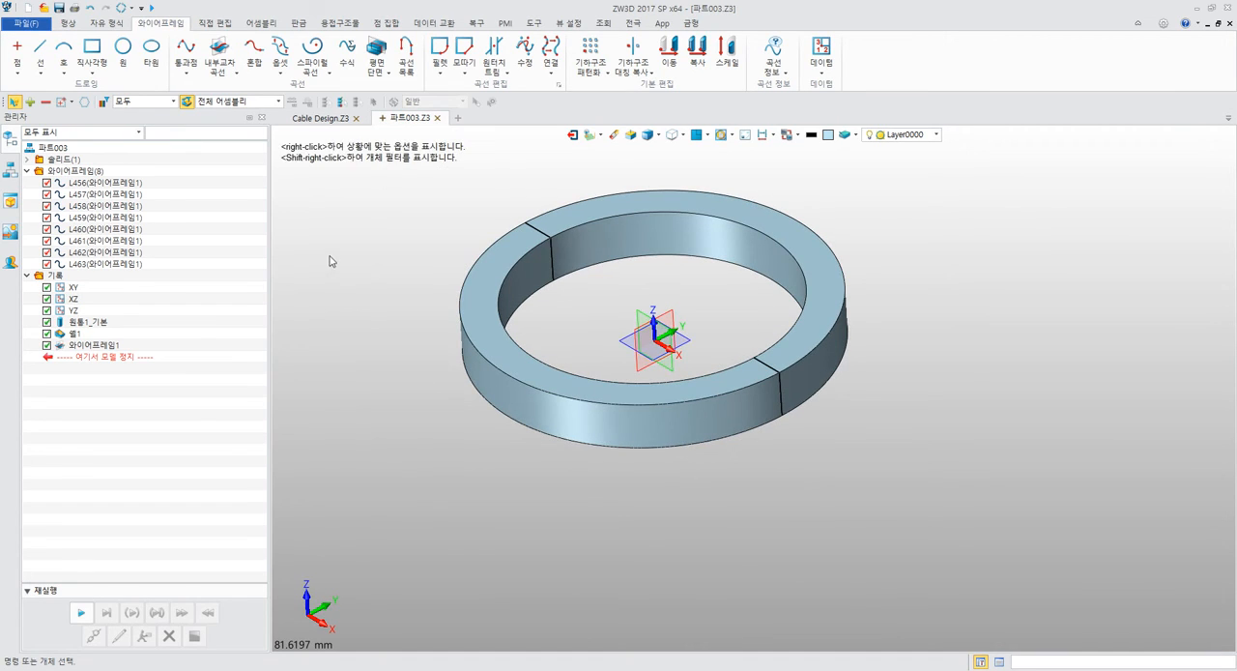
pyautogui.click(601, 23)
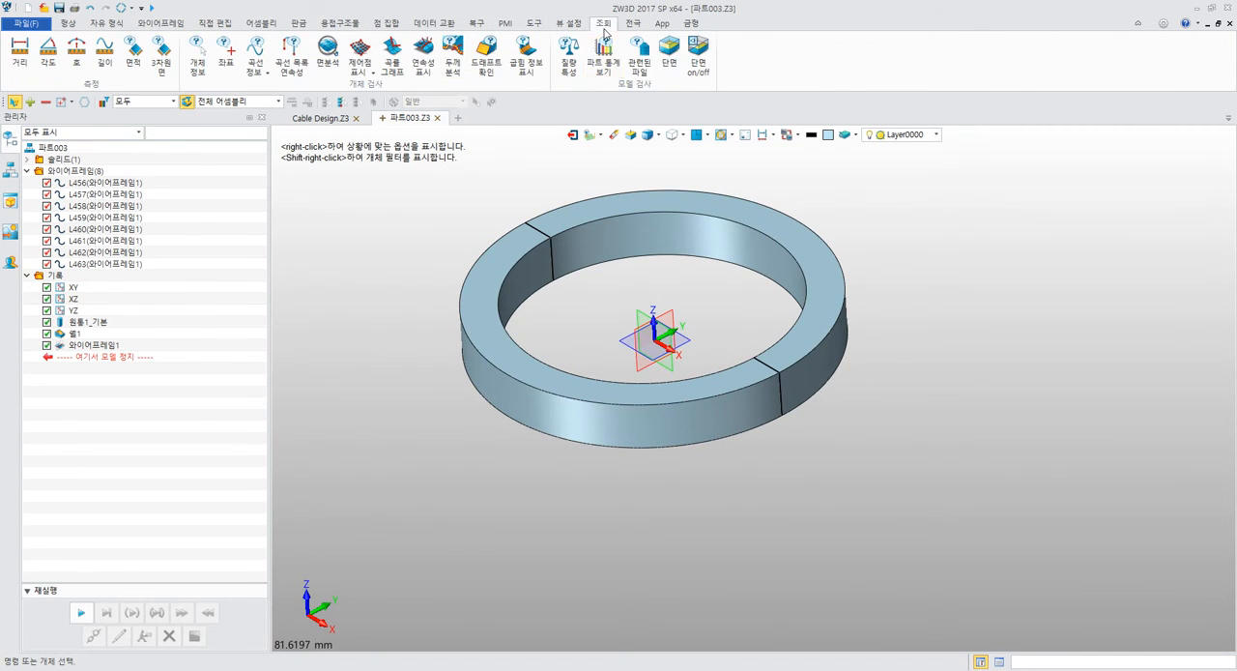
pyautogui.click(697, 53)
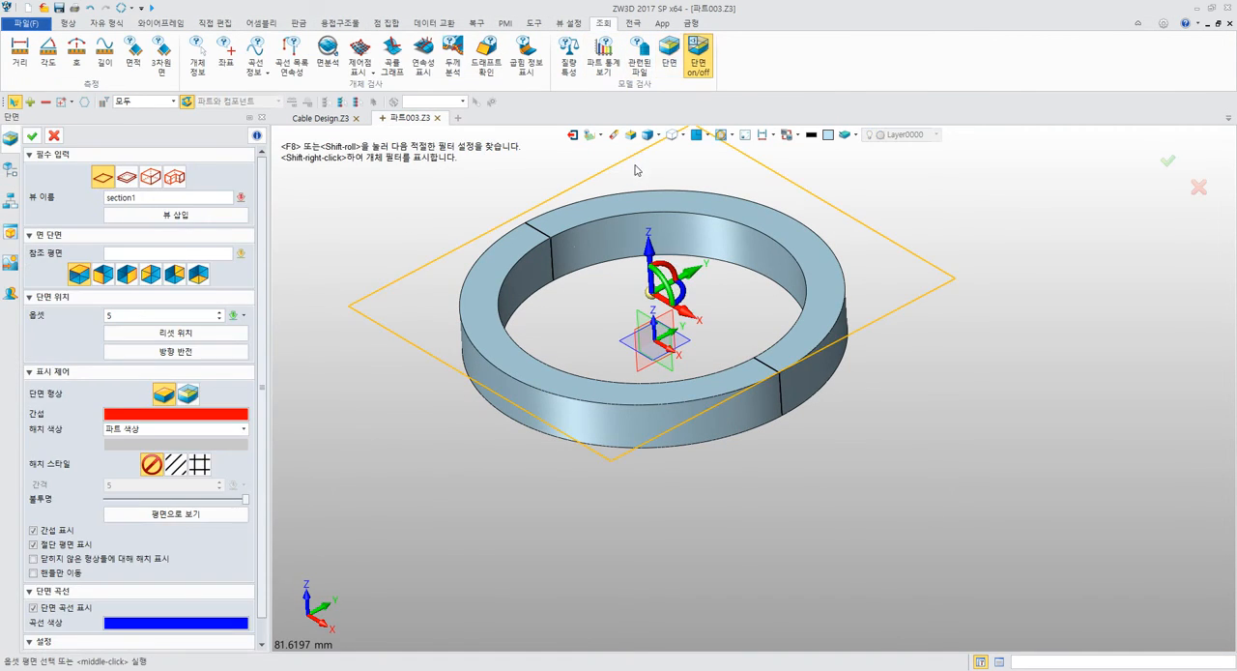
pyautogui.click(101, 277)
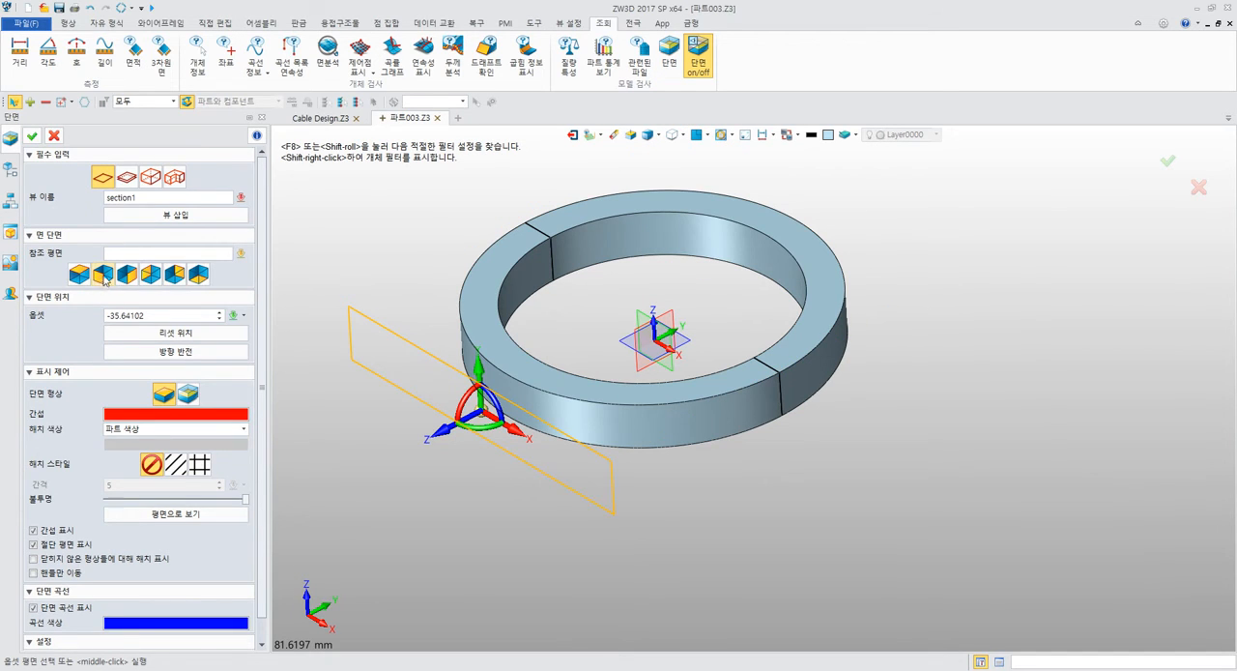
pyautogui.moveTo(468, 421); pyautogui.dragTo(585, 329)
pyautogui.scroll(6, 493, 270)
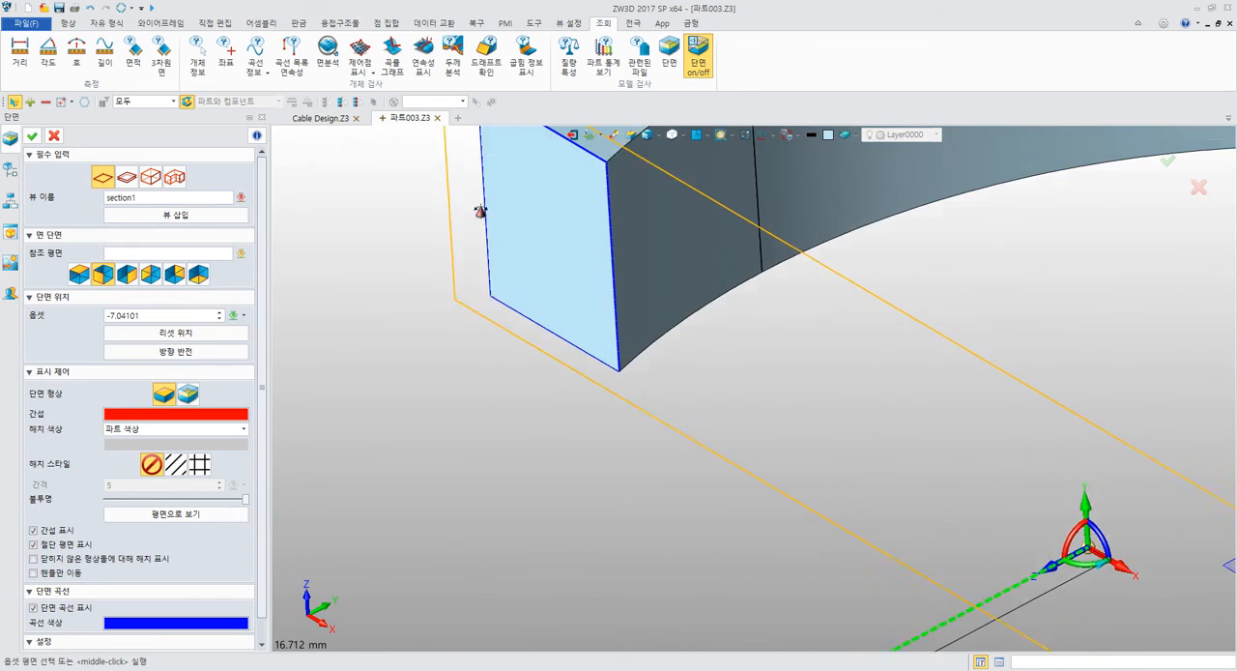
pyautogui.scroll(-3, 480, 210)
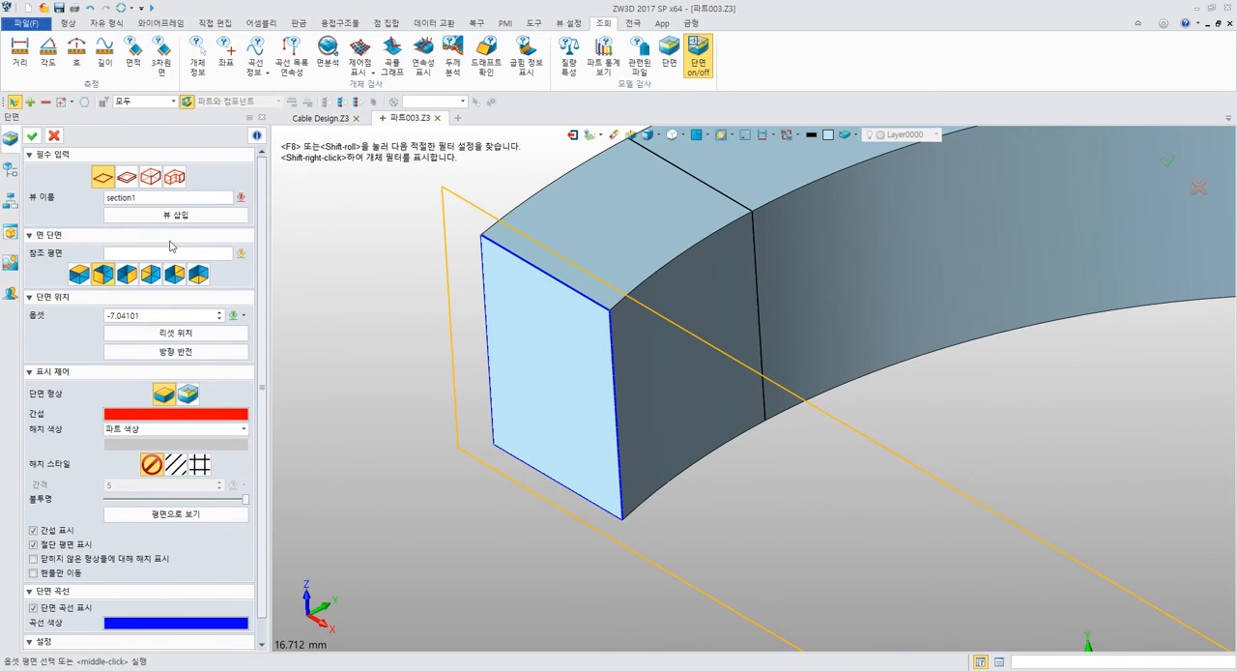
pyautogui.click(32, 135)
pyautogui.scroll(-4, 401, 241)
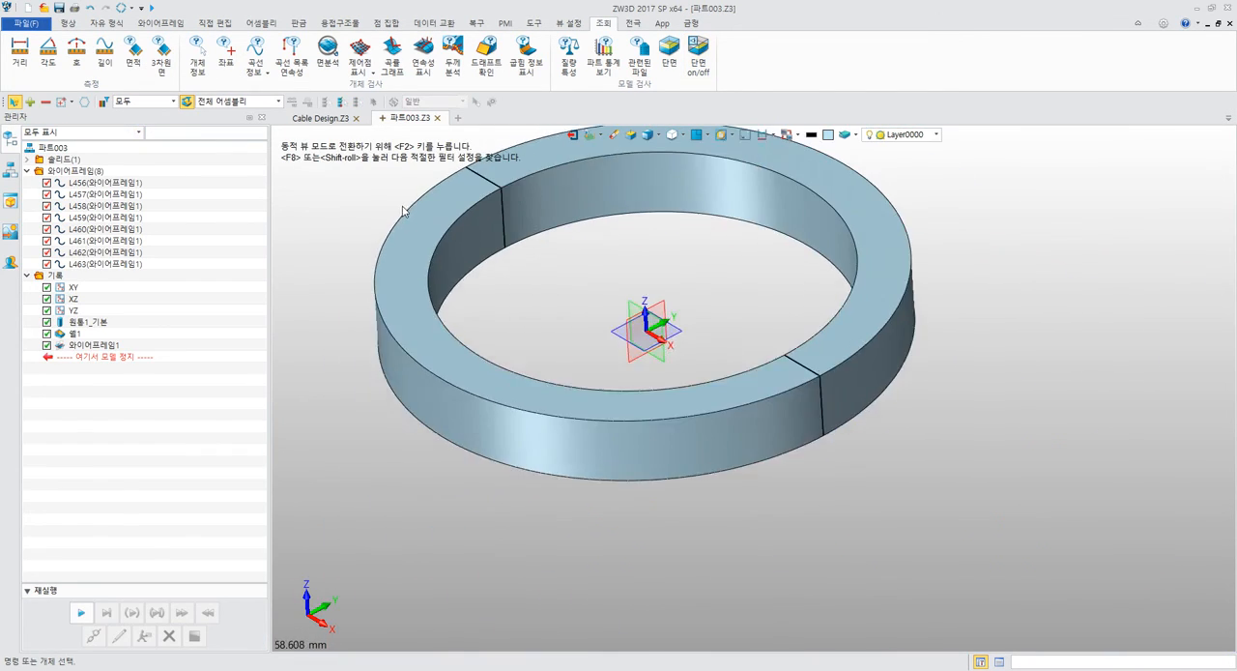
pyautogui.scroll(-3, 404, 210)
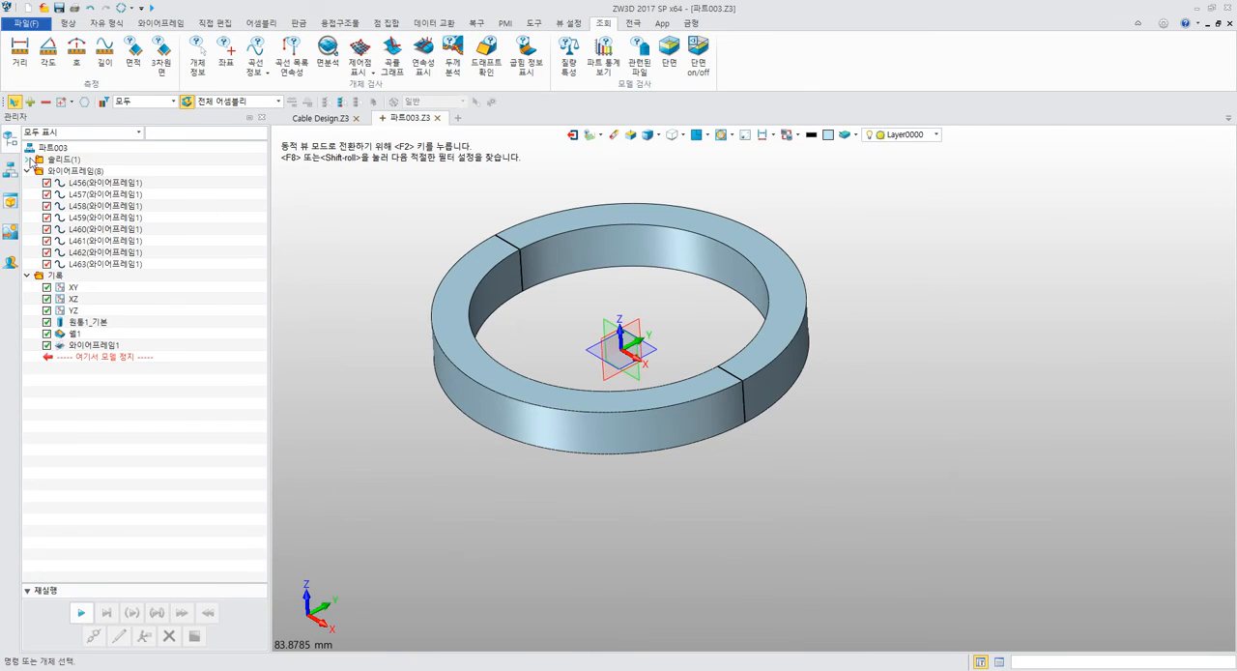
# Expand the part's solid list, and read manual step 9 on filleting the ring's edges in Acrobat Reader.
pyautogui.click(28, 159)
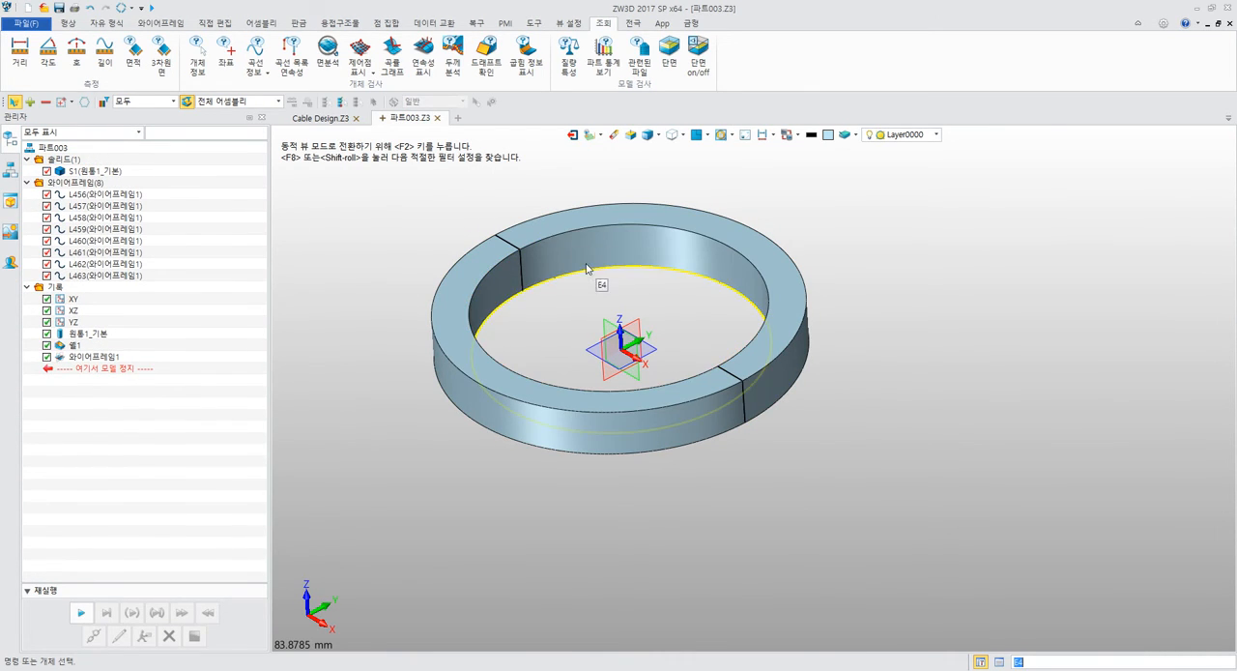
pyautogui.hotkey('alt', 'Tab')
pyautogui.scroll(-9, 586, 263)
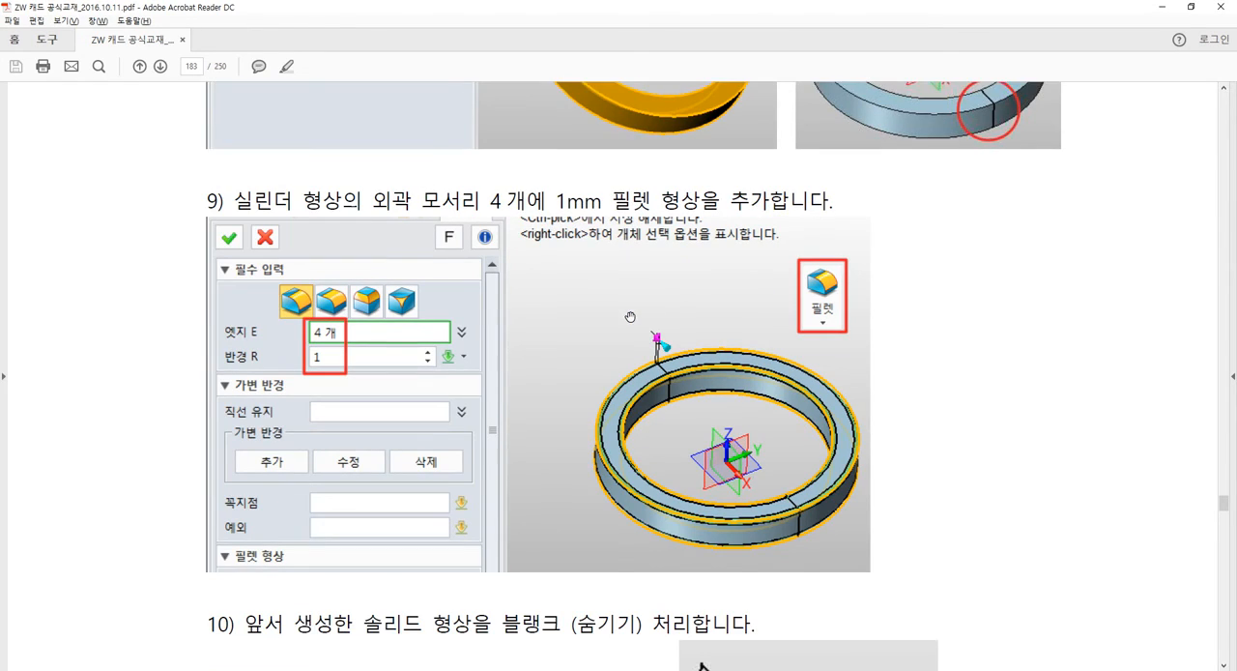
pyautogui.keyDown('ctrl'); pyautogui.scroll(3, 702, 299); pyautogui.keyUp('ctrl')
pyautogui.keyDown('ctrl'); pyautogui.scroll(-1, 703, 303); pyautogui.keyUp('ctrl')
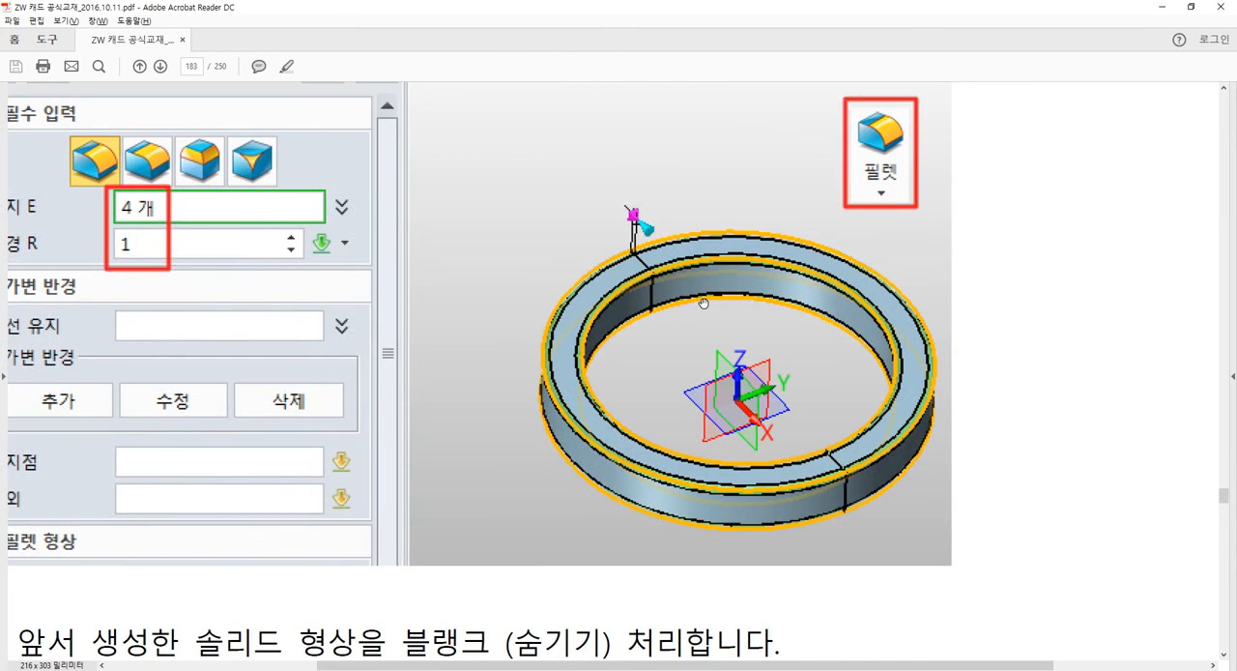
pyautogui.keyDown('ctrl'); pyautogui.scroll(-2, 703, 303); pyautogui.keyUp('ctrl')
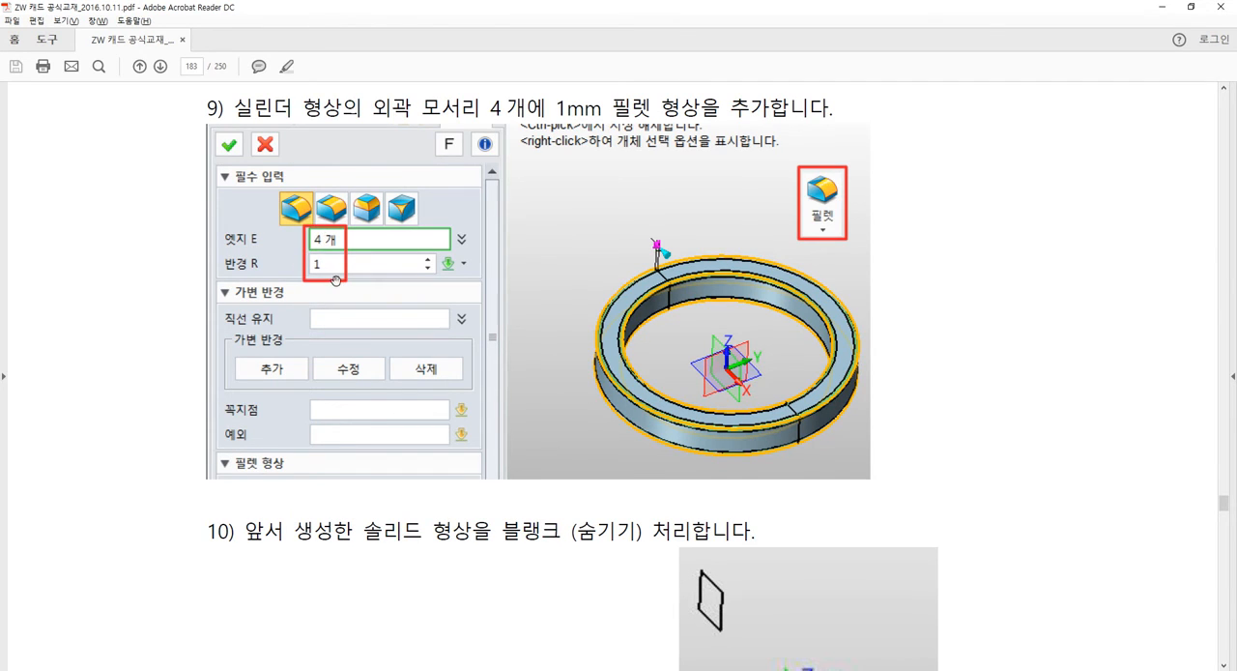
# Switch back to ZW3D and fillet the ring's four inner and outer circular edges with a 1 mm radius.
pyautogui.hotkey('alt', 'Tab')
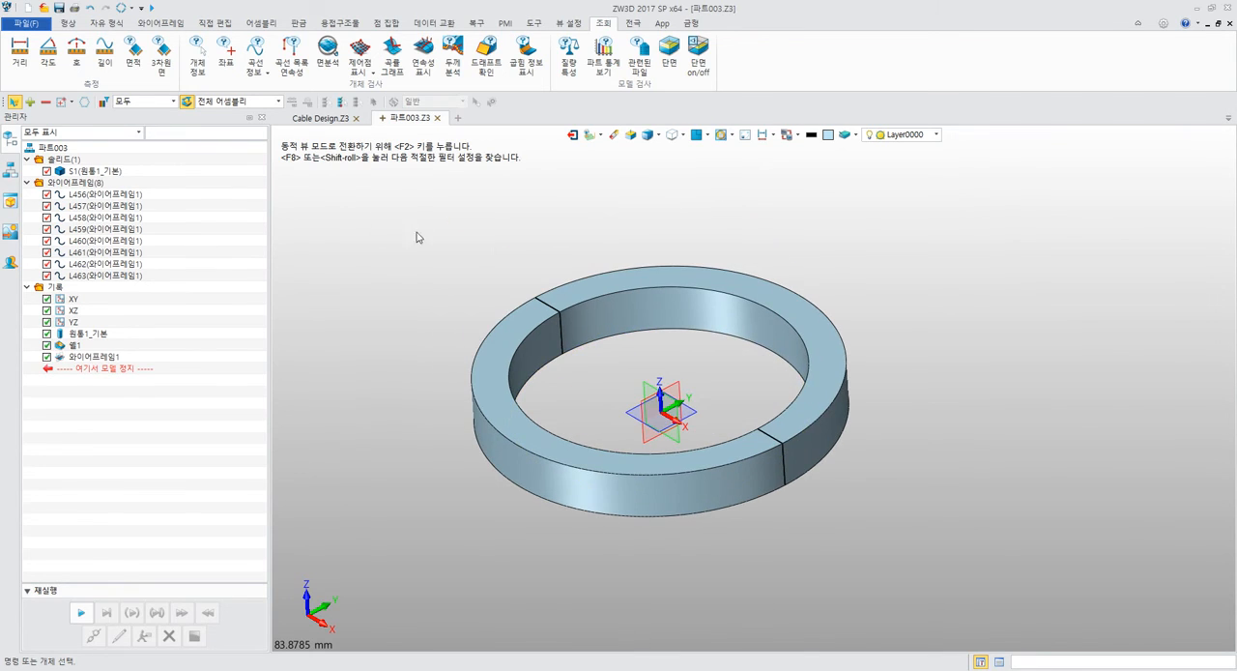
pyautogui.click(67, 22)
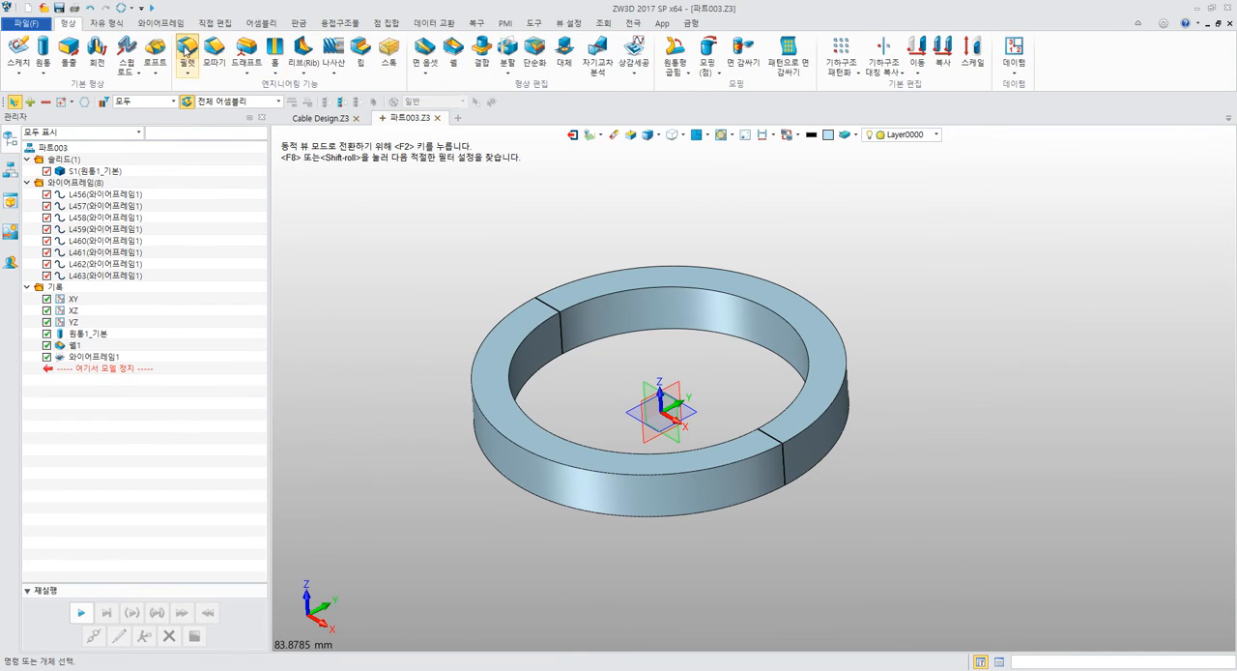
pyautogui.click(186, 53)
pyautogui.click(538, 295)
pyautogui.click(182, 214)
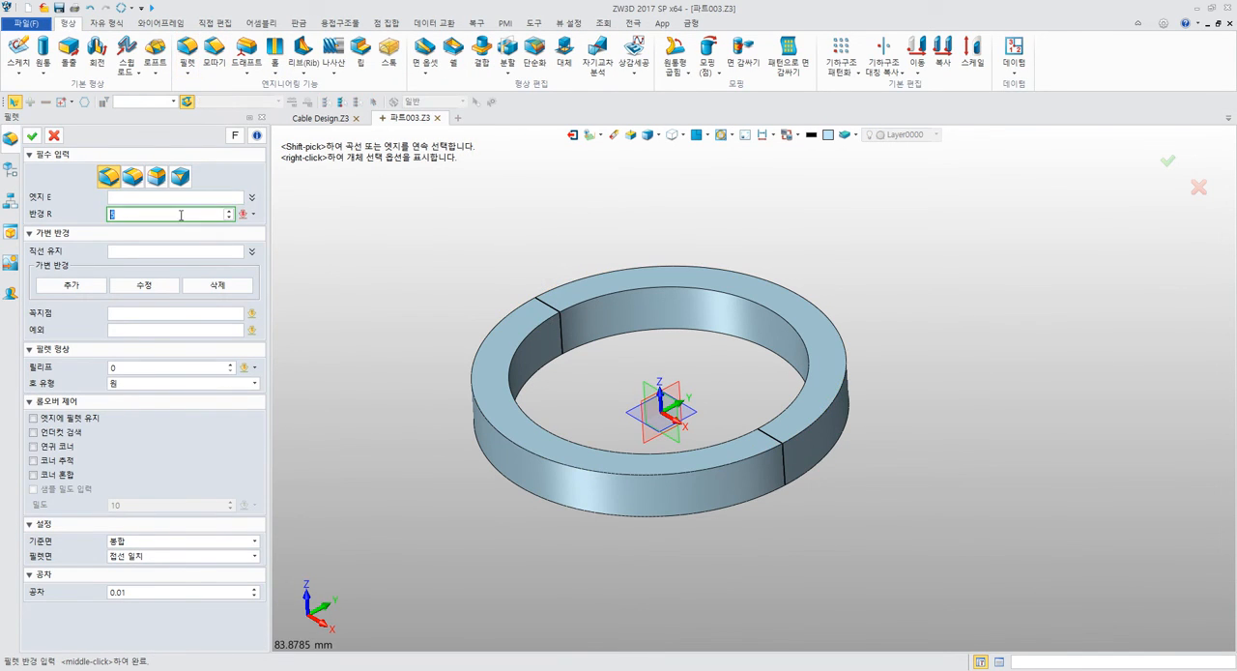
pyautogui.write('1')
pyautogui.click(124, 201)
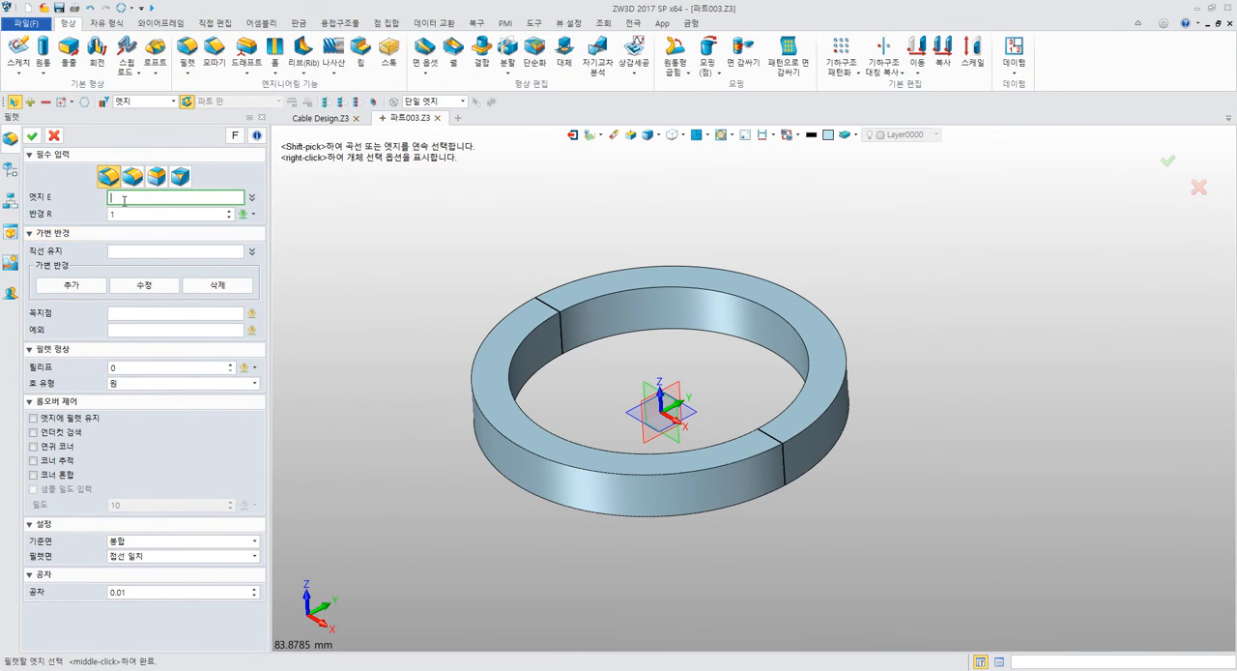
pyautogui.click(484, 320)
pyautogui.click(530, 332)
pyautogui.click(539, 414)
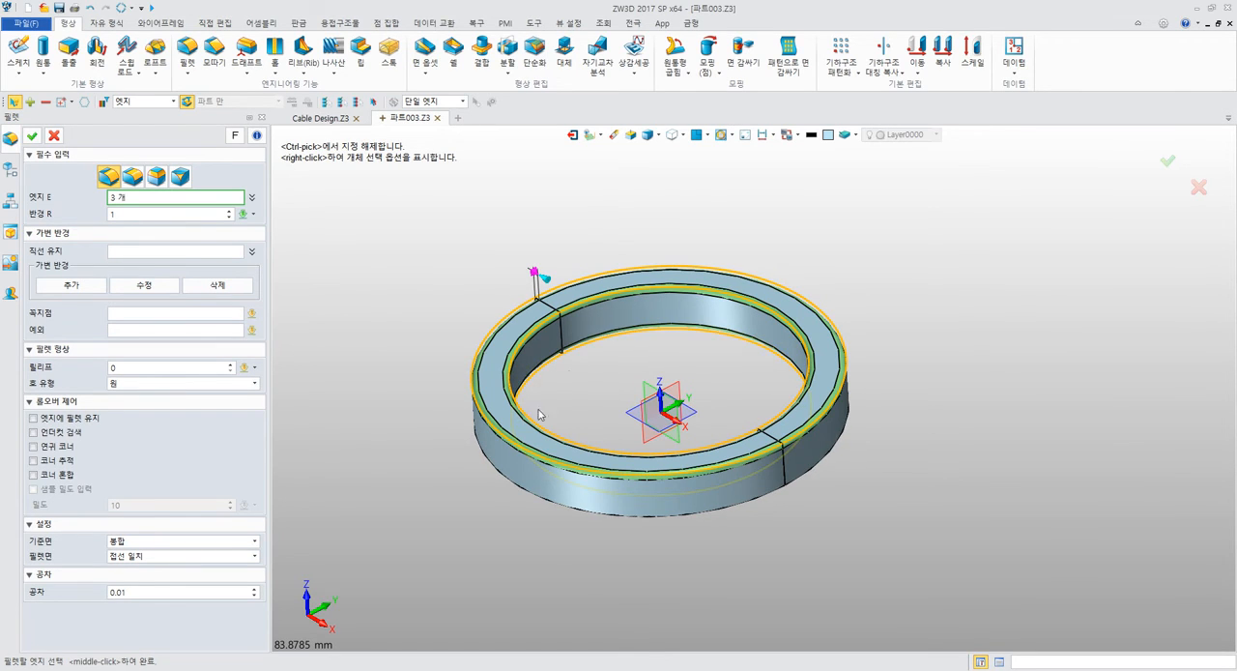
pyautogui.click(500, 469)
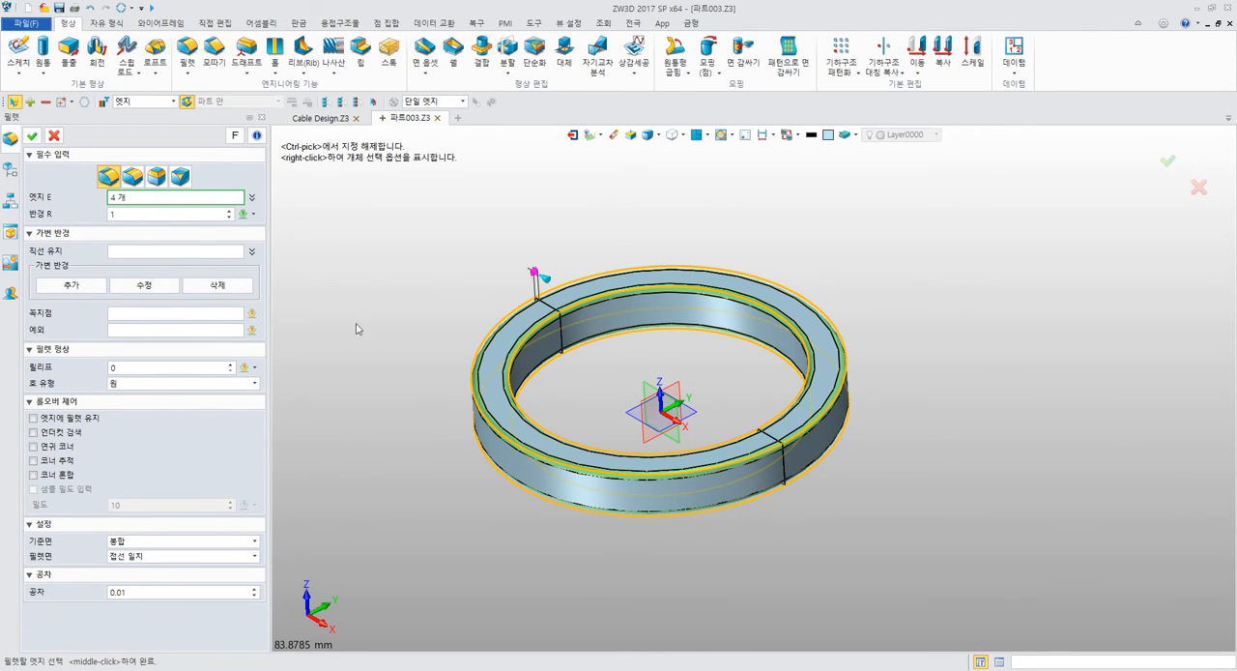
pyautogui.click(32, 136)
# Inspect the filleted edges up close and hide the ring solid S1, leaving the intersection curves shown.
pyautogui.scroll(5, 624, 301)
pyautogui.scroll(2, 645, 303)
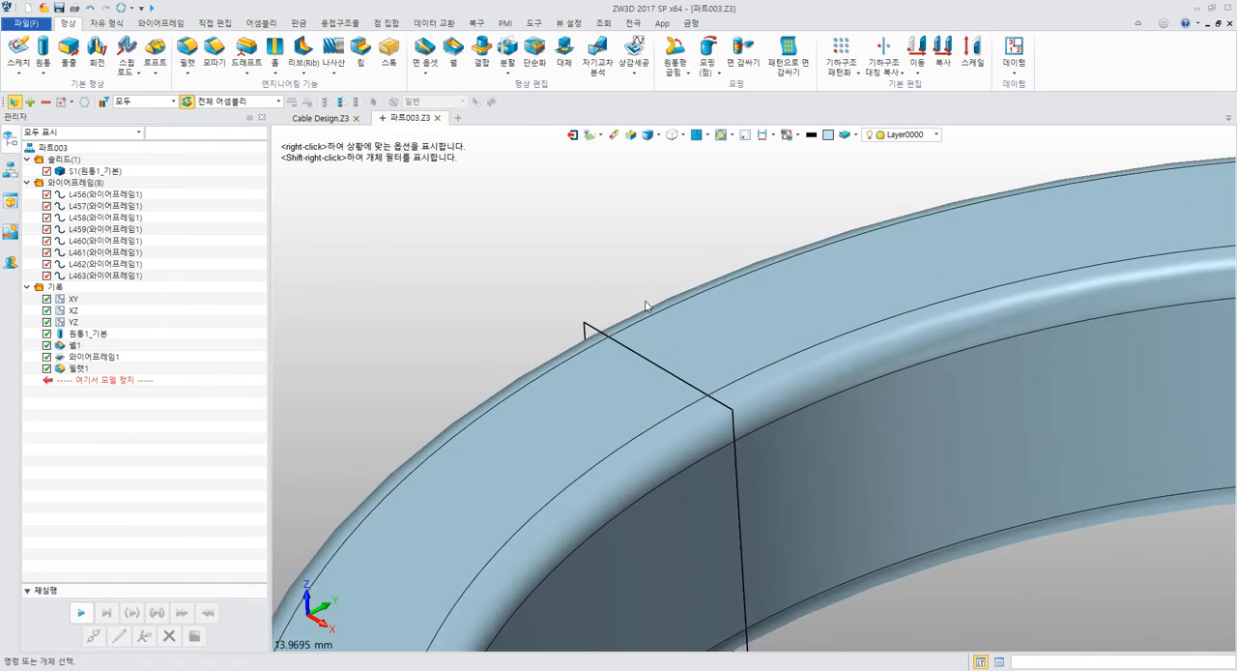
pyautogui.scroll(-9, 646, 305)
pyautogui.moveTo(765, 387); pyautogui.dragTo(593, 337, button='middle')
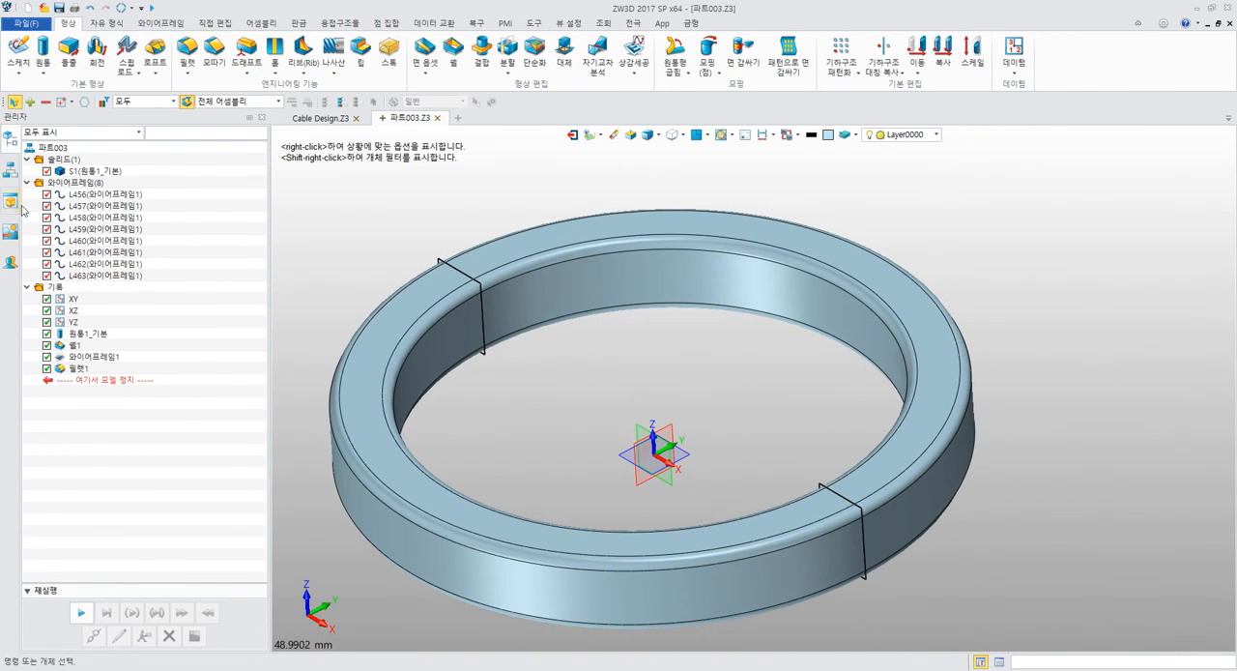
pyautogui.click(46, 171)
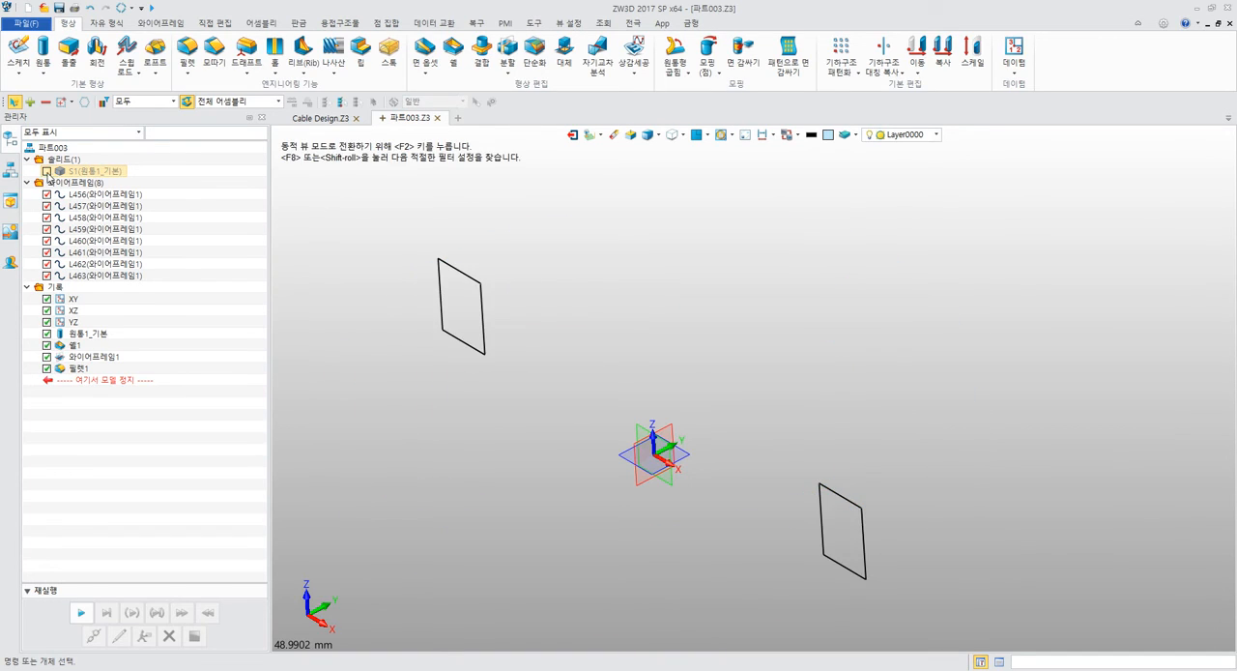
pyautogui.scroll(-3, 473, 242)
pyautogui.scroll(-3, 488, 250)
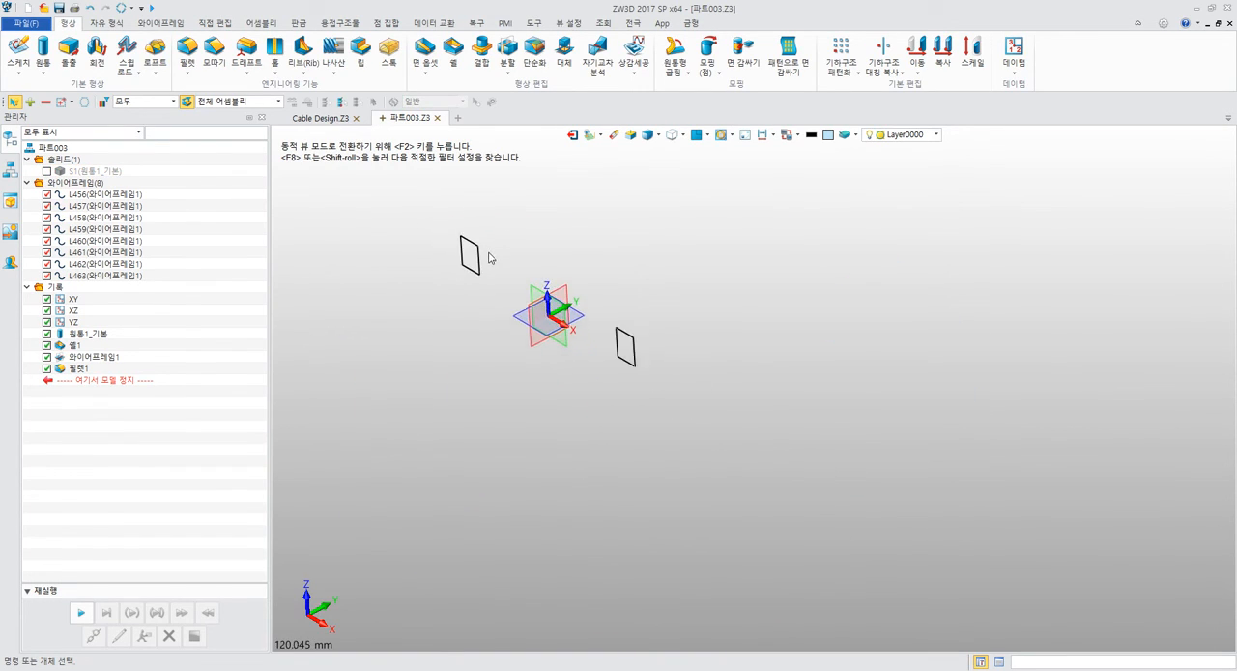
# Delete the four intersection curves that form the rectangle on the negative X side of the origin.
pyautogui.scroll(2, 494, 243)
pyautogui.moveTo(401, 207); pyautogui.dragTo(508, 369)
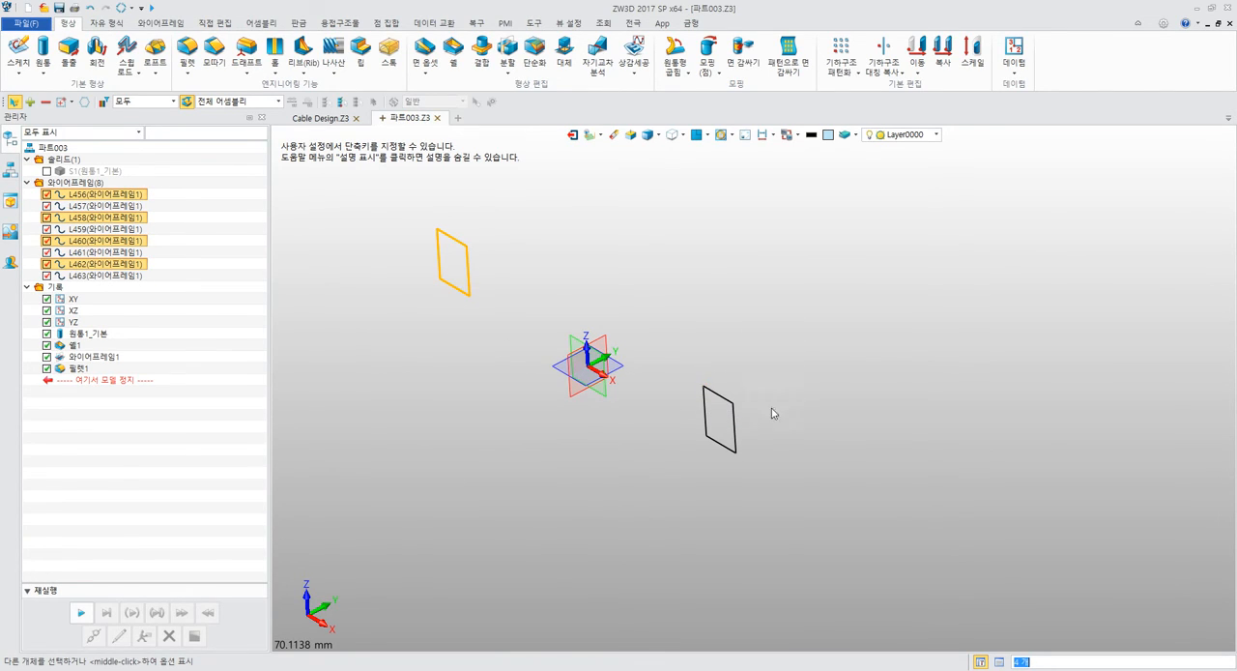
pyautogui.press('Escape')
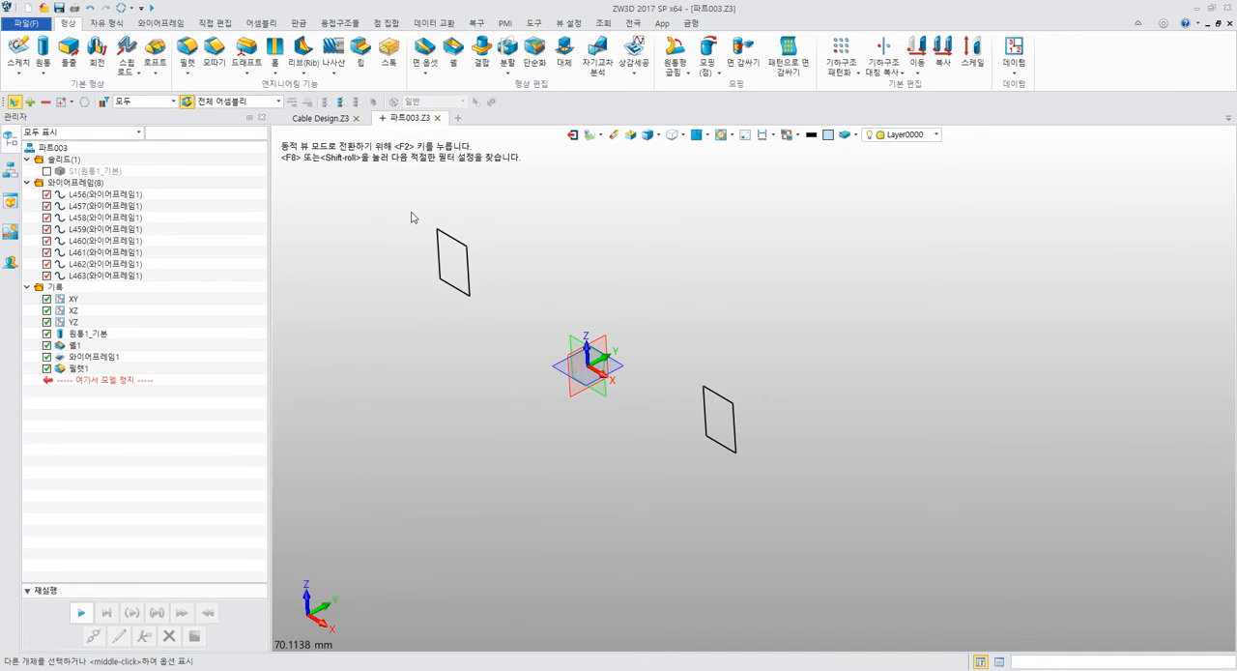
pyautogui.moveTo(411, 216); pyautogui.dragTo(514, 322)
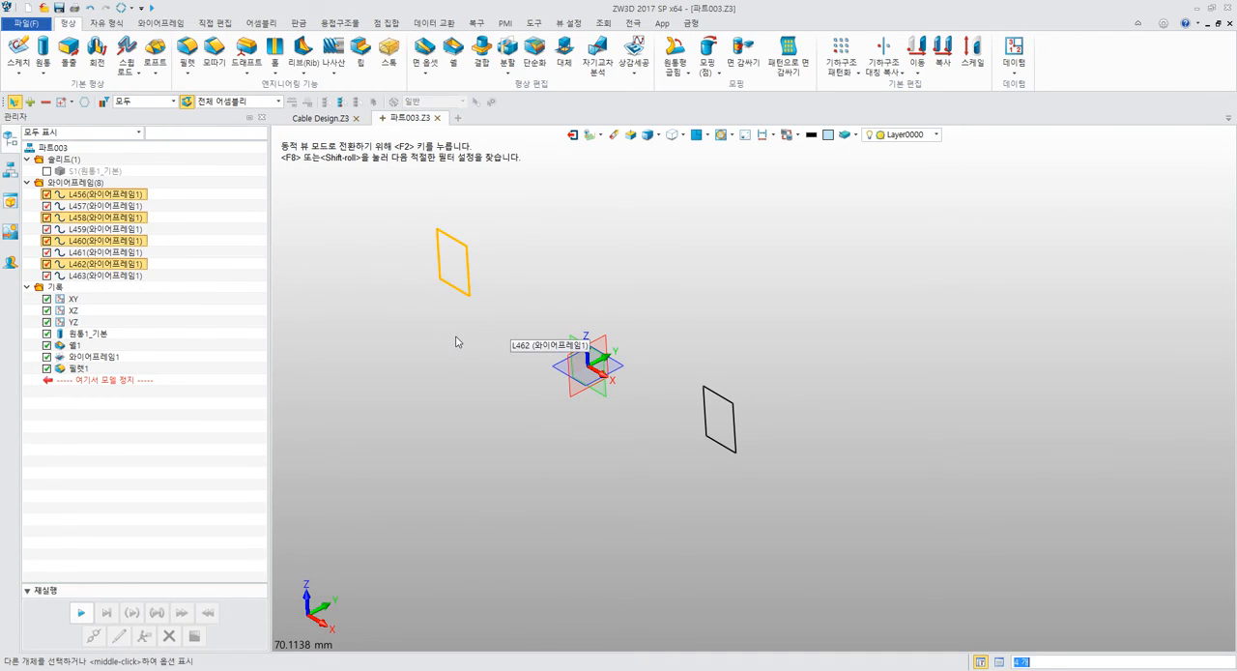
pyautogui.press('Delete')
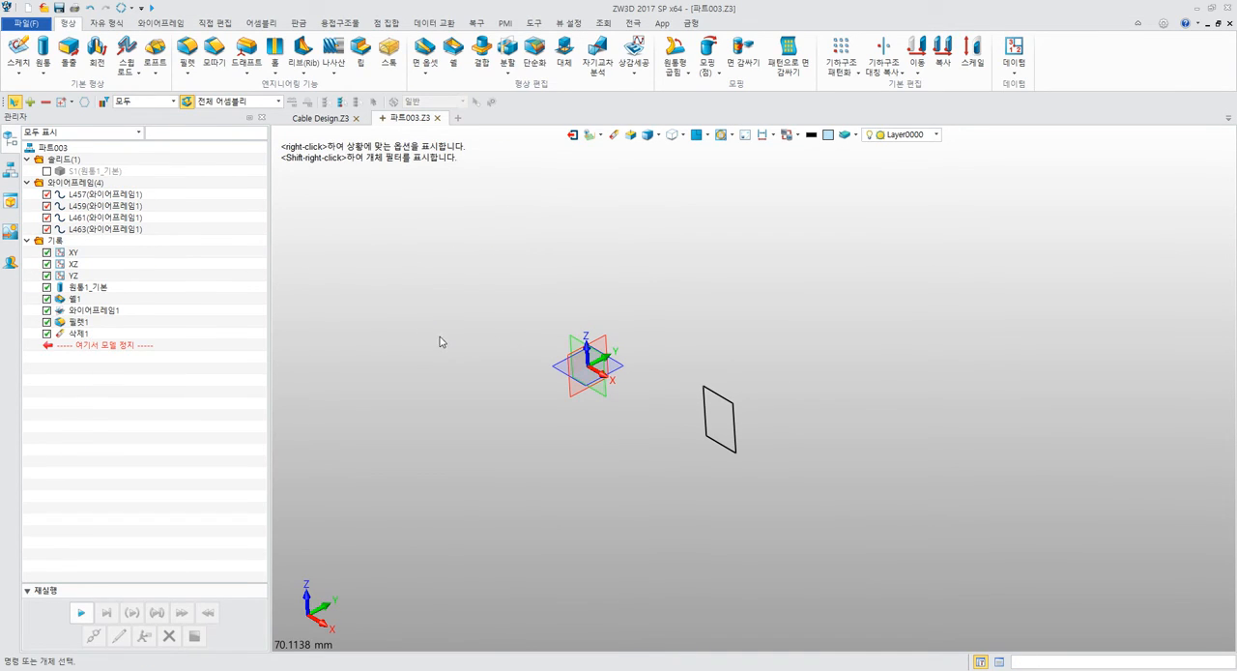
# Check the remaining wireframe curves one by one, and remove the deletion feature 삭제1 from the history.
pyautogui.click(133, 196)
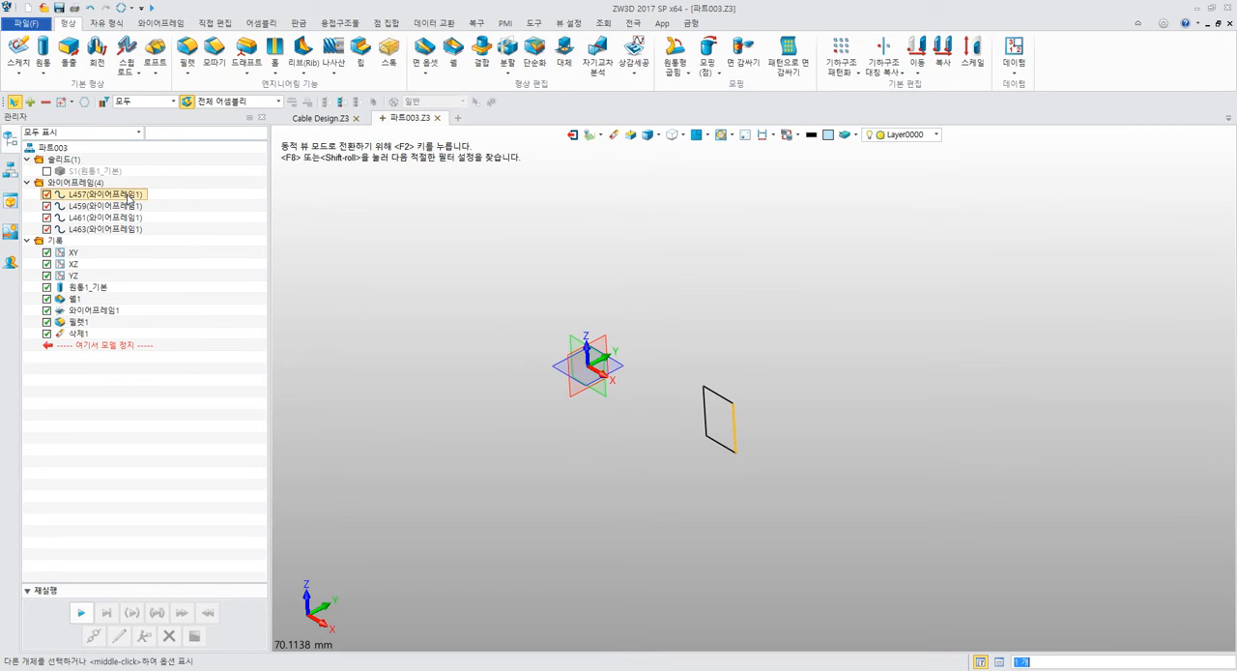
pyautogui.click(132, 207)
pyautogui.click(133, 218)
pyautogui.click(134, 231)
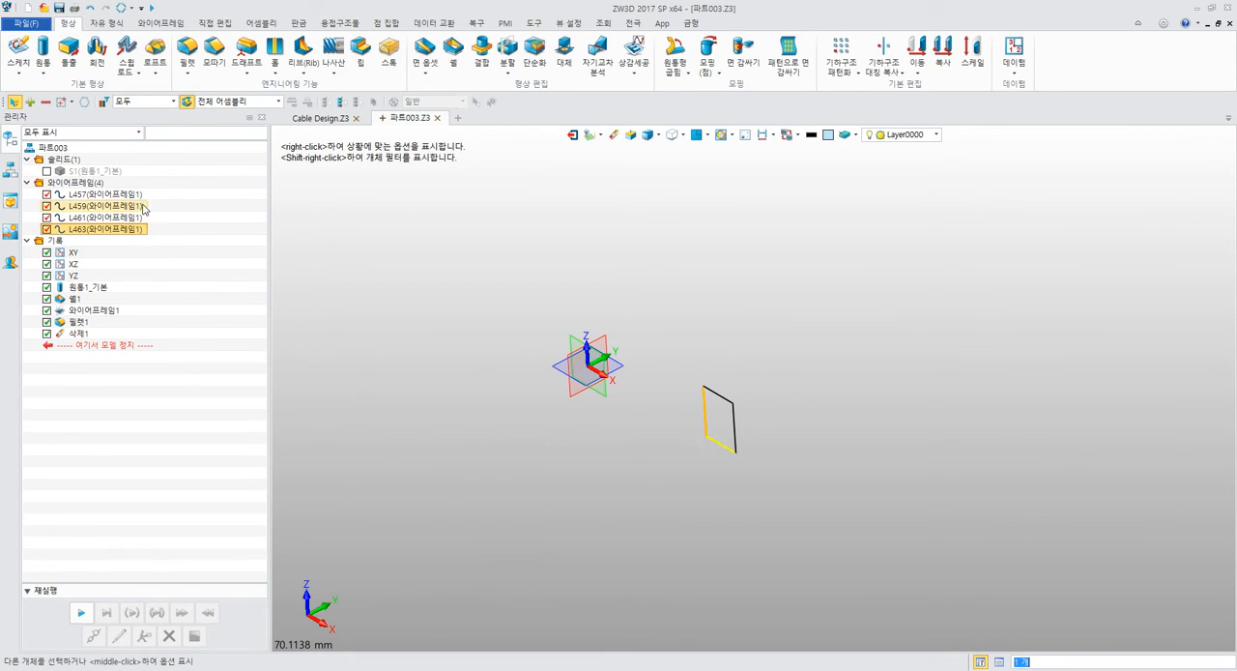
pyautogui.click(140, 197)
pyautogui.click(80, 333)
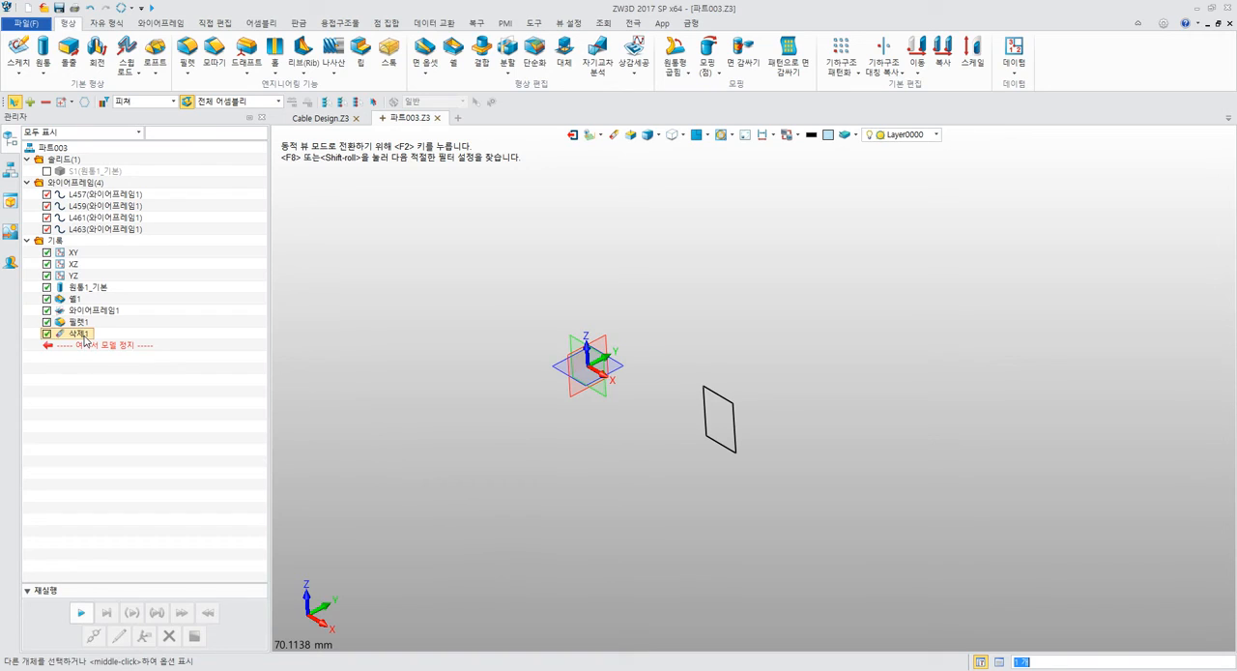
pyautogui.press('Delete')
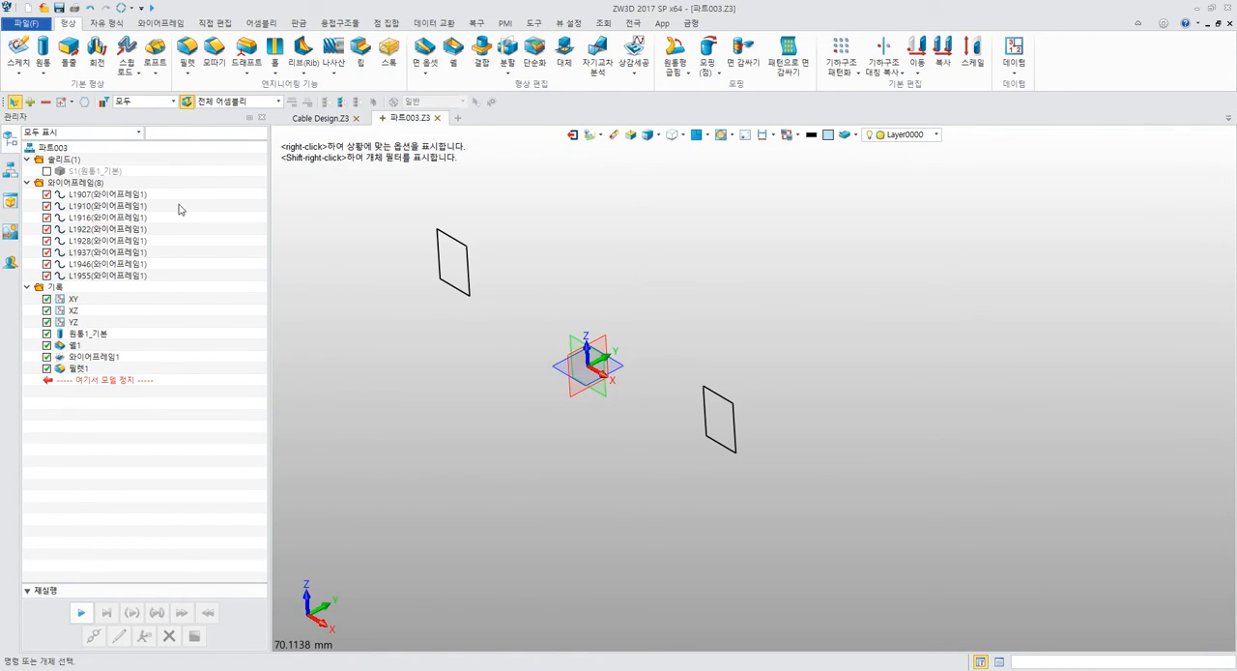
# Delete the rectangle's four curves on the negative X side again, and check the curves of the remaining rectangle.
pyautogui.moveTo(394, 240); pyautogui.dragTo(518, 406)
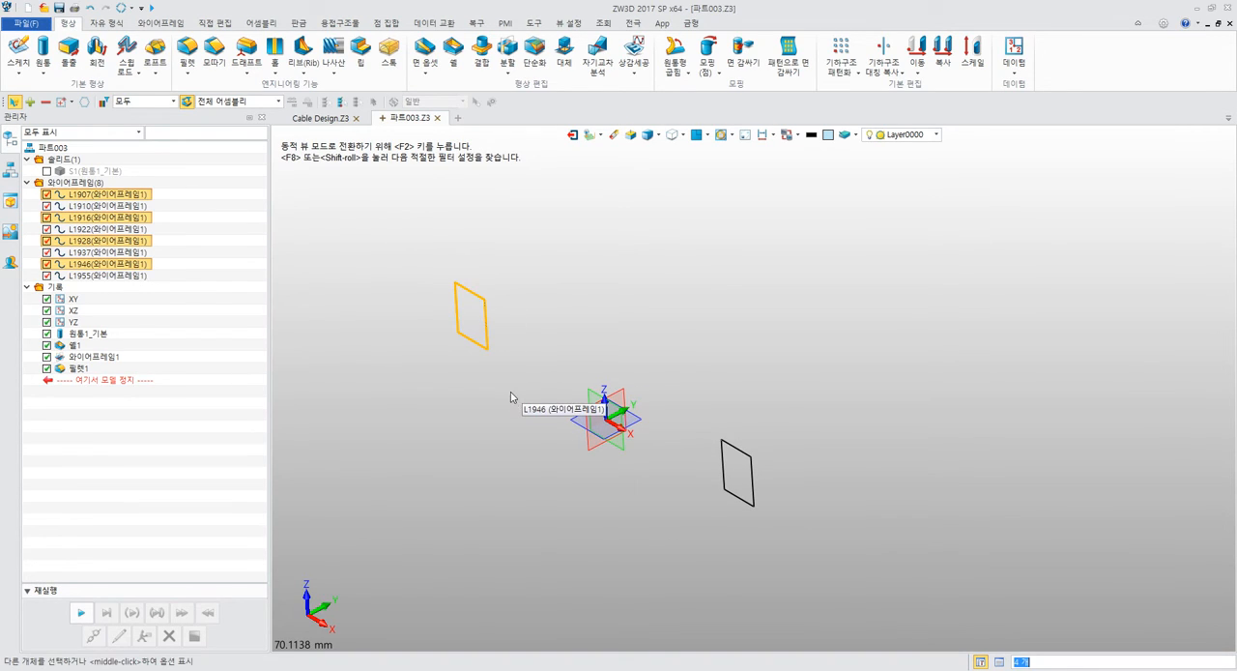
pyautogui.press('Delete')
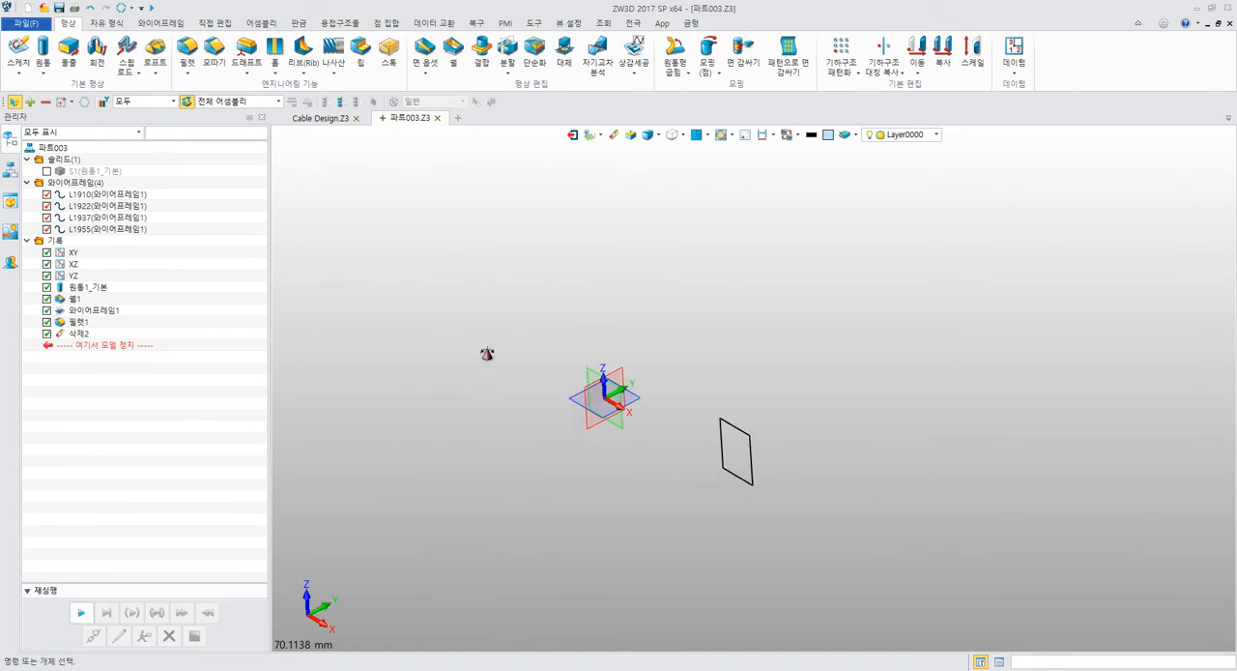
pyautogui.moveTo(631, 326); pyautogui.dragTo(752, 503)
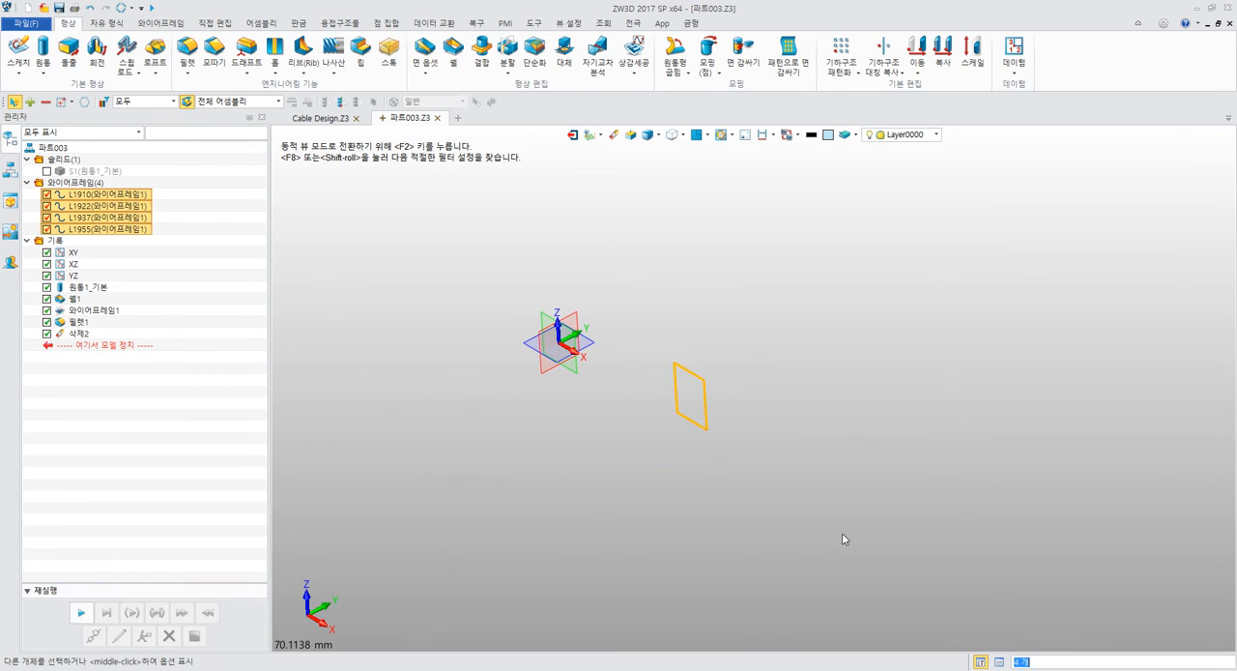
pyautogui.click(849, 409)
# Switch to the PDF manual in Acrobat Reader, read steps 10 to 12 of the cable exercise, and return to ZW3D.
pyautogui.hotkey('alt', 'Tab')
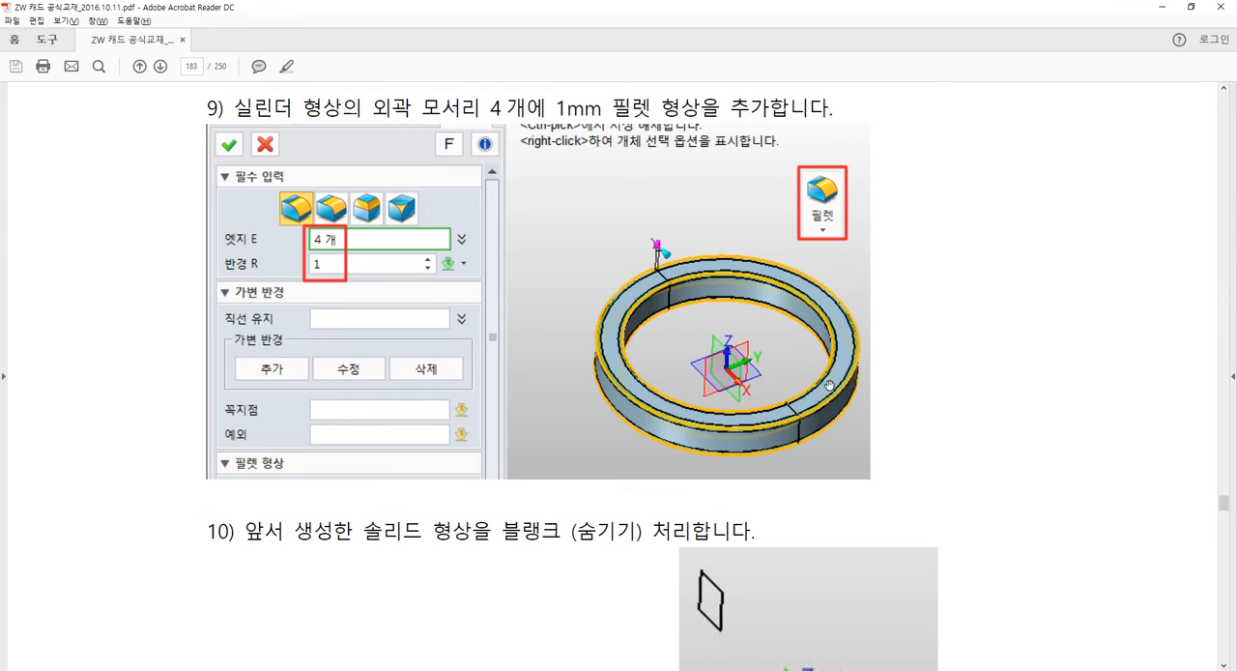
pyautogui.scroll(-8, 802, 375)
pyautogui.scroll(-4, 802, 375)
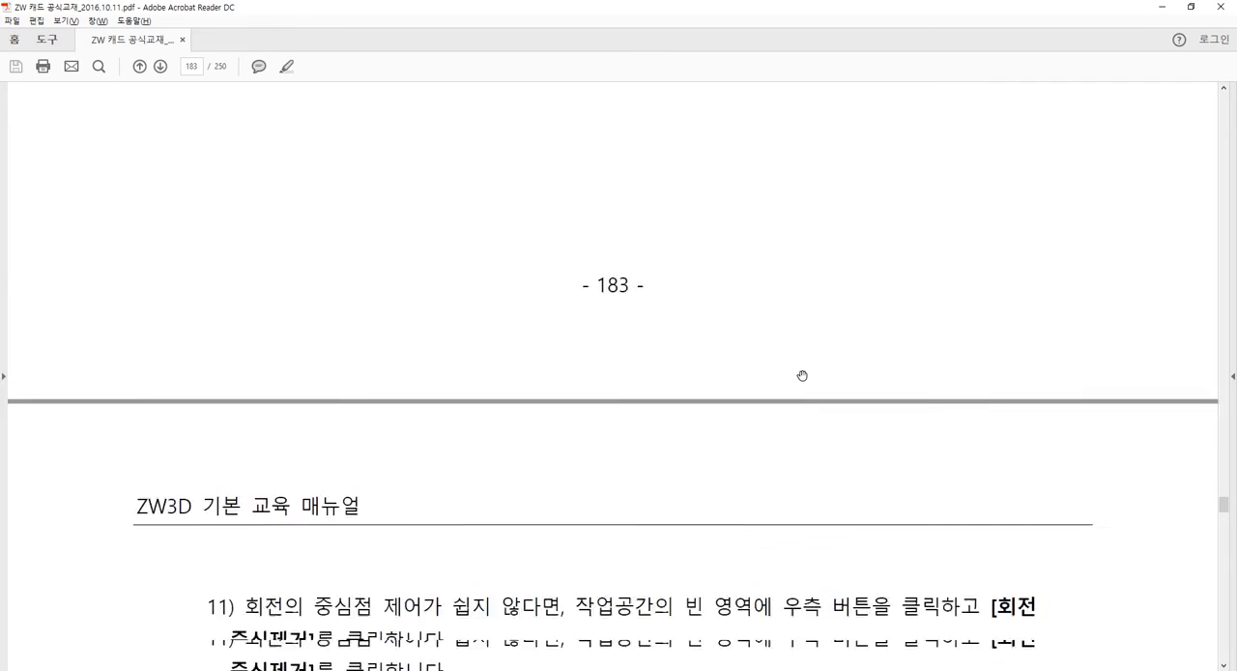
pyautogui.scroll(7, 802, 375)
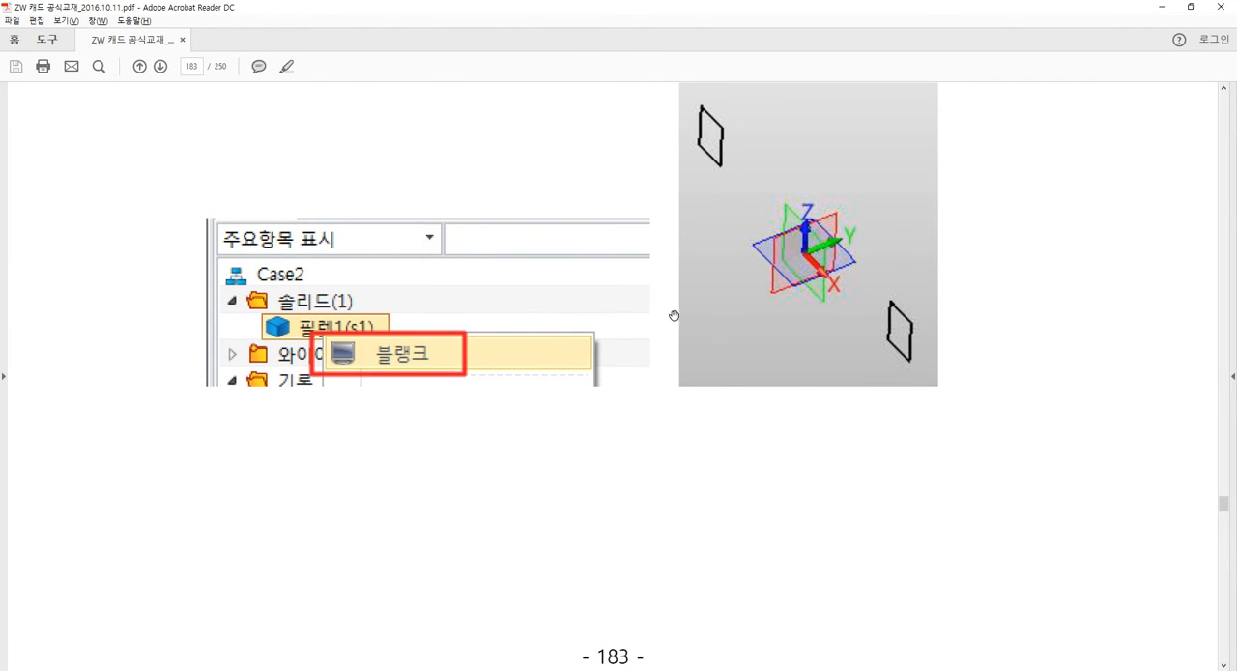
pyautogui.scroll(-8, 669, 311)
pyautogui.scroll(-2, 669, 311)
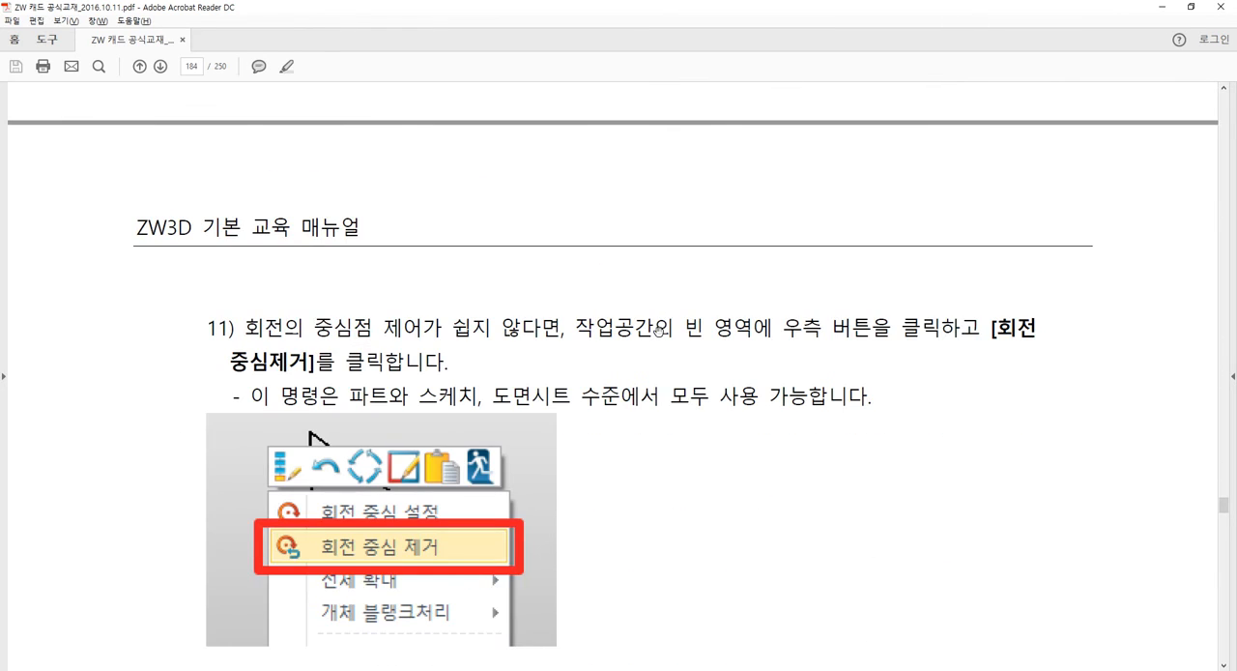
pyautogui.scroll(-8, 634, 284)
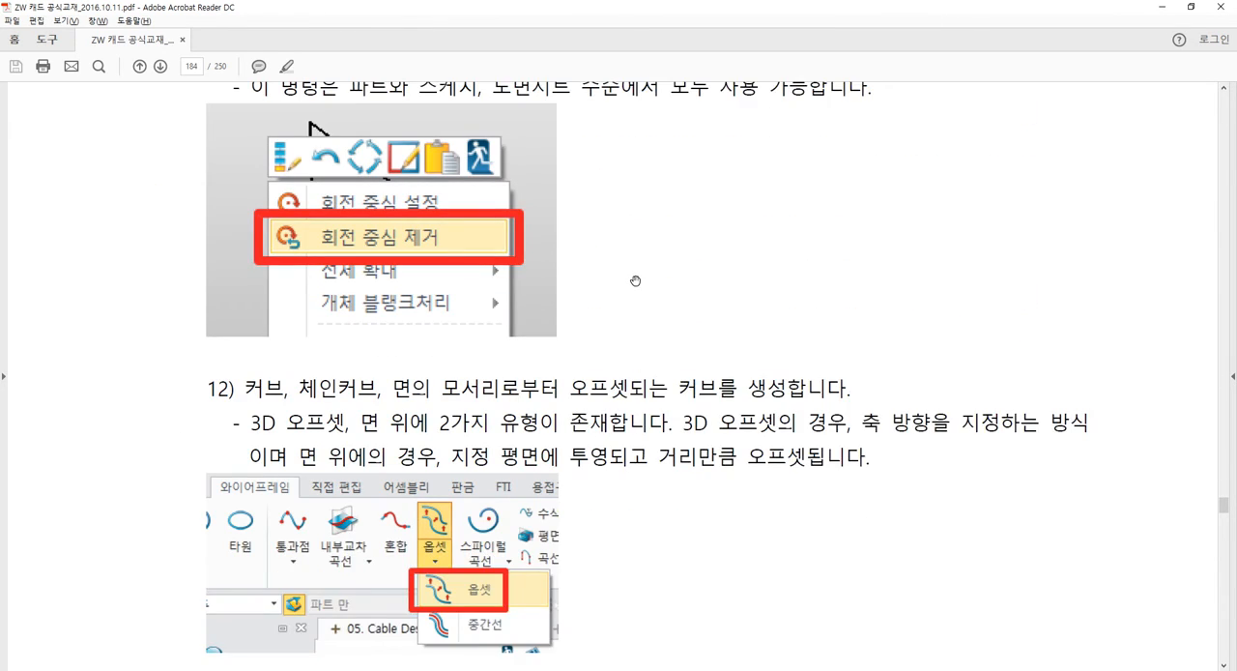
pyautogui.scroll(4, 635, 280)
pyautogui.hotkey('alt', 'Tab')
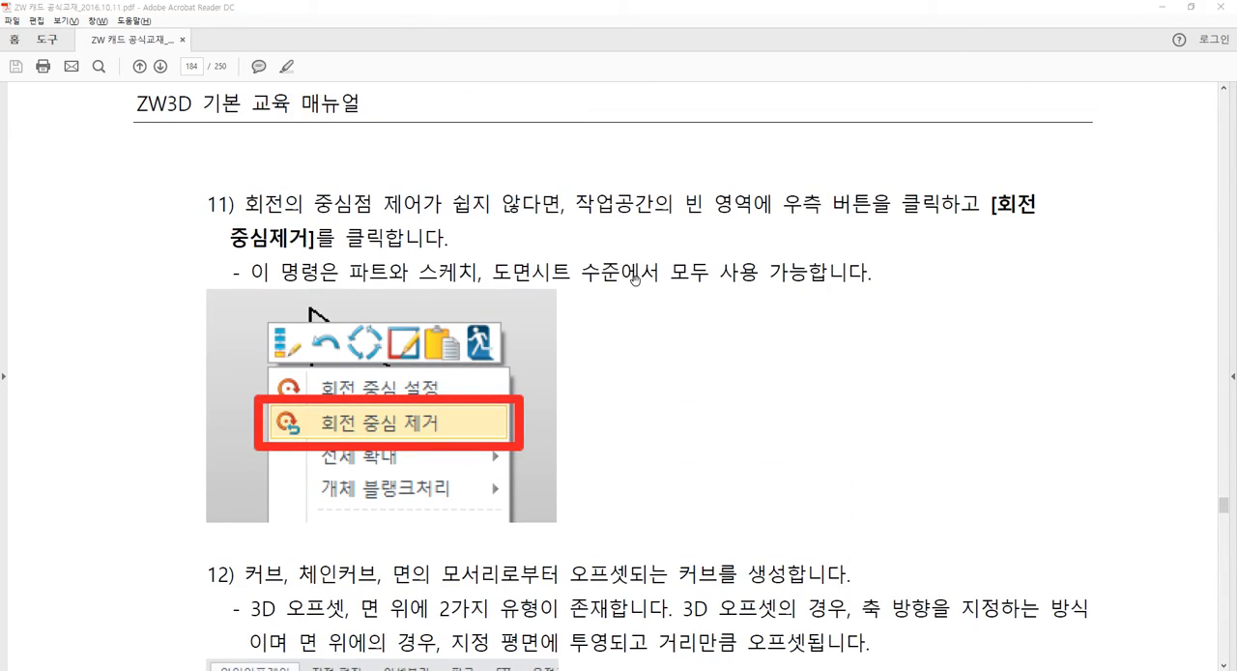
# Check the manual's step 11 again and set the view's rotation center at the coordinate origin.
pyautogui.moveTo(613, 281)
pyautogui.mouseDown(button='right')
pyautogui.moveTo(639, 255)
pyautogui.moveTo(921, 342)
pyautogui.moveTo(425, 259)
pyautogui.moveTo(574, 268)
pyautogui.moveTo(580, 226)
pyautogui.moveTo(602, 265)
pyautogui.mouseUp(button='right')
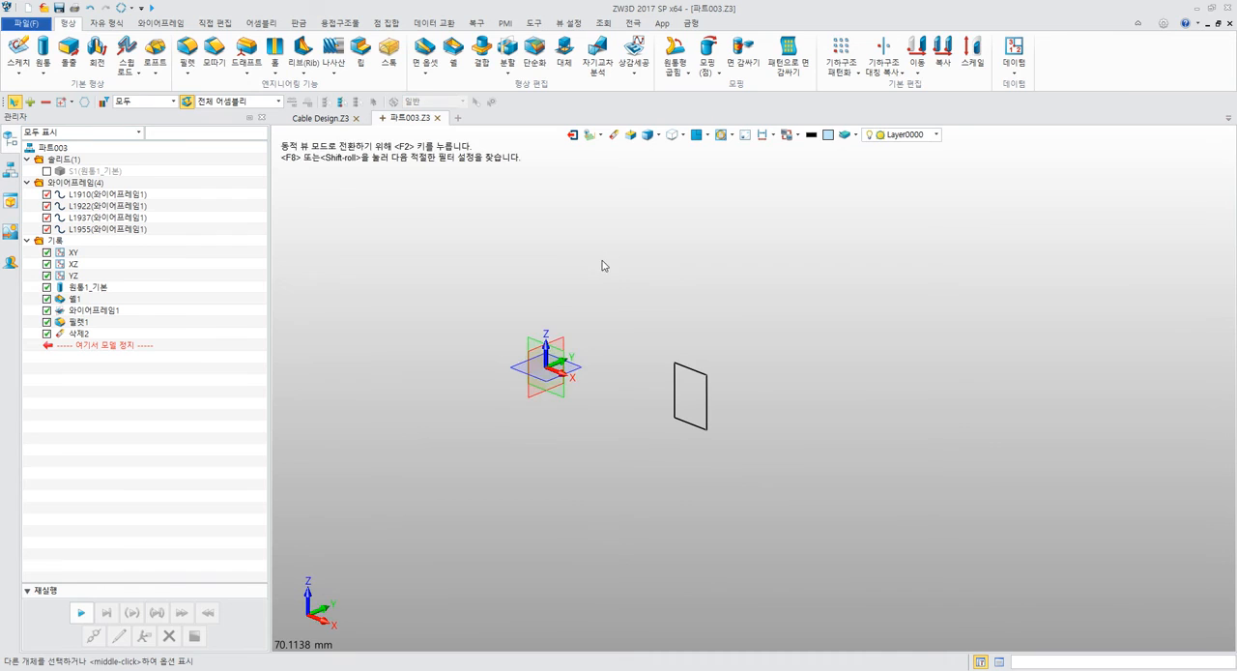
pyautogui.rightClick(531, 222)
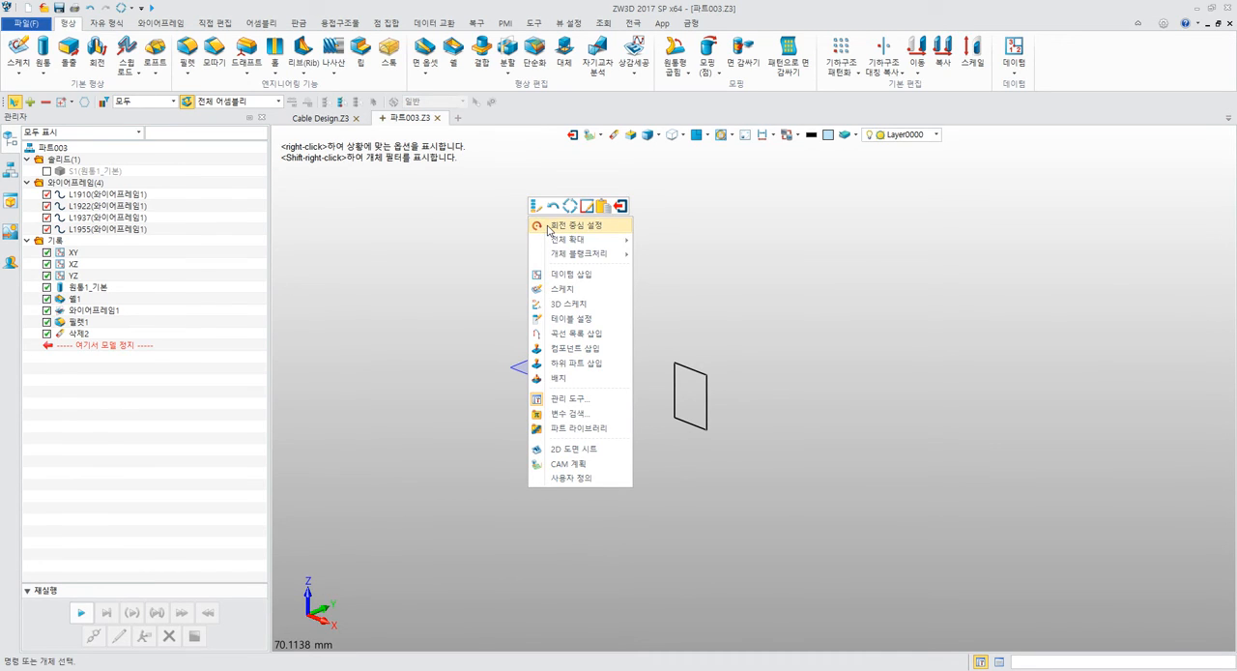
pyautogui.click(549, 226)
pyautogui.hotkey('alt', 'Tab')
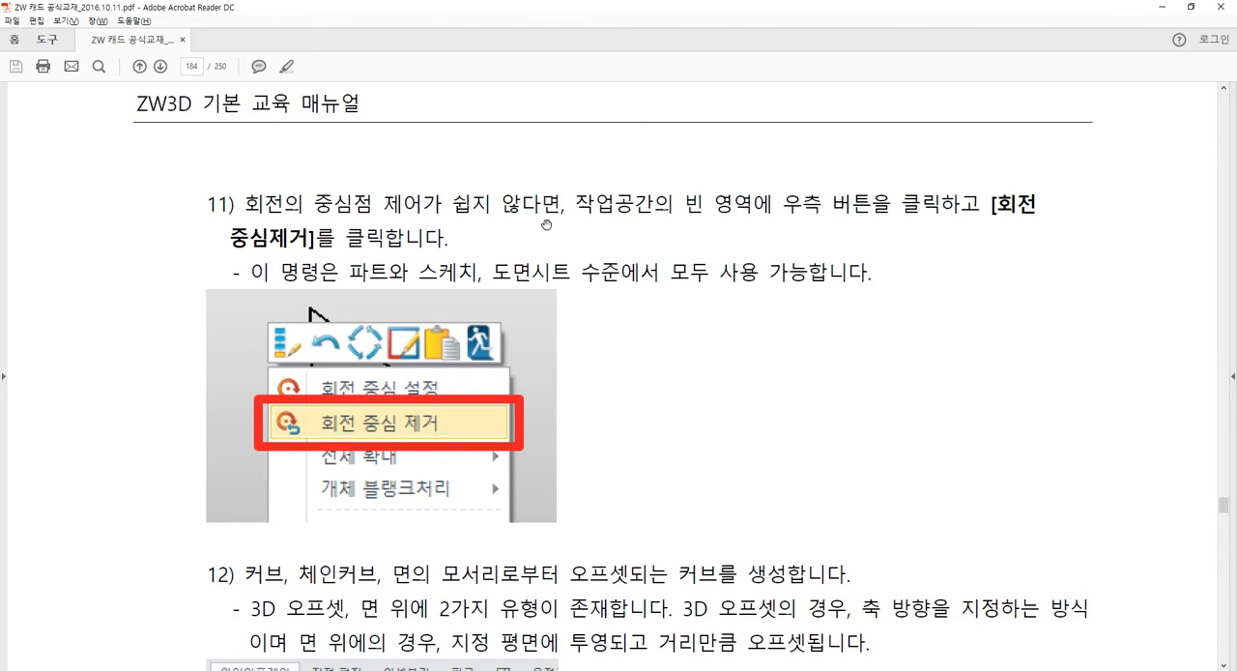
pyautogui.hotkey('alt', 'Tab')
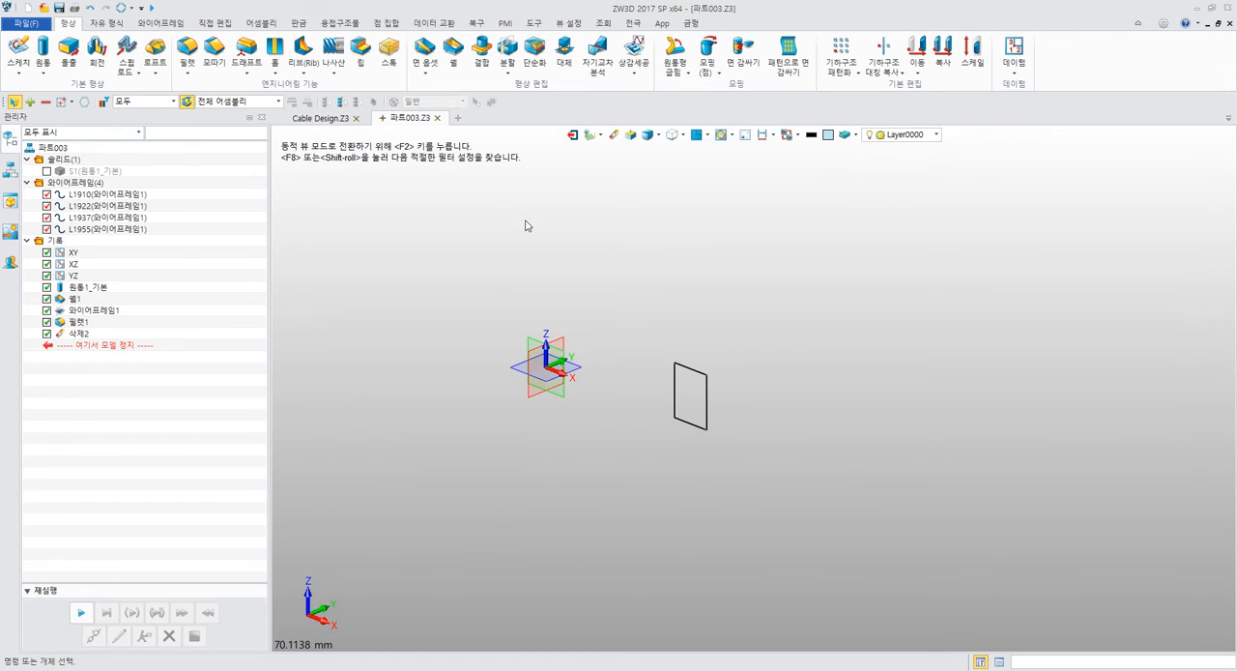
pyautogui.click(567, 23)
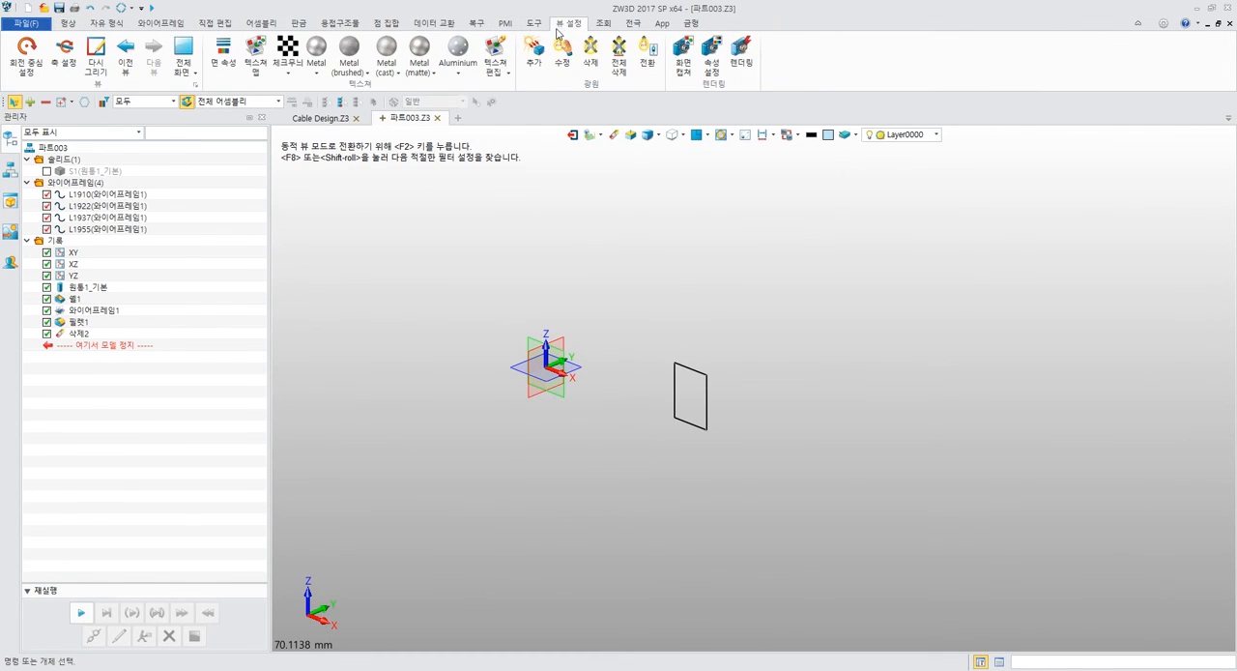
pyautogui.rightClick(615, 215)
pyautogui.click(634, 209)
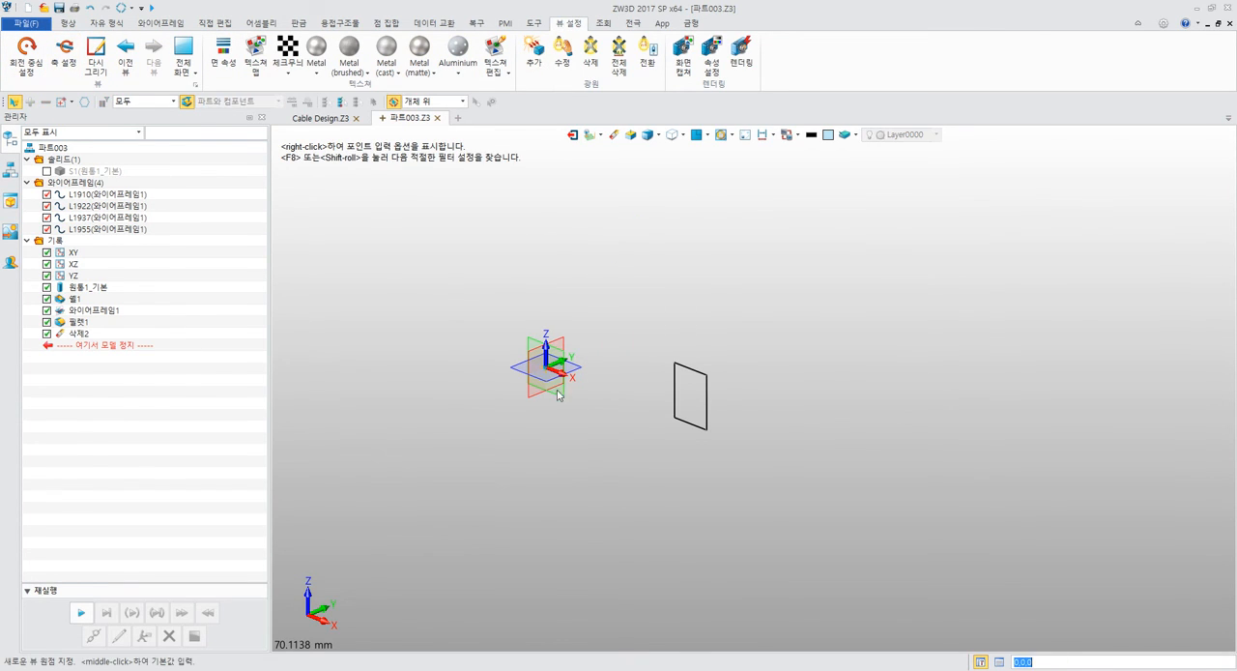
pyautogui.click(548, 368)
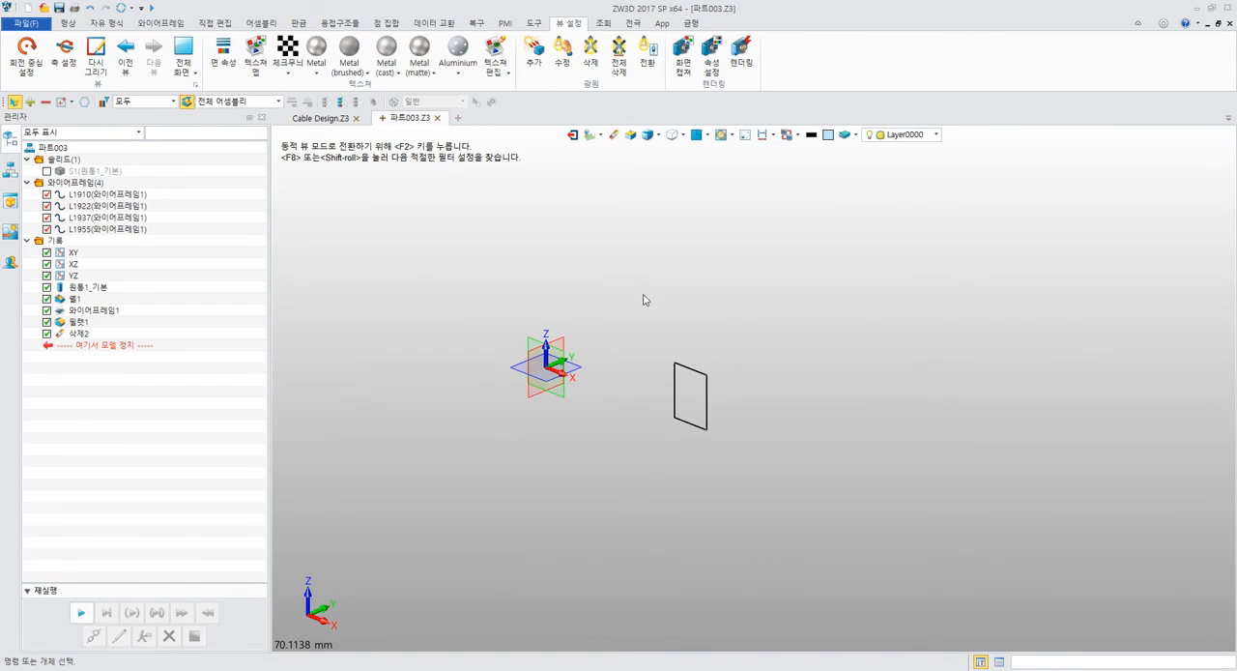
# Orbit the model around the set center, and remove the custom rotation center to restore free rotation.
pyautogui.moveTo(643, 295); pyautogui.dragTo(613, 261, button='middle')
pyautogui.rightClick(613, 255)
pyautogui.click(598, 255)
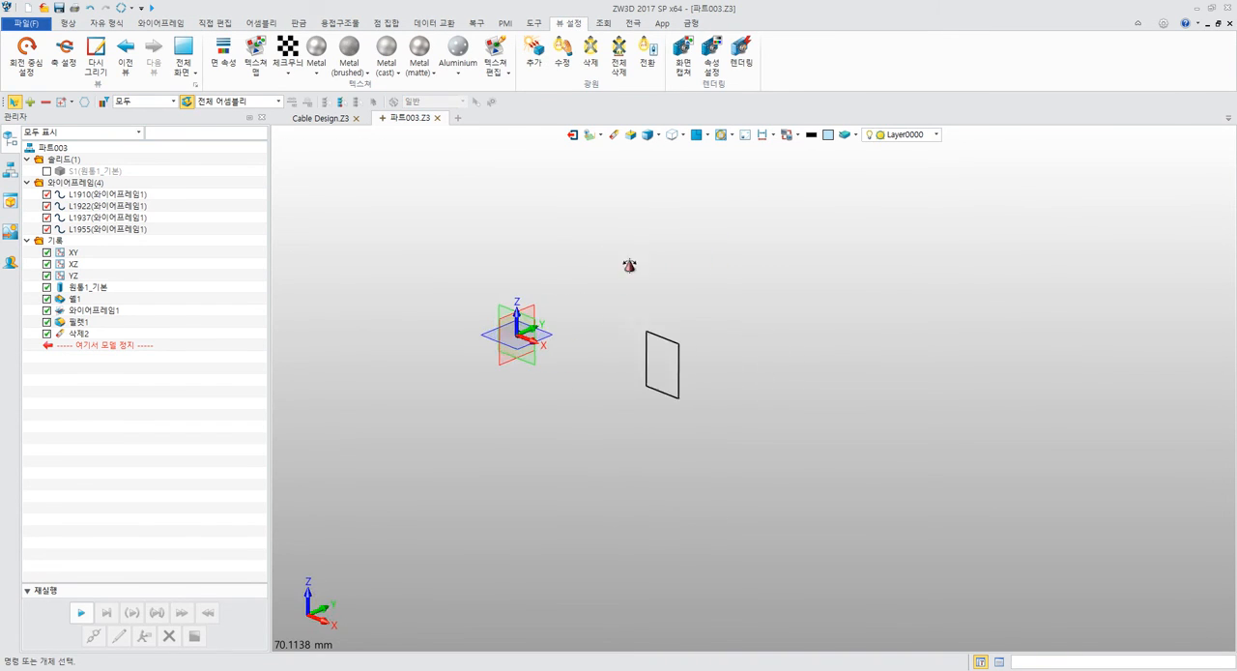
pyautogui.press('Delete')
pyautogui.rightClick(600, 248)
pyautogui.press('Escape')
pyautogui.press('Escape')
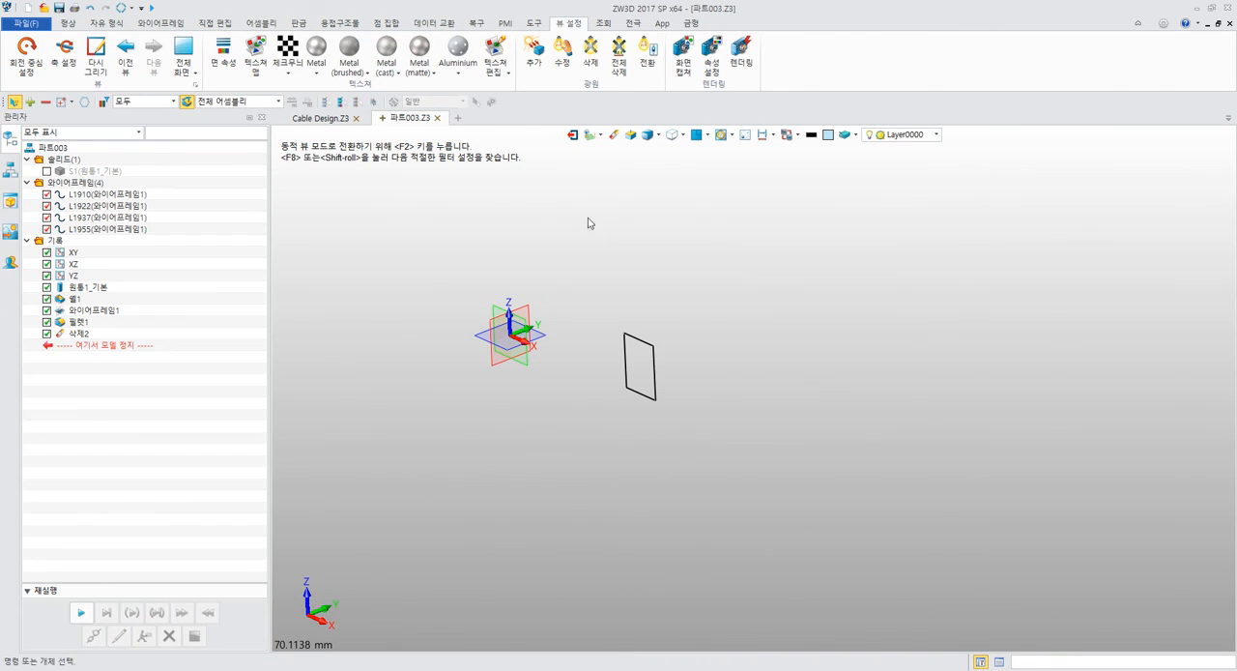
pyautogui.rightClick(588, 200)
pyautogui.click(626, 227)
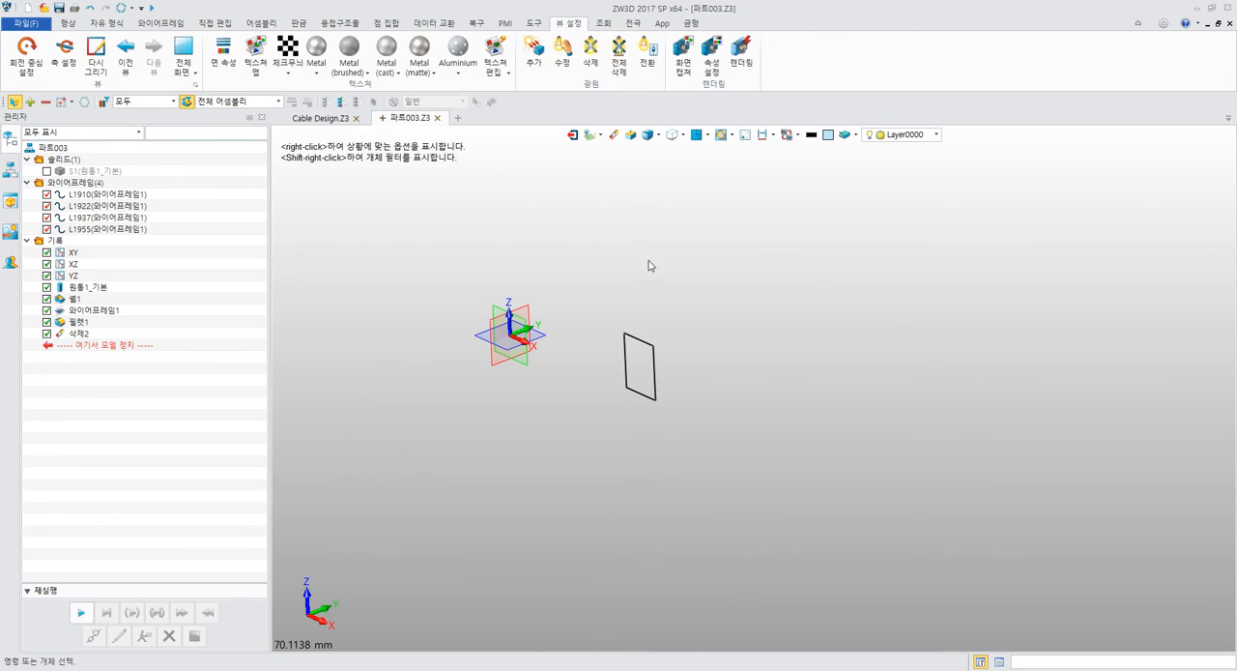
pyautogui.moveTo(649, 265); pyautogui.dragTo(506, 267, button='middle')
pyautogui.scroll(5, 688, 279)
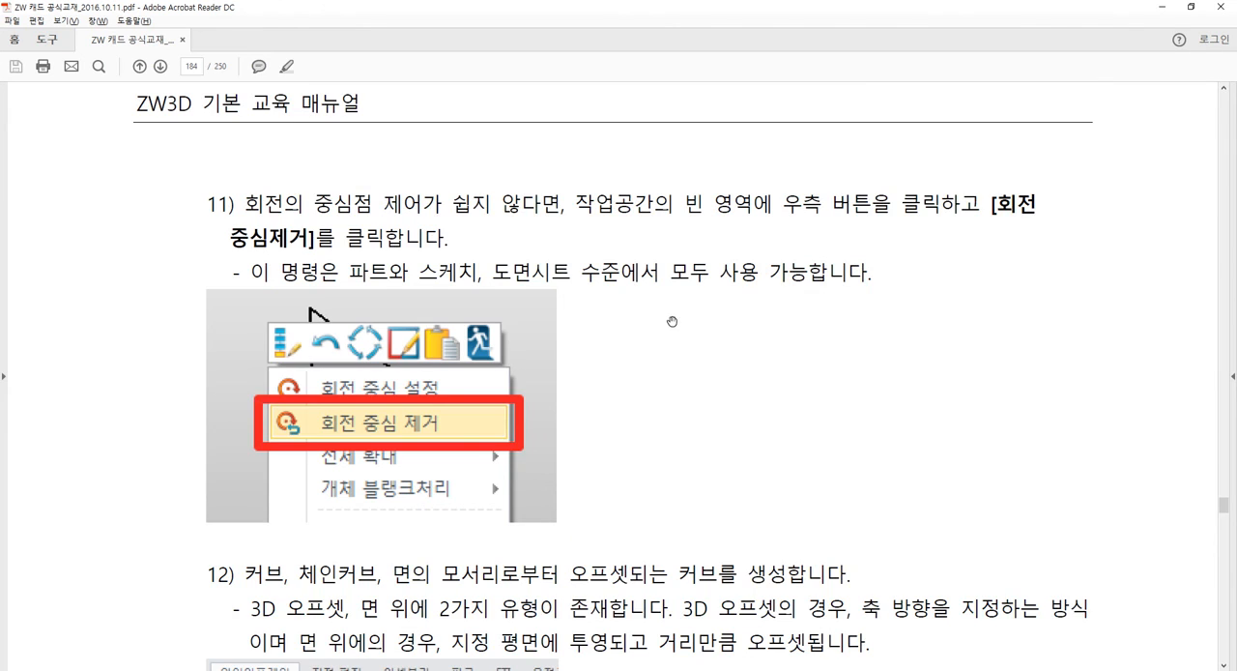
# Switch to the PDF manual and examine the offset type, curves, plane and distance in step 13 up close.
pyautogui.scroll(-10, 672, 321)
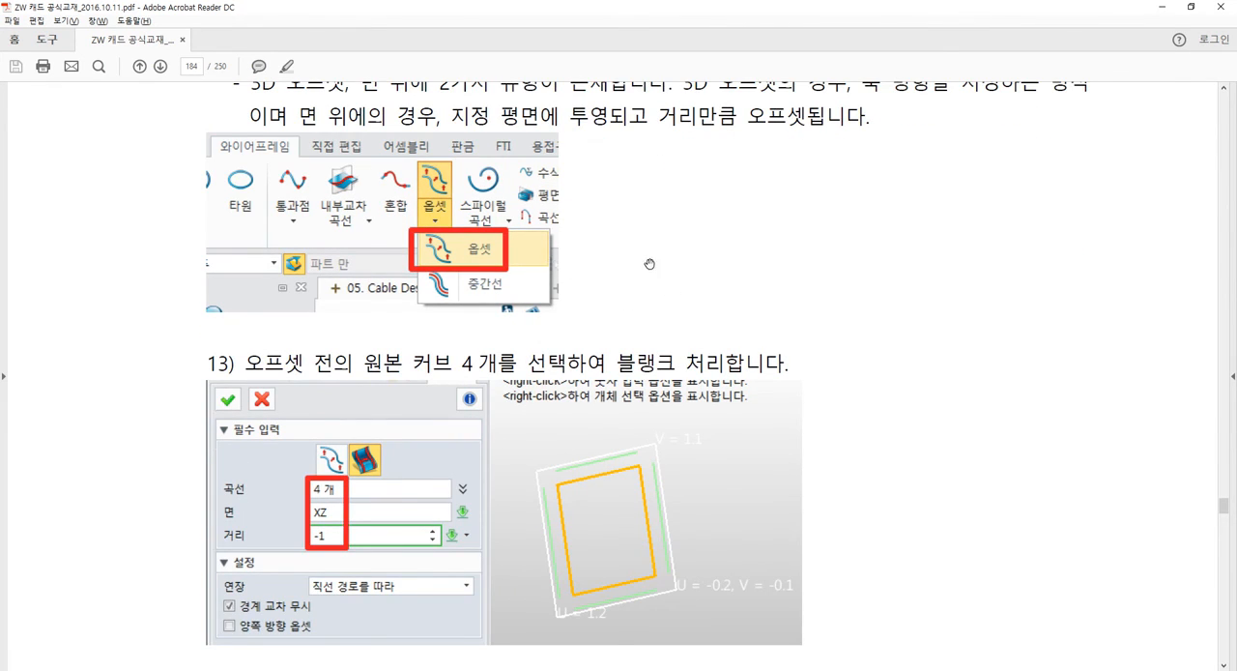
pyautogui.scroll(-4, 646, 261)
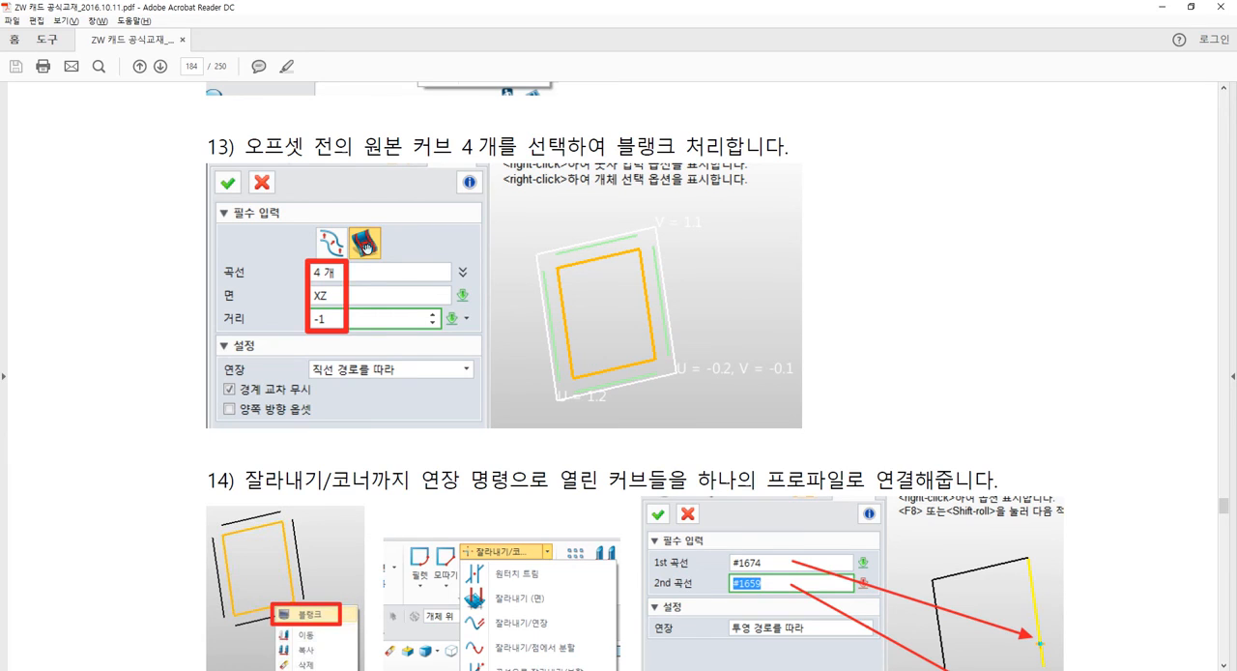
pyautogui.keyDown('ctrl'); pyautogui.scroll(5, 373, 261); pyautogui.keyUp('ctrl')
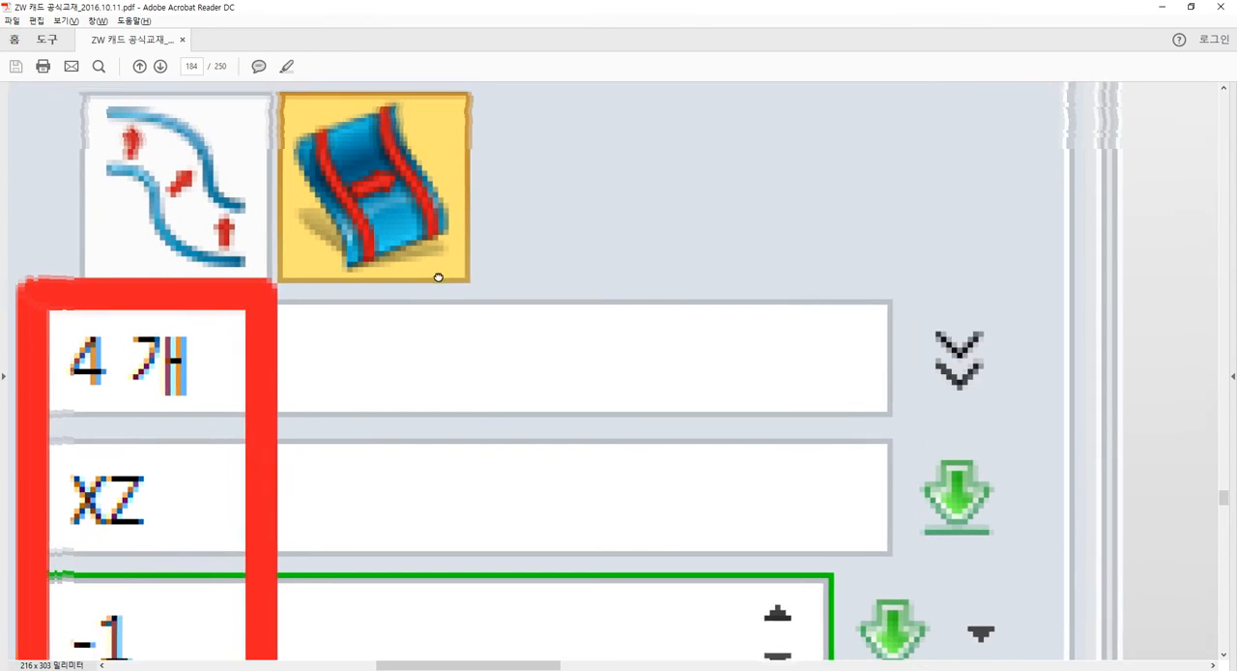
pyautogui.moveTo(437, 277); pyautogui.dragTo(465, 302)
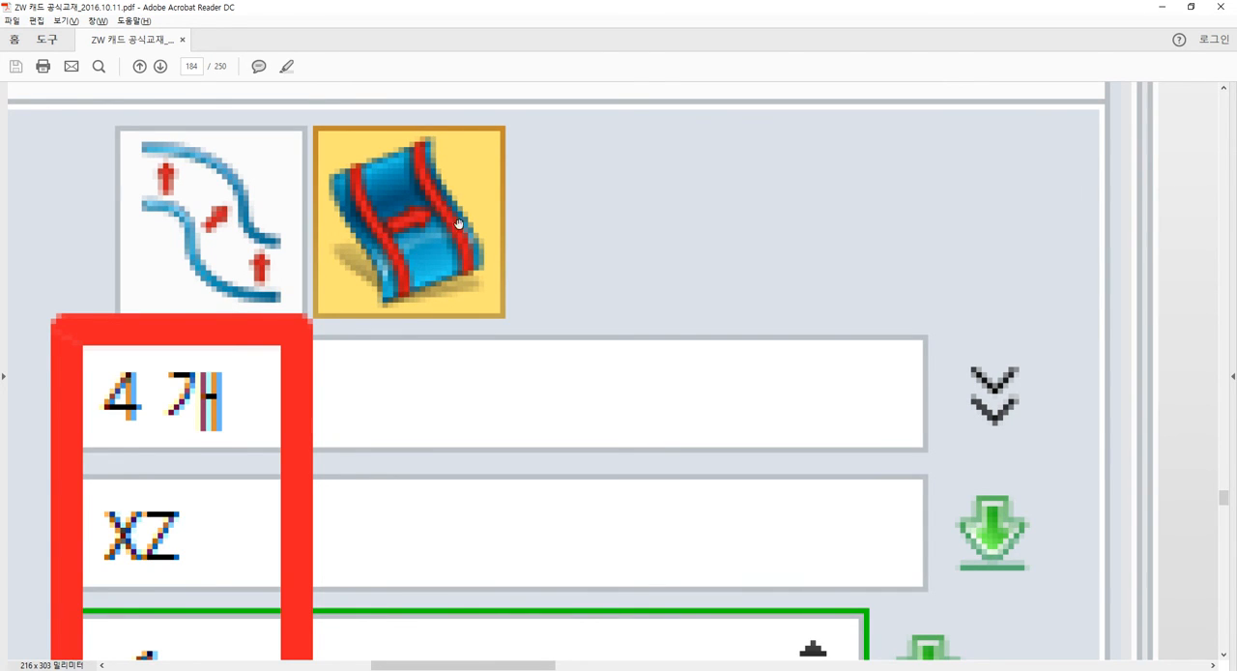
pyautogui.keyDown('ctrl'); pyautogui.scroll(-4, 458, 223); pyautogui.keyUp('ctrl')
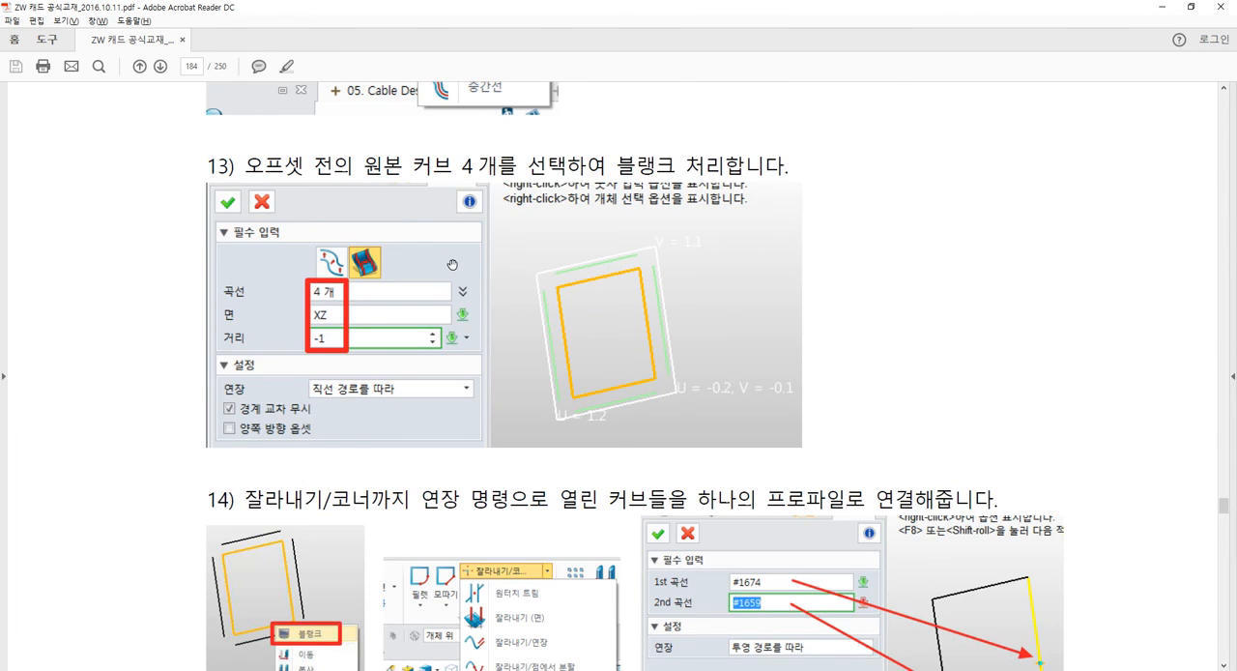
pyautogui.keyDown('ctrl'); pyautogui.scroll(2, 451, 265); pyautogui.keyUp('ctrl')
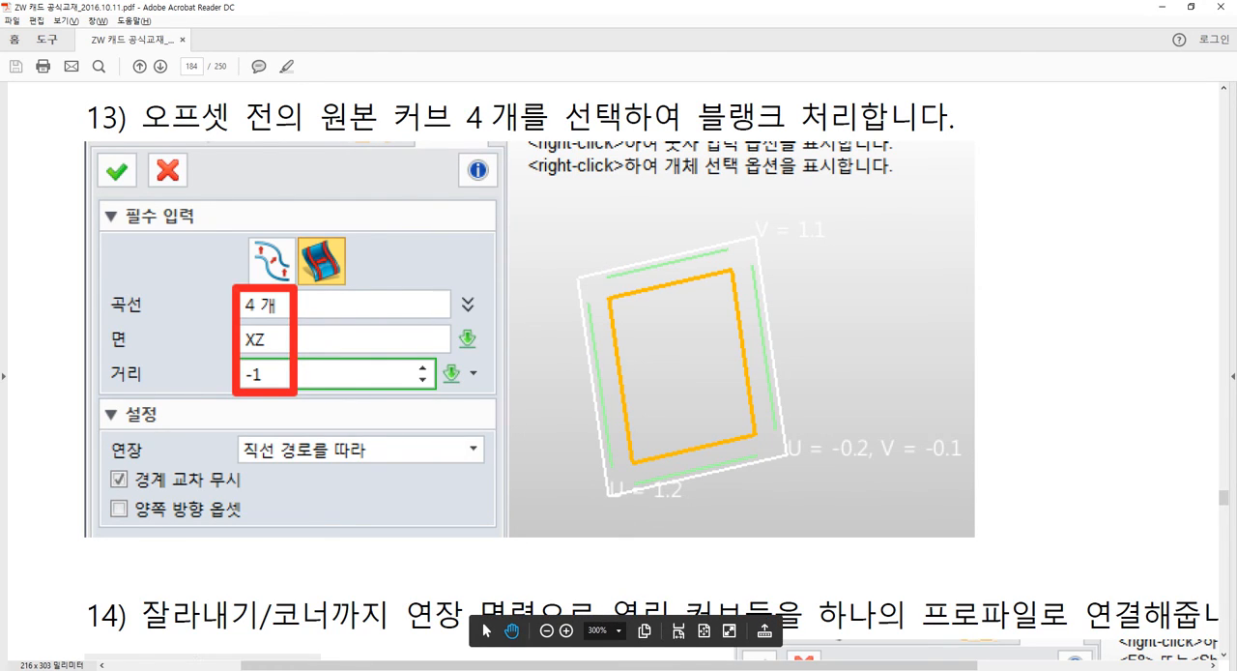
# Return to ZW3D and start a wireframe Offset of the on-face type with the rectangle's four curves selected.
pyautogui.click(619, 669)
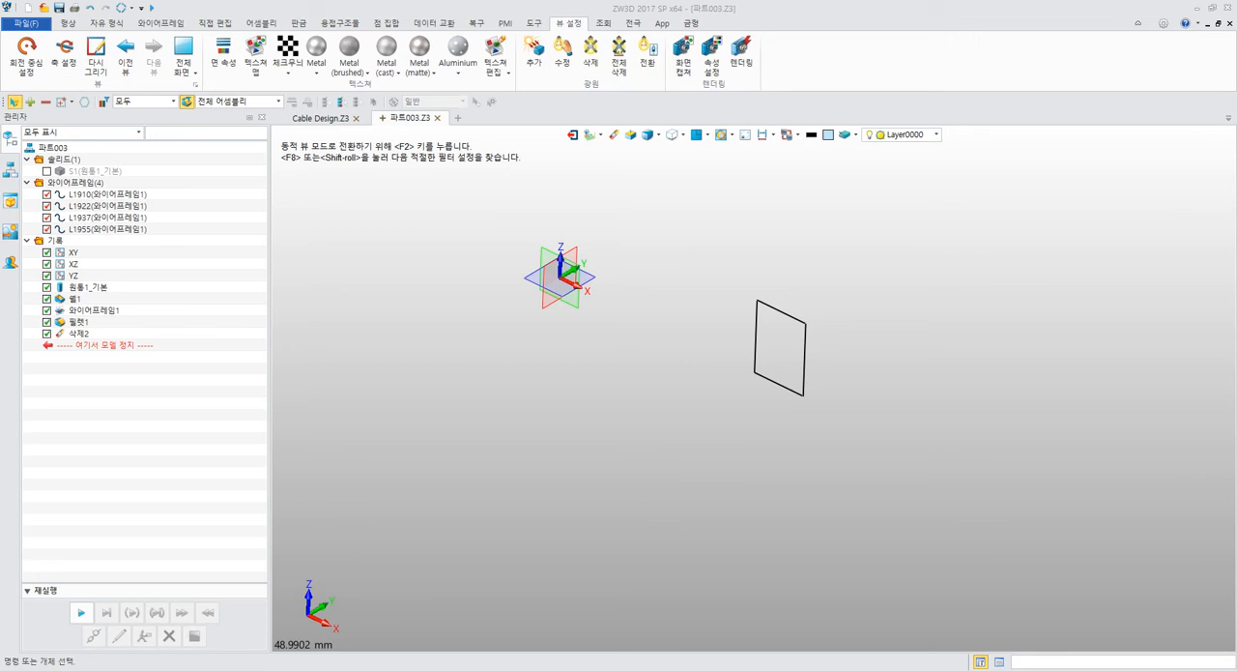
pyautogui.moveTo(640, 392); pyautogui.dragTo(593, 433, button='middle')
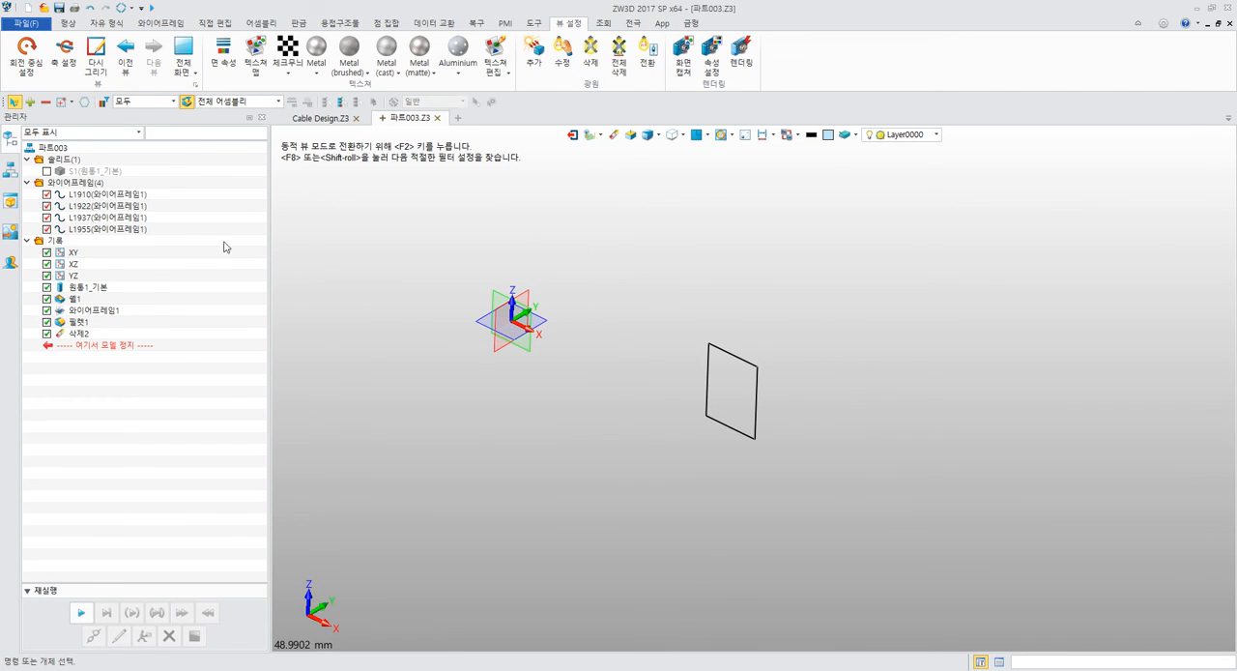
pyautogui.click(70, 24)
pyautogui.click(108, 24)
pyautogui.click(156, 23)
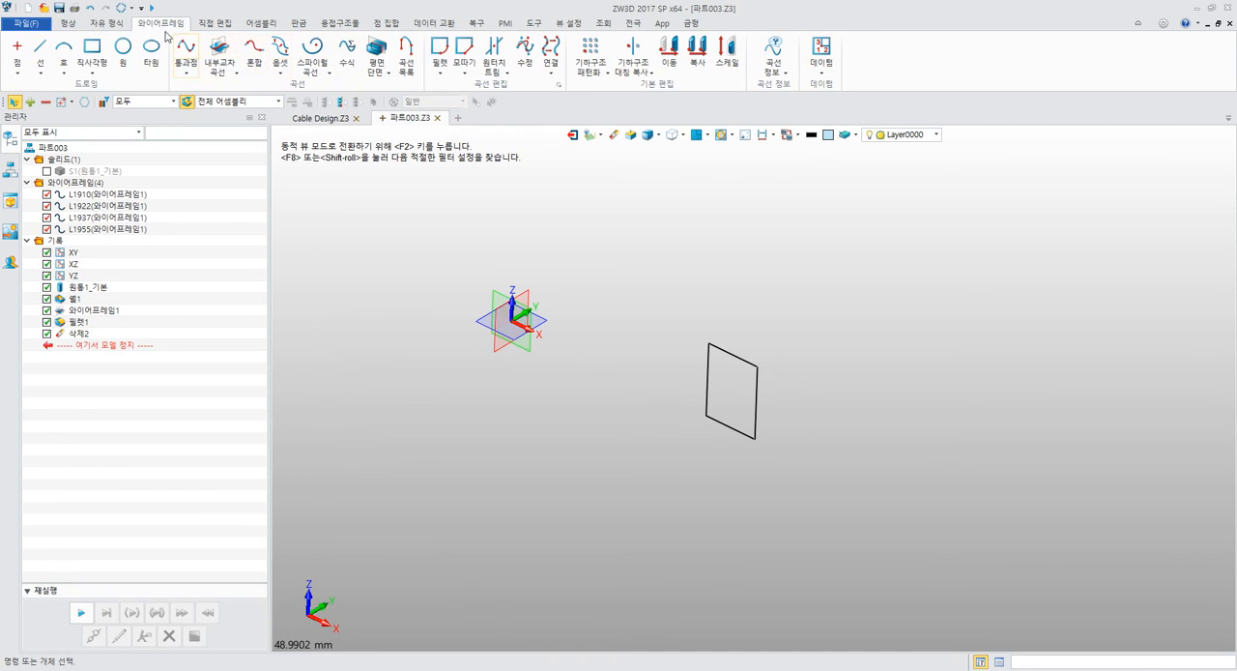
pyautogui.click(279, 71)
pyautogui.click(302, 93)
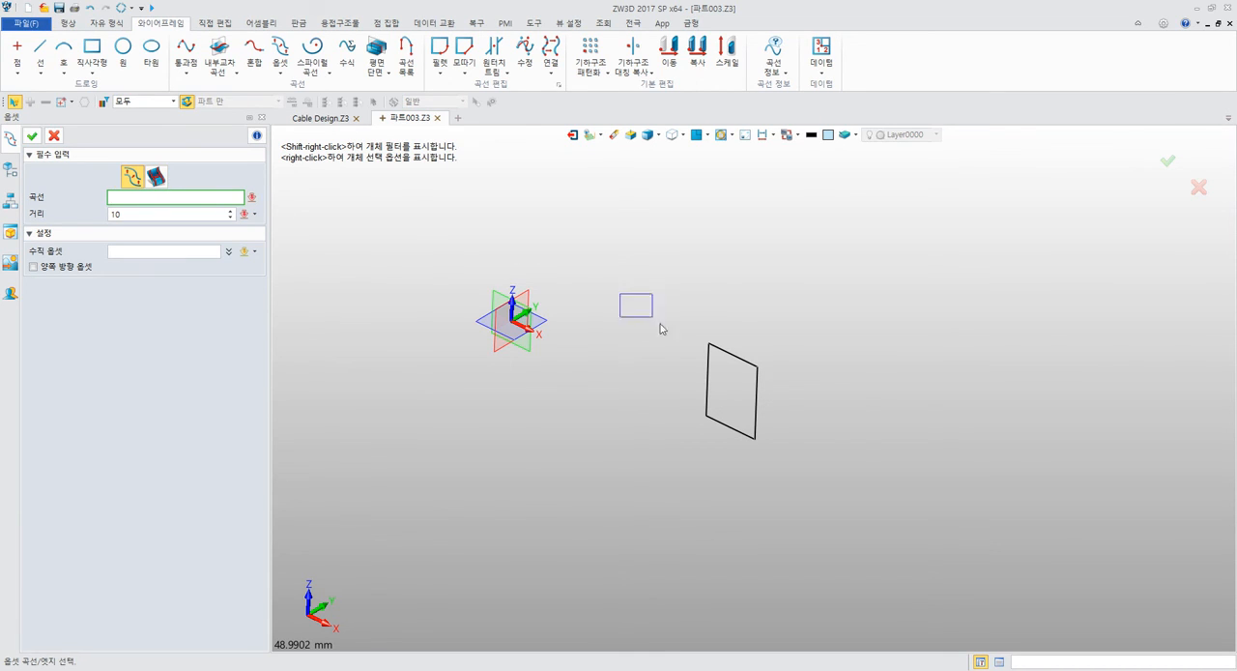
pyautogui.click(755, 398)
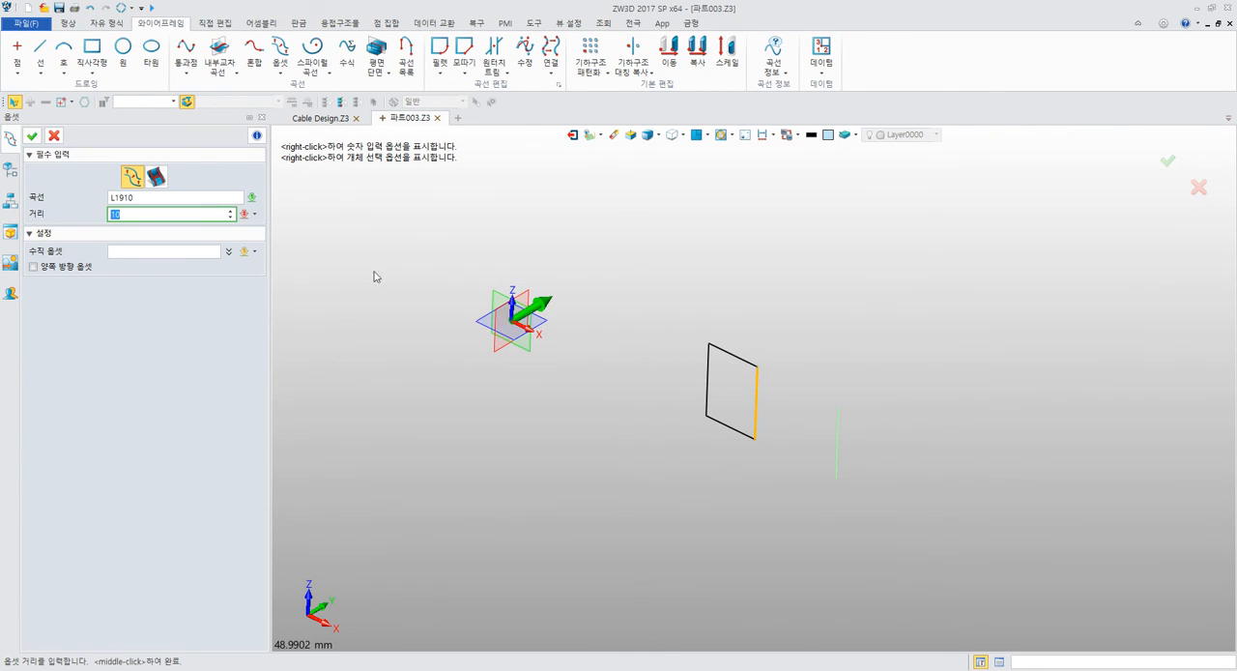
pyautogui.click(201, 198)
pyautogui.click(157, 177)
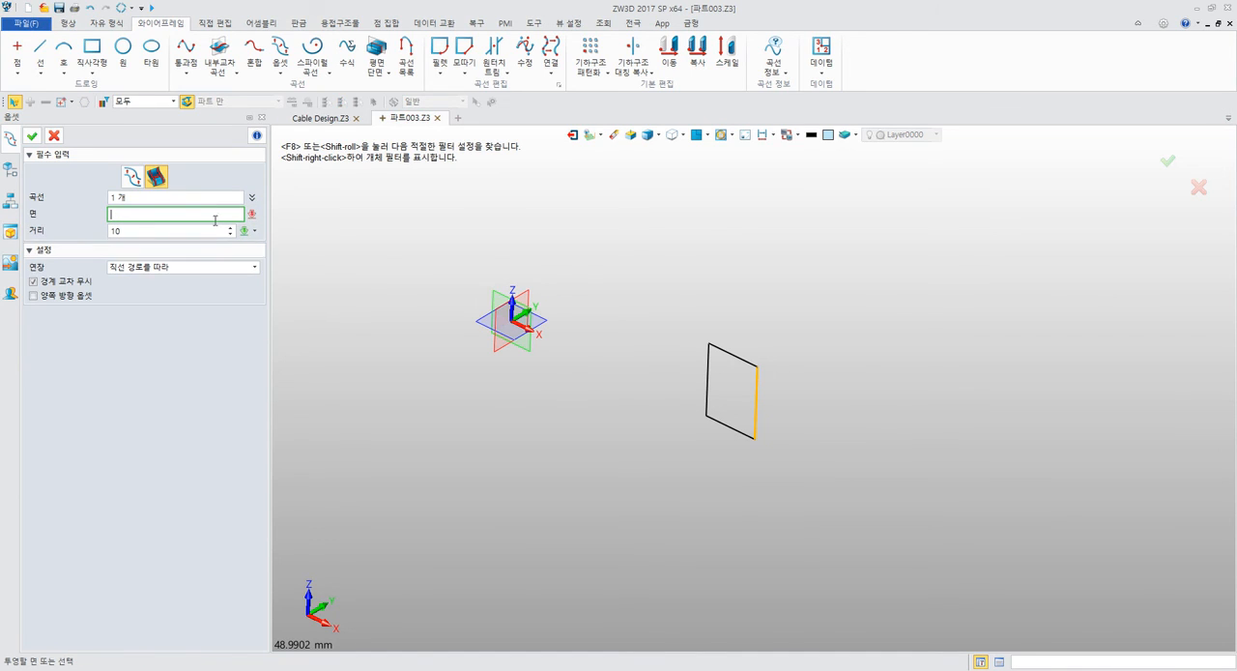
pyautogui.click(196, 197)
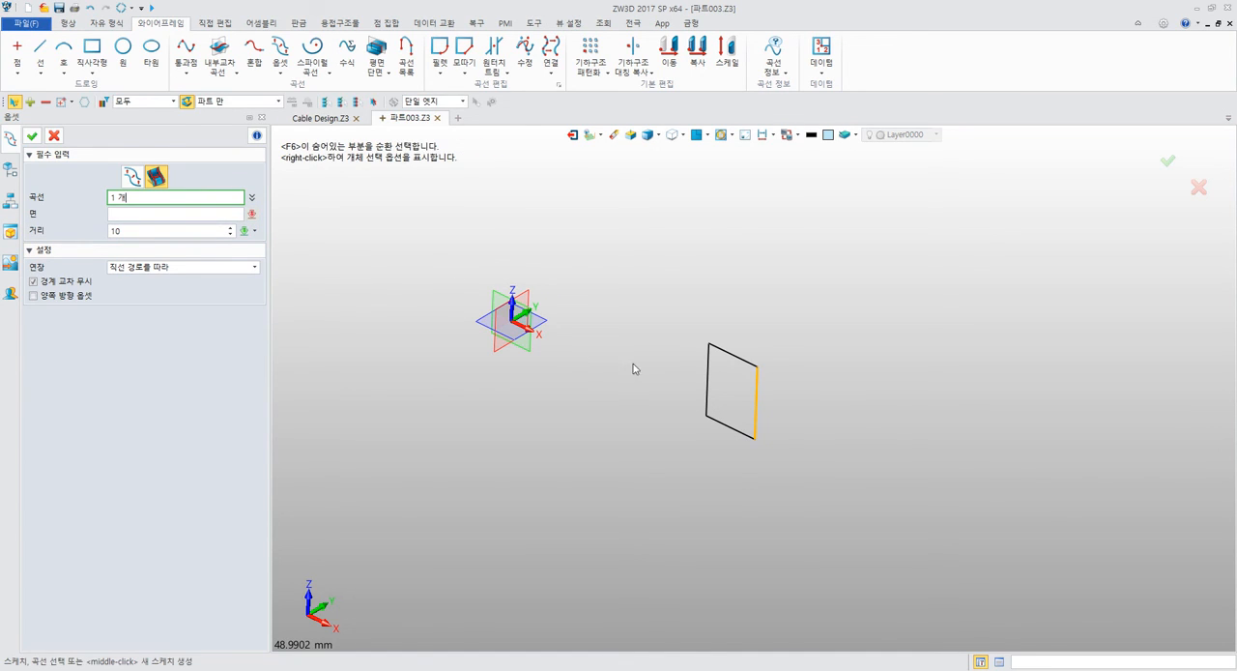
pyautogui.click(713, 350)
pyautogui.click(708, 377)
pyautogui.click(727, 435)
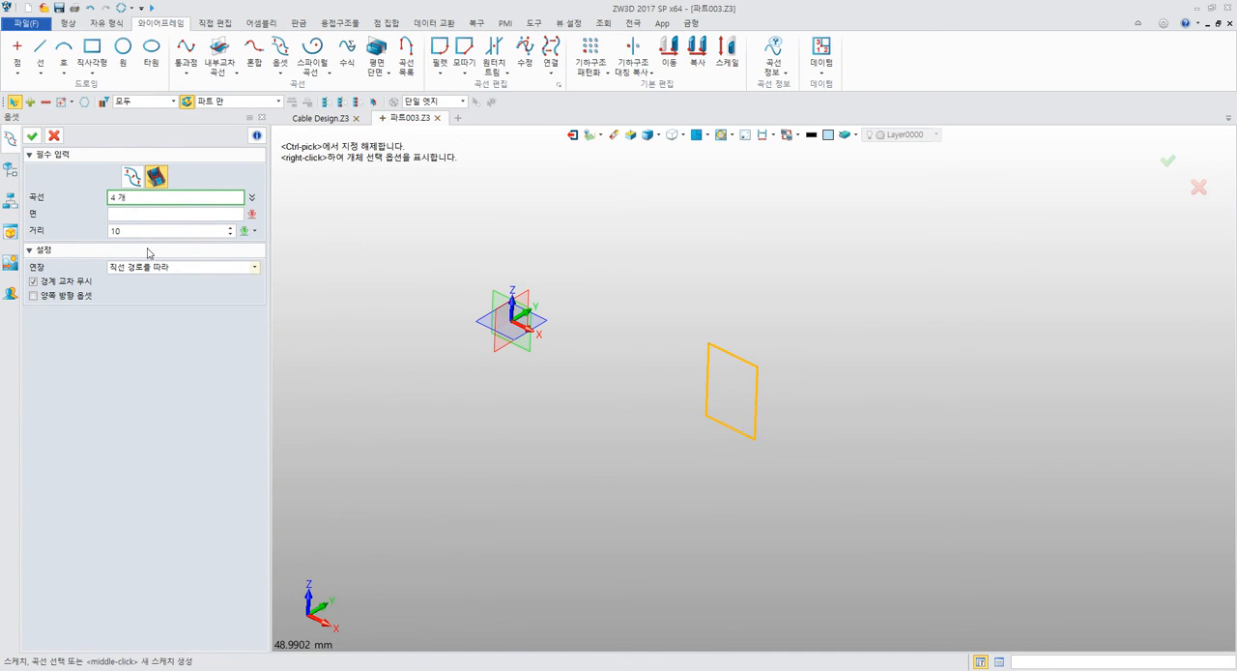
# Offset the four curves on the XZ plane by a distance of -1, placing the new curves outside the rectangle.
pyautogui.click(132, 215)
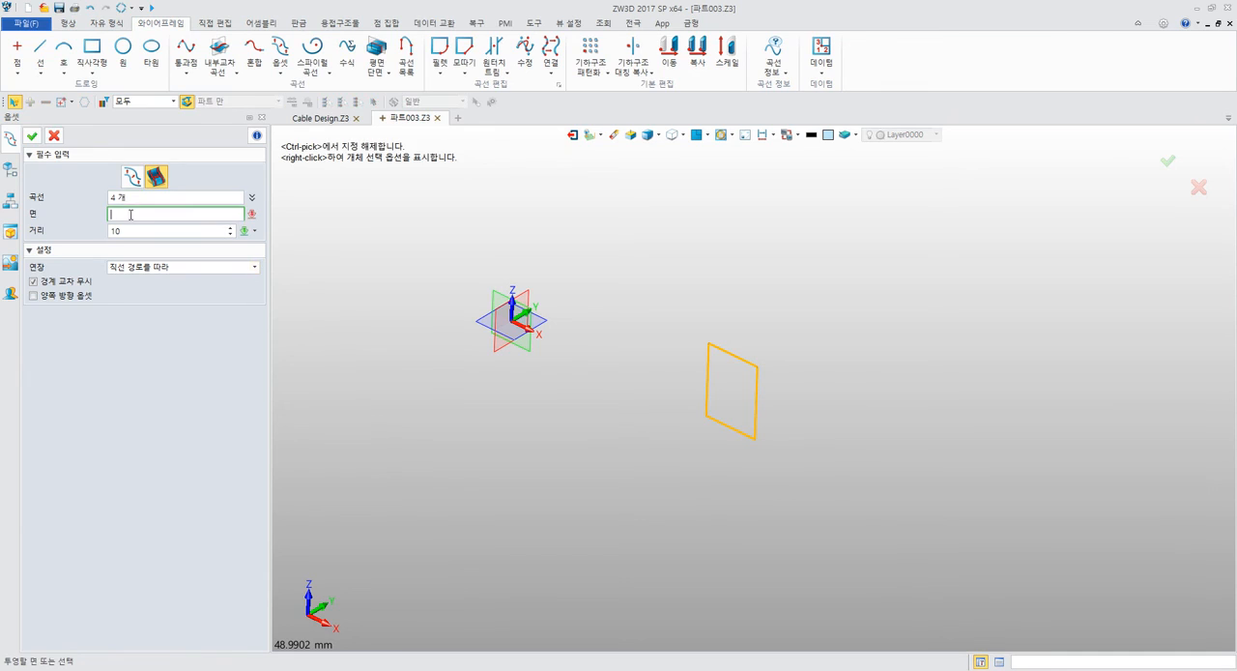
pyautogui.click(529, 357)
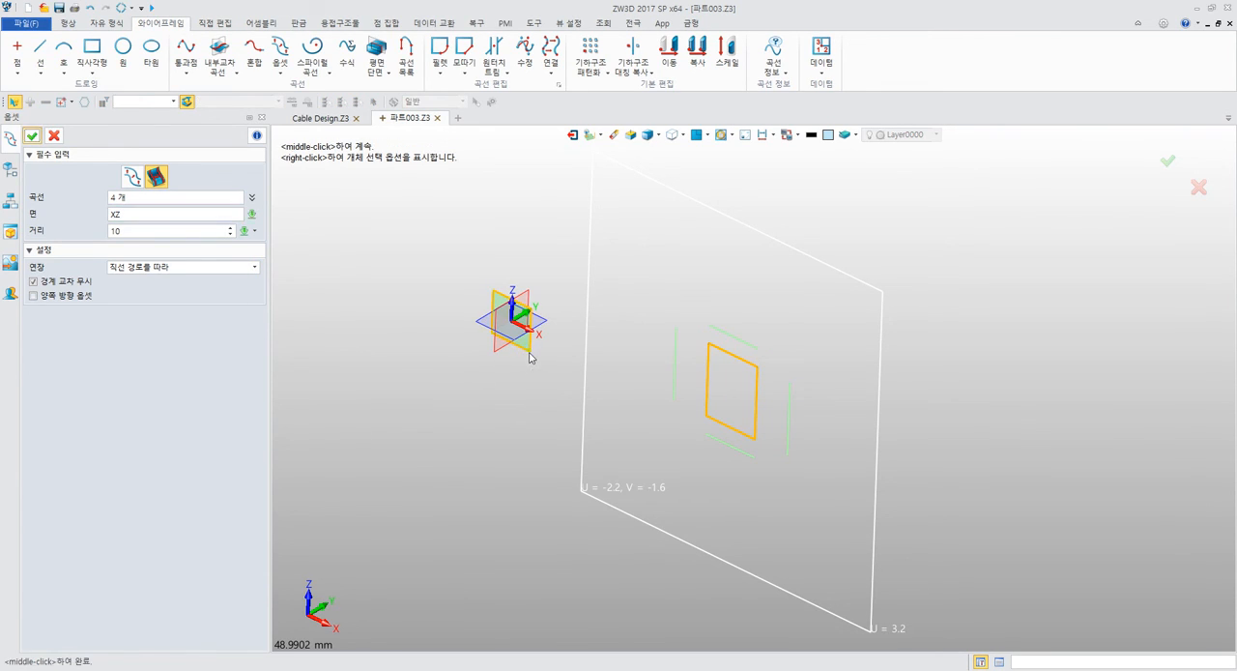
pyautogui.click(126, 232)
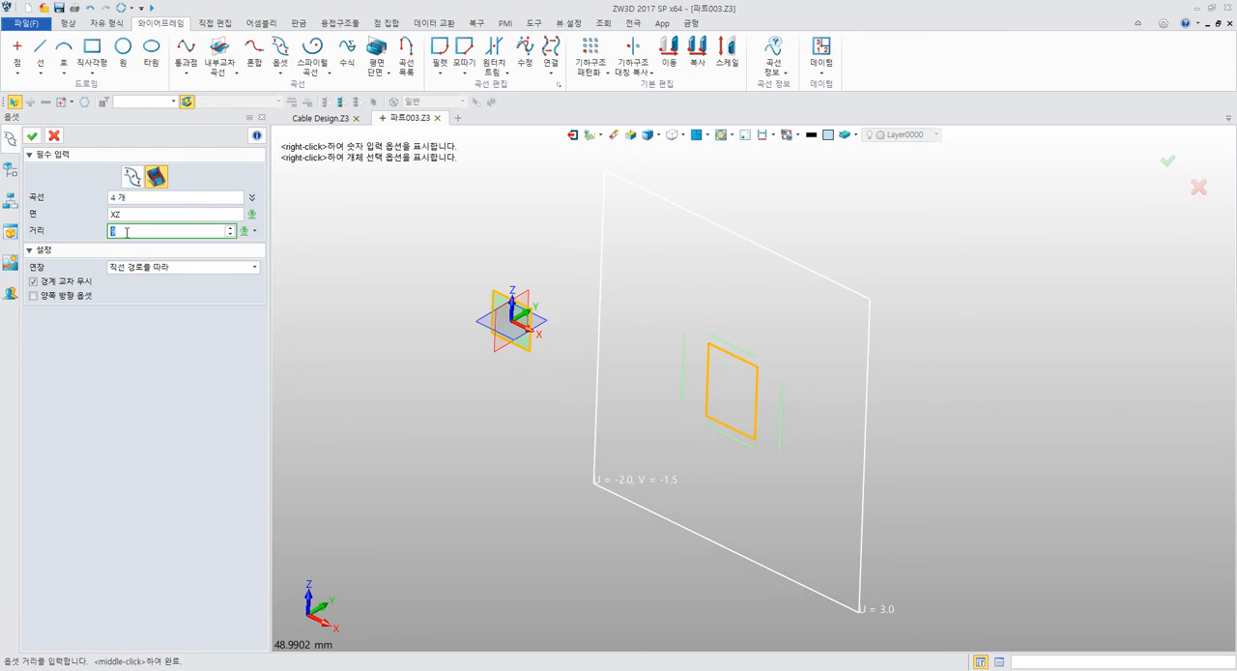
pyautogui.scroll(-2, 127, 232)
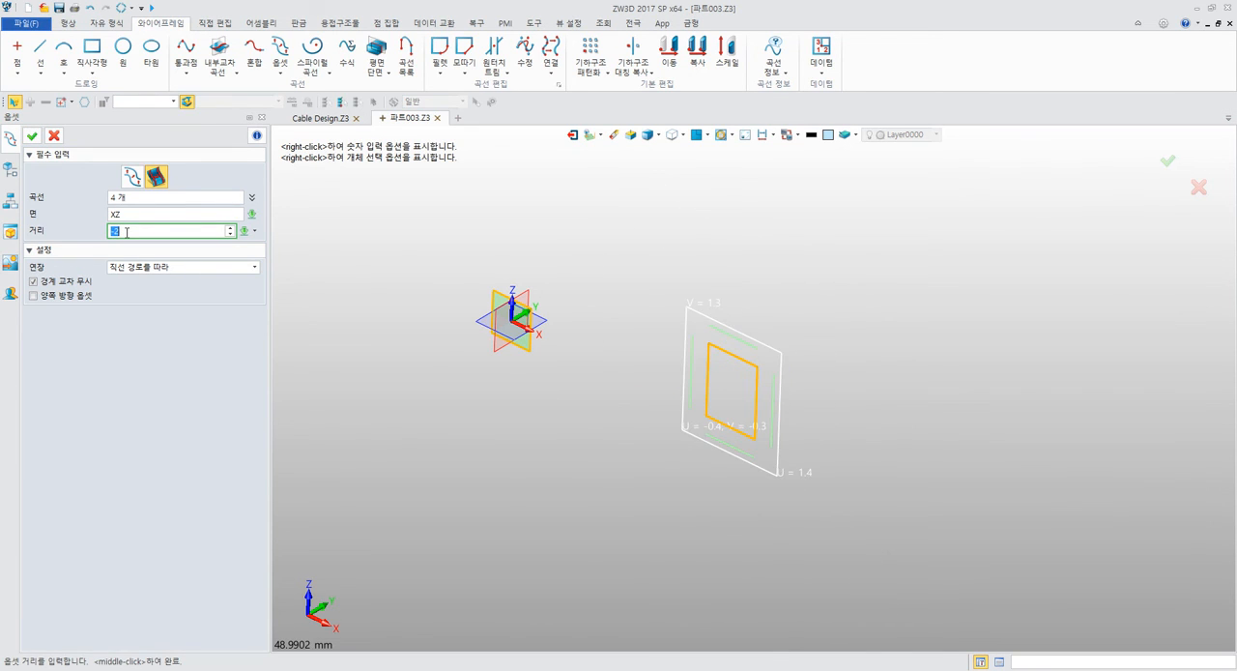
pyautogui.scroll(6, 667, 375)
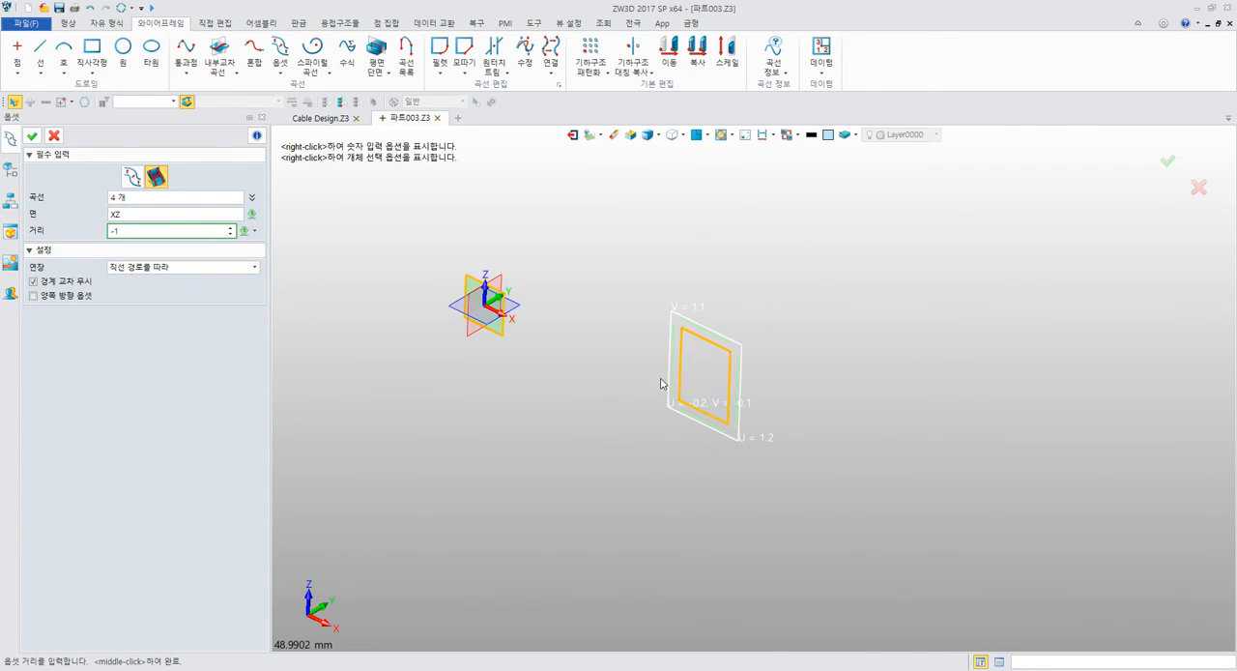
pyautogui.middleClick(555, 345)
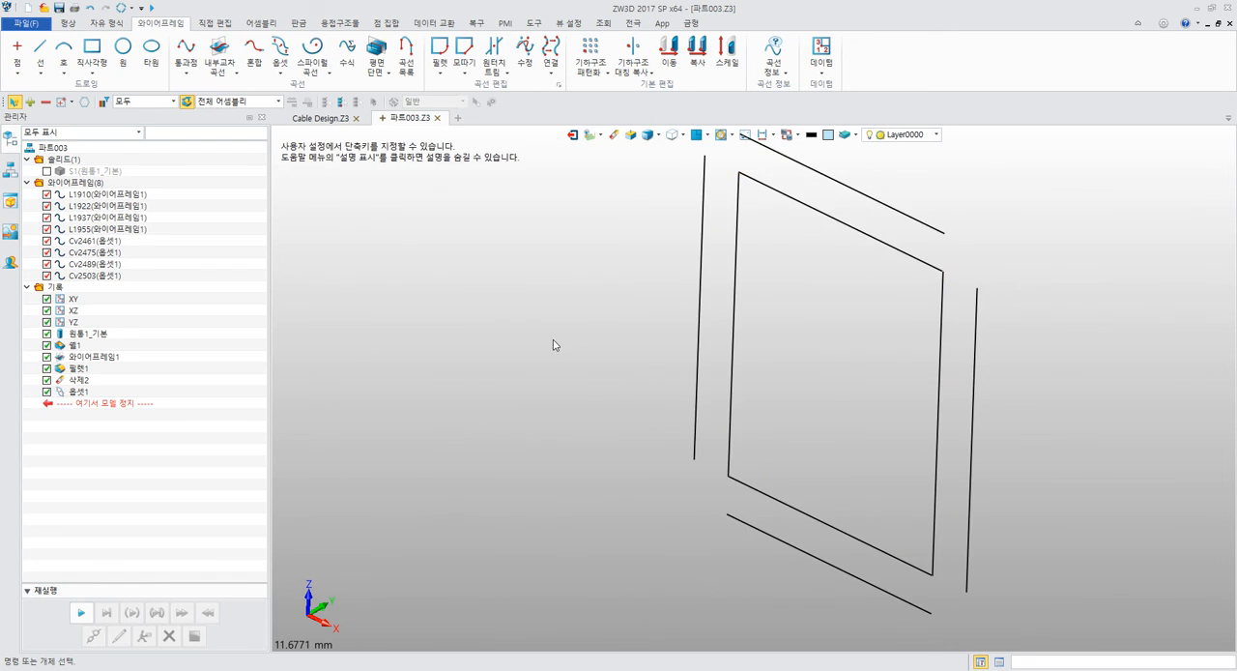
pyautogui.scroll(-5, 484, 401)
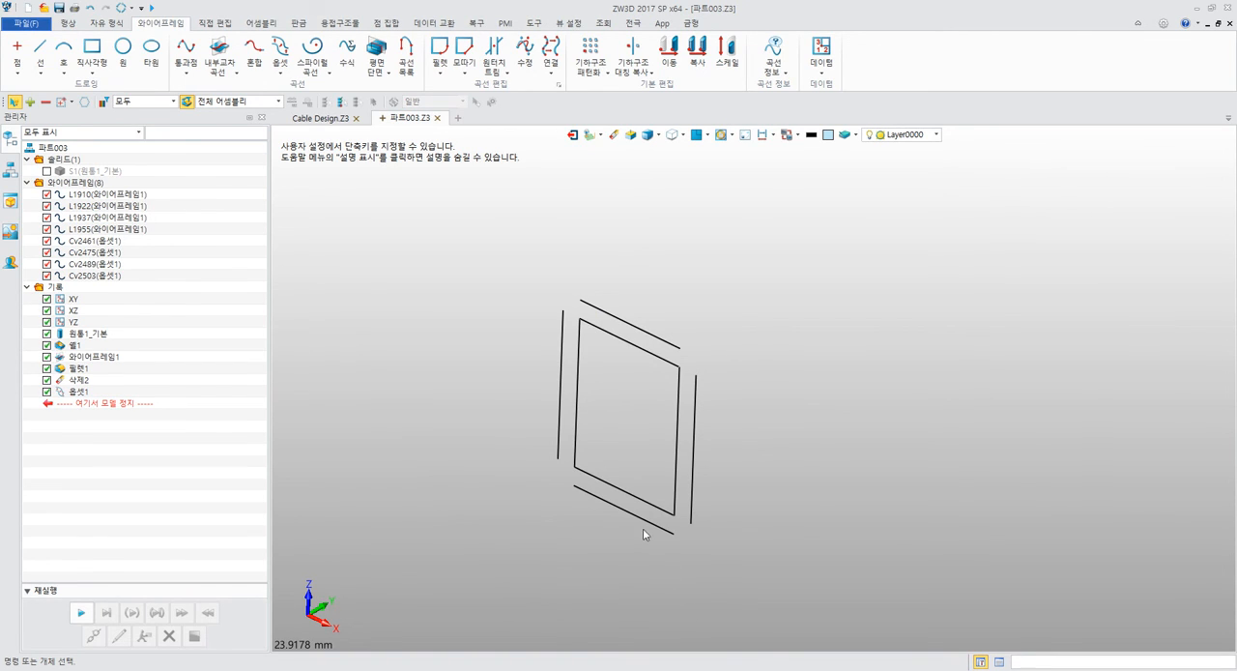
pyautogui.scroll(3, 688, 509)
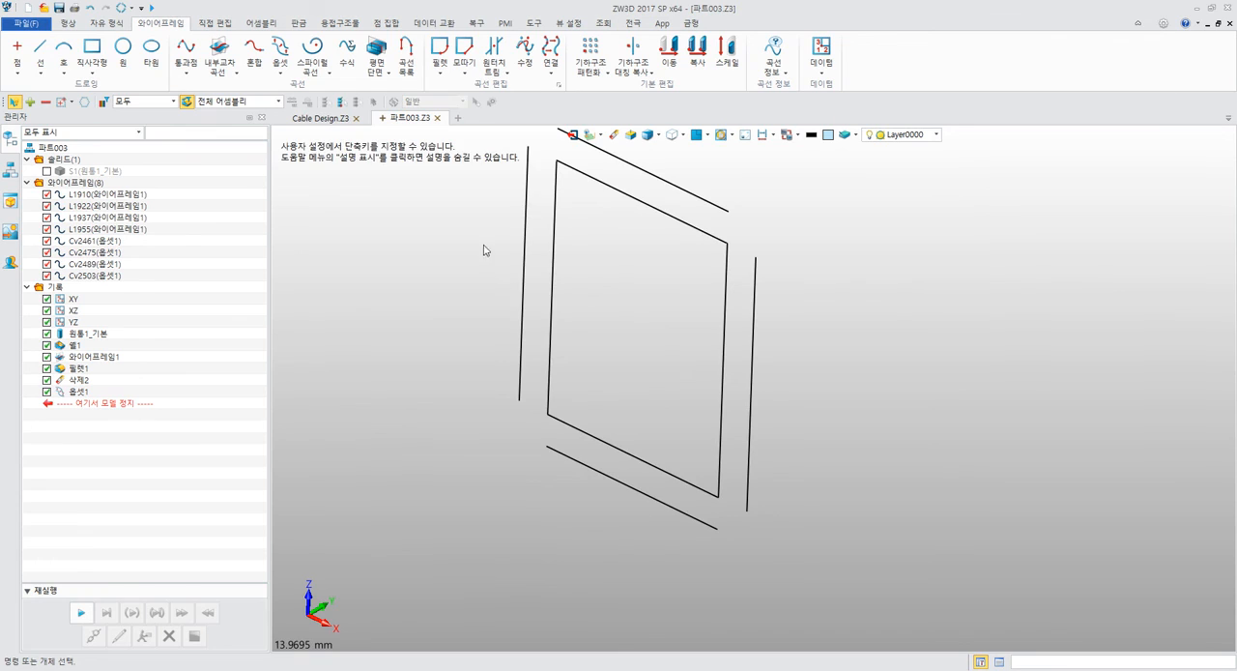
pyautogui.scroll(1, 494, 277)
pyautogui.scroll(-1, 504, 303)
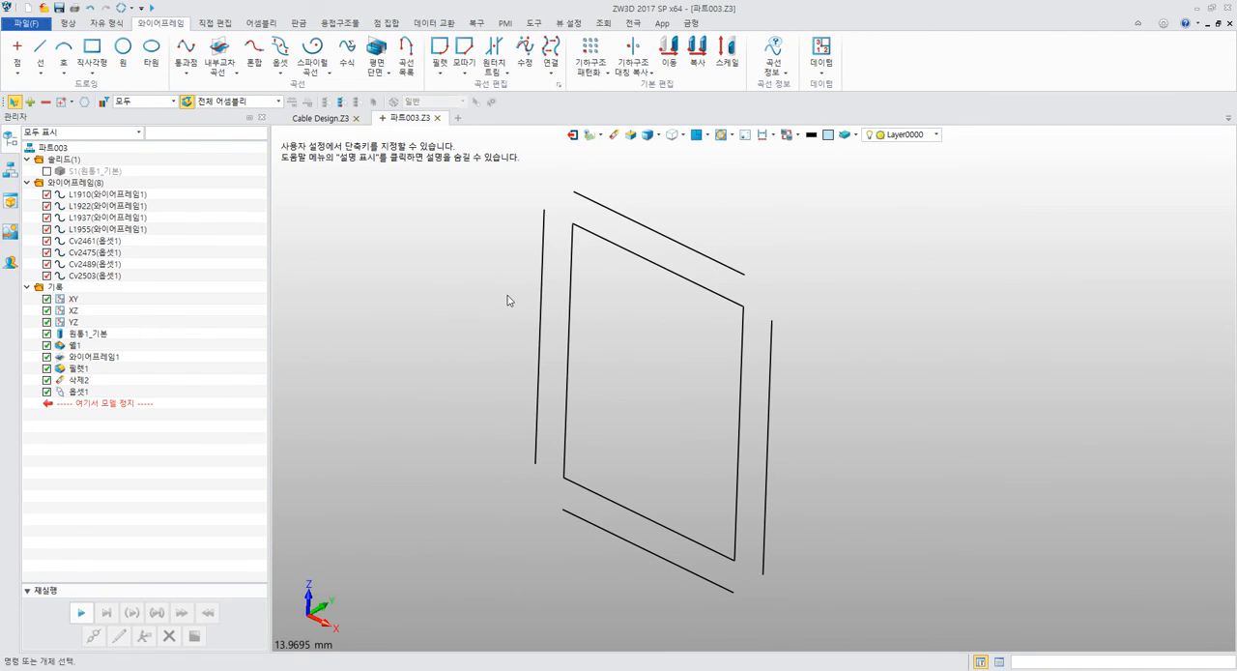